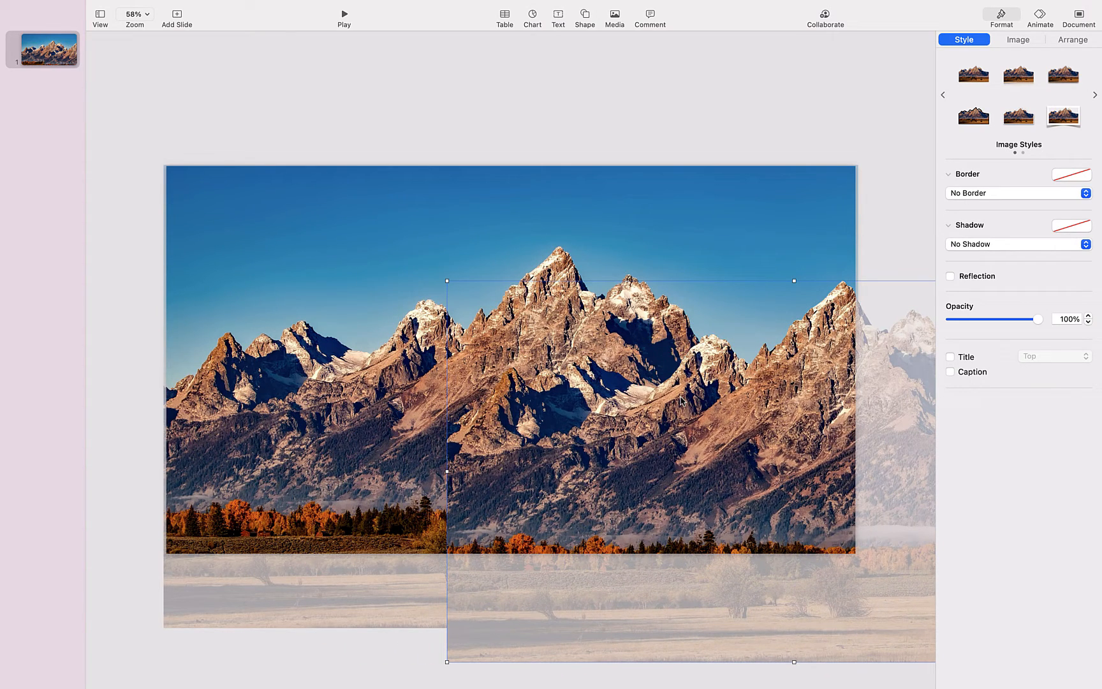
# Add a text box to the slide and set its font size to 400 pt
pyautogui.click(559, 18)
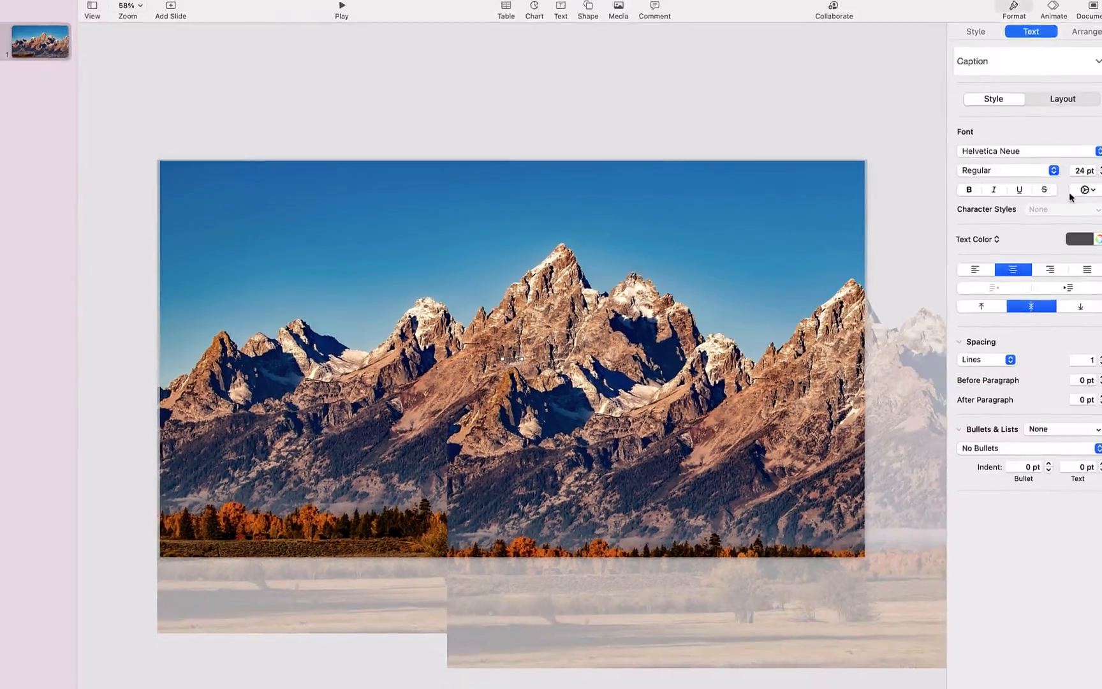
pyautogui.doubleClick(1061, 179)
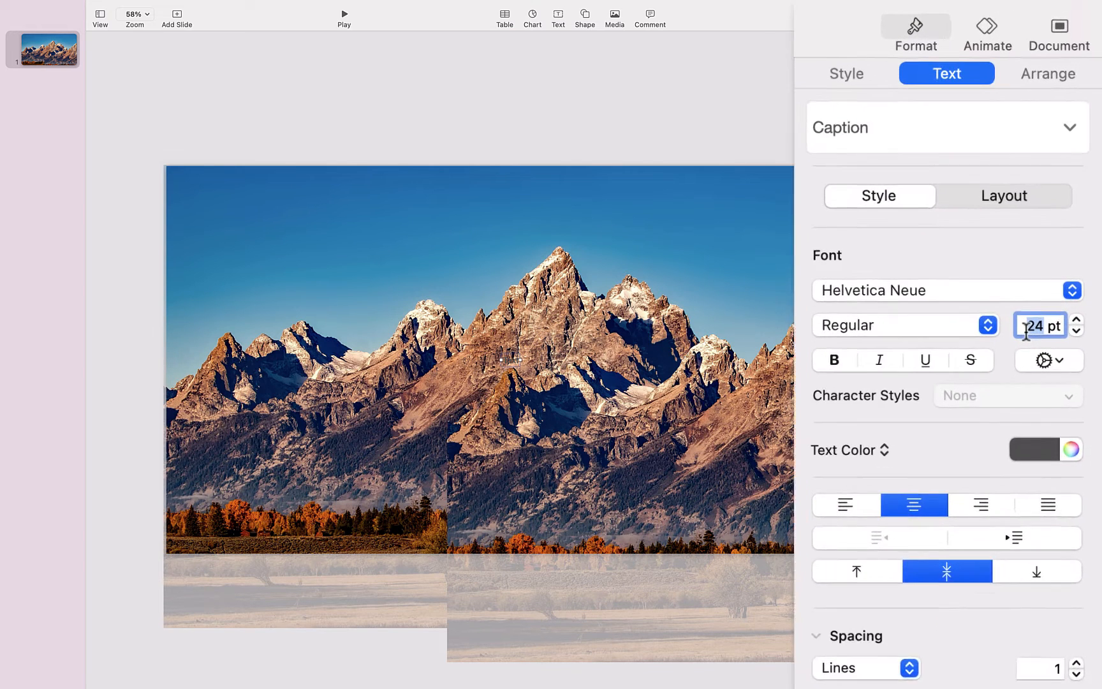
pyautogui.write('400')
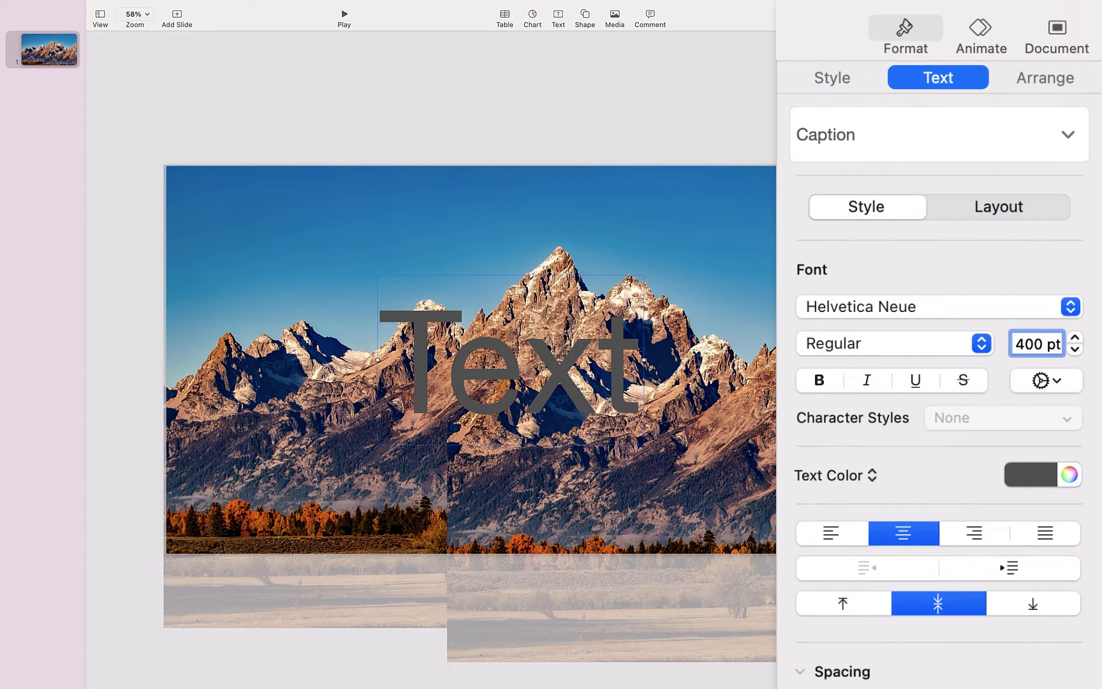
pyautogui.press('Return')
# Replace the text box's placeholder with "Mountains" and move it up to overlap the mountain peaks and sky
pyautogui.doubleClick(527, 406)
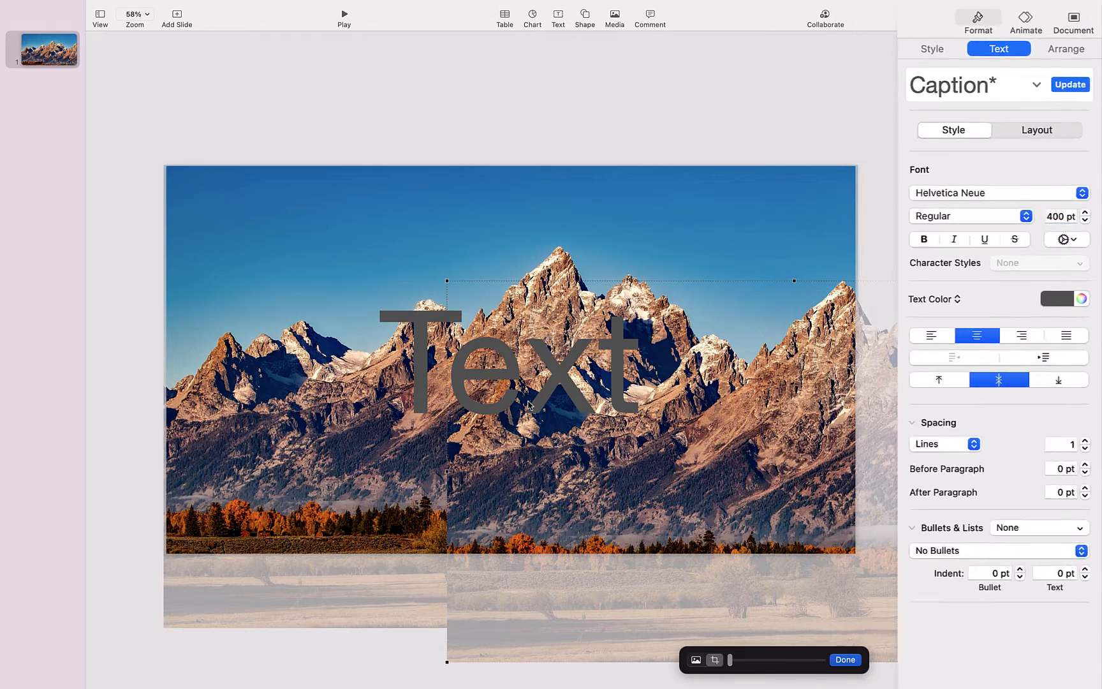
pyautogui.click(461, 385)
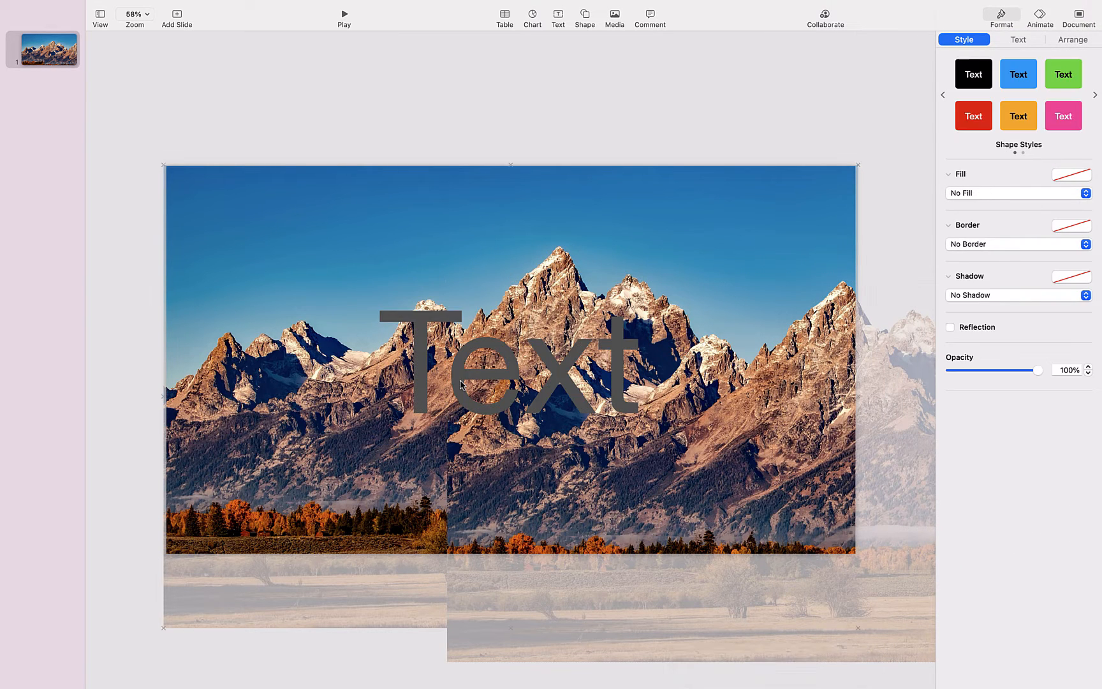
pyautogui.doubleClick(451, 381)
pyautogui.write('MOUN')
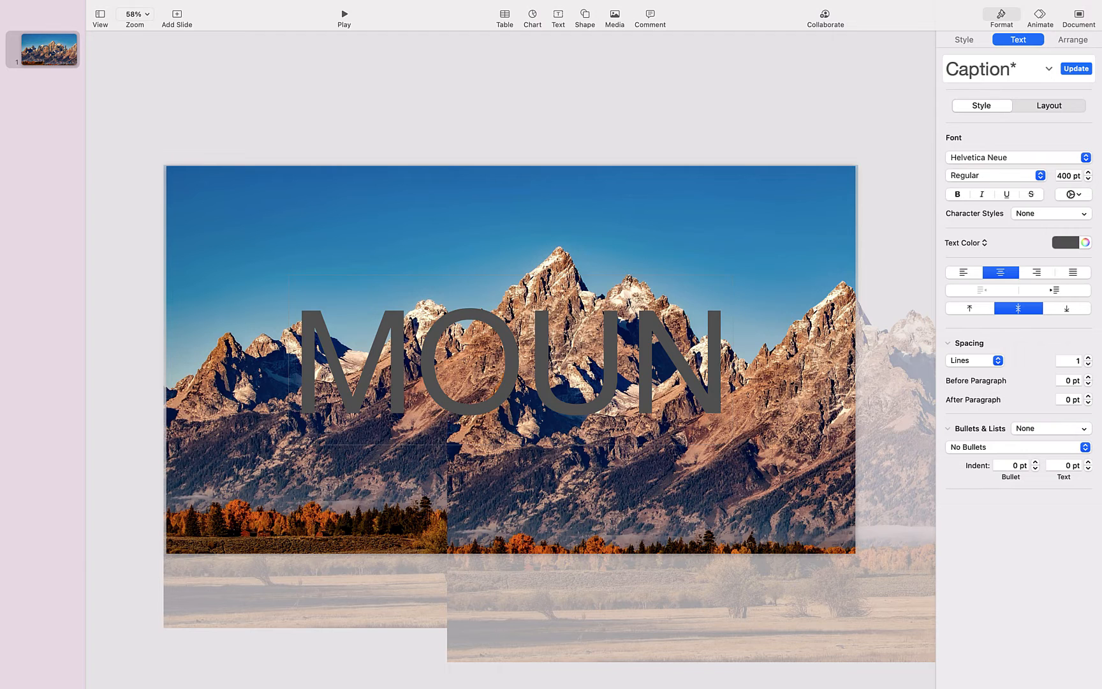
pyautogui.press('super+a')
pyautogui.write('Mountai')
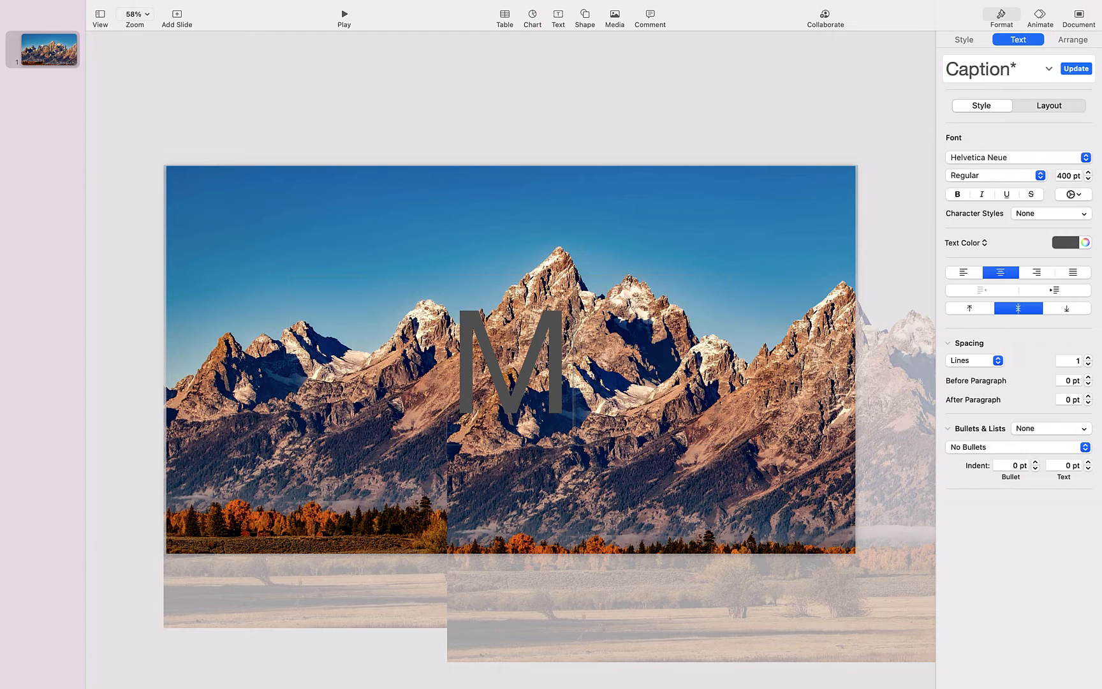
pyautogui.write('ns')
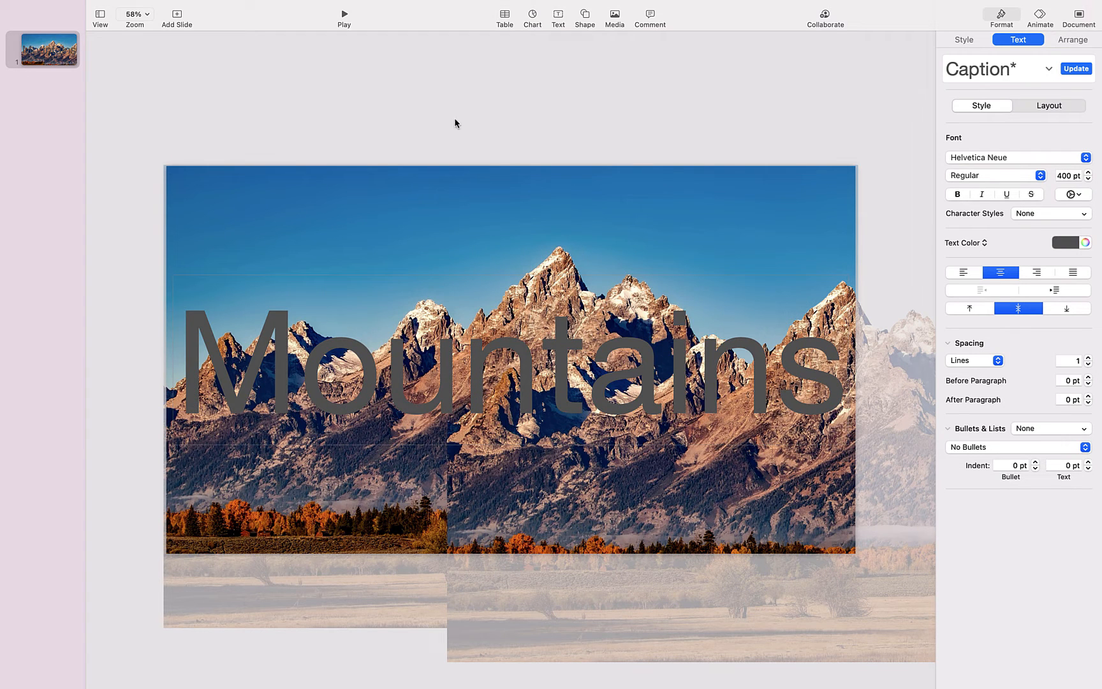
pyautogui.click(500, 345)
pyautogui.moveTo(500, 345); pyautogui.dragTo(503, 253)
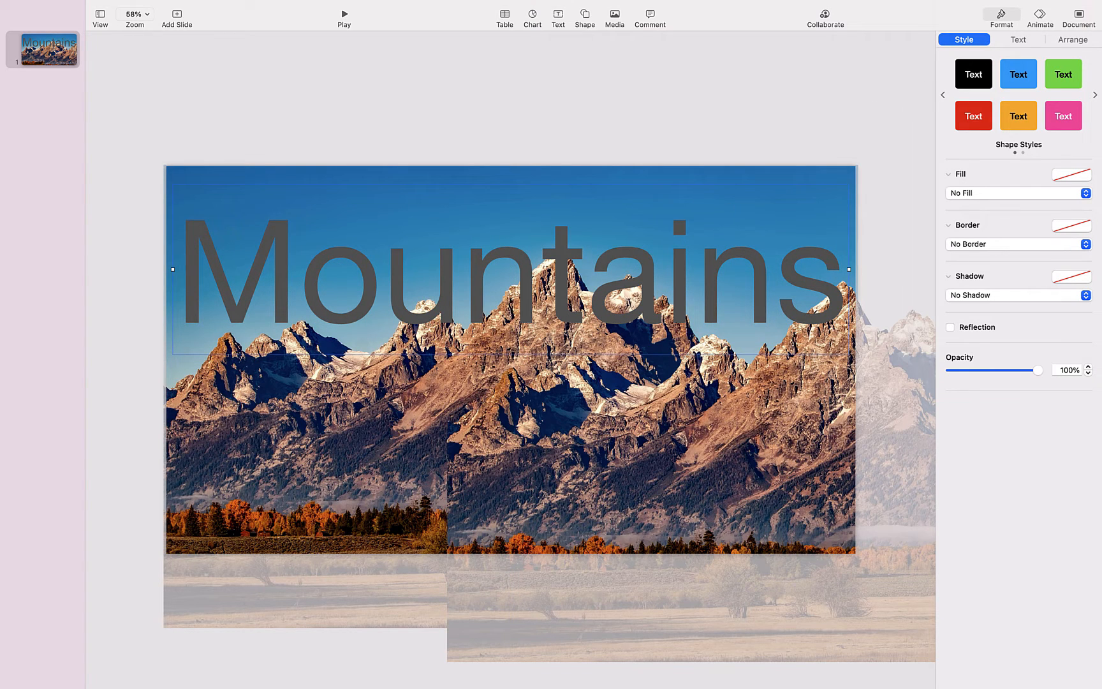
# Change the "Mountains" title's font to Inter V Black at 350 pt
pyautogui.click(1004, 43)
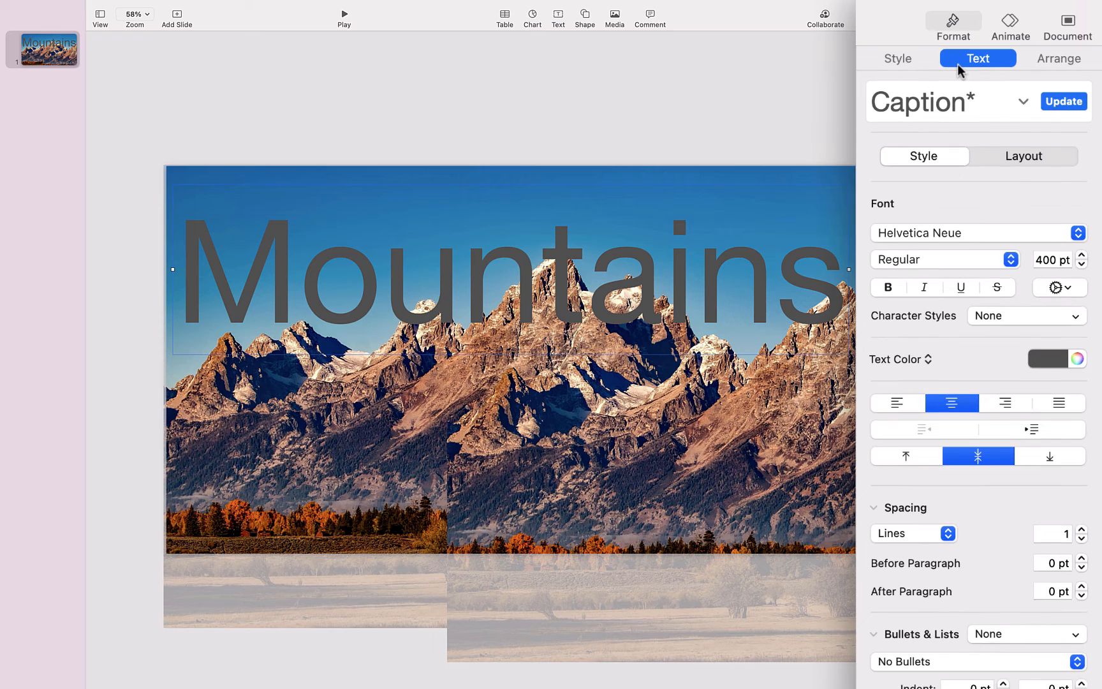
pyautogui.click(929, 232)
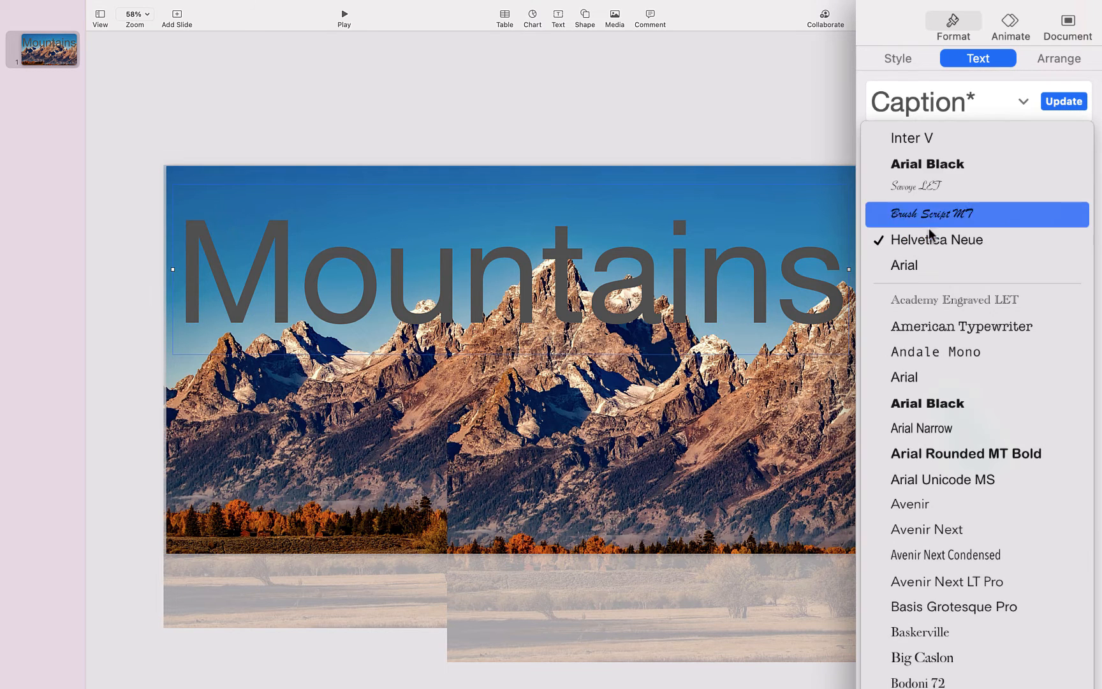
pyautogui.click(915, 151)
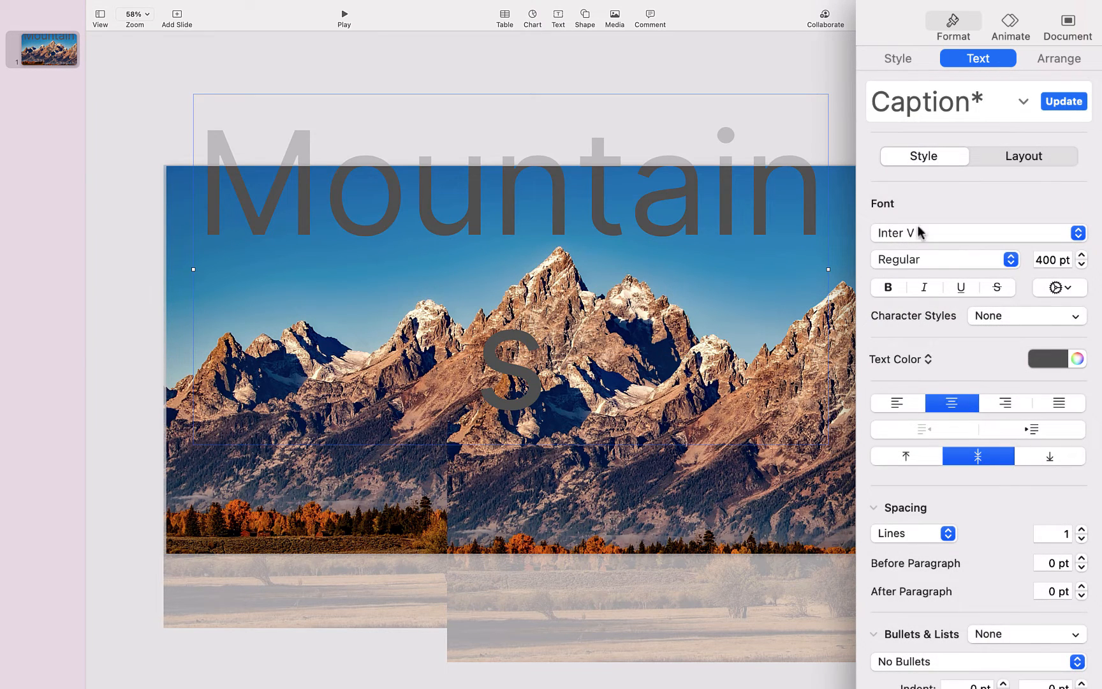
pyautogui.click(939, 267)
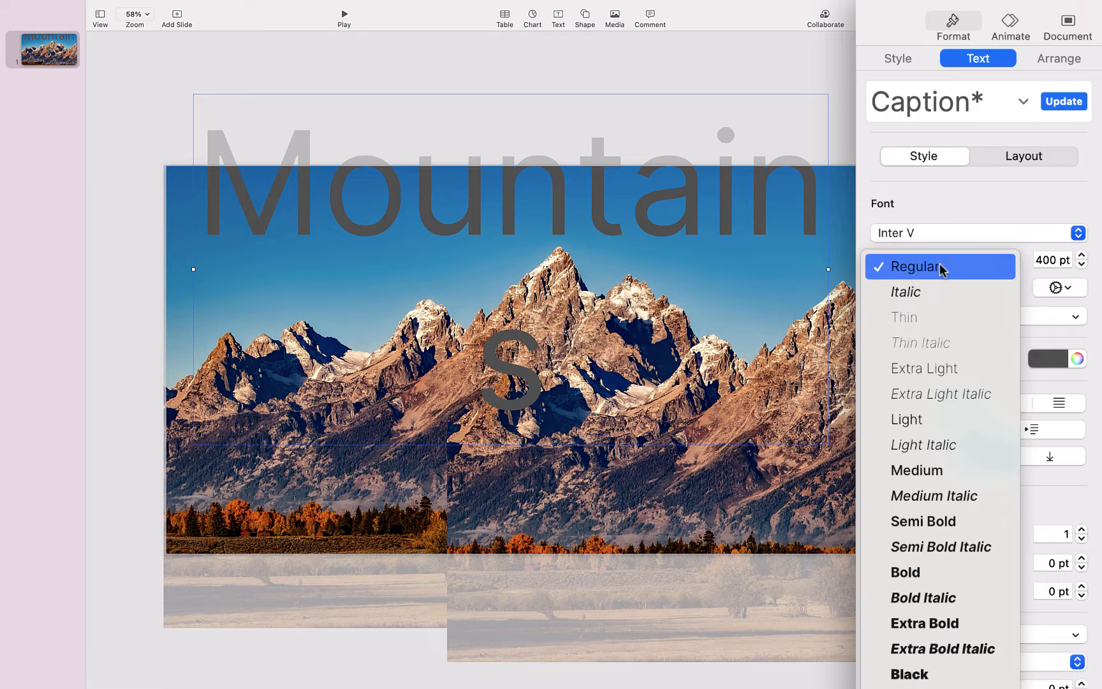
pyautogui.click(930, 674)
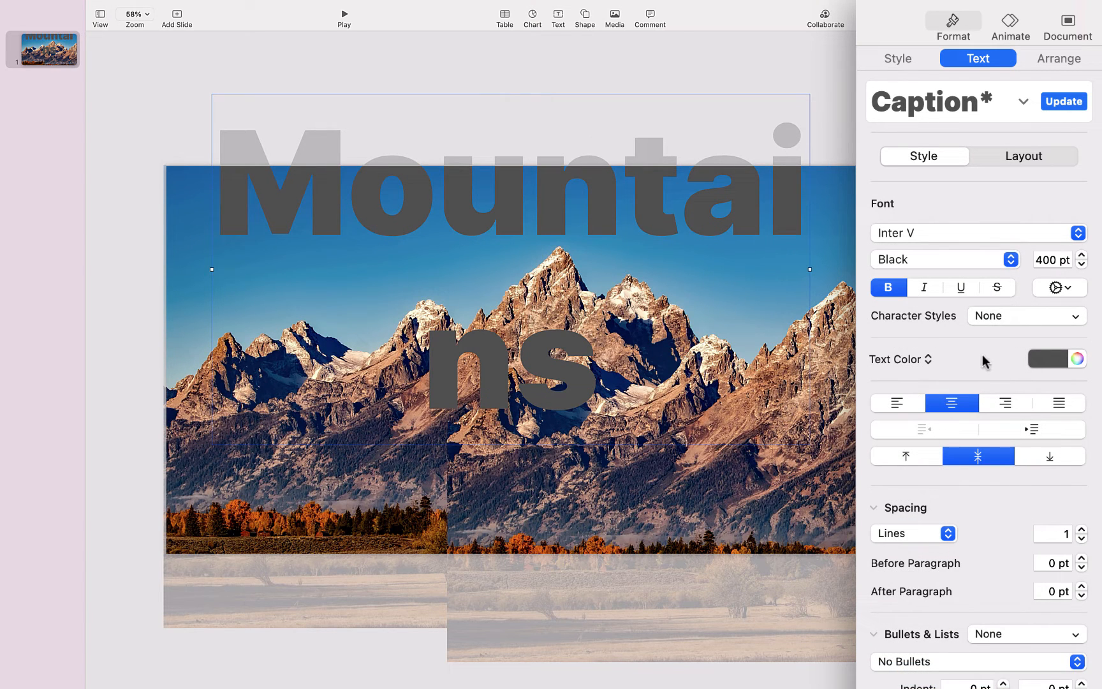
pyautogui.doubleClick(1040, 262)
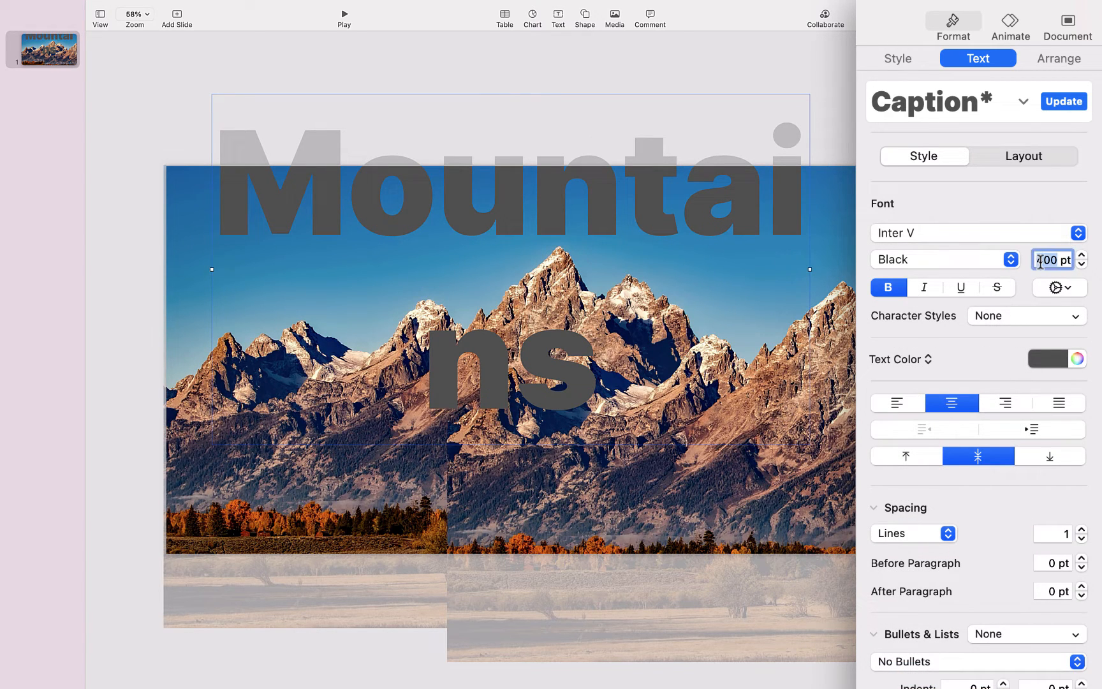
pyautogui.write('350')
pyautogui.press('Return')
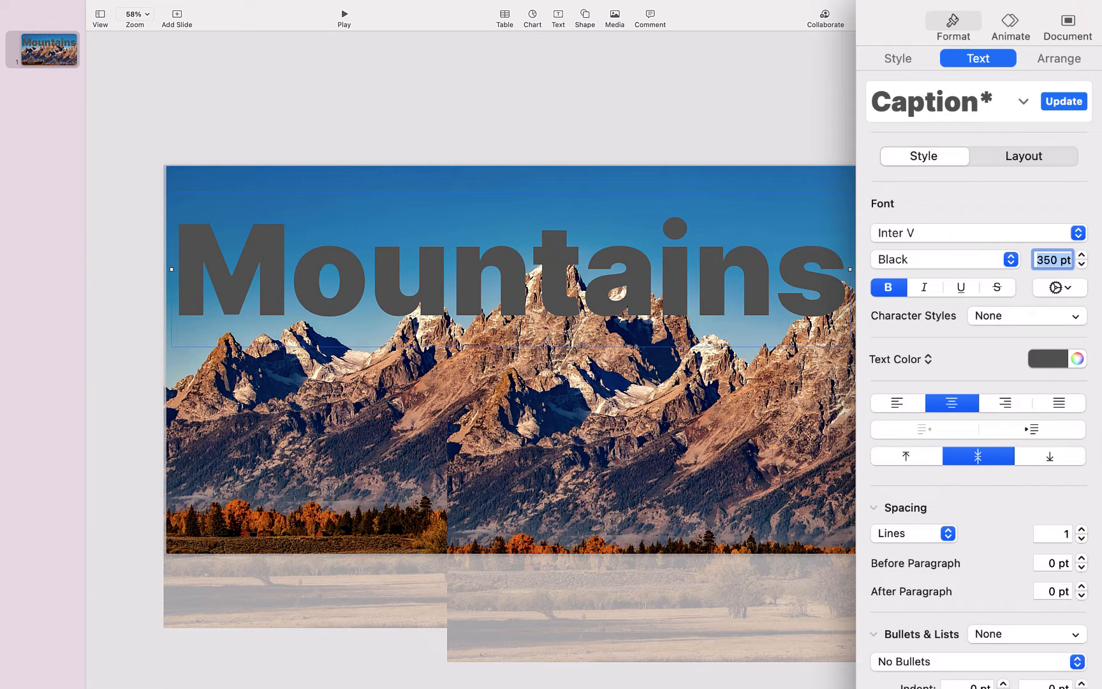
# Set the title's capitalization to All Caps
pyautogui.click(1058, 288)
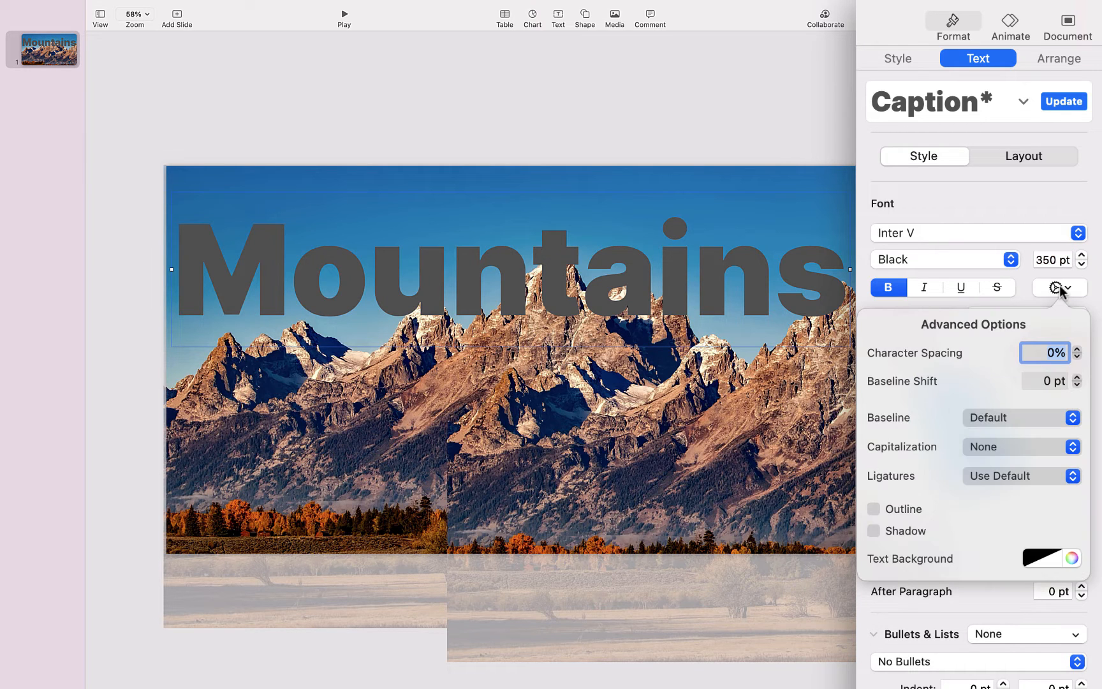
pyautogui.click(986, 449)
pyautogui.click(987, 469)
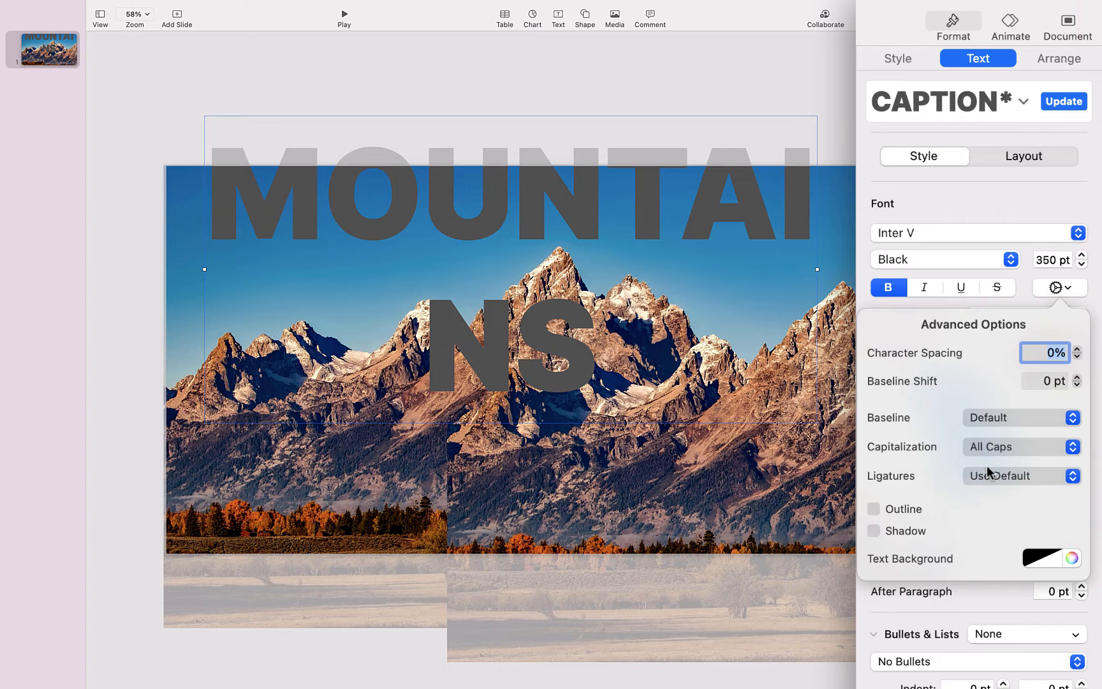
# Try font sizes 430 pt and 320 pt, settle on 300 pt for the title, and move it slightly higher
pyautogui.click(1039, 258)
pyautogui.doubleClick(1039, 258)
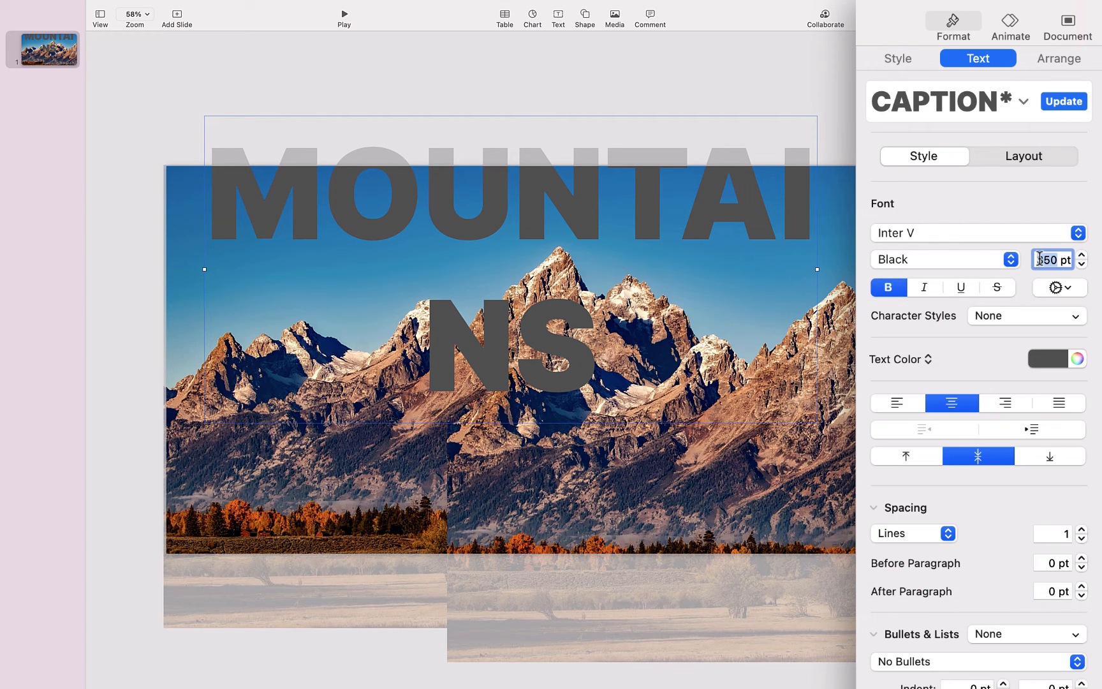
pyautogui.write('430')
pyautogui.press('Return')
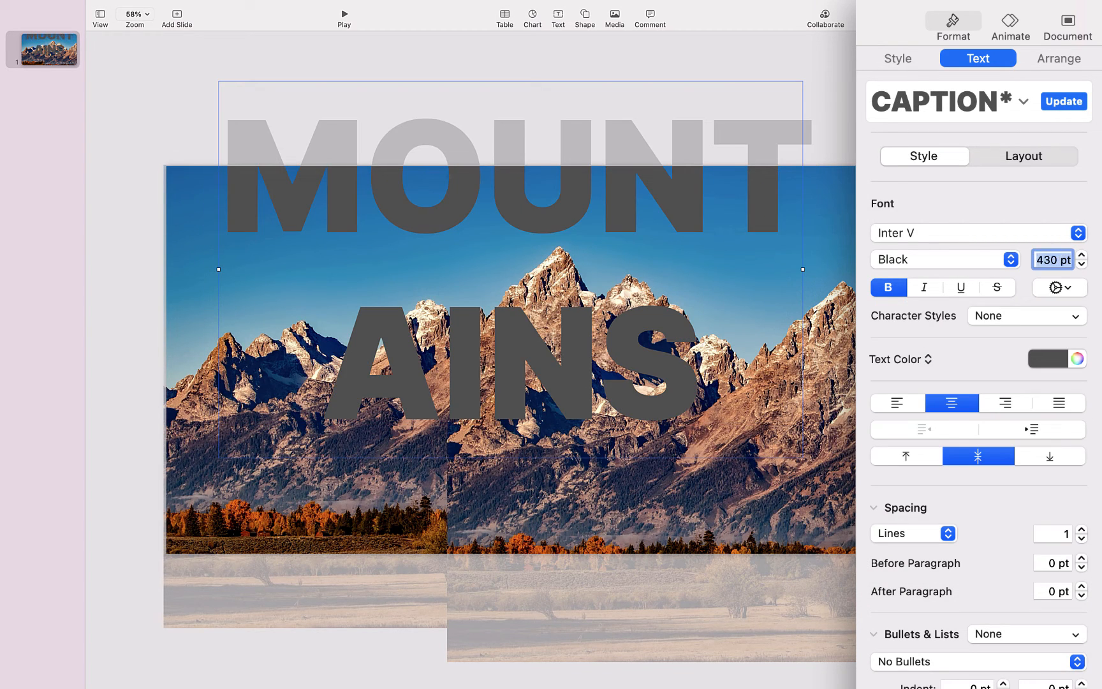
pyautogui.write('320')
pyautogui.press('Return')
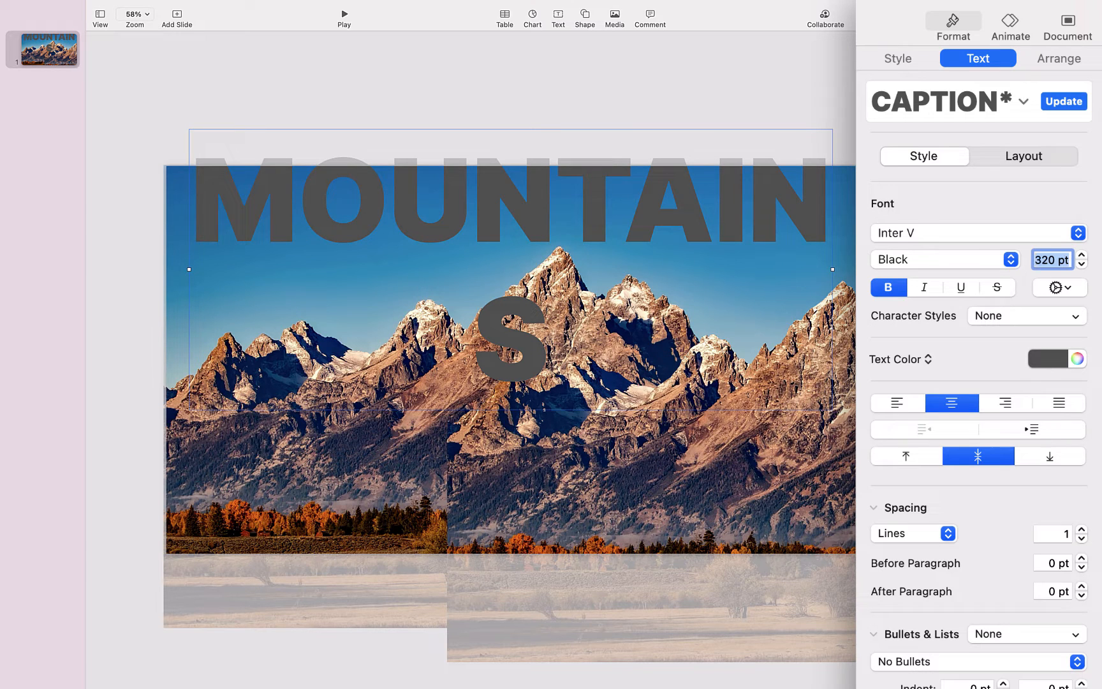
pyautogui.write('300')
pyautogui.press('Return')
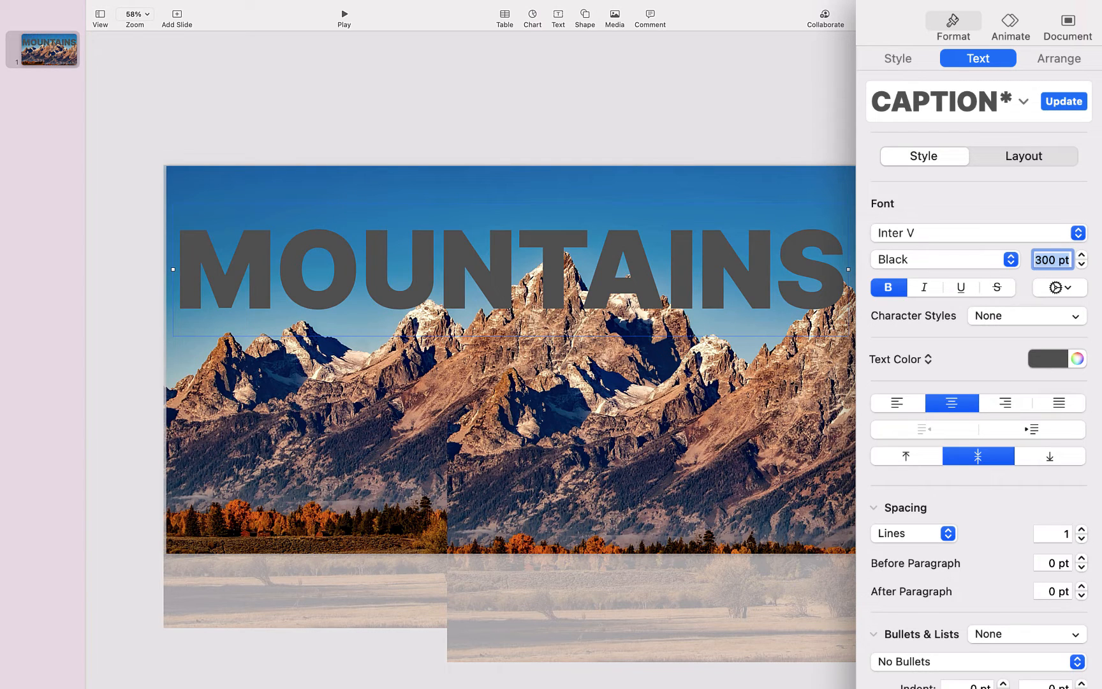
pyautogui.click(850, 126)
pyautogui.moveTo(801, 268); pyautogui.dragTo(803, 257)
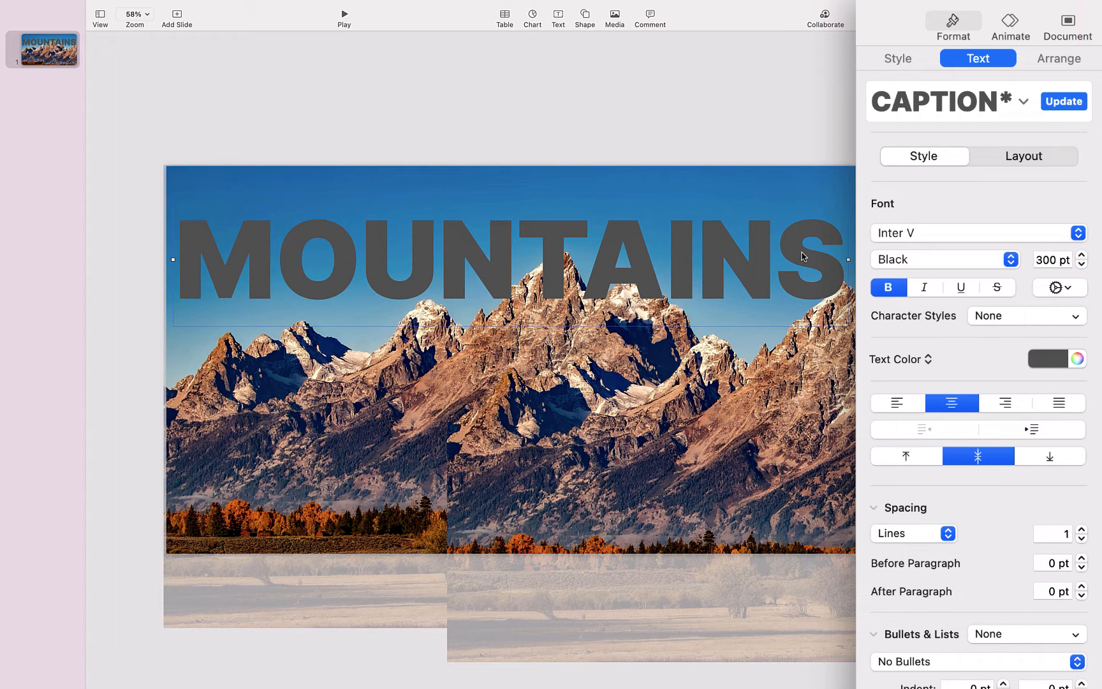
# Tighten the title's character spacing to -5% and nudge the text slightly upward
pyautogui.click(1065, 294)
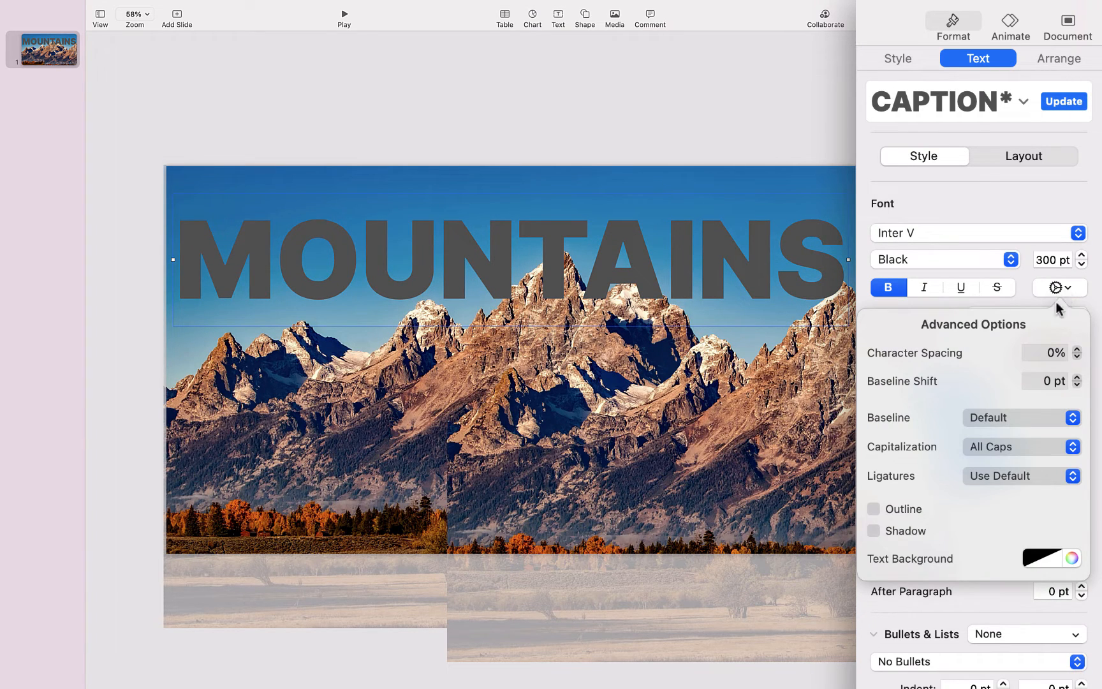
pyautogui.click(1076, 359)
pyautogui.click(1077, 359)
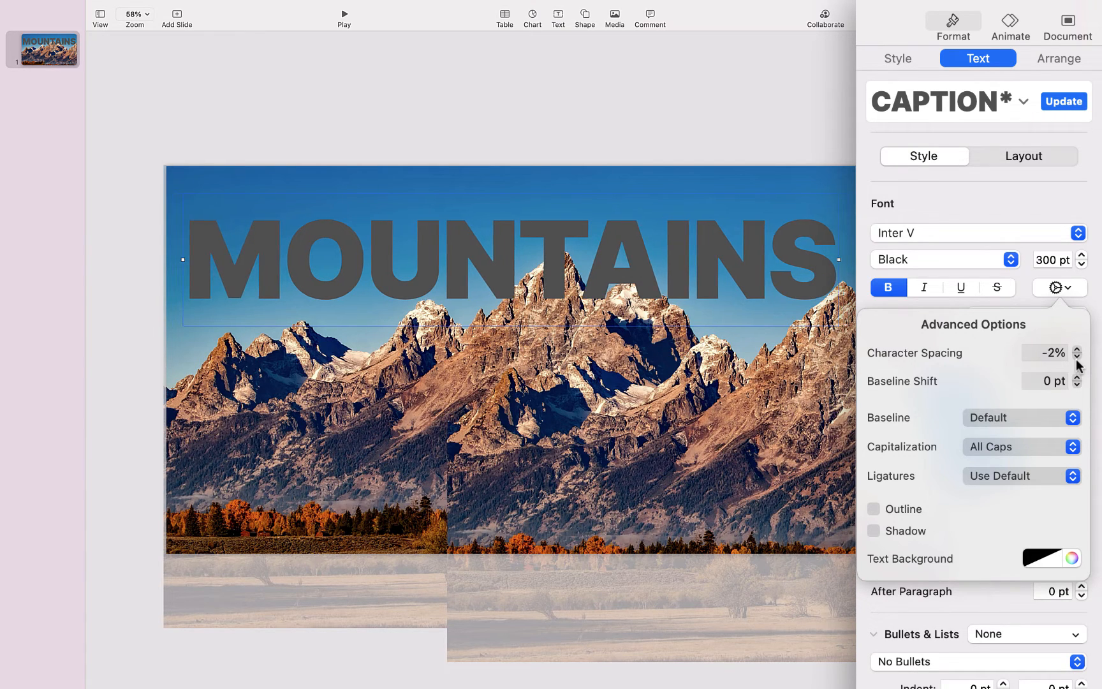
pyautogui.click(1077, 356)
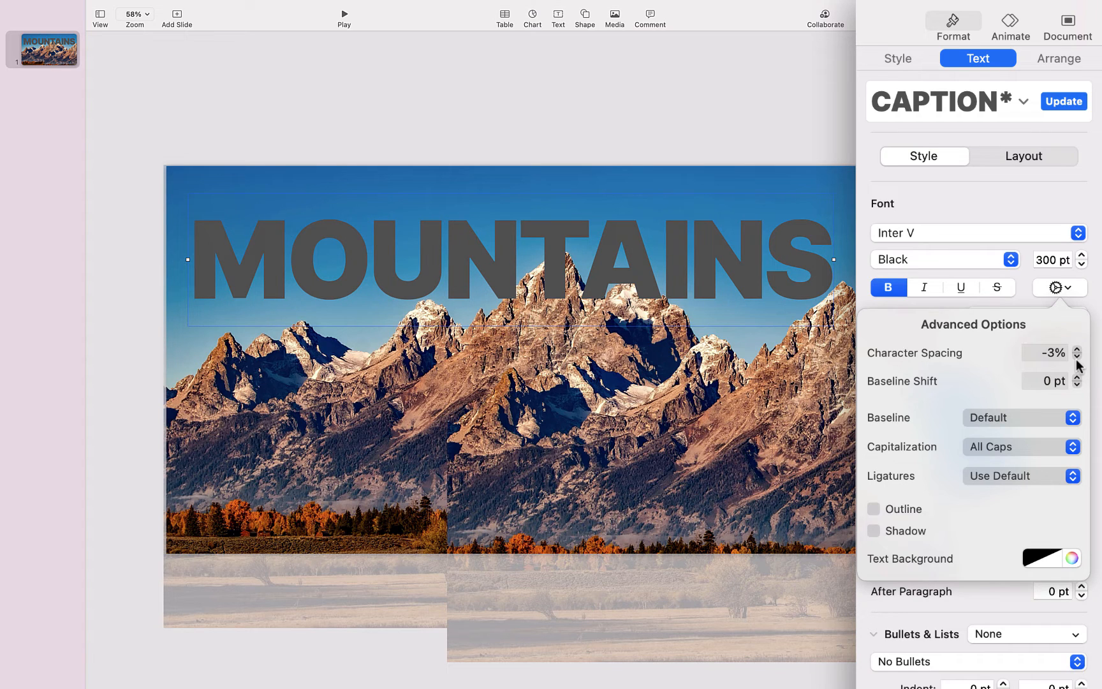
pyautogui.click(1077, 357)
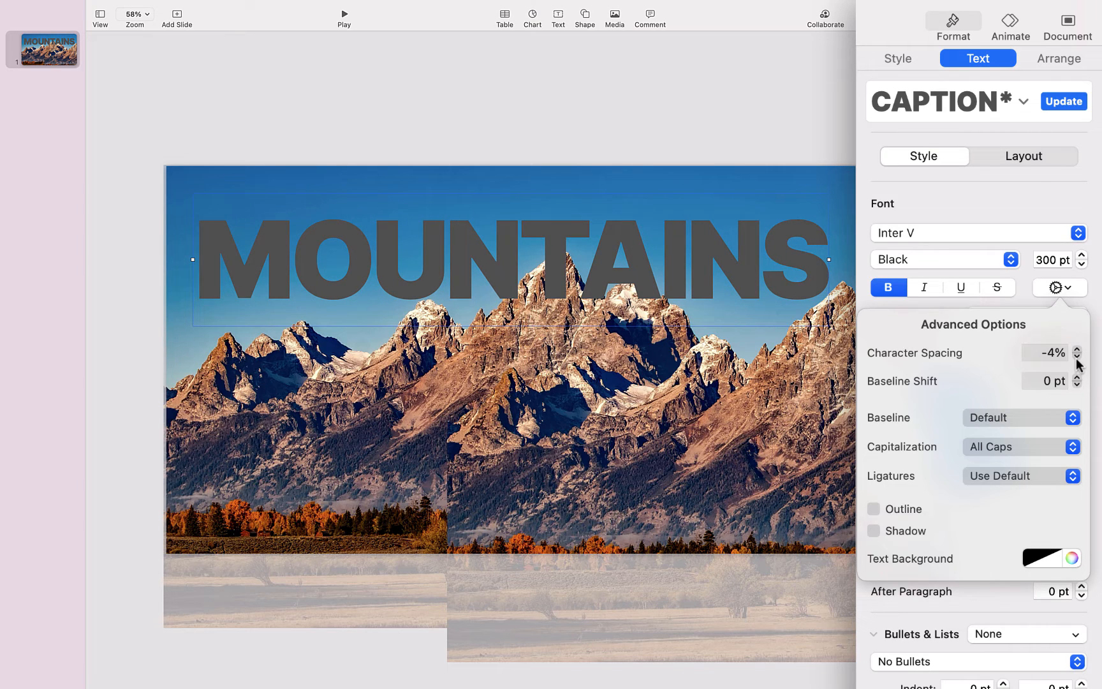
pyautogui.click(1076, 357)
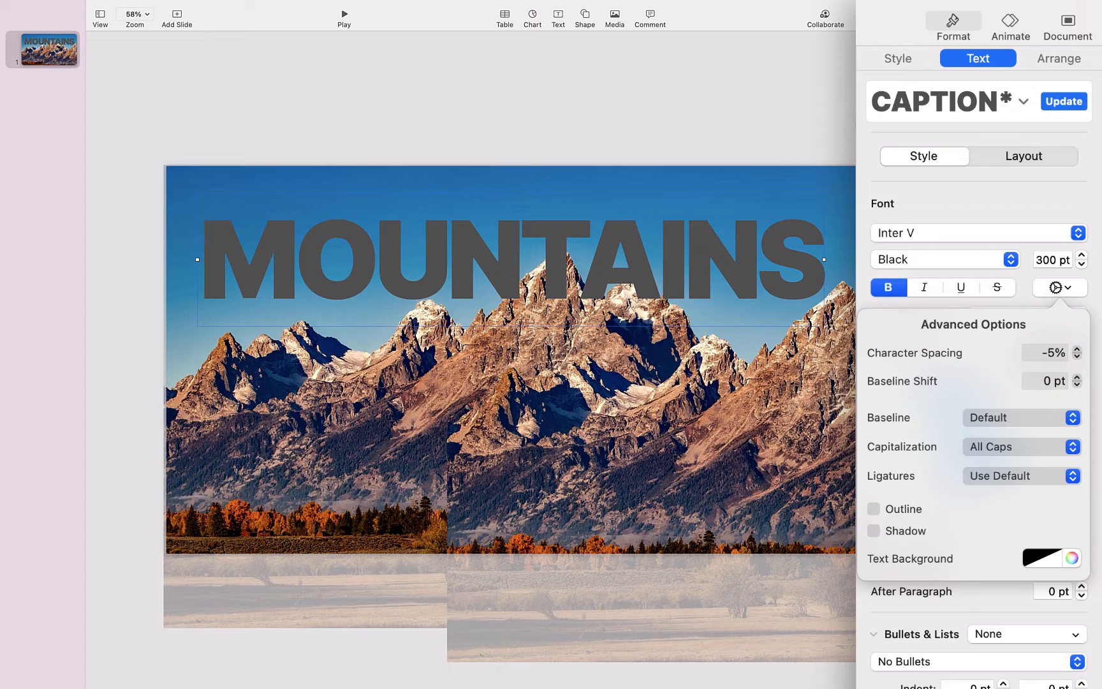
pyautogui.click(851, 135)
pyautogui.moveTo(729, 265); pyautogui.dragTo(730, 257)
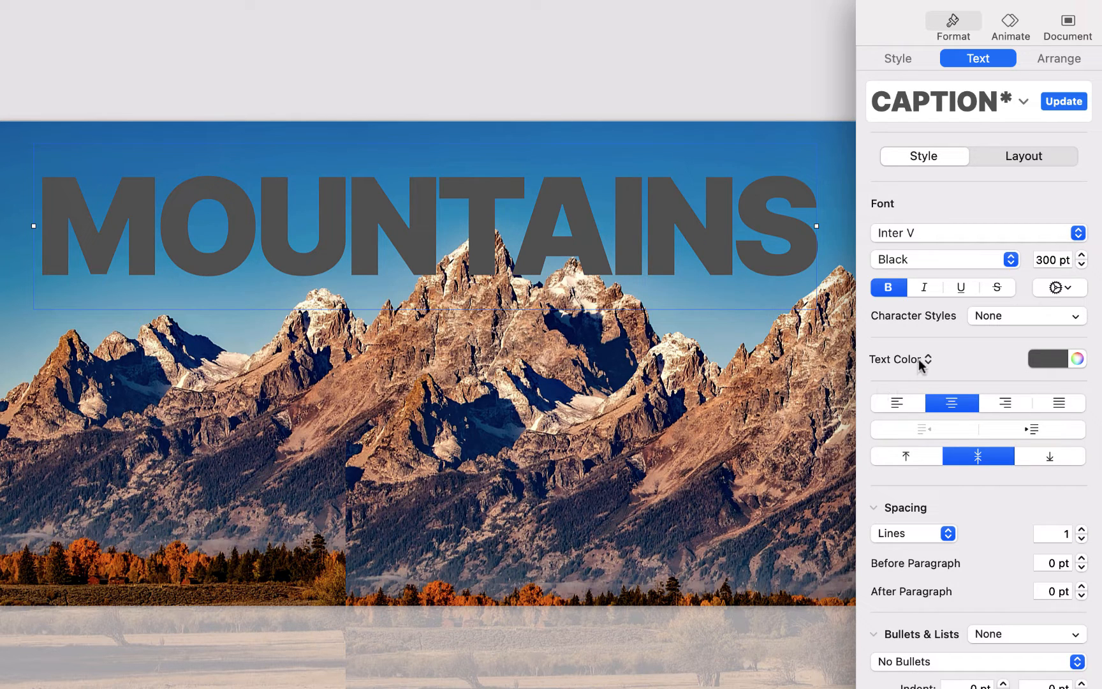
# Try light yellow as the title's text color and change the fill type to Gradient Fill
pyautogui.click(1046, 360)
pyautogui.click(1006, 398)
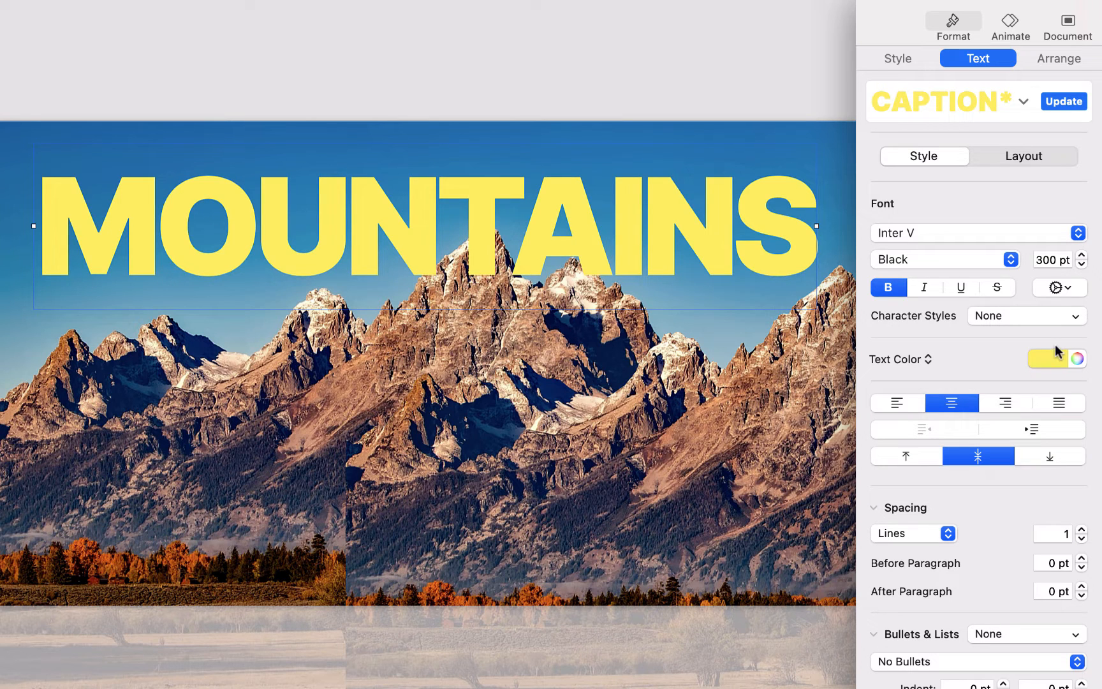
pyautogui.click(918, 360)
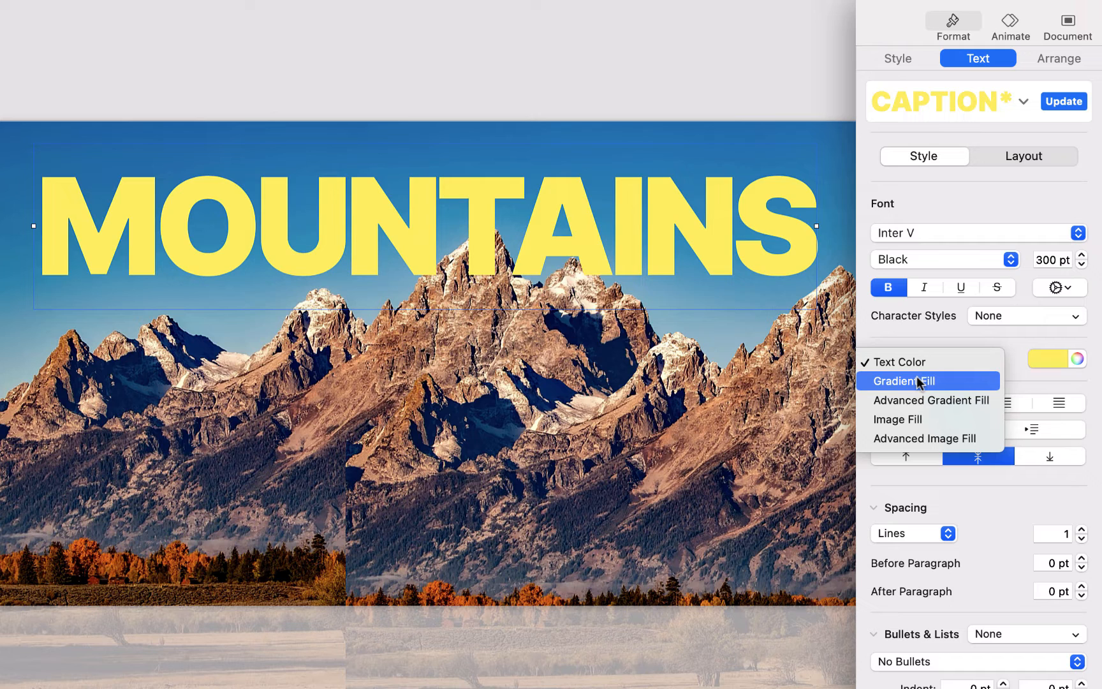
pyautogui.click(917, 380)
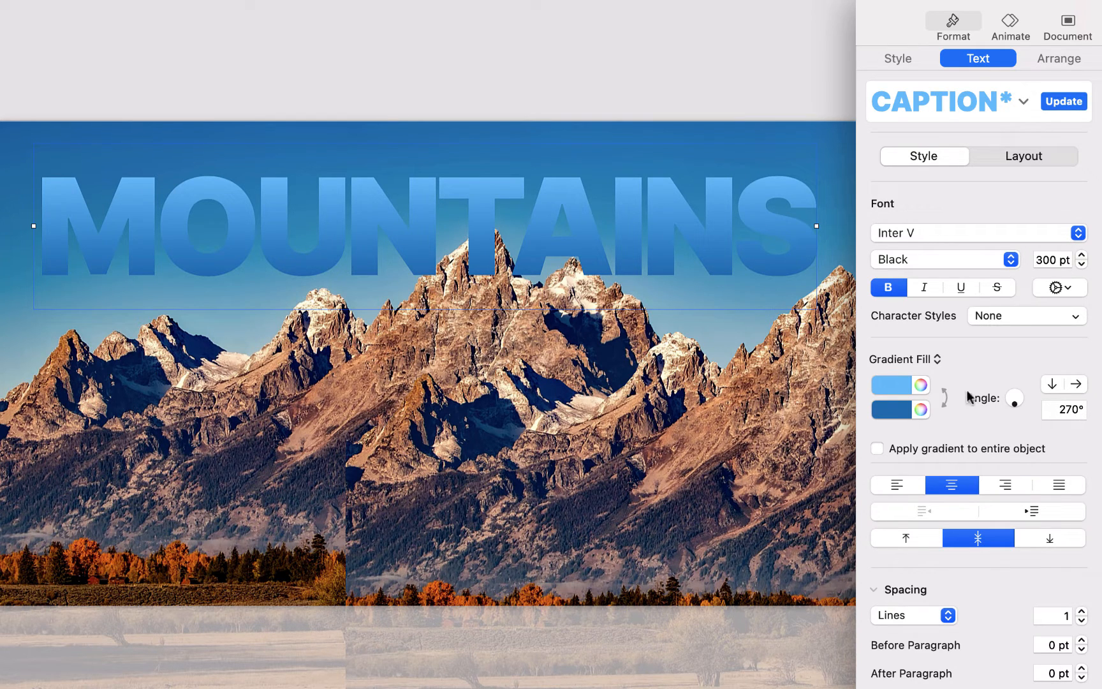
# Set the title's gradient colors to light gray and white, and move the title slightly higher
pyautogui.click(893, 409)
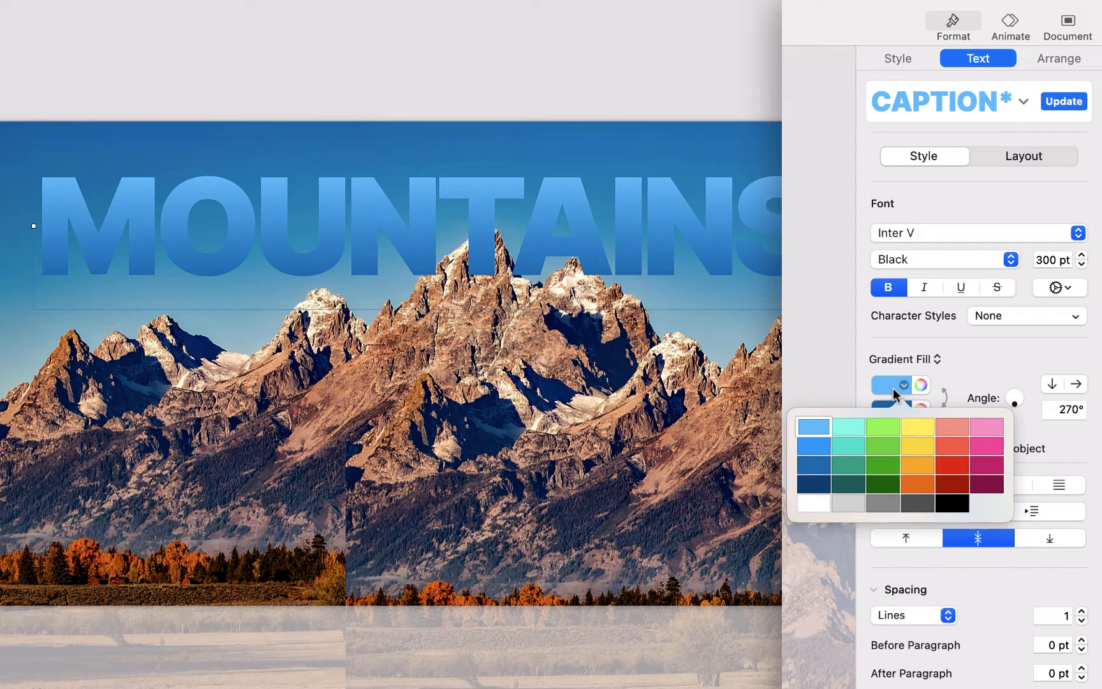
pyautogui.click(841, 503)
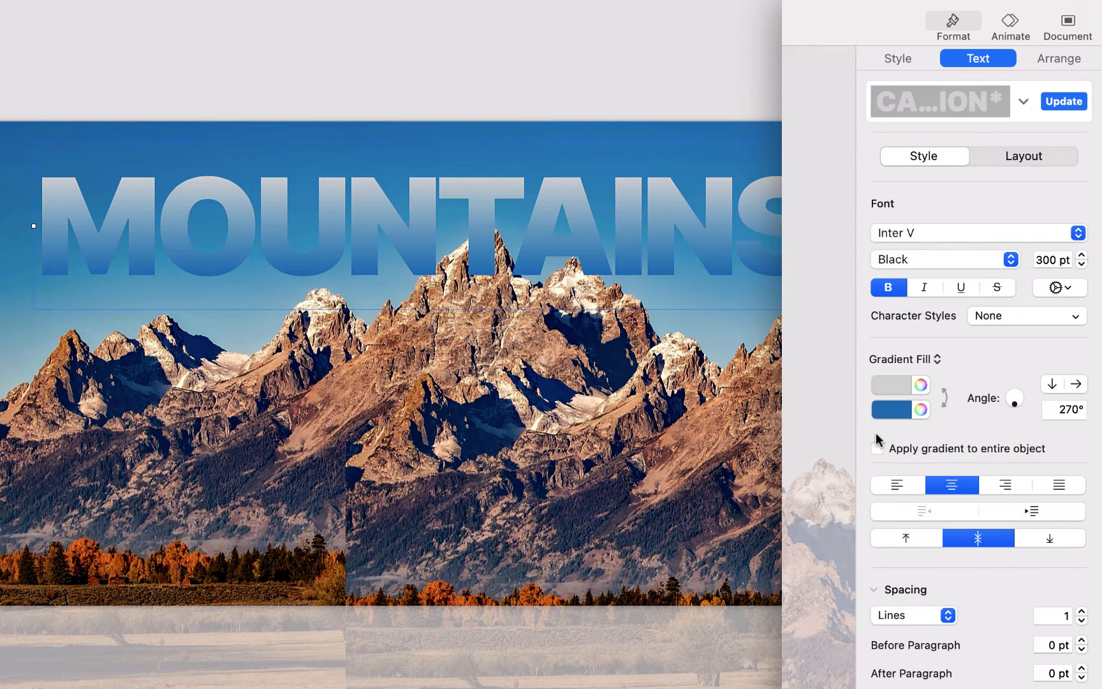
pyautogui.click(893, 391)
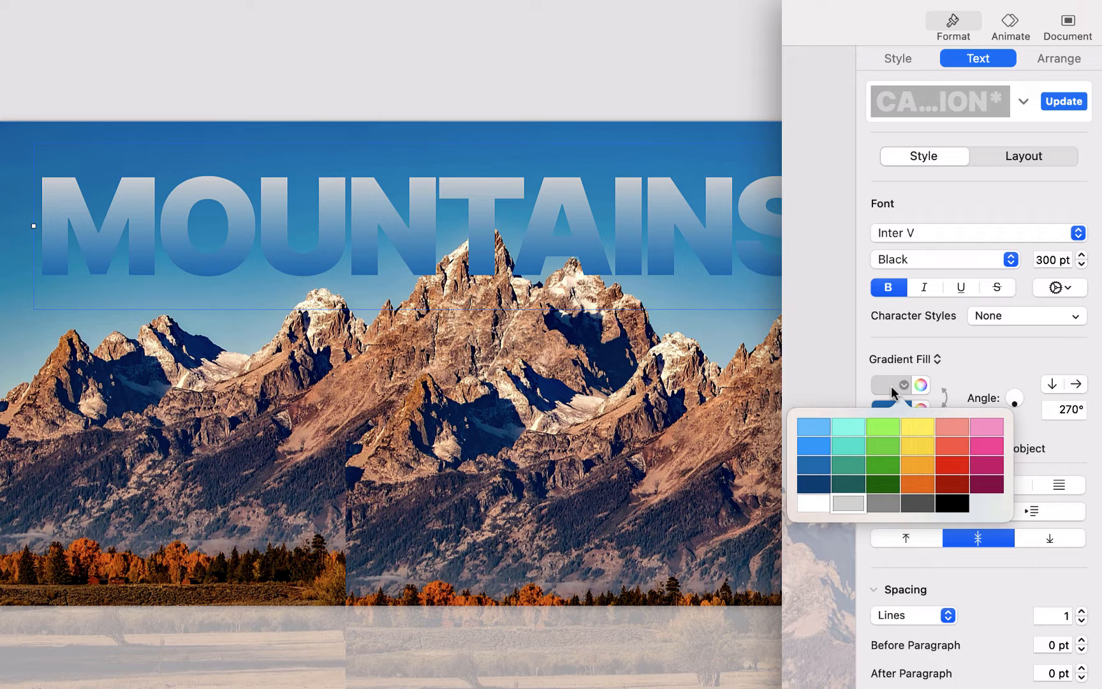
pyautogui.click(891, 386)
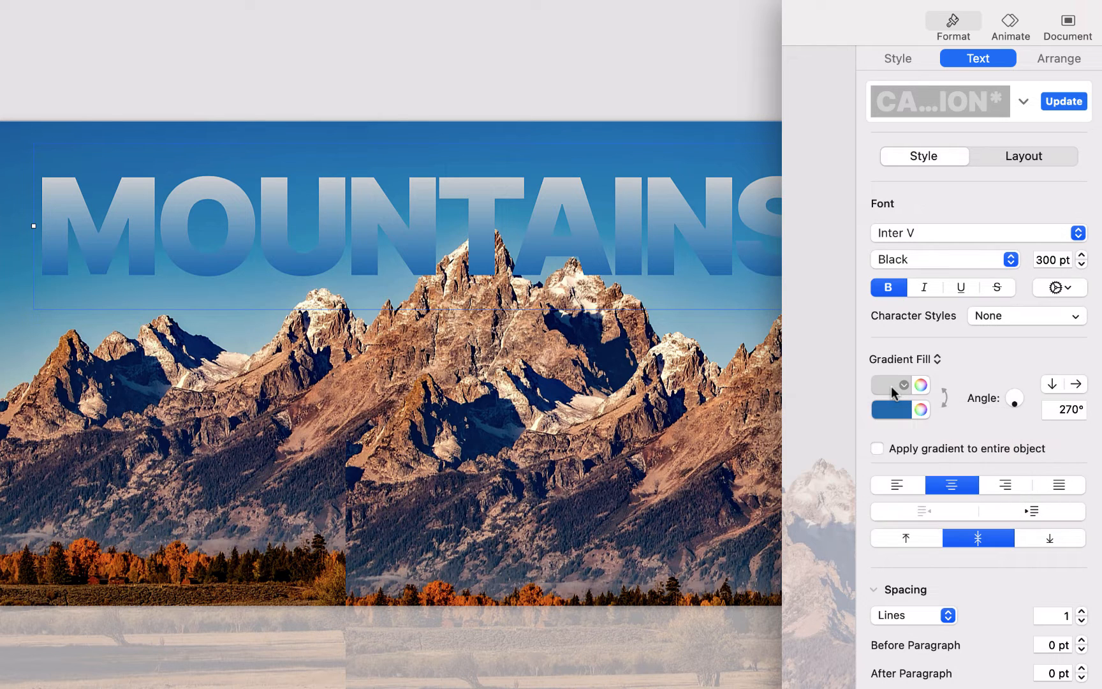
pyautogui.click(890, 412)
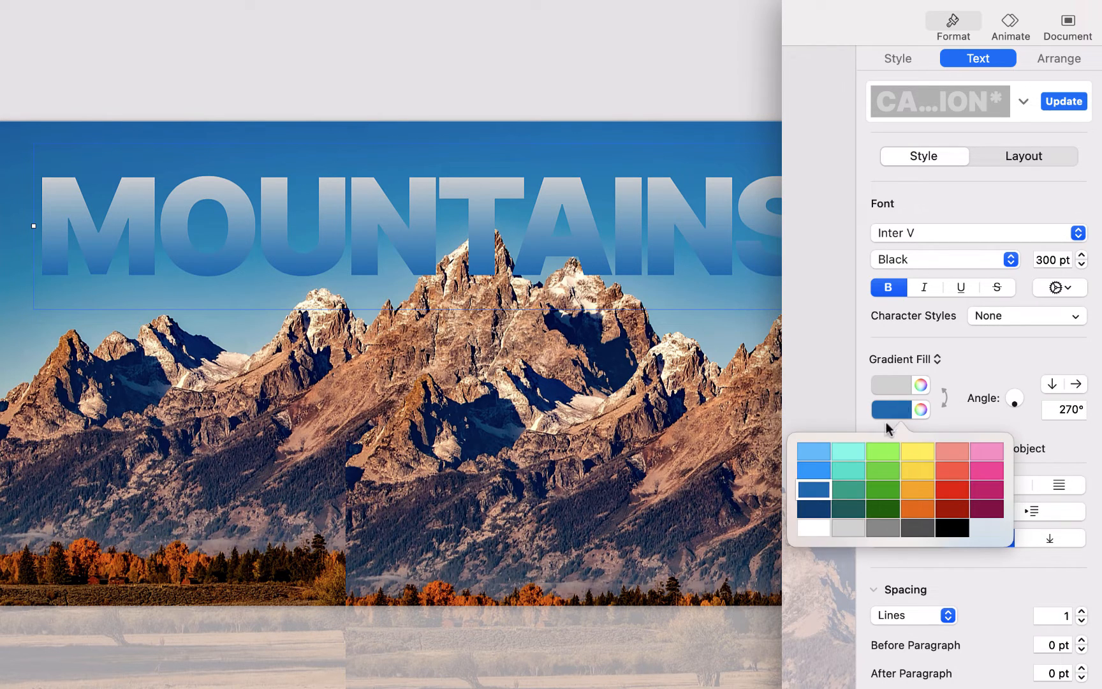
pyautogui.click(812, 529)
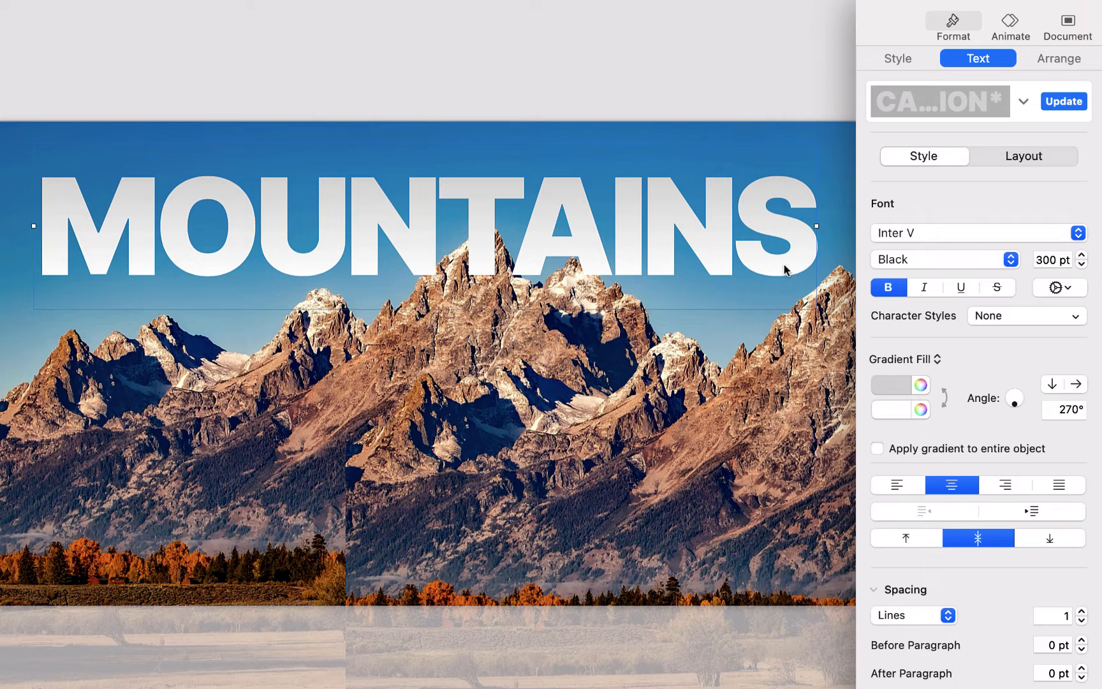
pyautogui.moveTo(784, 270); pyautogui.dragTo(785, 263)
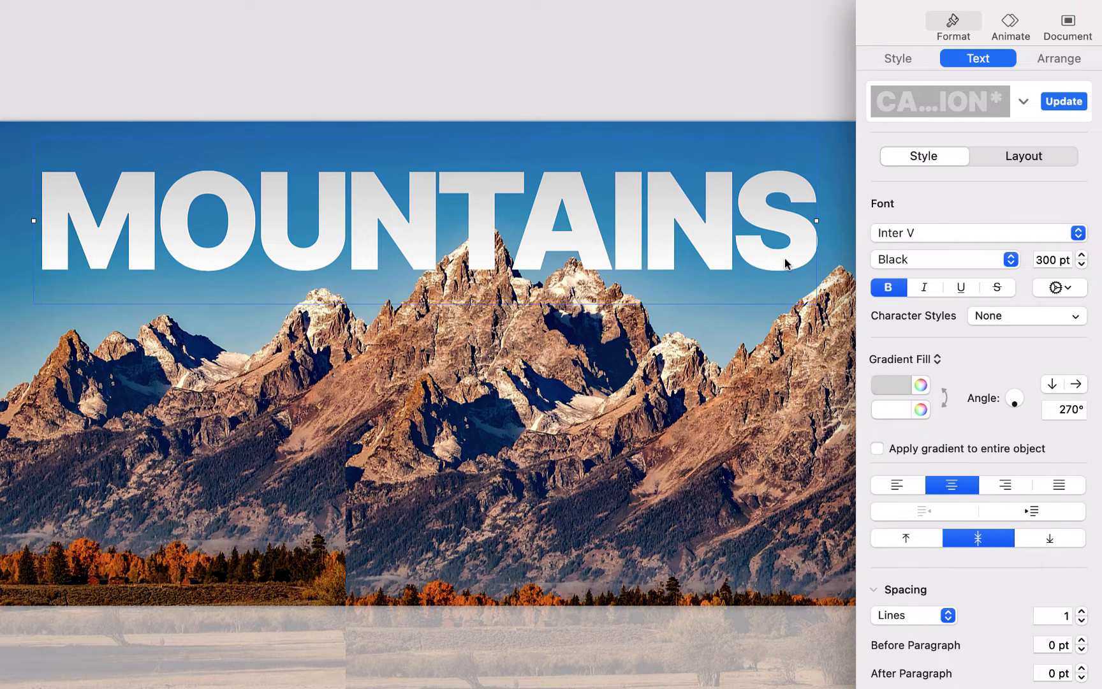
# Add a text shadow to the title's characters and set its angle to 270°
pyautogui.click(796, 75)
pyautogui.click(719, 239)
pyautogui.click(1050, 290)
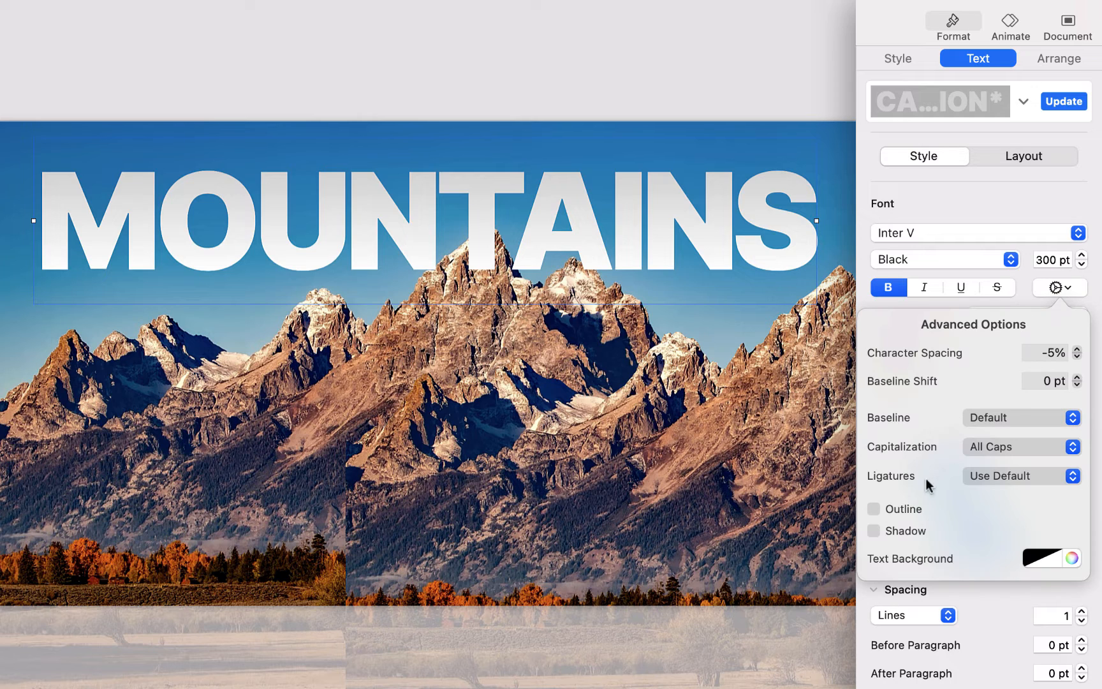
pyautogui.click(907, 533)
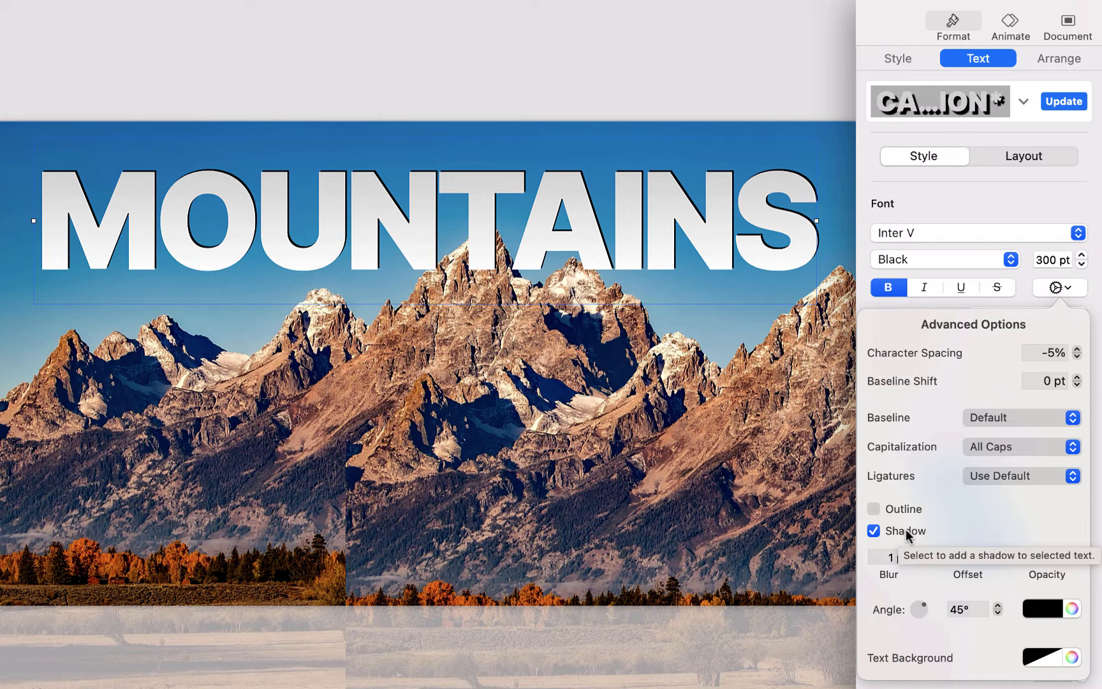
pyautogui.click(953, 609)
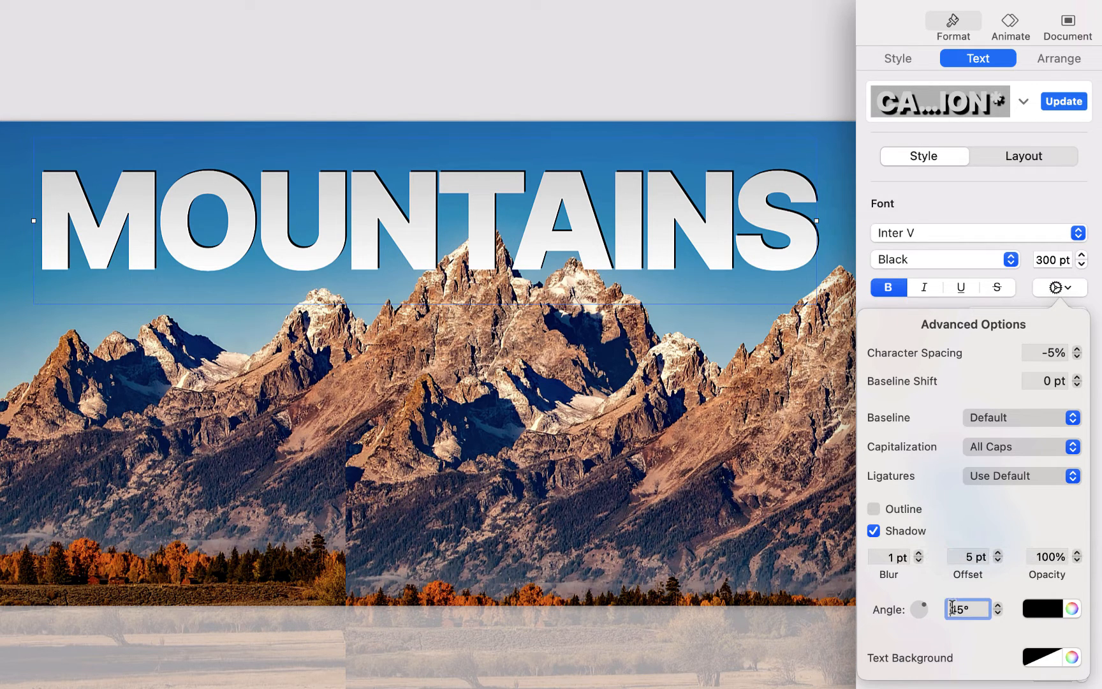
pyautogui.write('270')
pyautogui.press('Return')
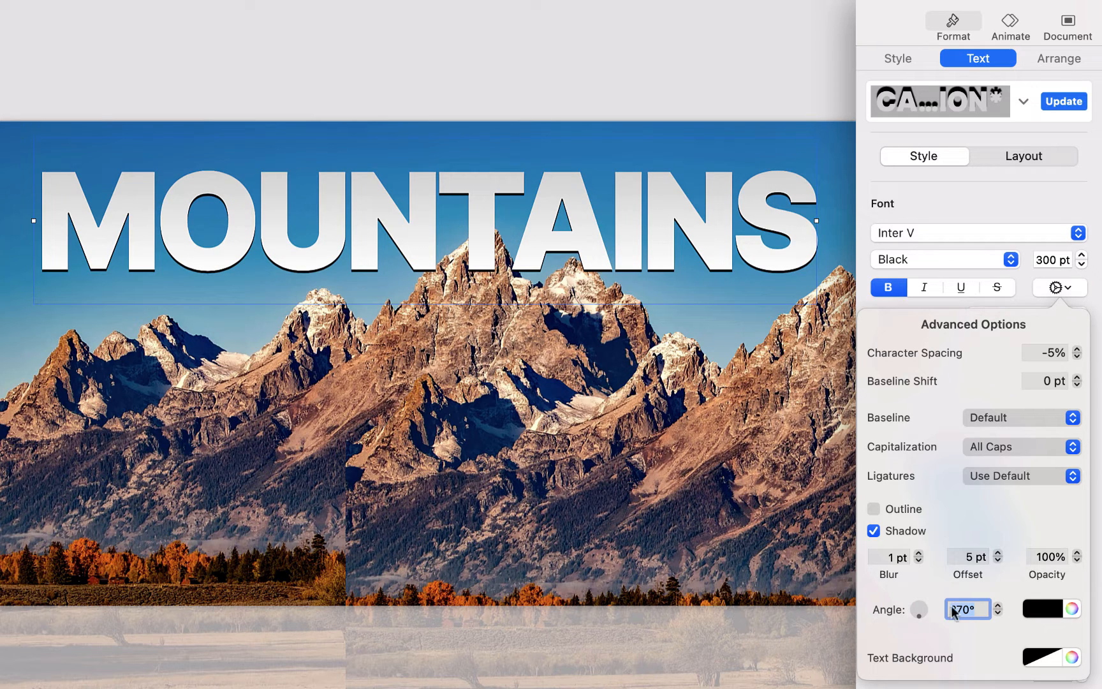
# Set the title's text shadow opacity to 25% and fine-tune the shadow's blur and offset
pyautogui.click(1041, 558)
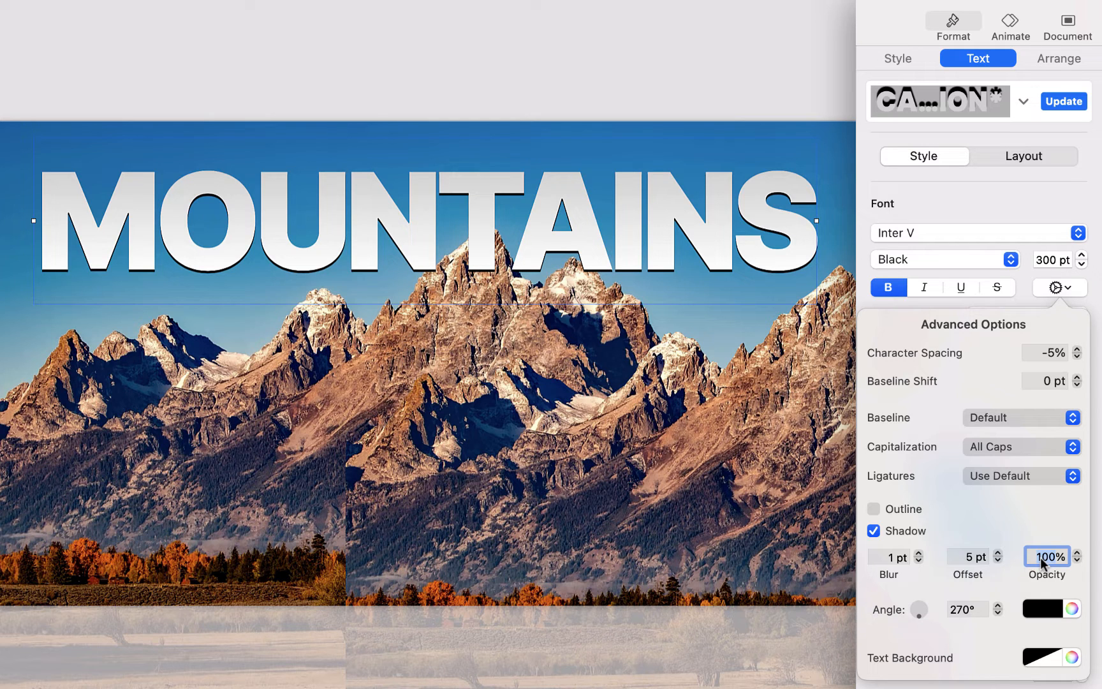
pyautogui.write('25')
pyautogui.press('Return')
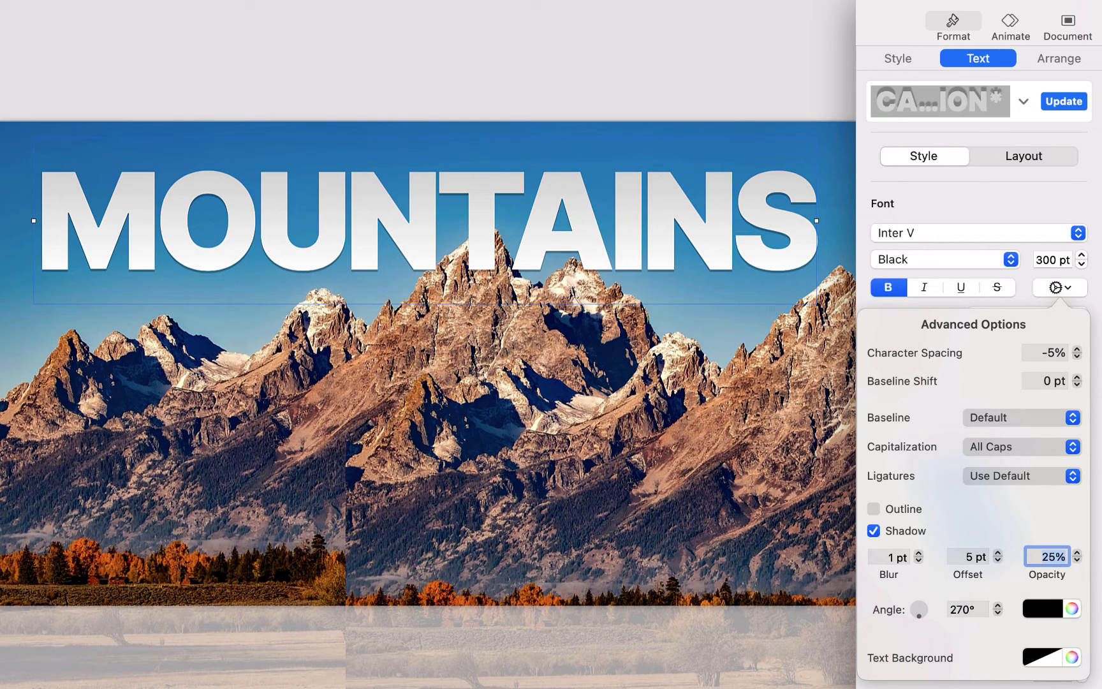
pyautogui.click(997, 560)
pyautogui.click(918, 553)
pyautogui.click(918, 552)
pyautogui.click(997, 553)
pyautogui.click(709, 53)
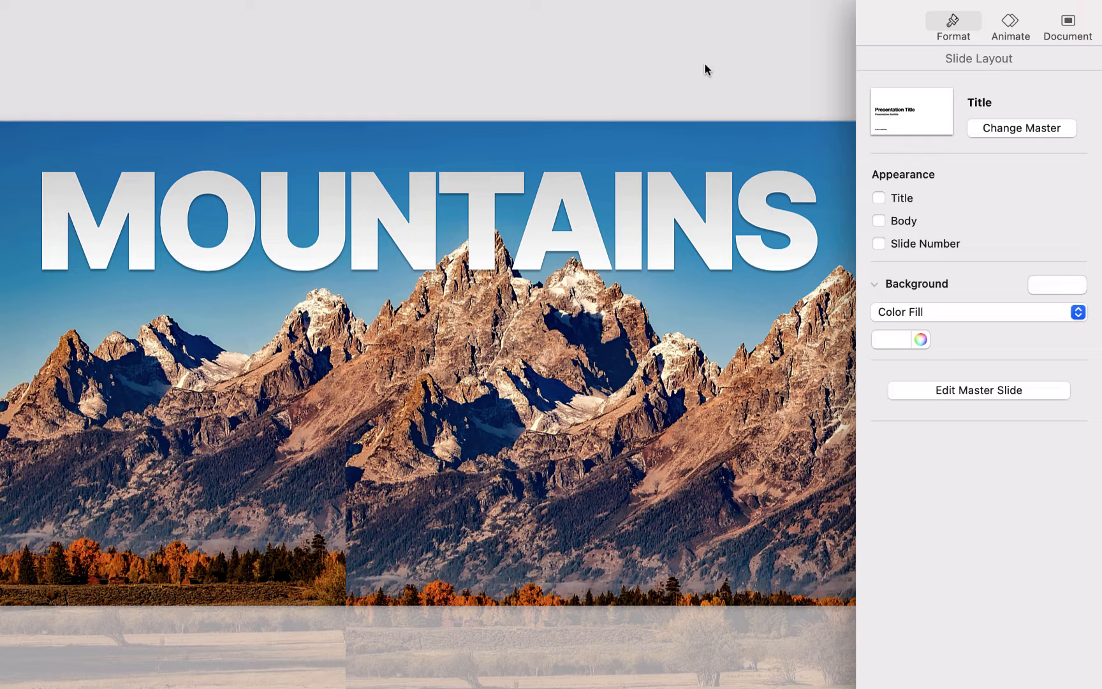
# Add a drop shadow to the title's text box with an offset of 0 pt
pyautogui.click(669, 203)
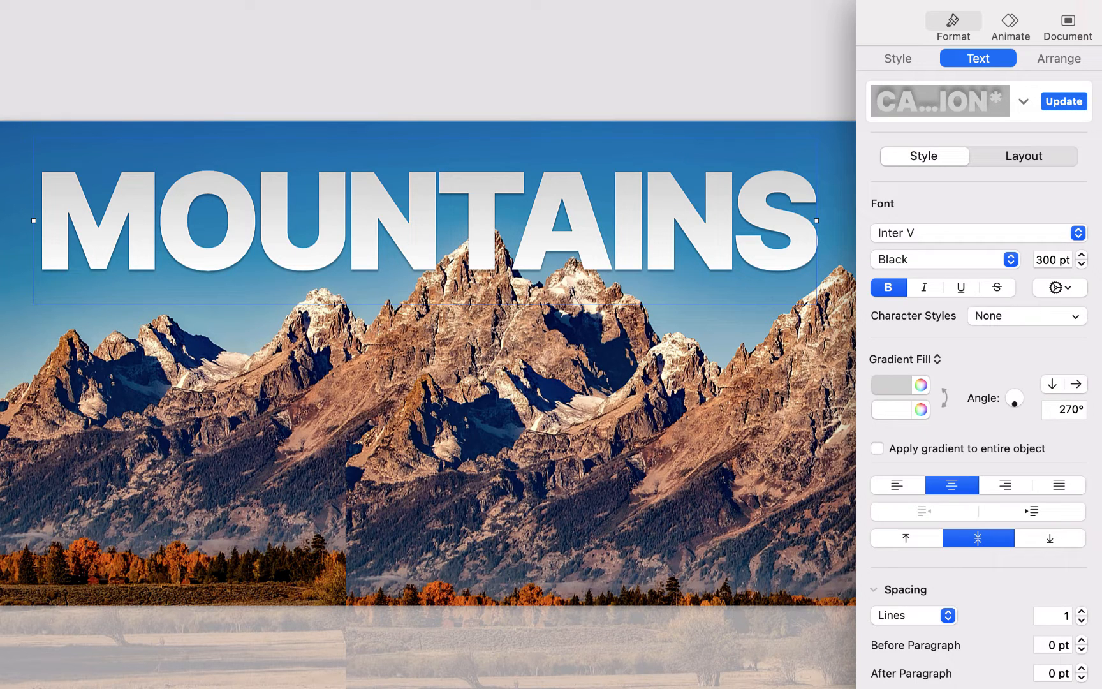
pyautogui.click(896, 59)
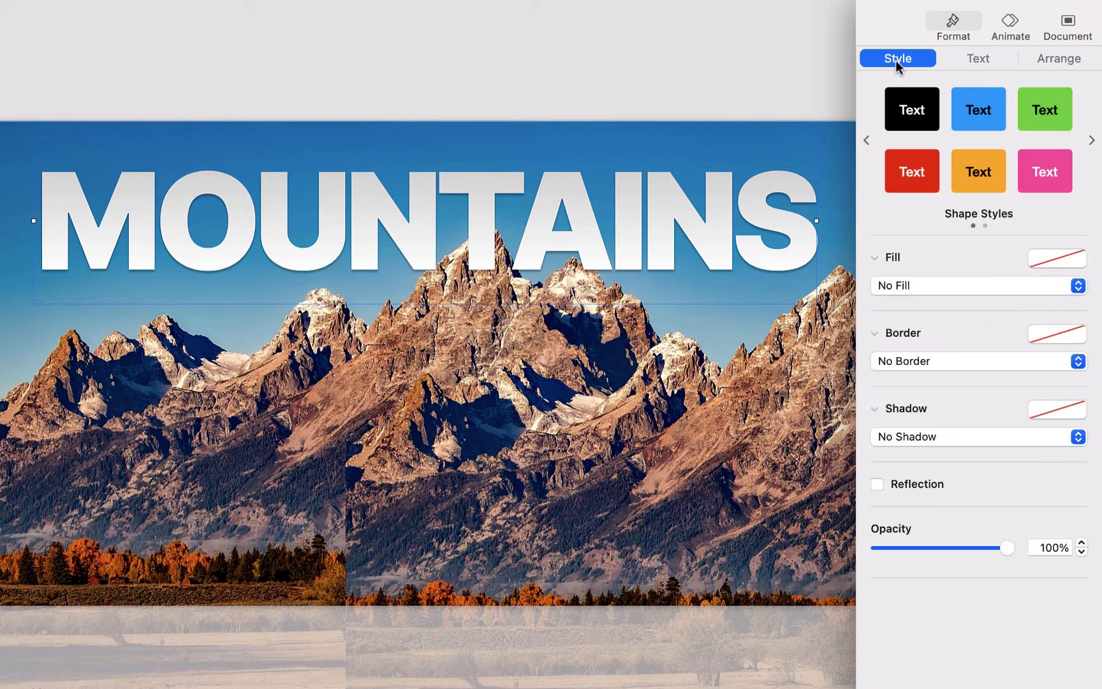
pyautogui.click(926, 437)
pyautogui.click(925, 451)
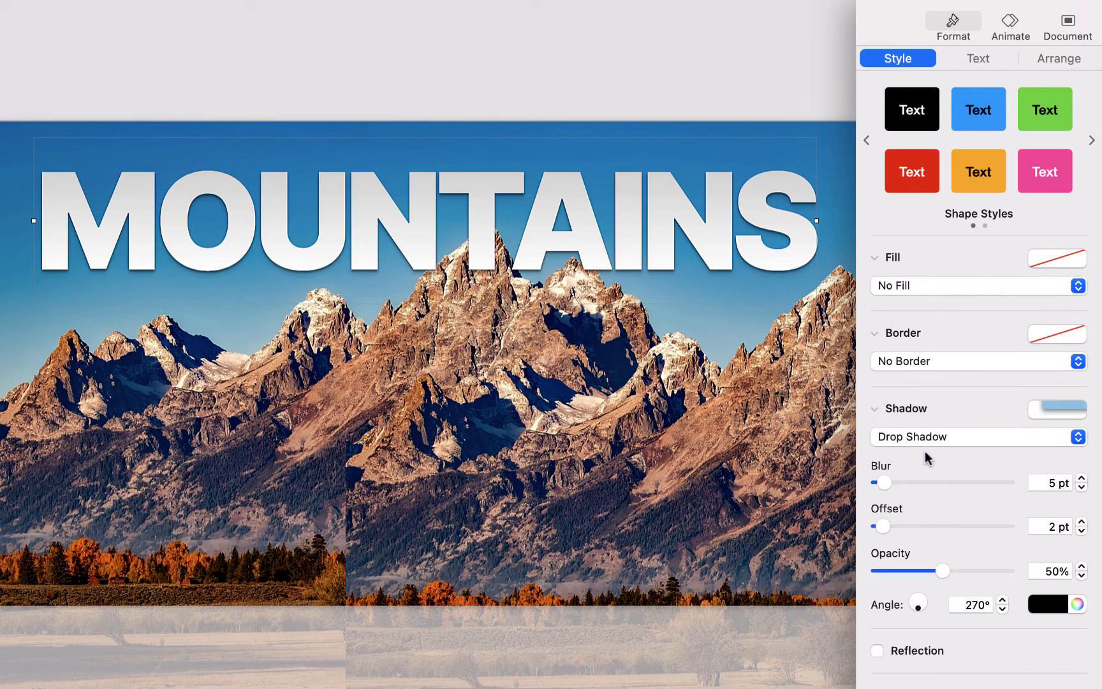
pyautogui.click(1081, 531)
pyautogui.click(1081, 531)
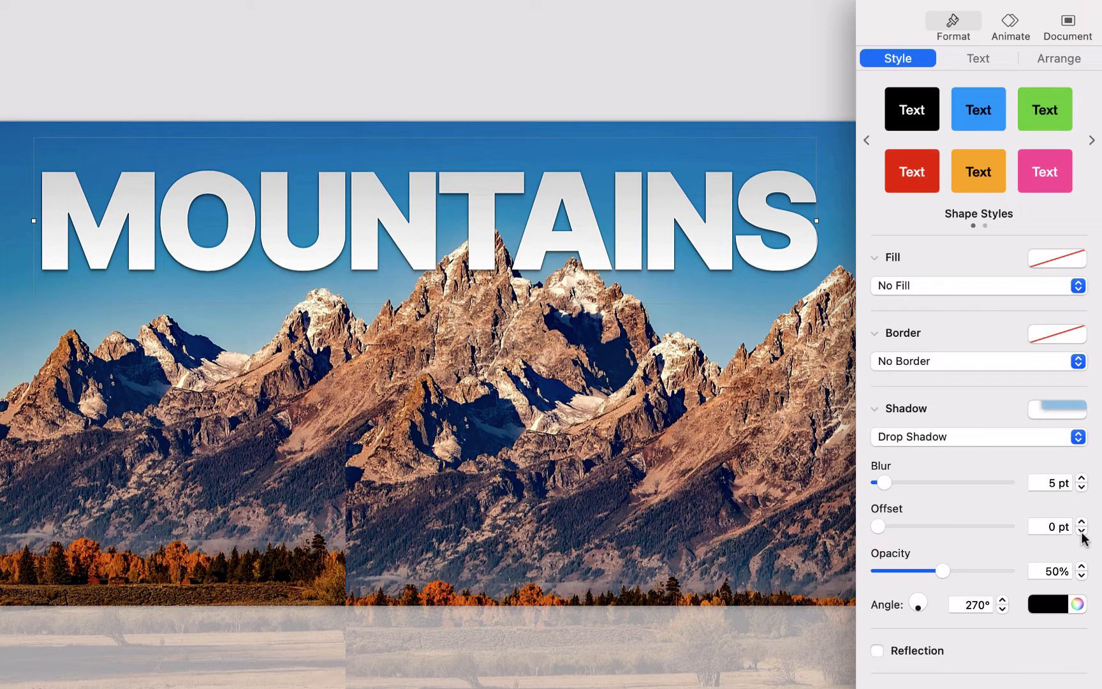
# Set the text box shadow's blur to 100 pt and its opacity to 25%, then deselect the title
pyautogui.click(1042, 483)
pyautogui.write('25')
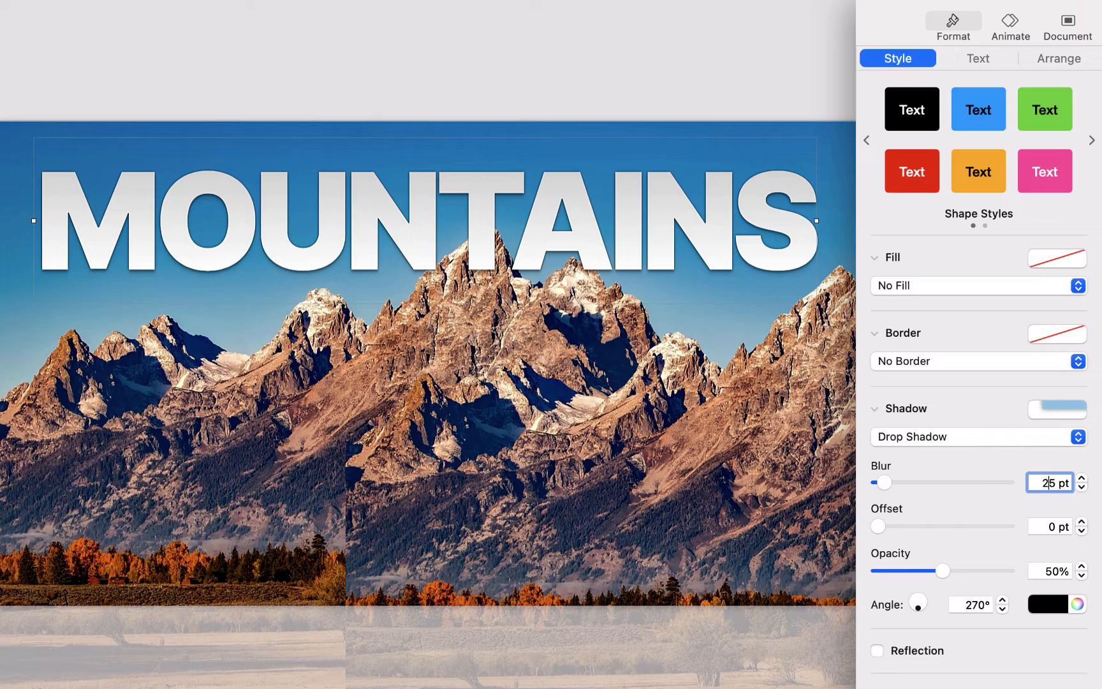
pyautogui.press('Return')
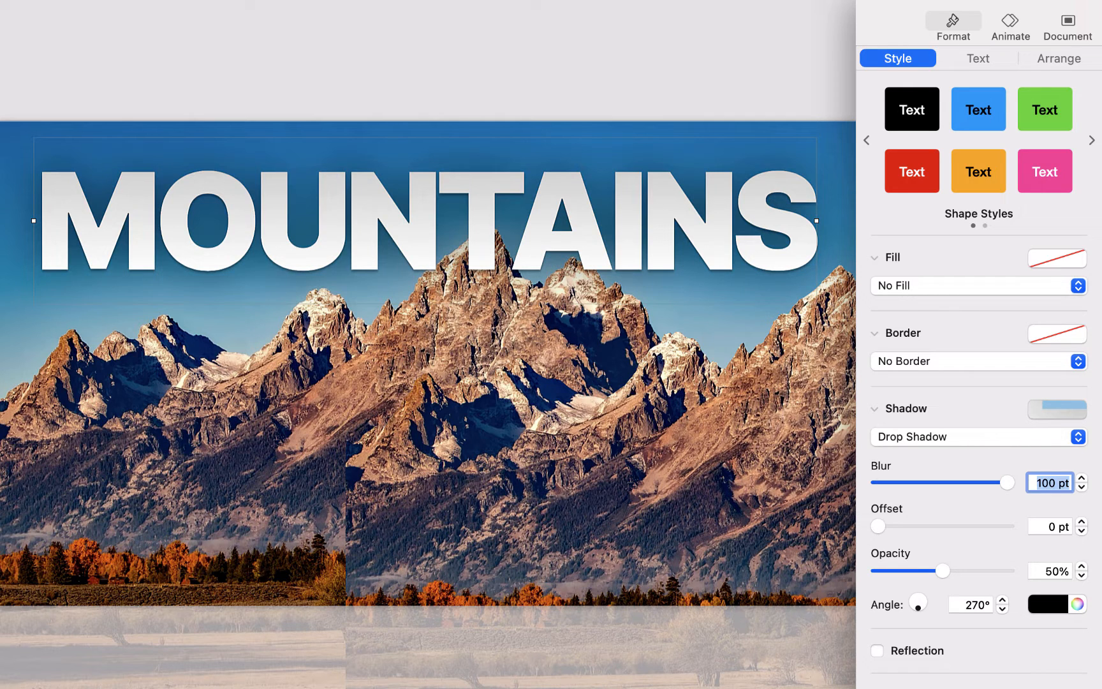
pyautogui.click(1049, 570)
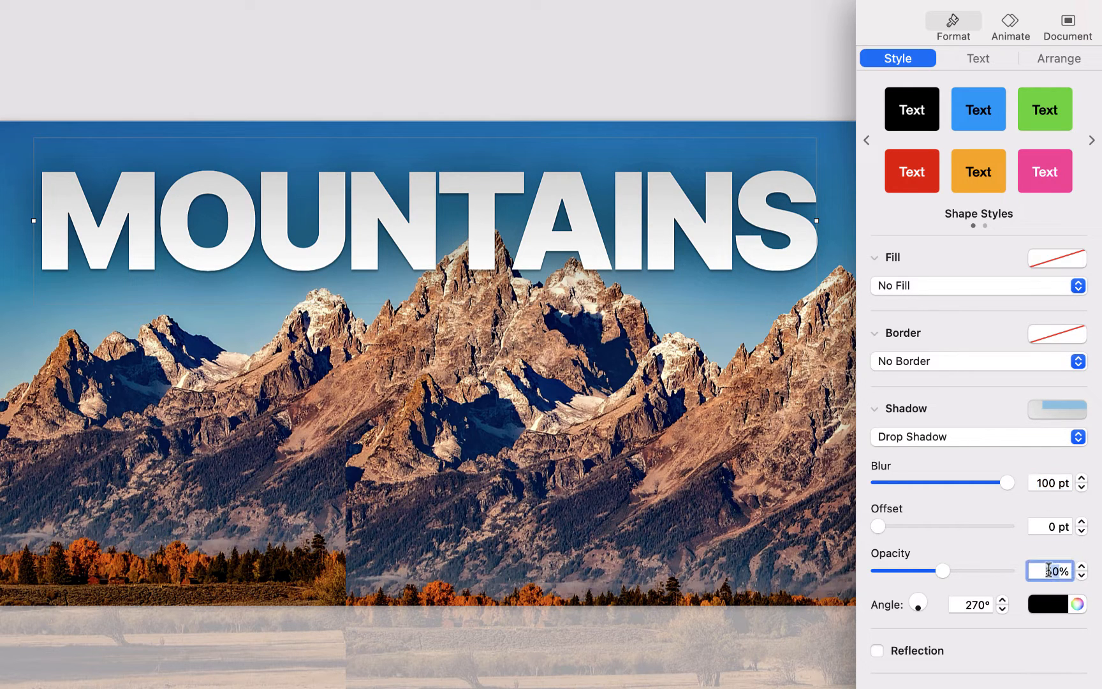
pyautogui.moveTo(1048, 569); pyautogui.dragTo(1038, 584)
pyautogui.write('5')
pyautogui.press('Return')
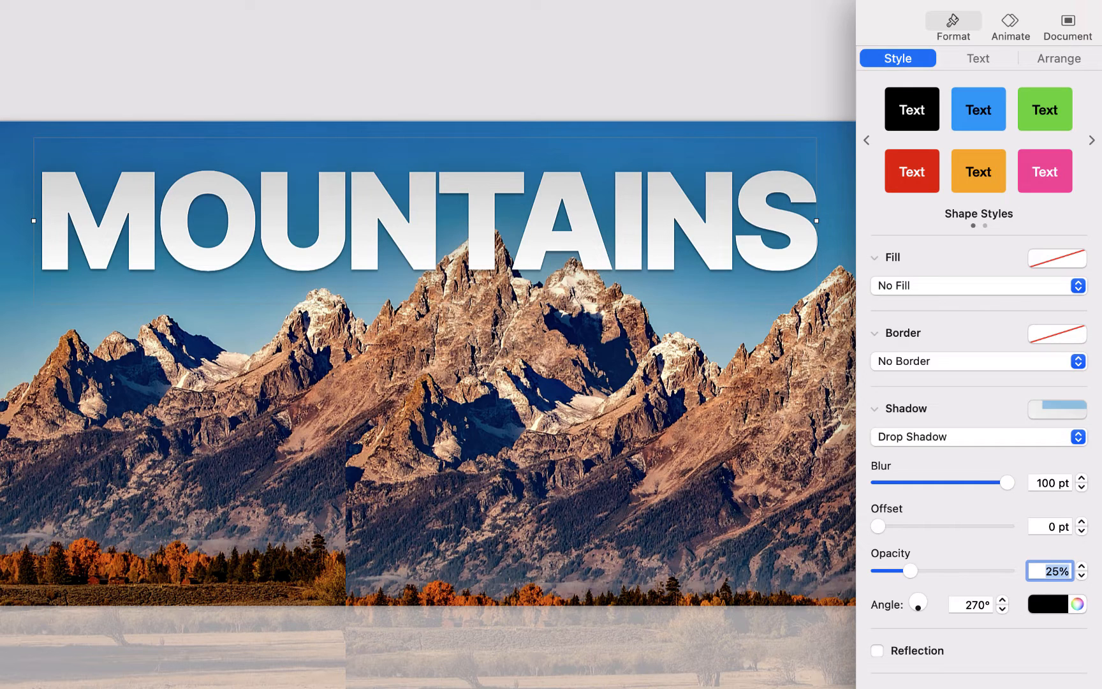
pyautogui.click(749, 49)
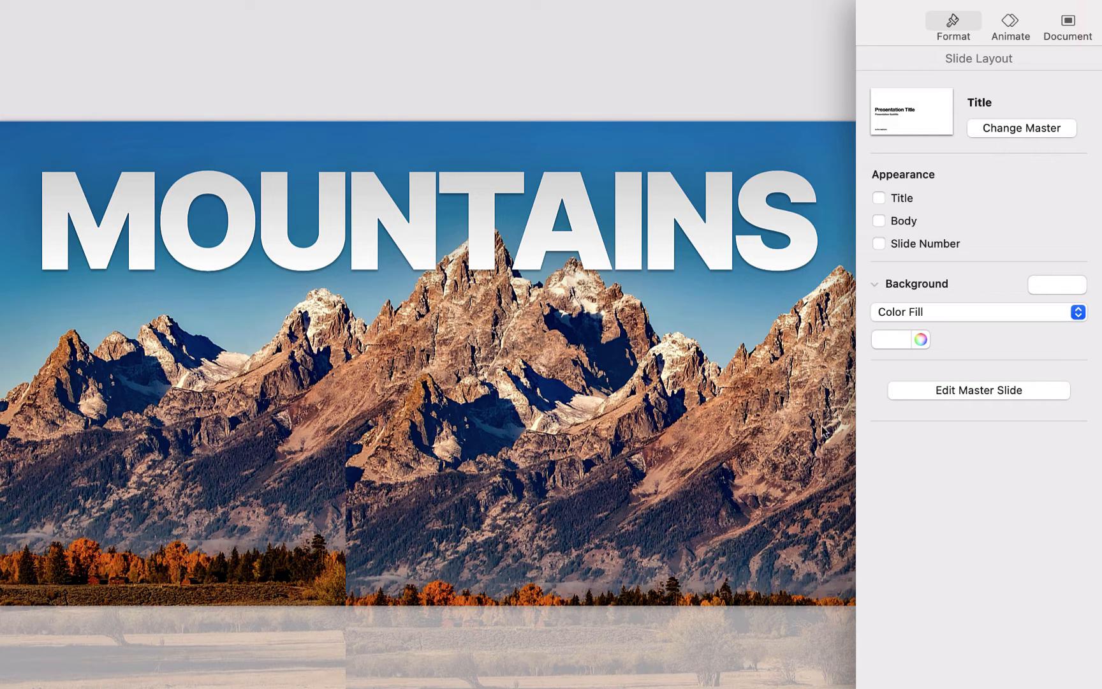
# Move the mountain cutout so it lines up exactly with the mountains in the background photo
pyautogui.moveTo(824, 431); pyautogui.dragTo(555, 417)
pyautogui.scroll(-2, 617, 444)
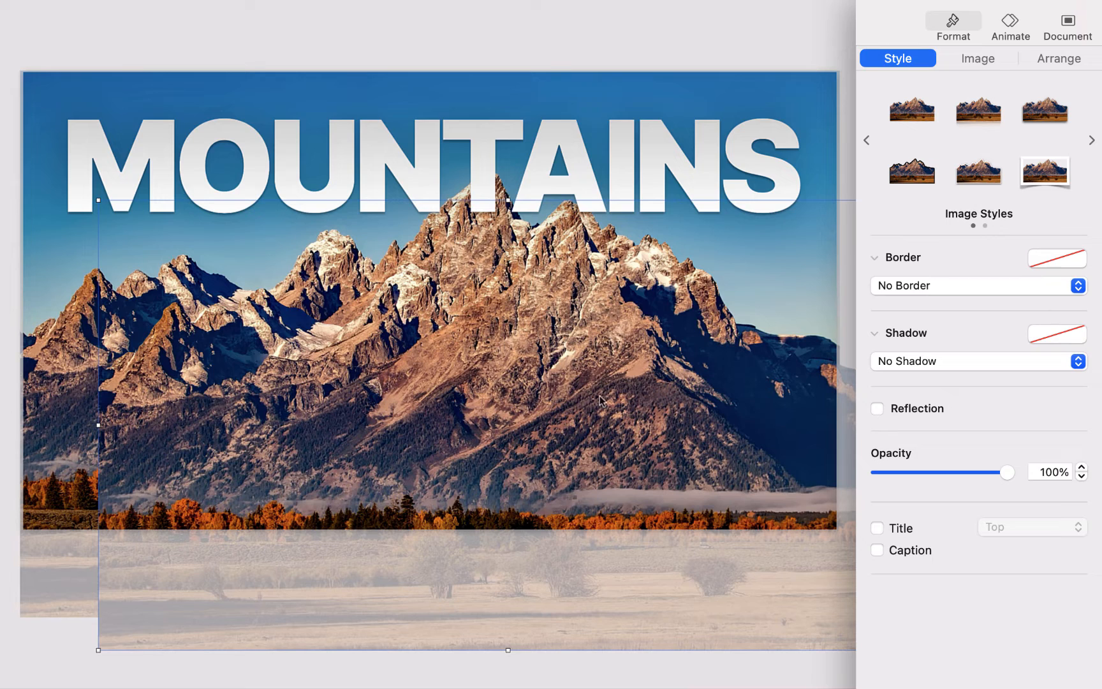
pyautogui.moveTo(608, 364); pyautogui.dragTo(530, 325)
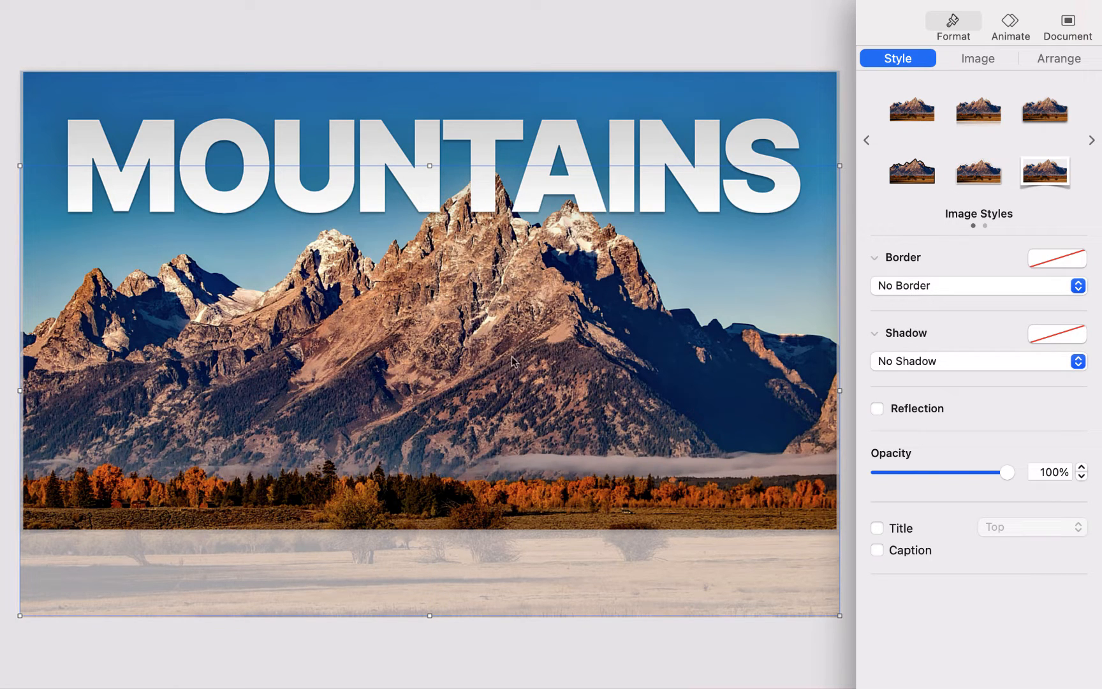
# Bring the mountain cutout to the front and move the title slightly lower behind the peaks
pyautogui.rightClick(490, 317)
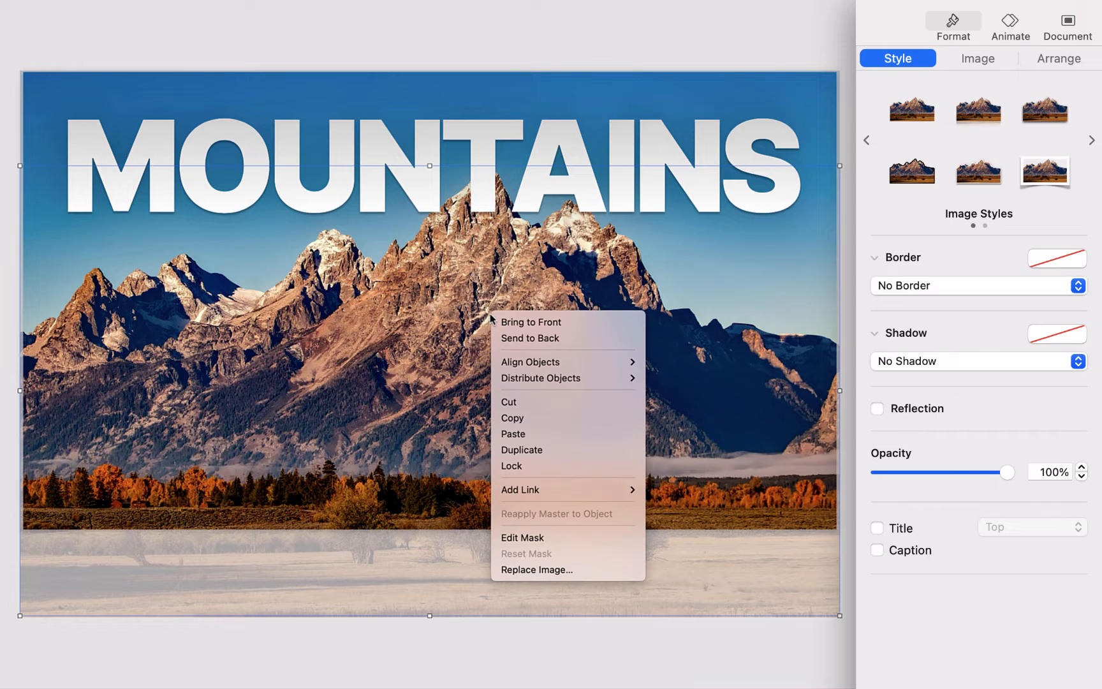
pyautogui.click(508, 322)
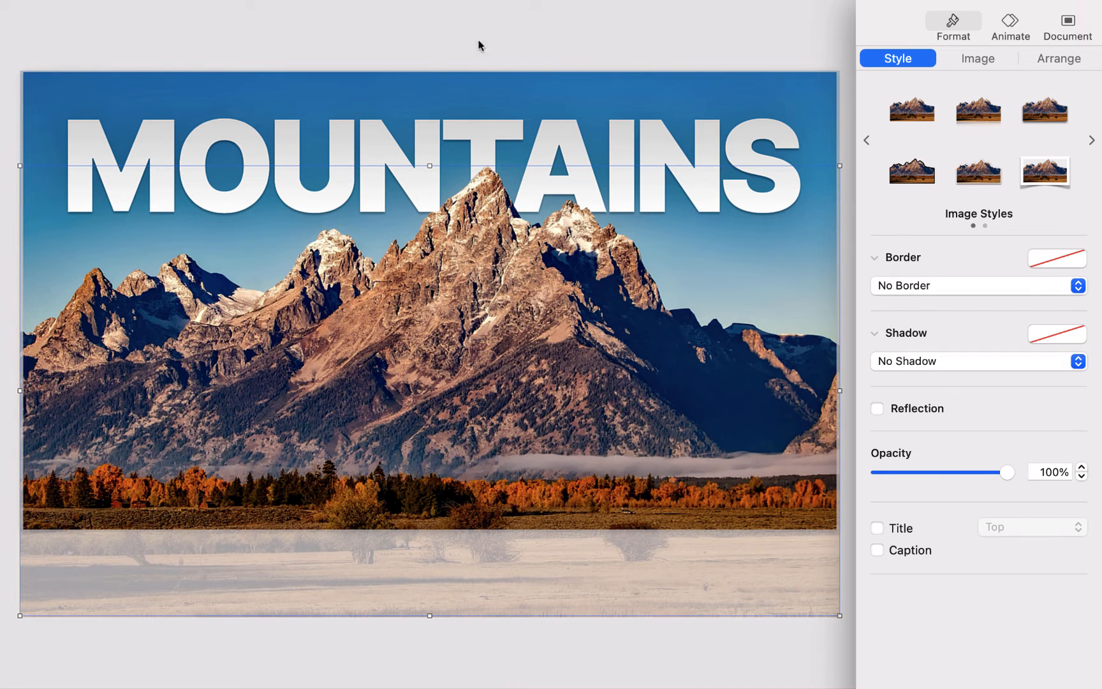
pyautogui.click(475, 81)
pyautogui.moveTo(482, 145); pyautogui.dragTo(482, 161)
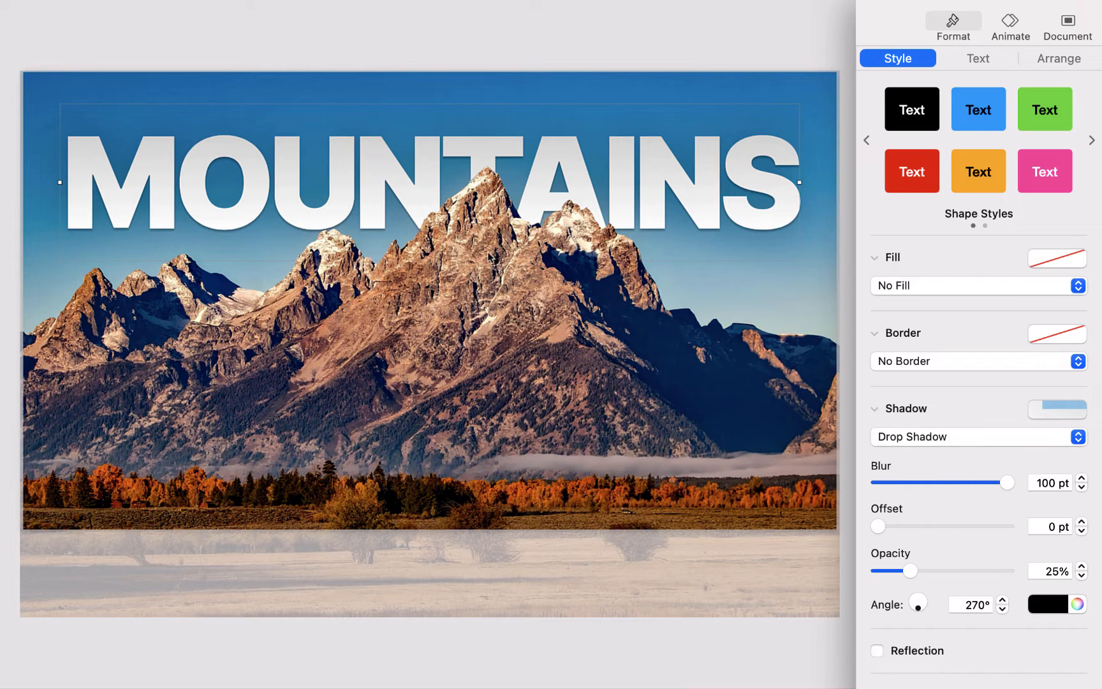
# Add a drop shadow to the mountain cutout, trying 40% shadow opacity and settling on 50%
pyautogui.click(471, 332)
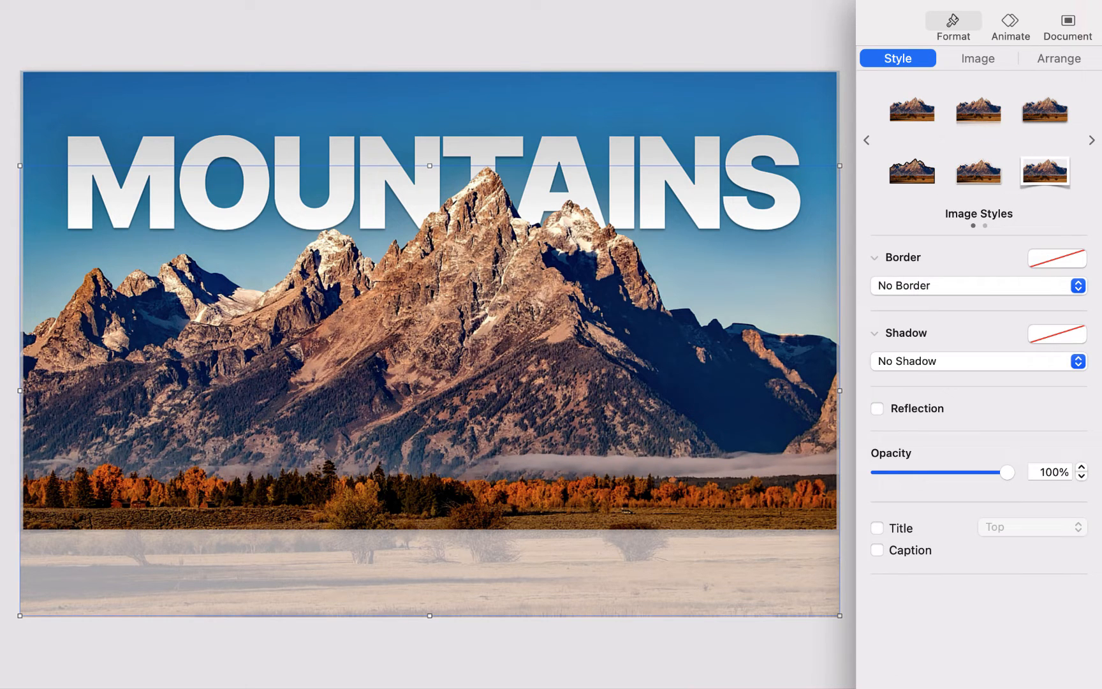
pyautogui.click(913, 367)
pyautogui.click(913, 380)
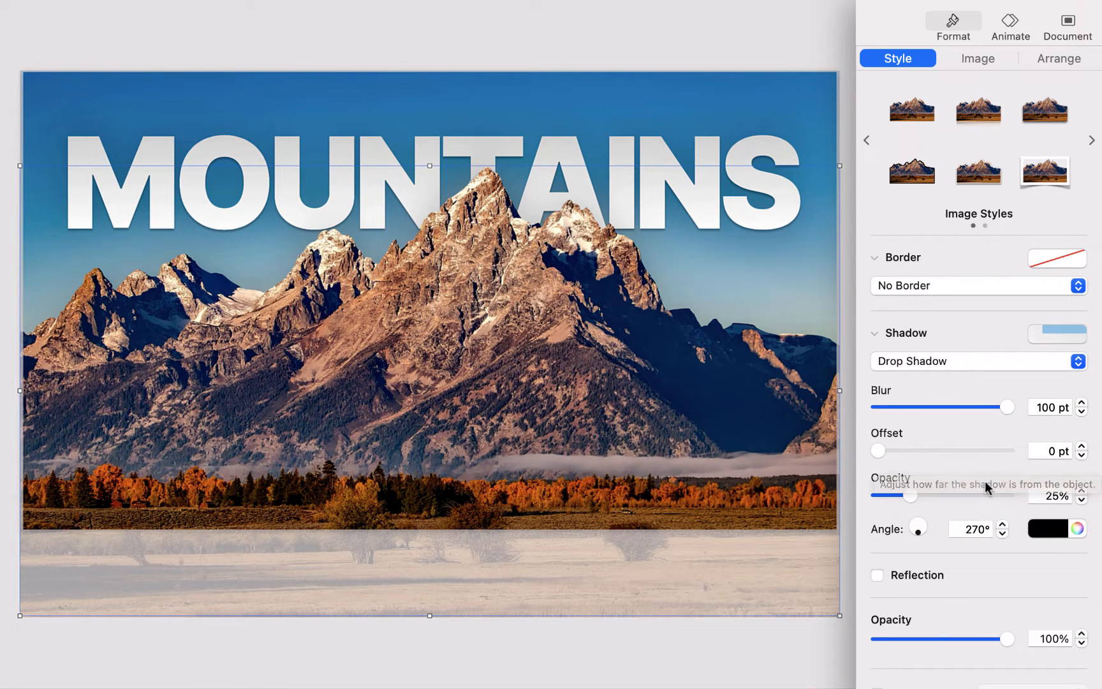
pyautogui.doubleClick(1044, 495)
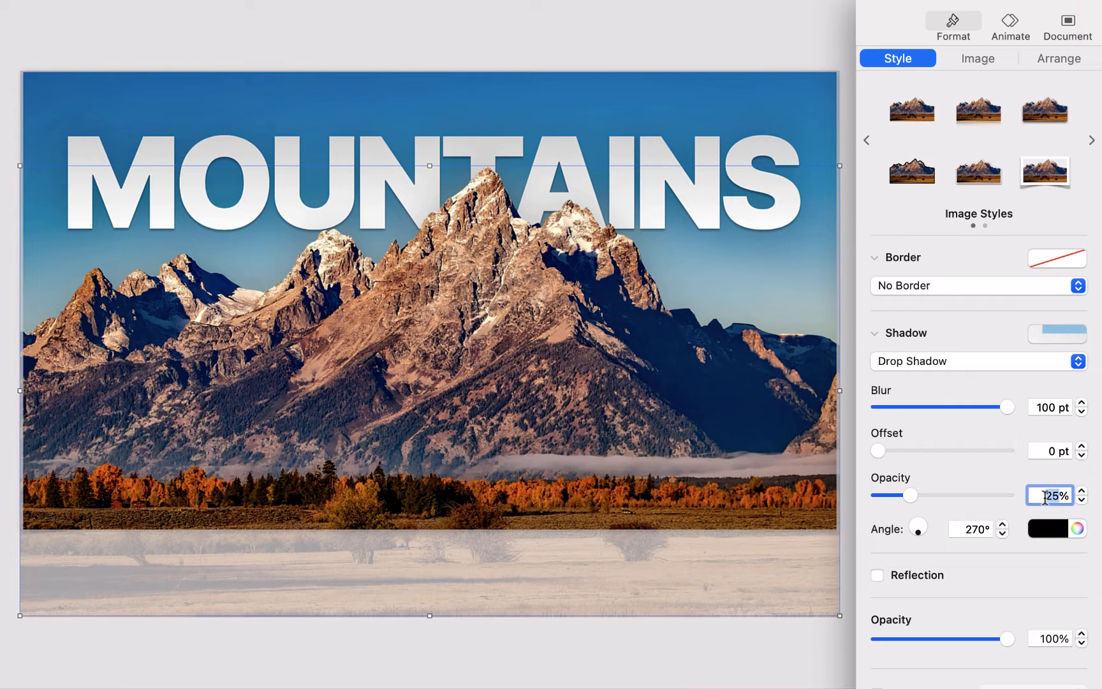
pyautogui.write('40')
pyautogui.press('Return')
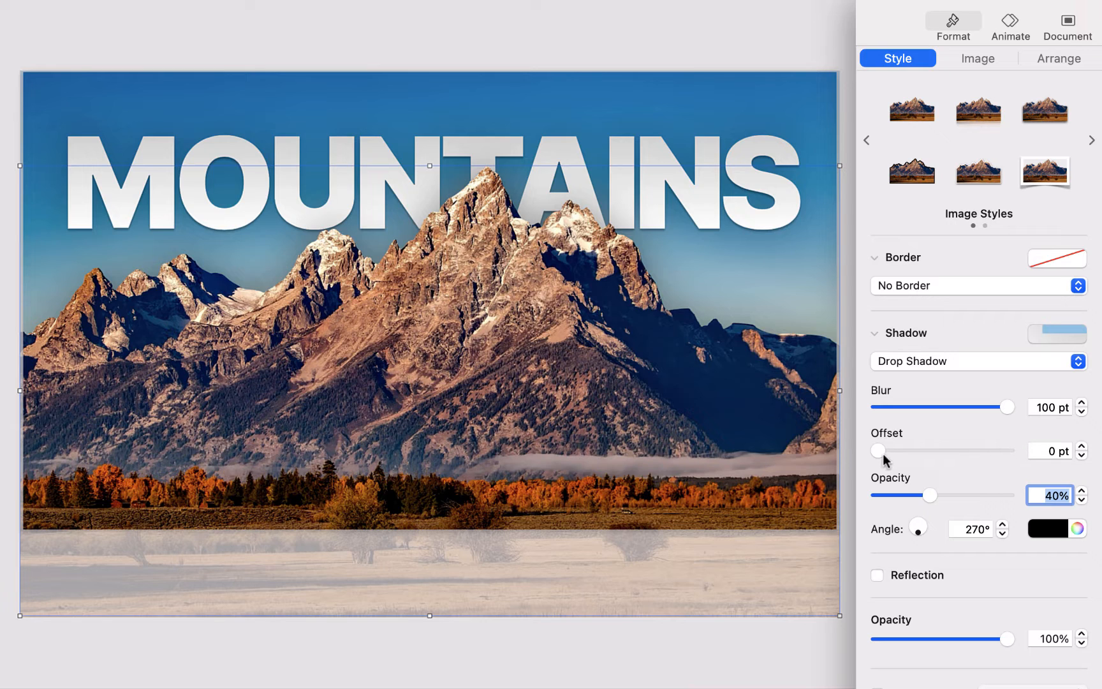
pyautogui.tripleClick(1039, 501)
pyautogui.write('50')
pyautogui.press('Return')
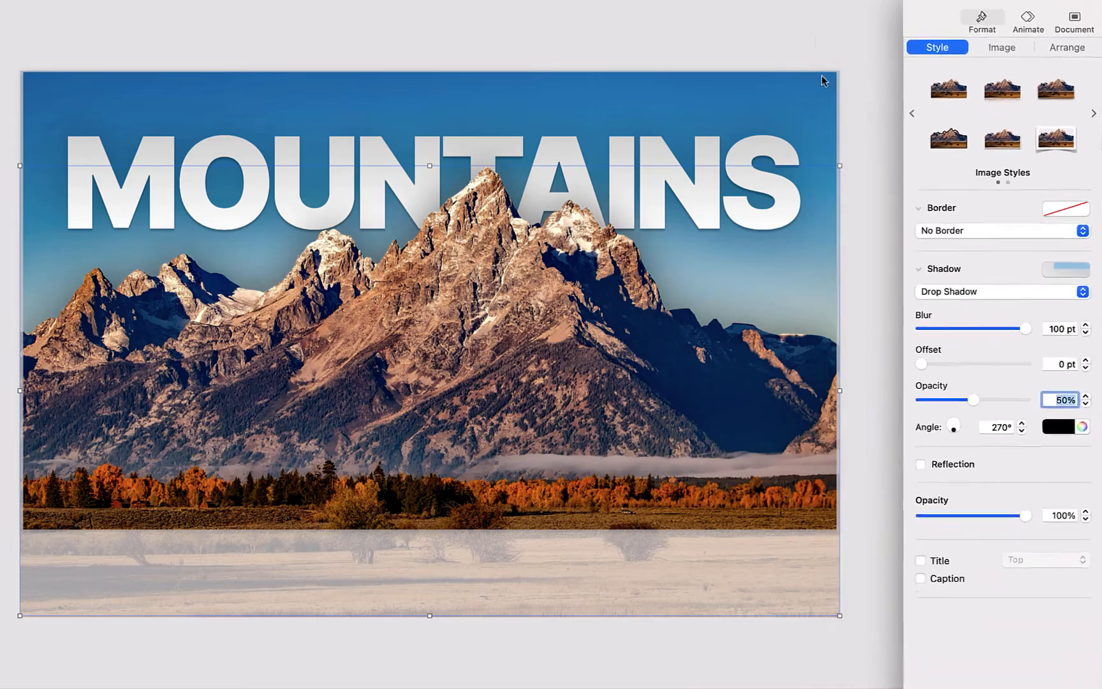
# Deselect the mountain cutout and play the slideshow to preview the finished slide
pyautogui.click(810, 34)
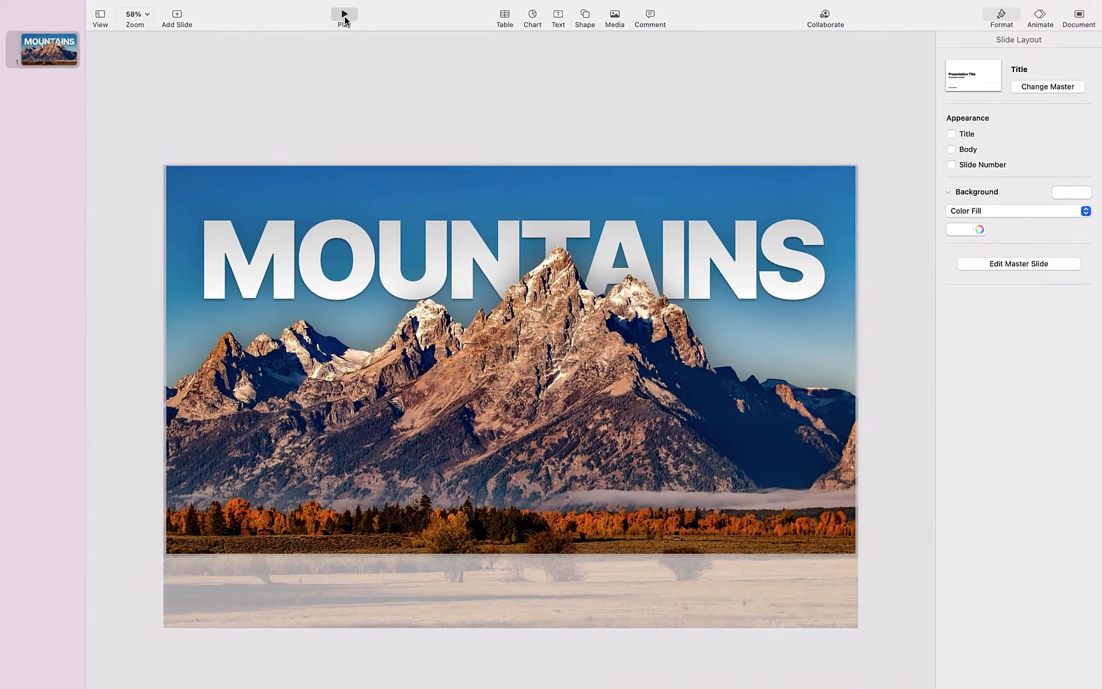
pyautogui.click(344, 17)
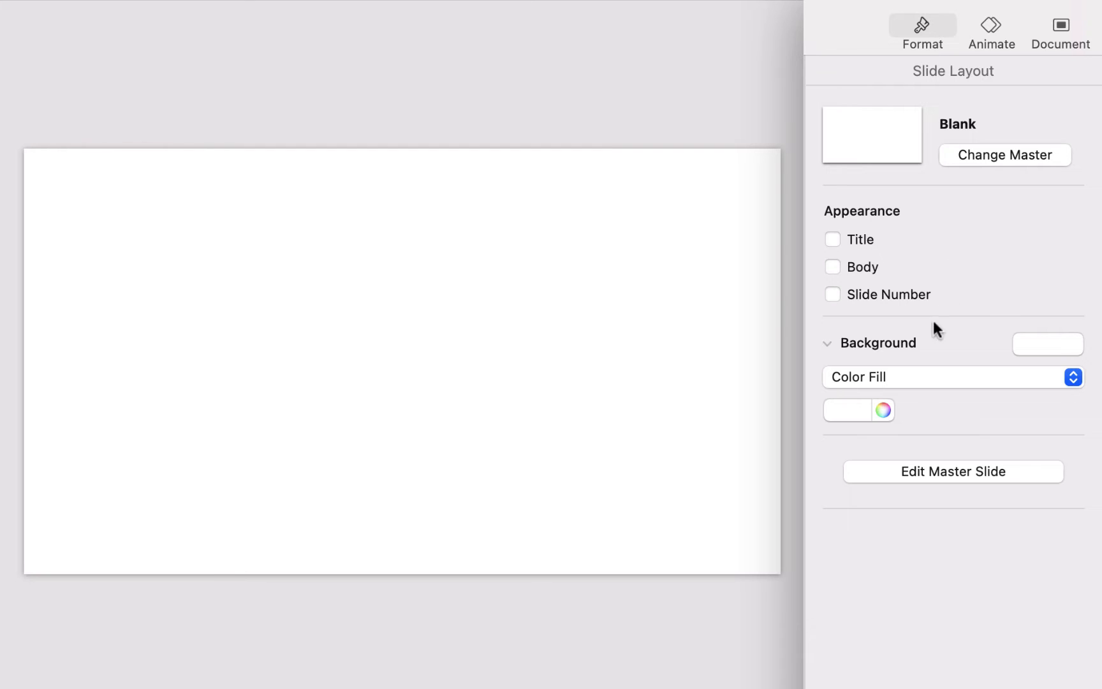
# Set the slide background to an image fill using the Linen image from the Keynote Text Effects folder
pyautogui.click(925, 376)
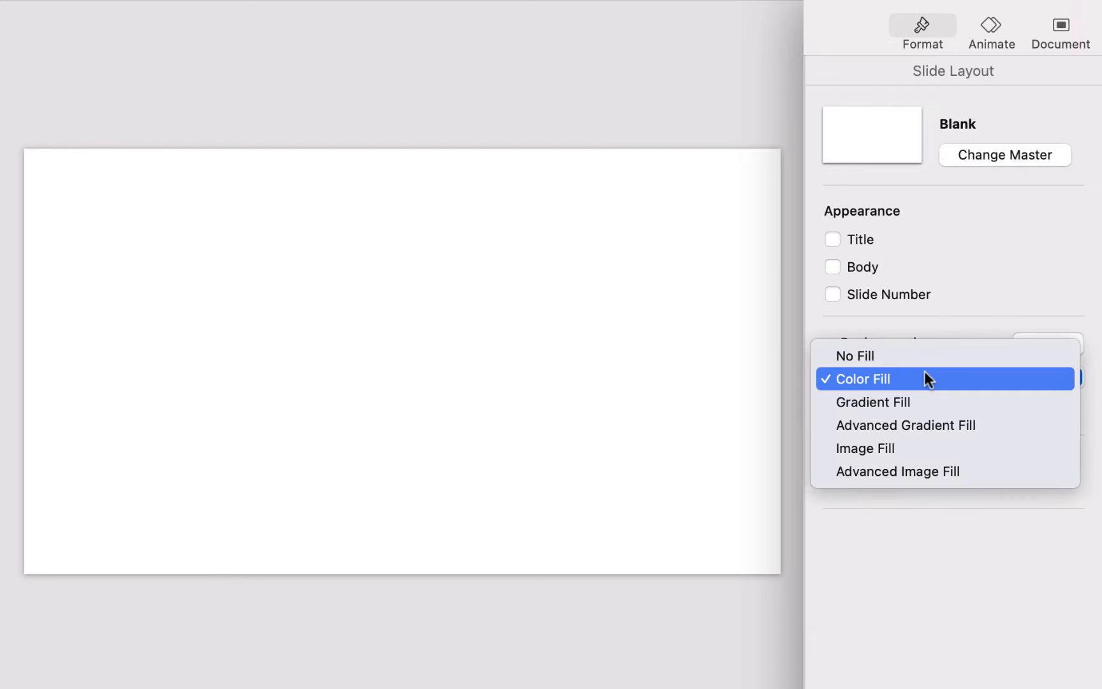
pyautogui.click(909, 448)
pyautogui.click(925, 453)
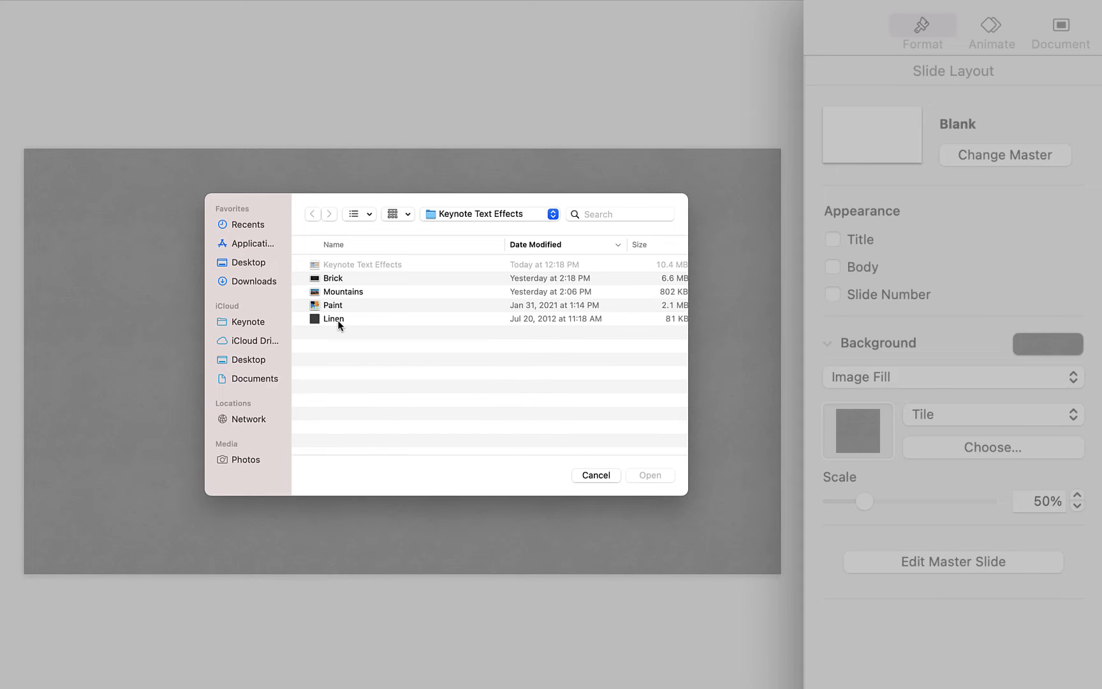
pyautogui.click(339, 320)
pyautogui.hscroll(2, 344, 327)
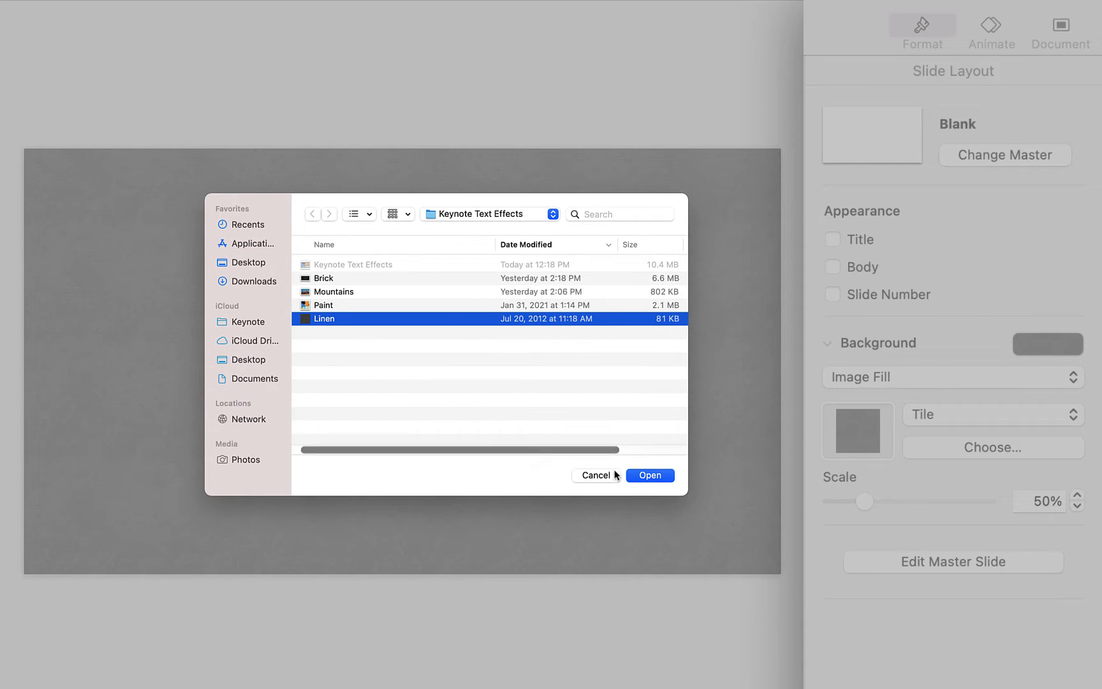
pyautogui.click(641, 473)
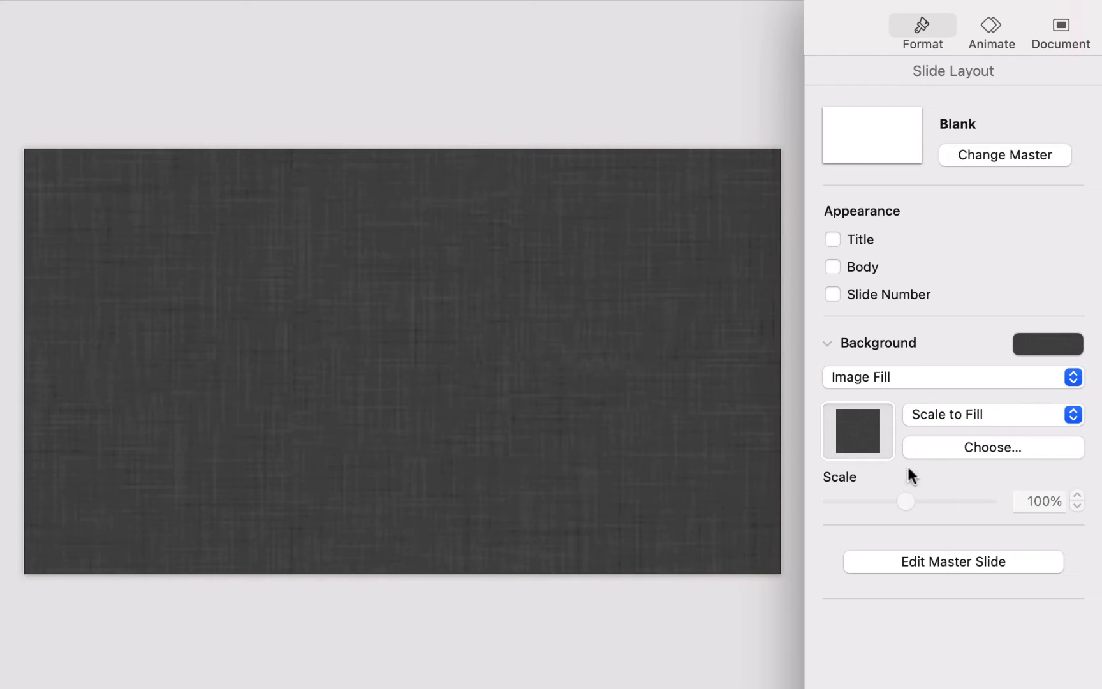
# Tile the linen background image and keep its scale at 100%
pyautogui.click(947, 421)
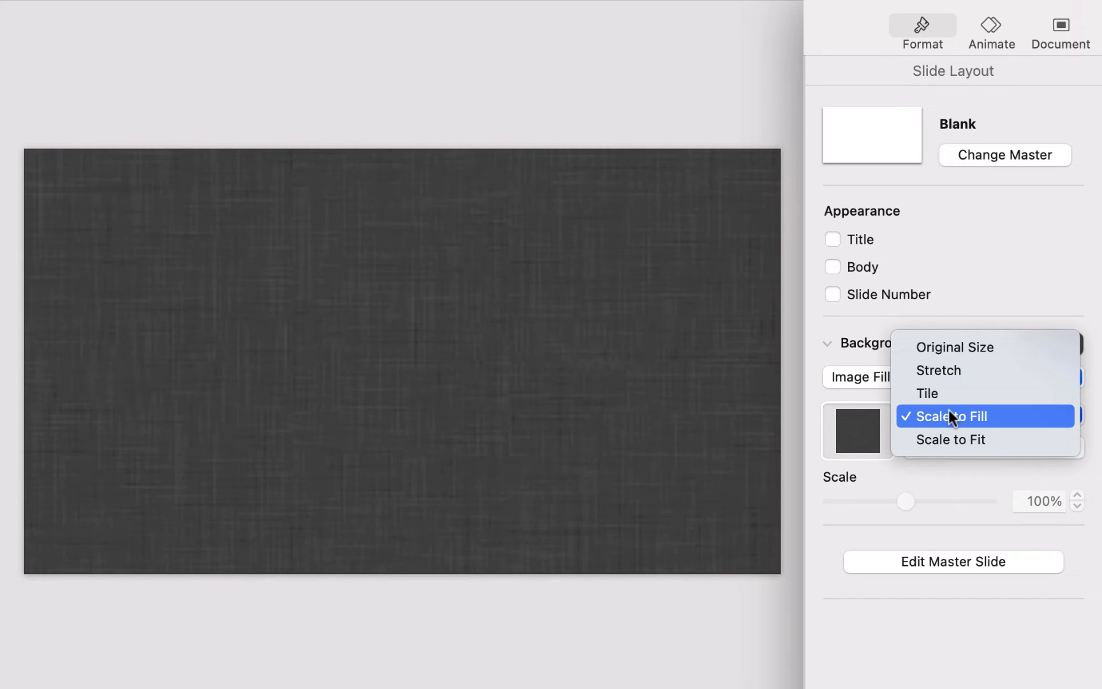
pyautogui.click(943, 390)
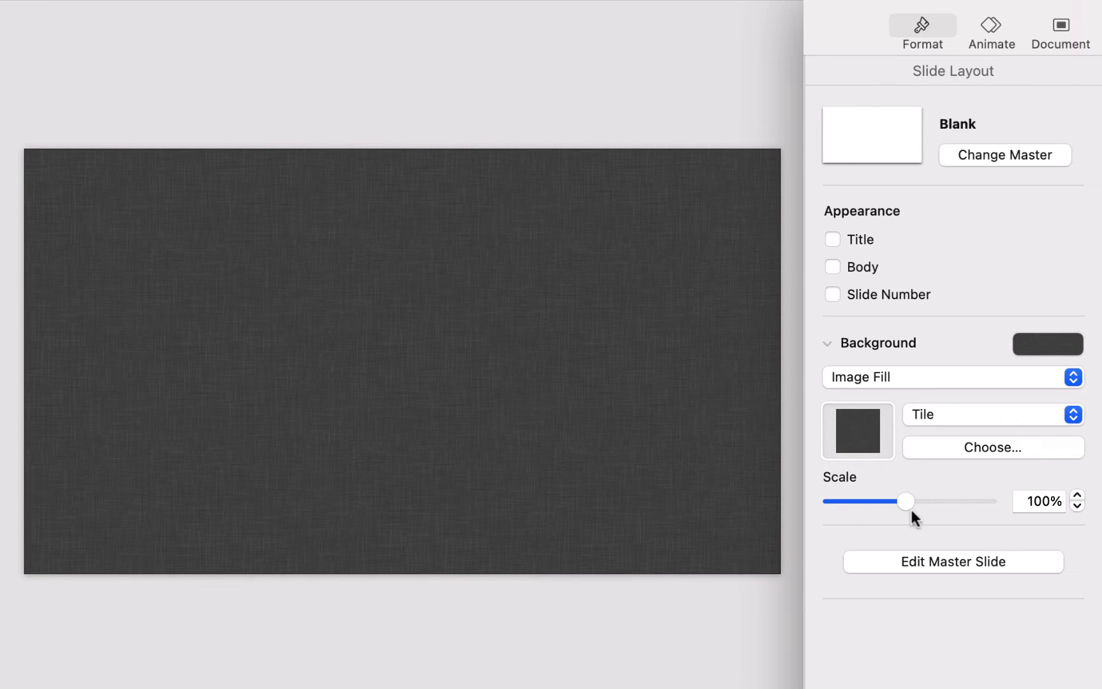
pyautogui.moveTo(914, 501)
pyautogui.mouseDown()
pyautogui.moveTo(937, 504)
pyautogui.moveTo(910, 502)
pyautogui.mouseUp()
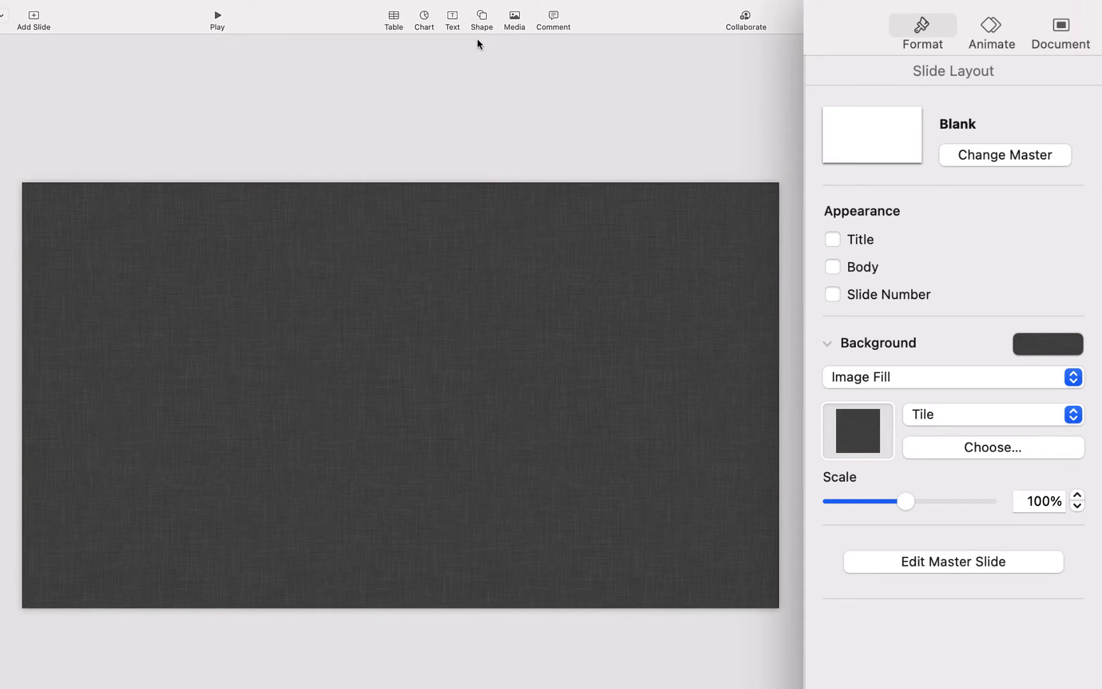
# Insert a basic square shape and stretch it to cover the whole slide
pyautogui.click(481, 18)
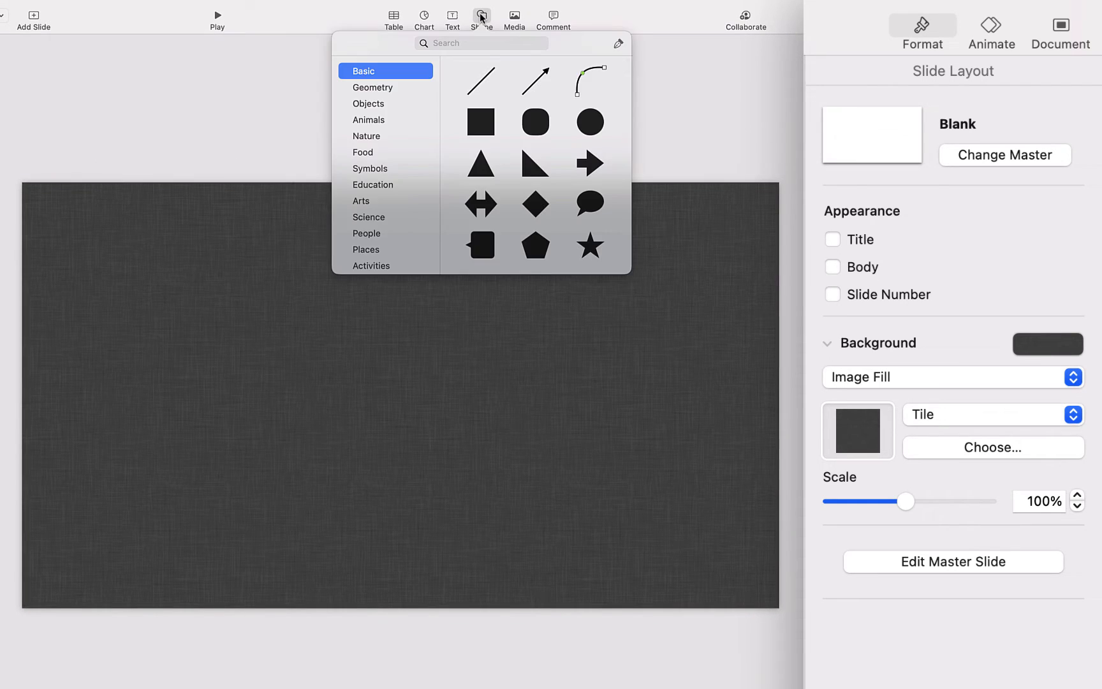
pyautogui.click(481, 125)
pyautogui.moveTo(407, 403); pyautogui.dragTo(783, 579)
pyautogui.click(685, 519)
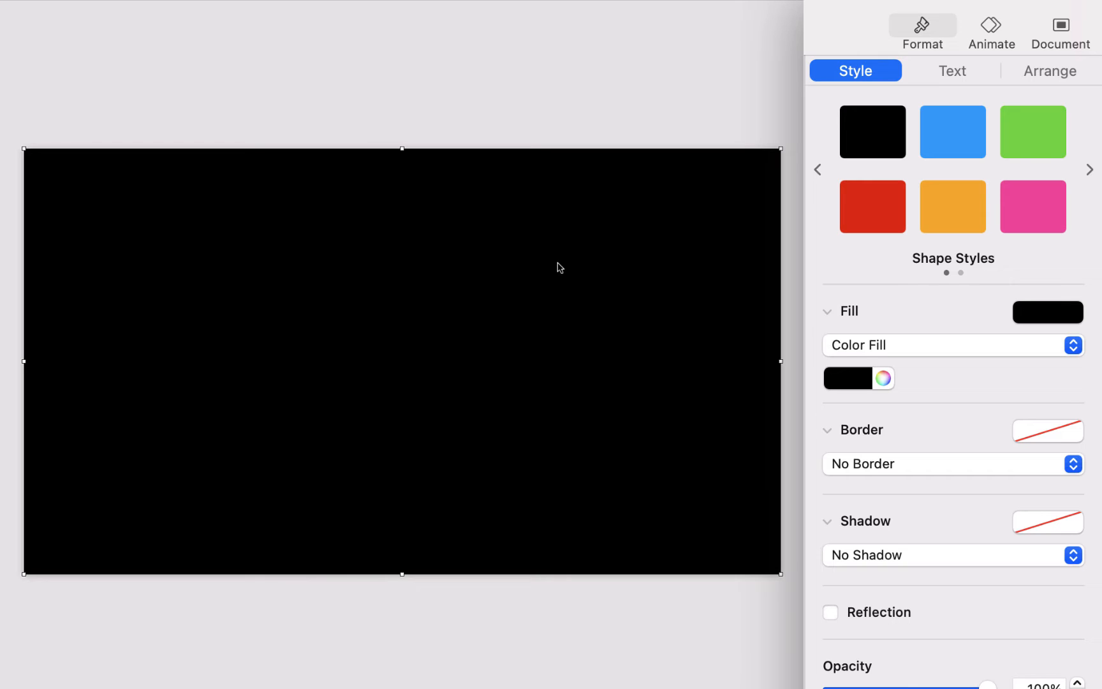
# Give the full-slide rectangle an advanced radial gradient fill and move the gradient's center to just below the slide's upper edge
pyautogui.click(857, 352)
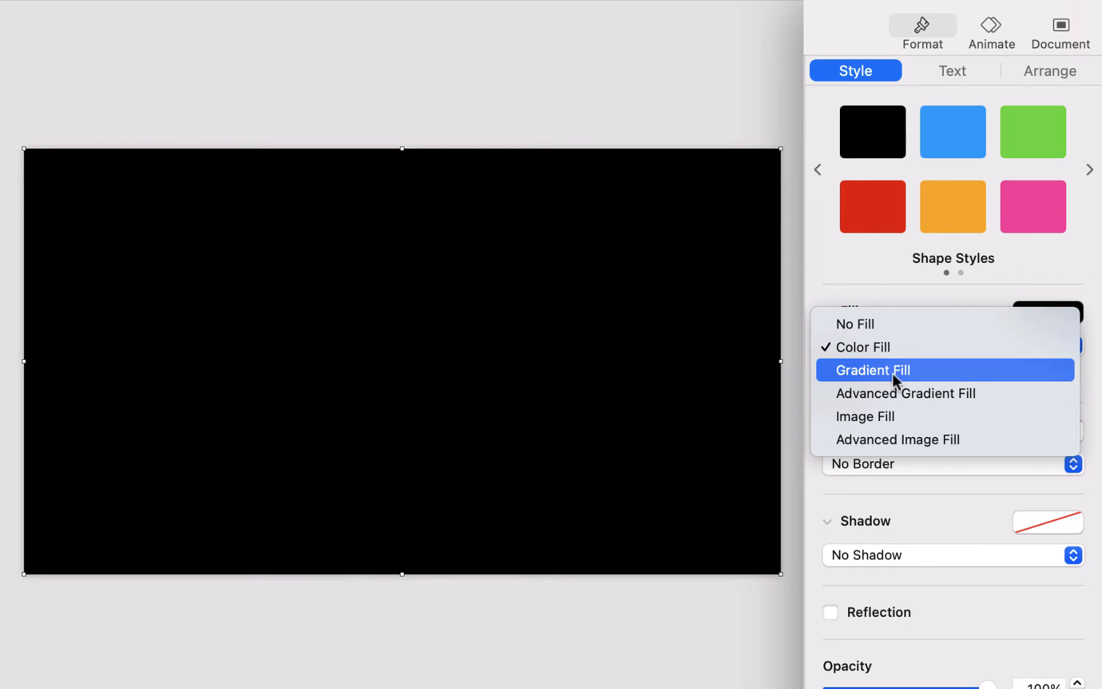
pyautogui.click(933, 392)
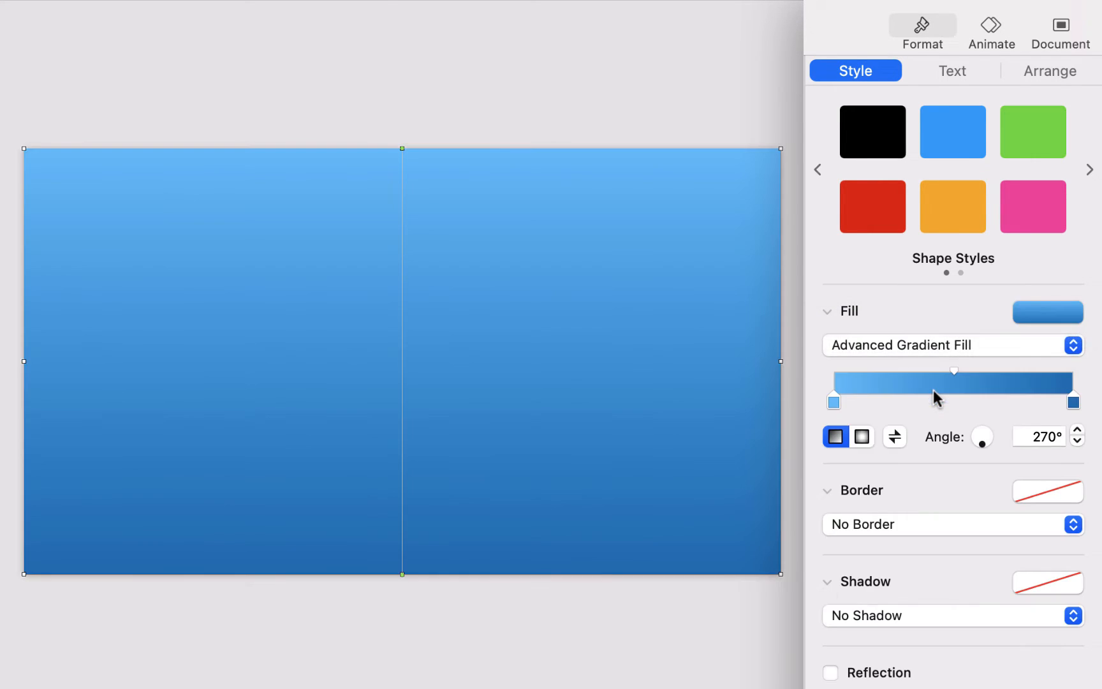
pyautogui.click(862, 437)
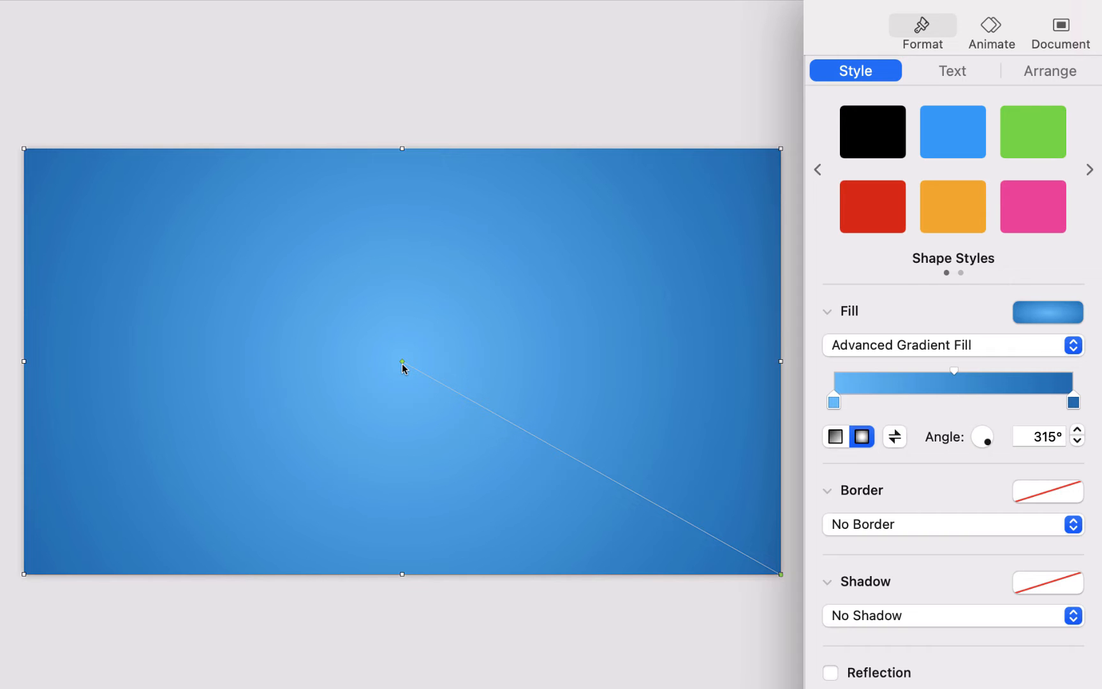
pyautogui.moveTo(402, 363); pyautogui.dragTo(404, 165)
pyautogui.press('super+z')
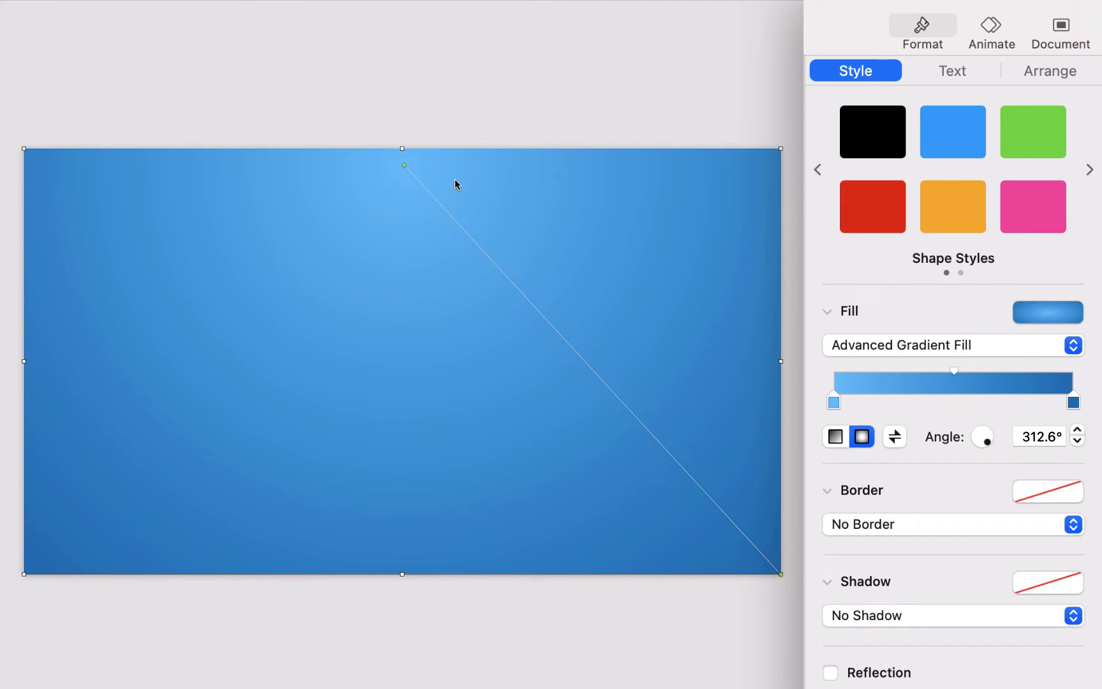
# Change the gradient's inner color stop to white (Snow) with 25% opacity
pyautogui.click(834, 402)
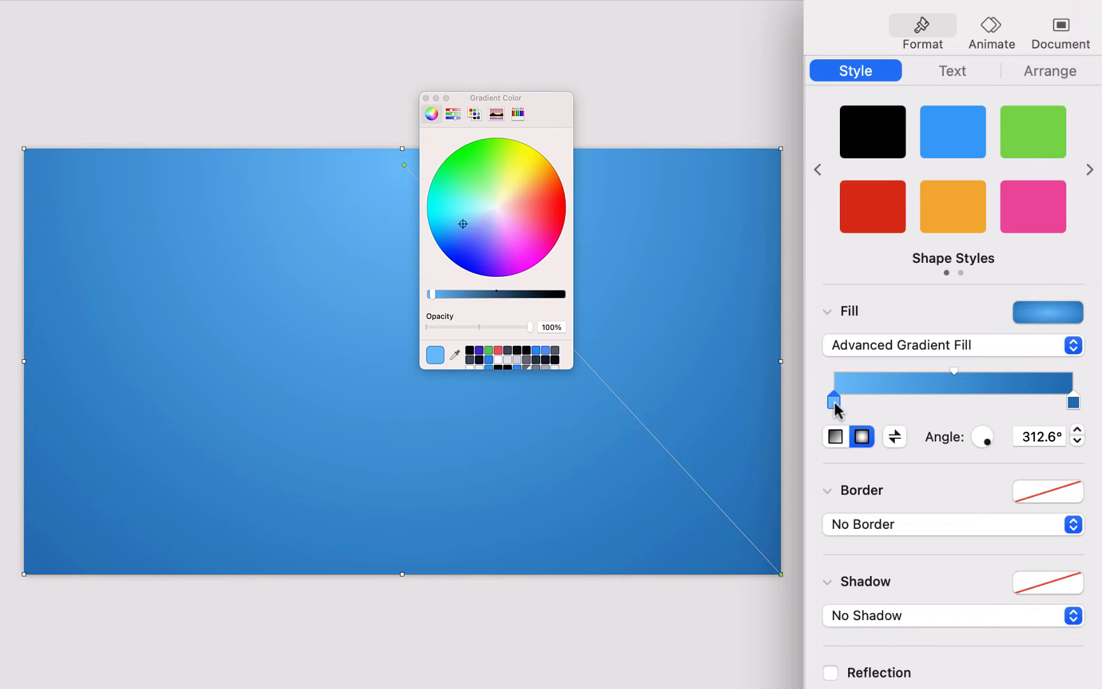
pyautogui.click(518, 114)
pyautogui.click(568, 171)
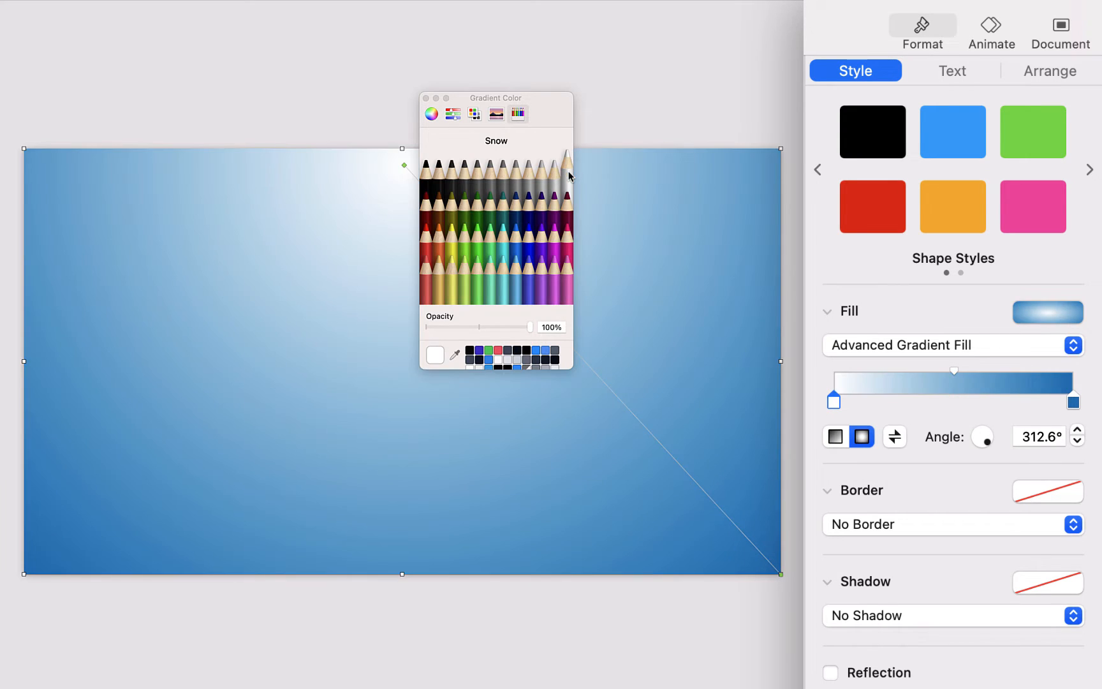
pyautogui.click(547, 330)
pyautogui.write('25')
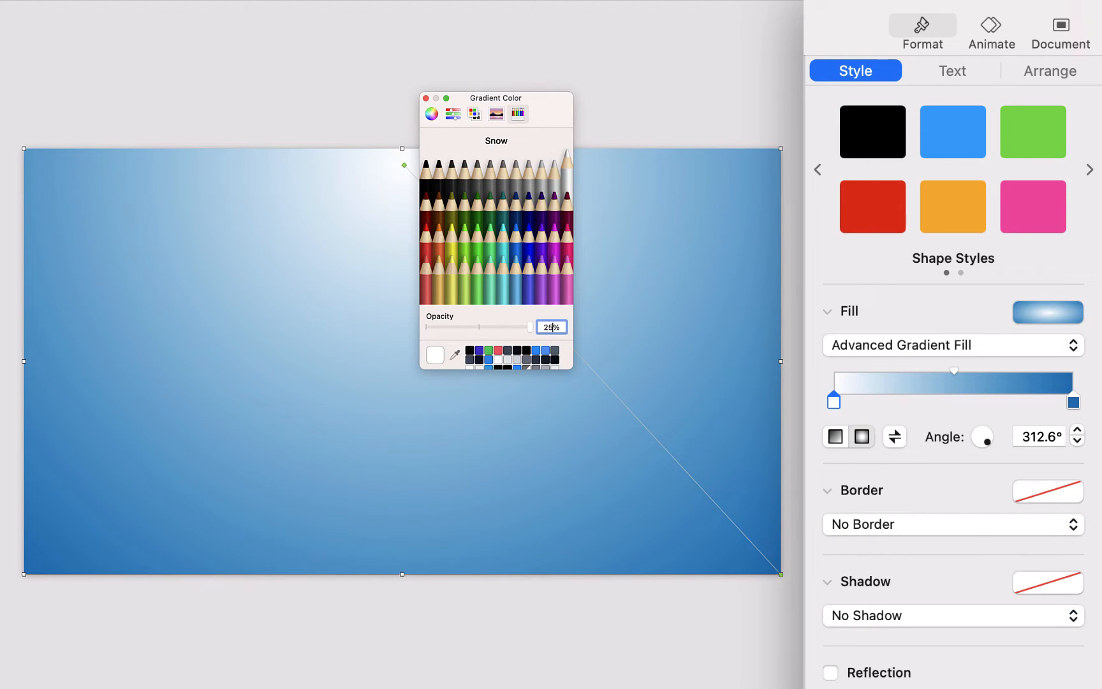
pyautogui.press('Return')
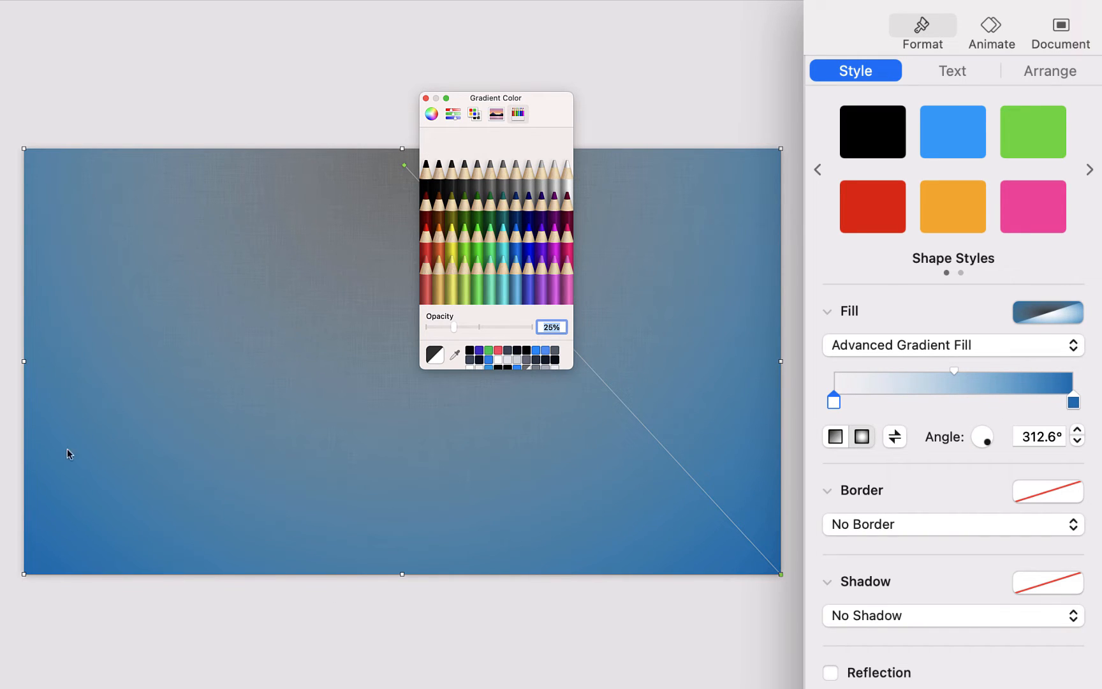
# Set the gradient's outer blue color stop to 0% opacity and deselect the rectangle
pyautogui.click(1074, 401)
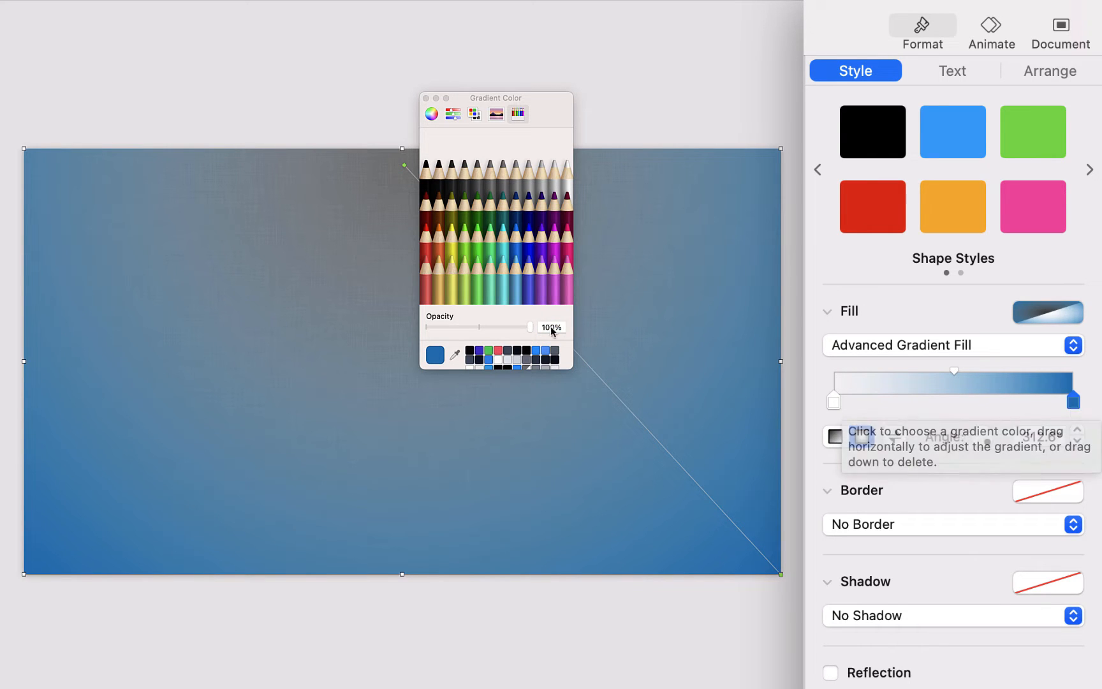
pyautogui.moveTo(530, 327); pyautogui.dragTo(383, 329)
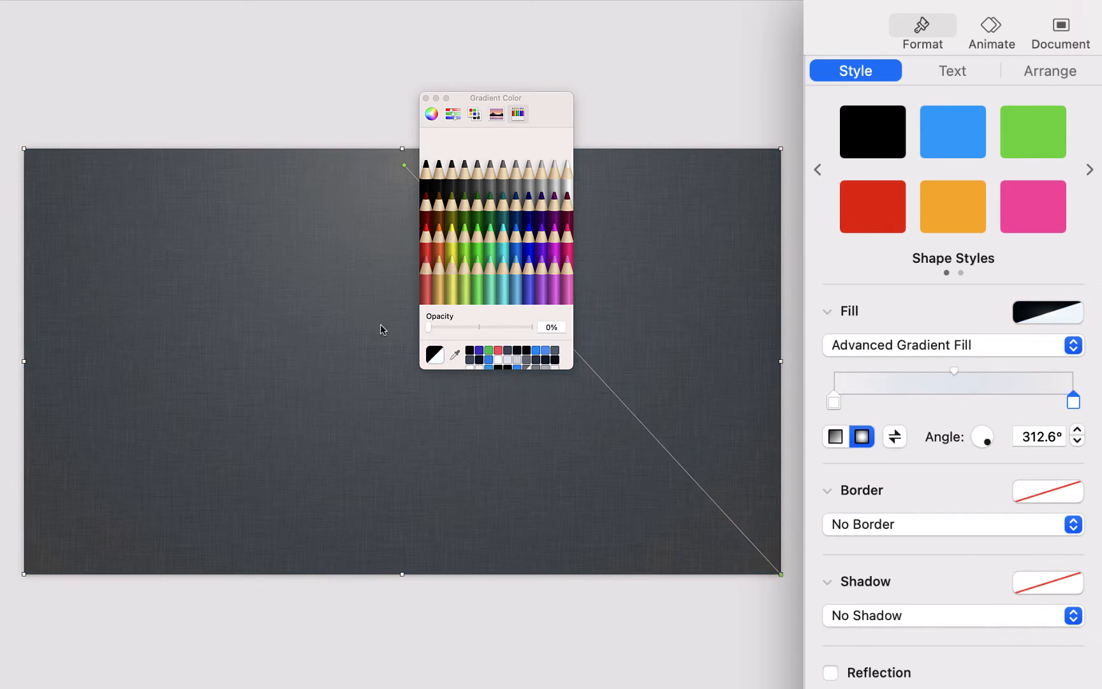
pyautogui.click(426, 98)
pyautogui.click(520, 94)
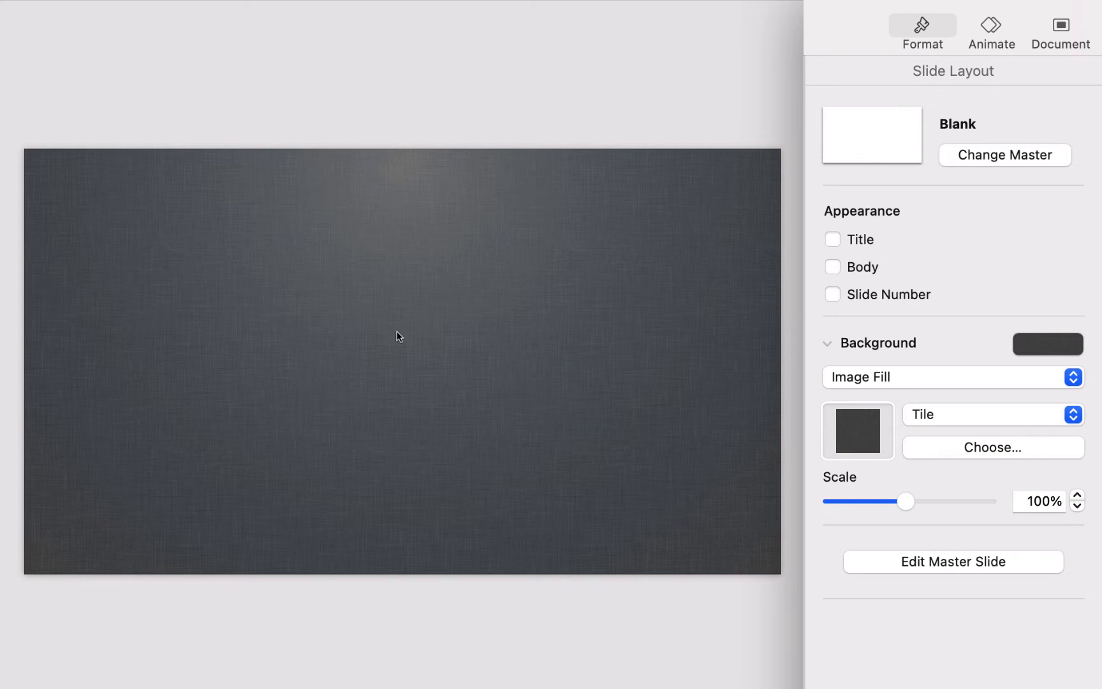
# Set the opacity of the rectangle's inner white gradient stop to 35%, then deselect the shape
pyautogui.click(433, 185)
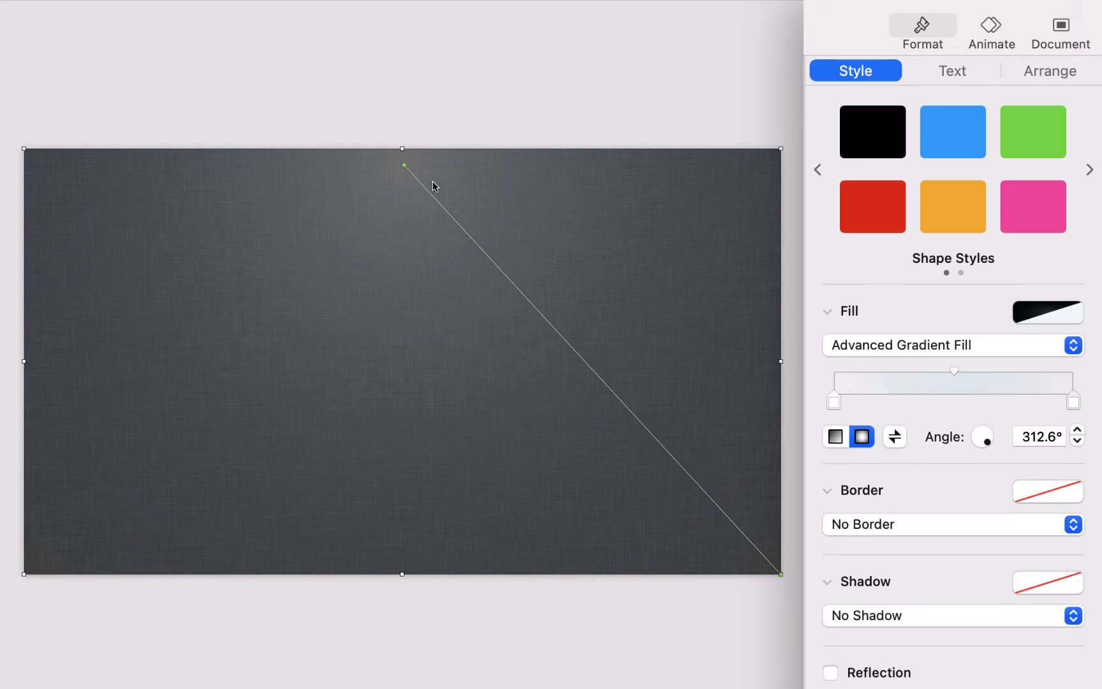
pyautogui.doubleClick(838, 407)
pyautogui.click(543, 328)
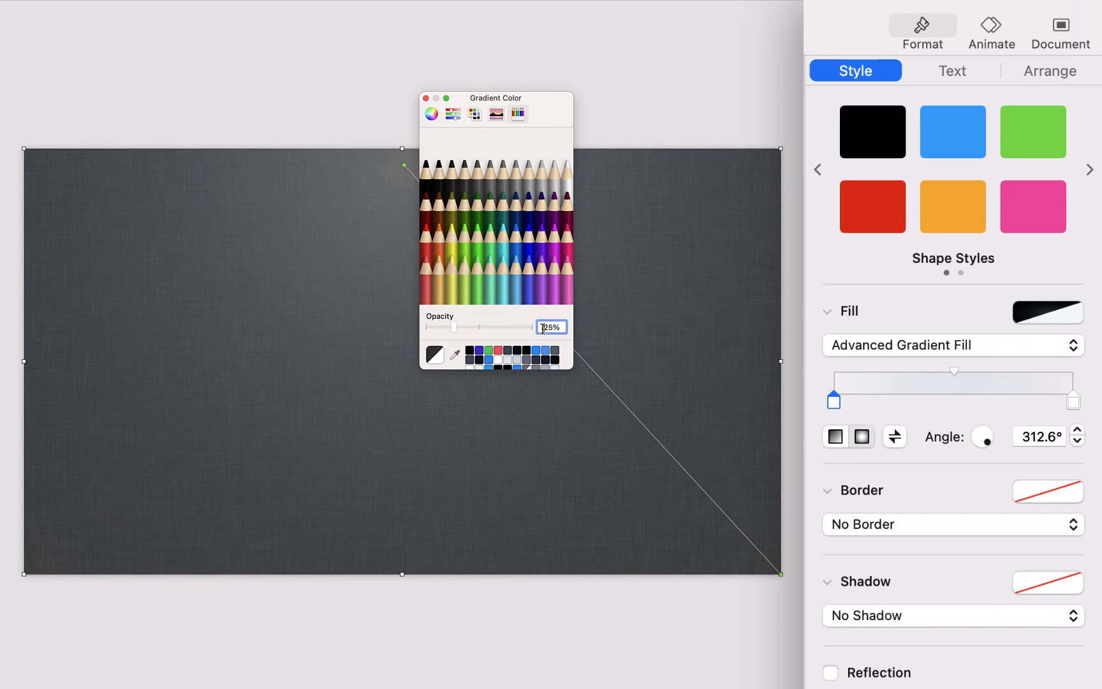
pyautogui.write('35')
pyautogui.press('Return')
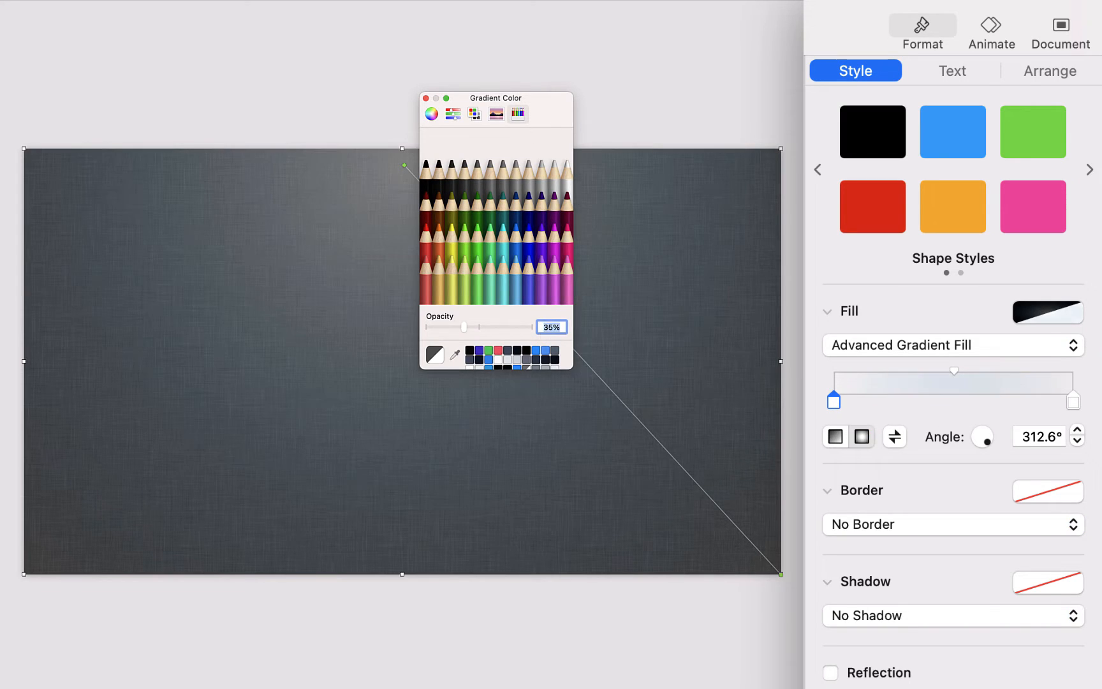
pyautogui.click(425, 98)
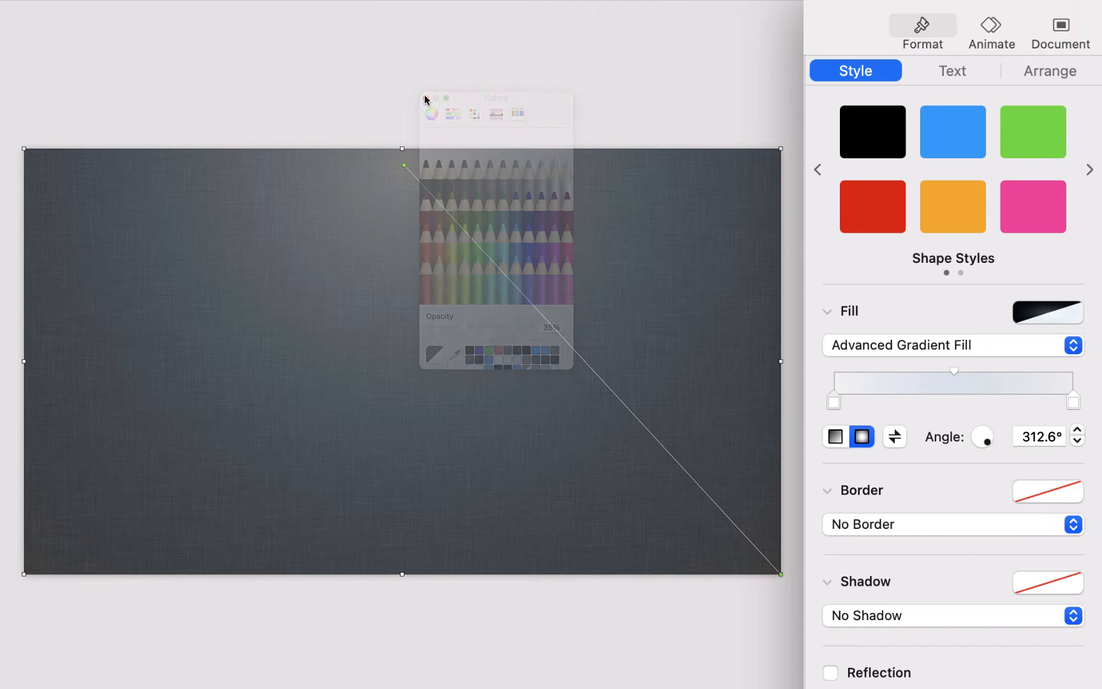
pyautogui.click(482, 72)
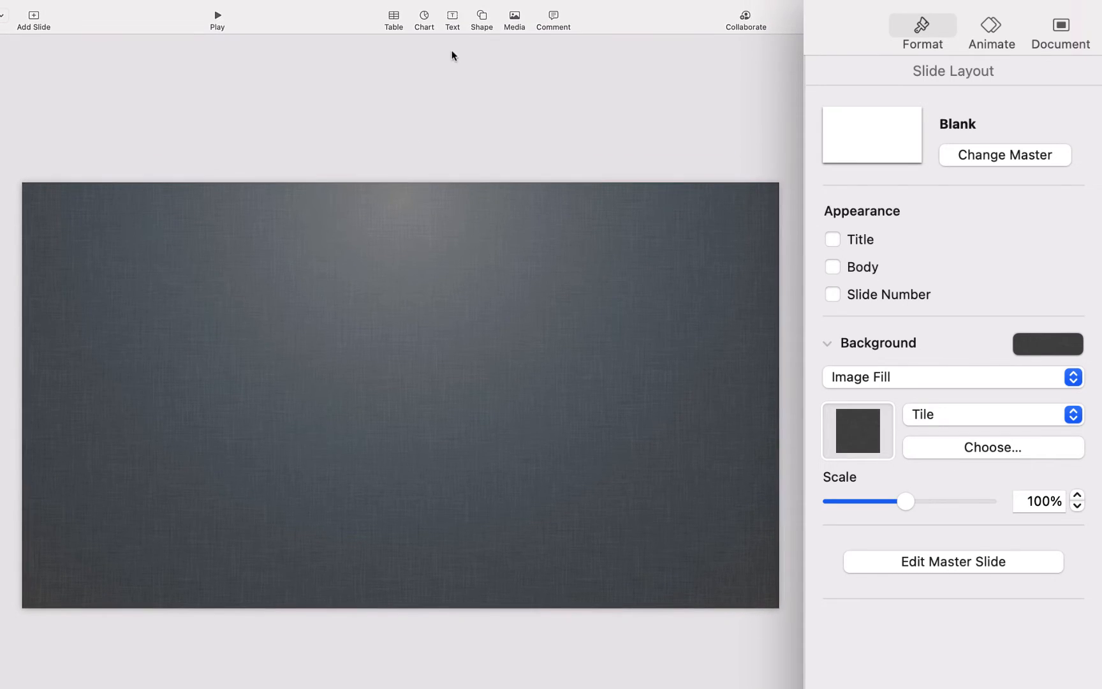
# Add a text box to the slide and color its text white
pyautogui.click(453, 24)
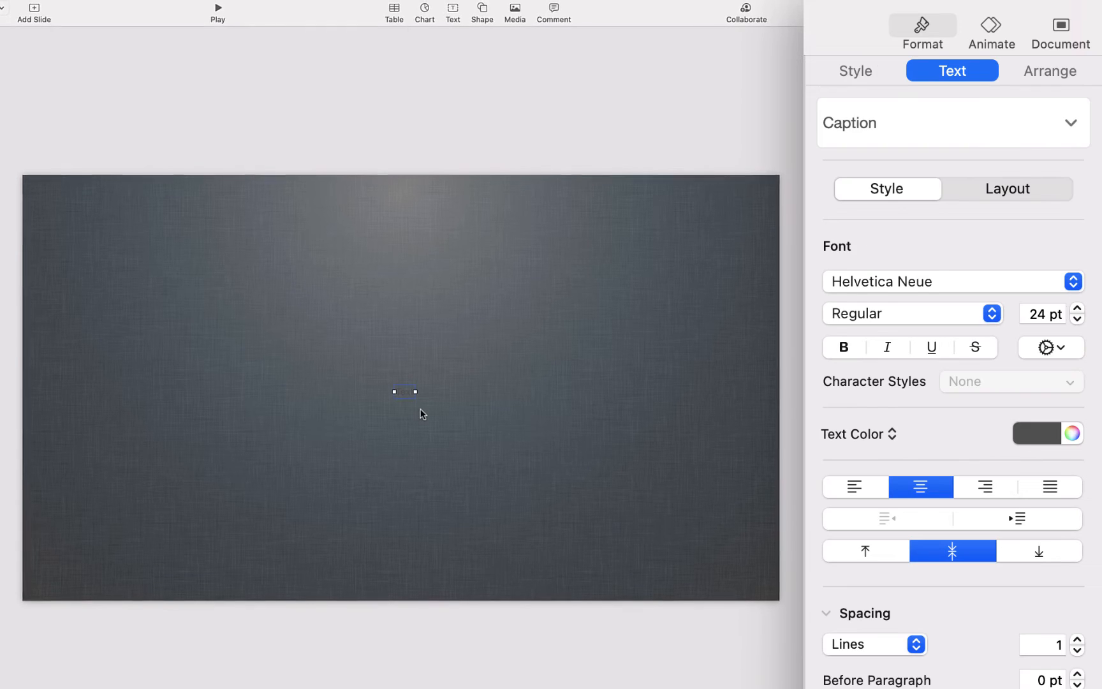
pyautogui.click(1036, 438)
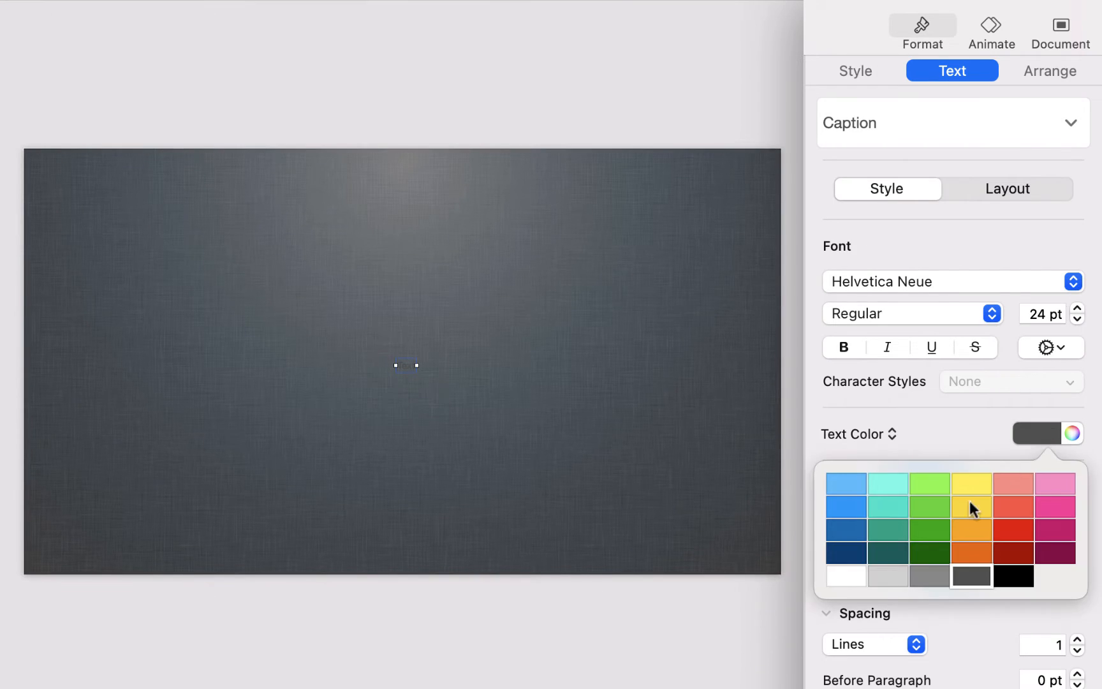
pyautogui.click(847, 576)
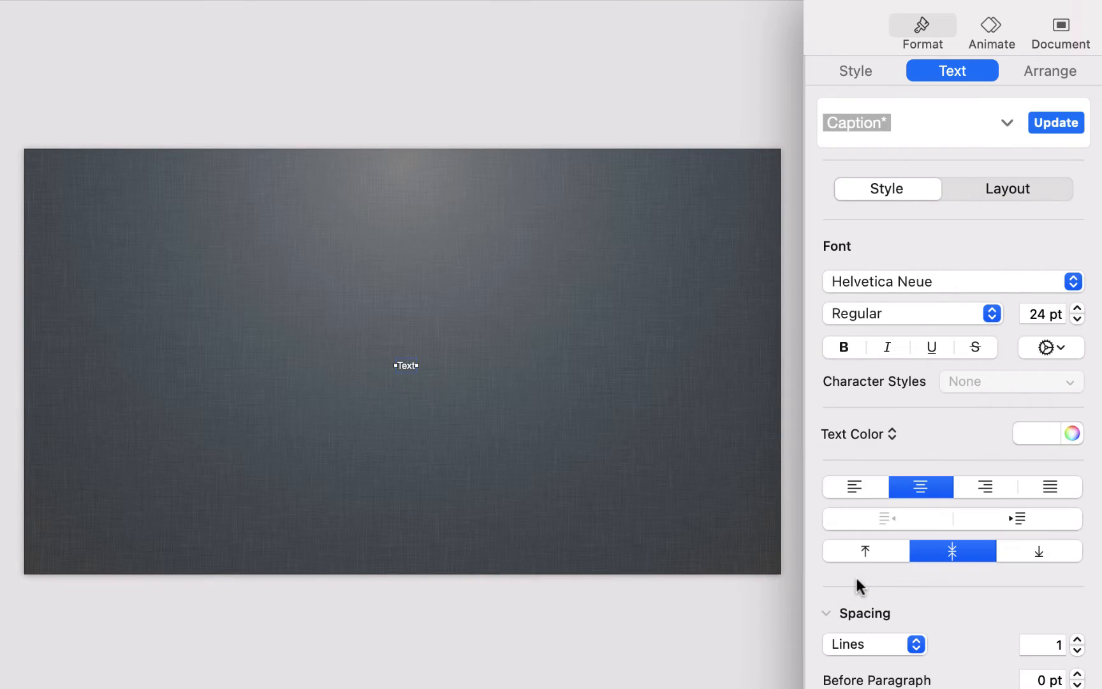
# Set the text box's font to Inter V in the Black weight
pyautogui.click(887, 290)
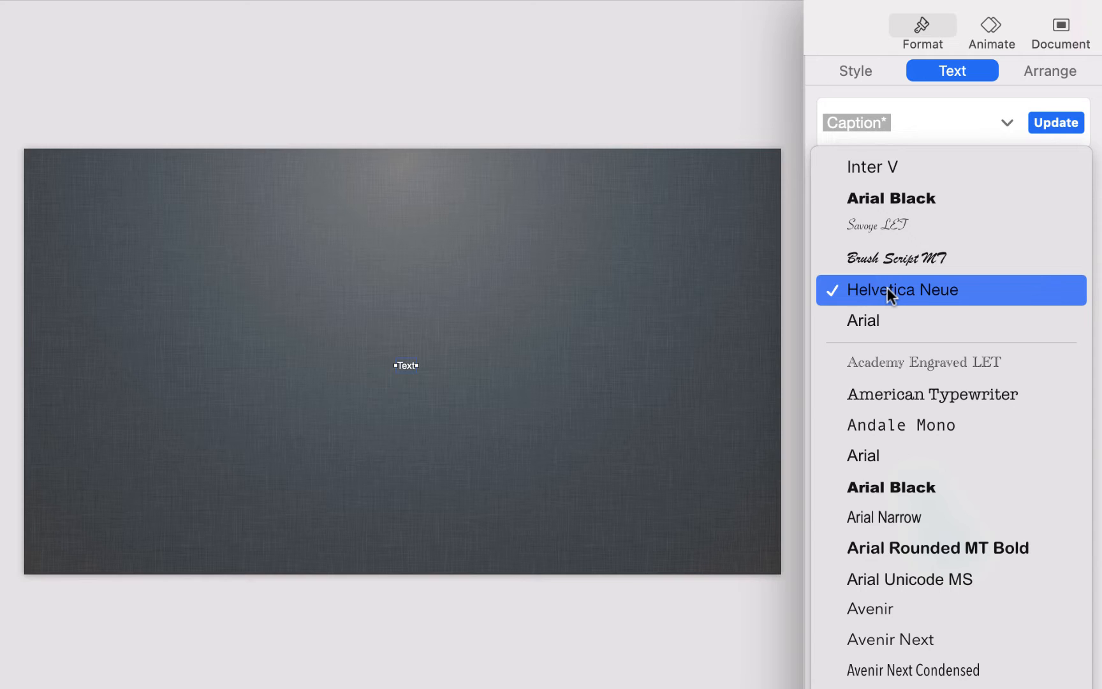
pyautogui.click(882, 167)
pyautogui.click(859, 318)
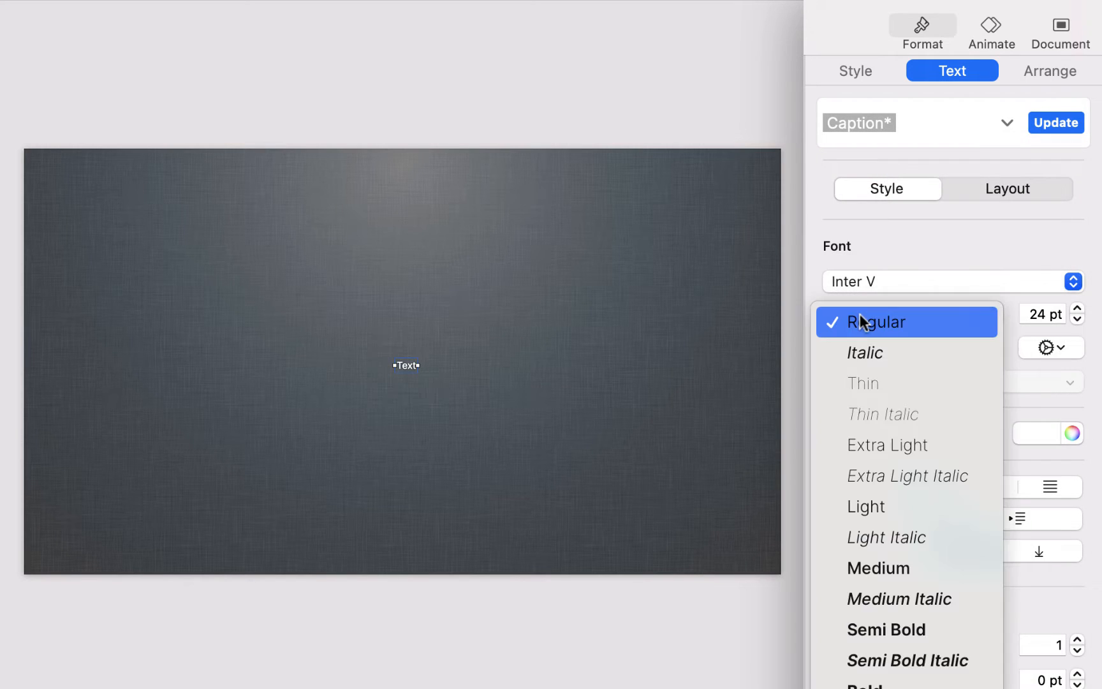
pyautogui.scroll(-5, 880, 479)
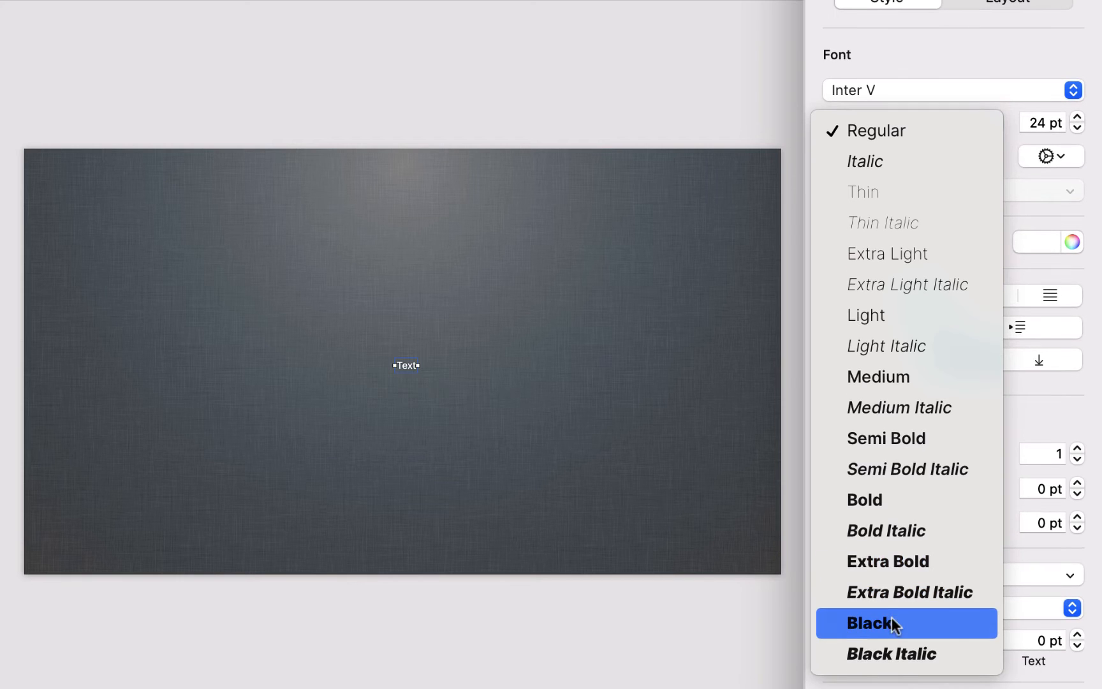
pyautogui.click(892, 617)
pyautogui.scroll(5, 913, 327)
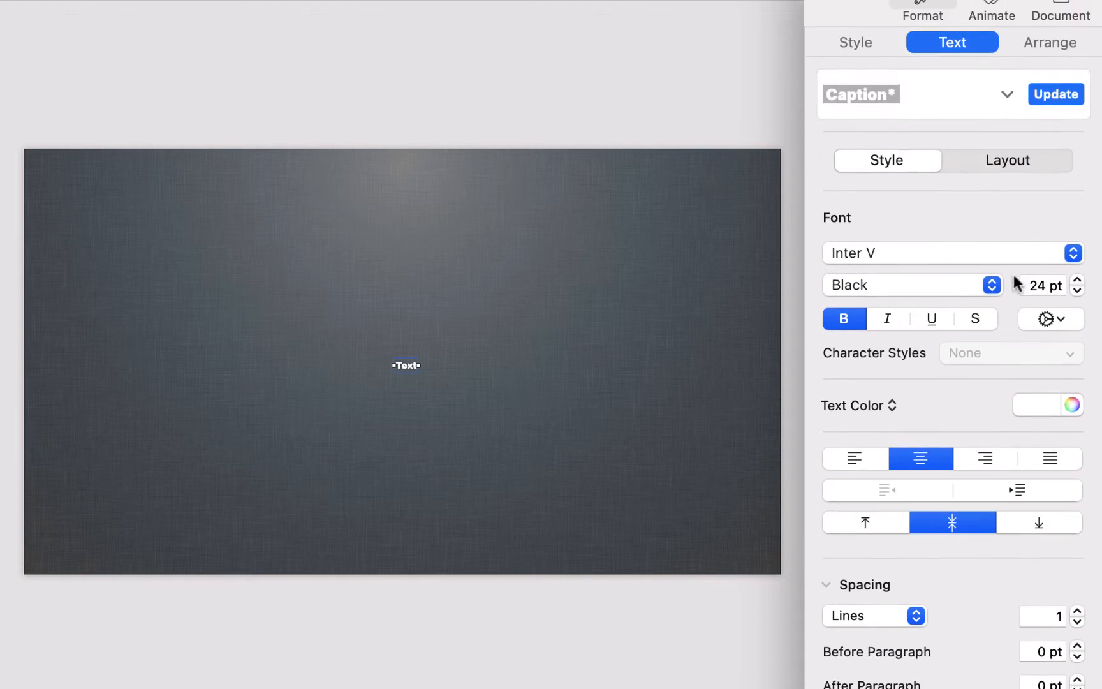
# Replace the placeholder text with "Embossed" and enter a font size of 400 pt
pyautogui.doubleClick(406, 366)
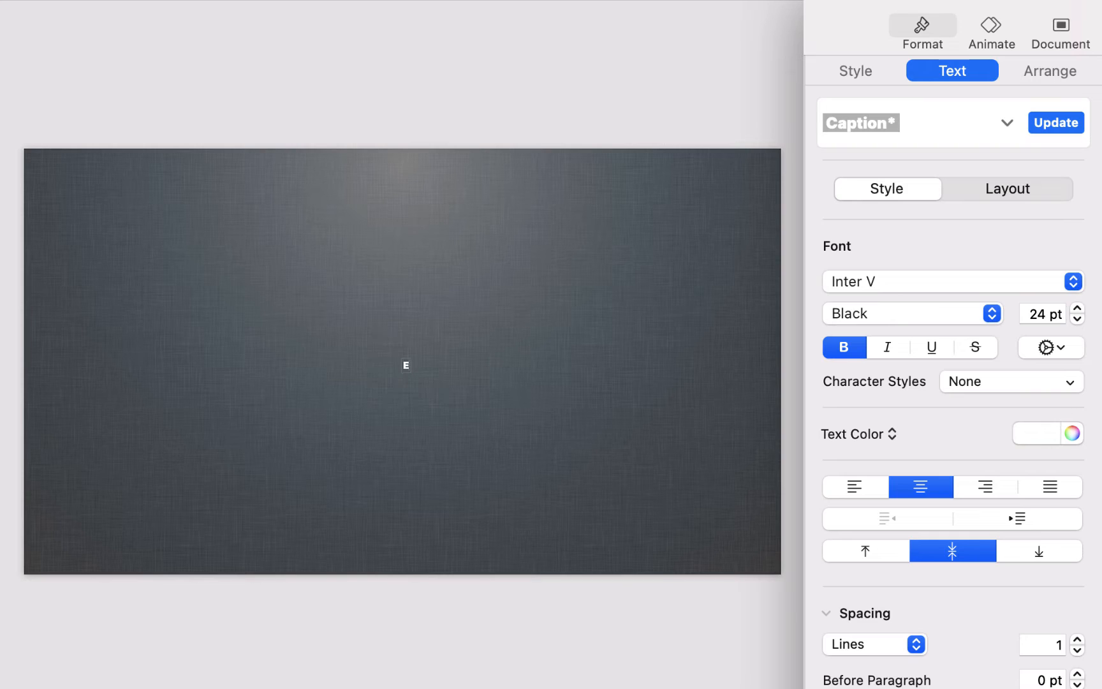
pyautogui.write('Embossed')
pyautogui.doubleClick(1036, 315)
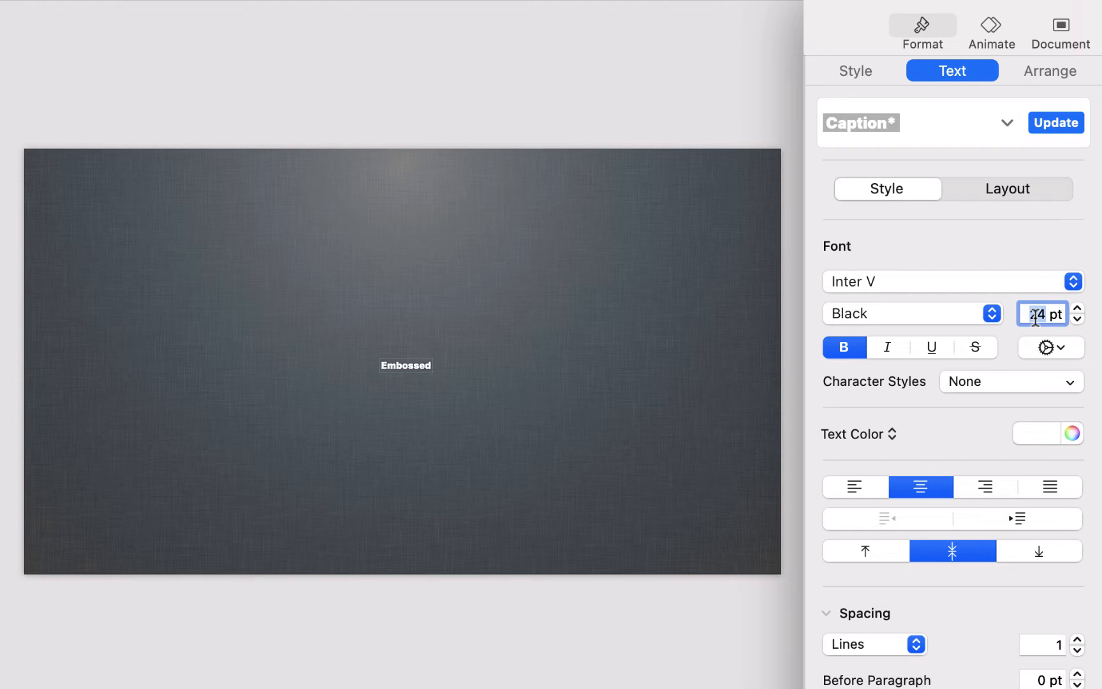
pyautogui.write('400')
pyautogui.press('Return')
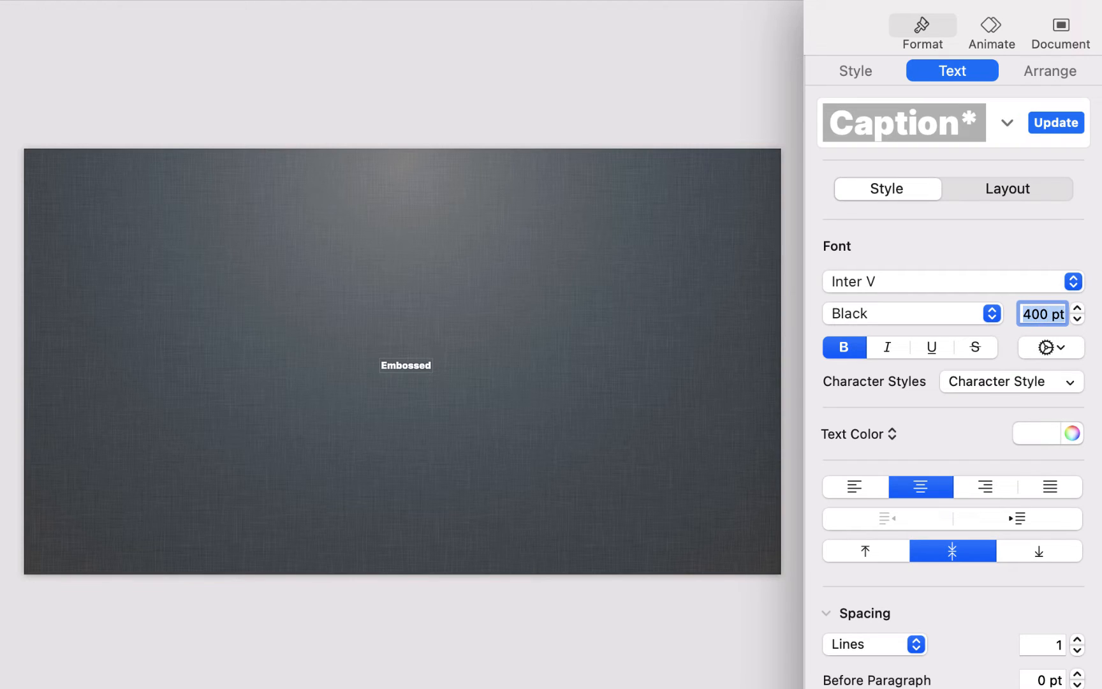
# Set the font size of the "Embossed" text to 350 pt
pyautogui.doubleClick(390, 367)
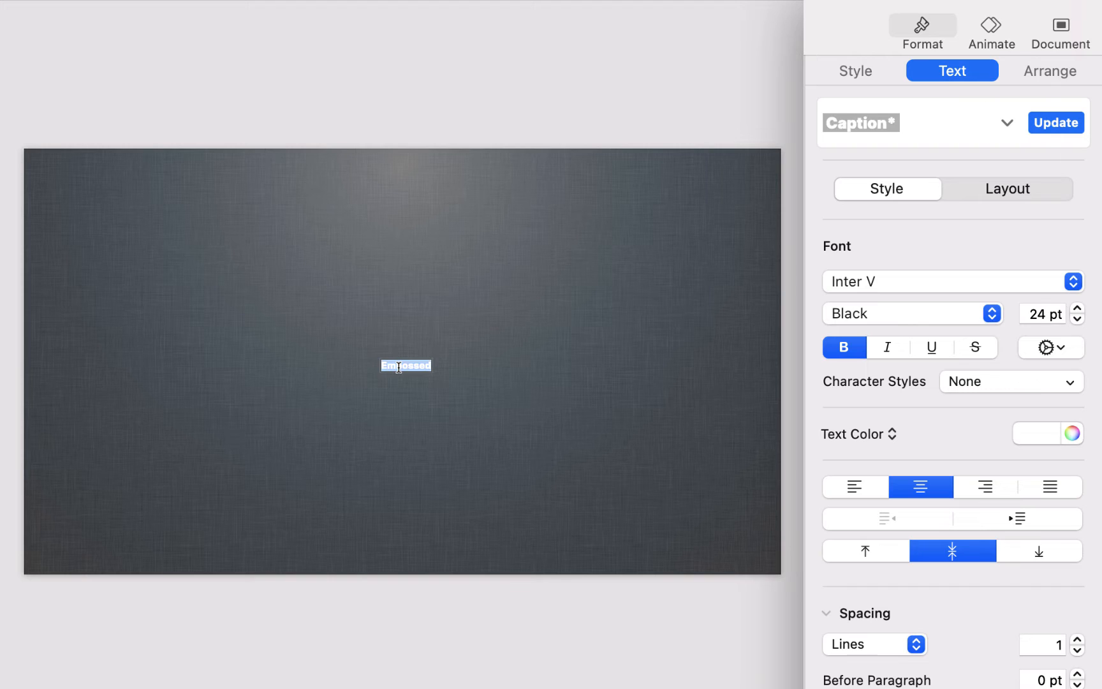
pyautogui.doubleClick(1023, 314)
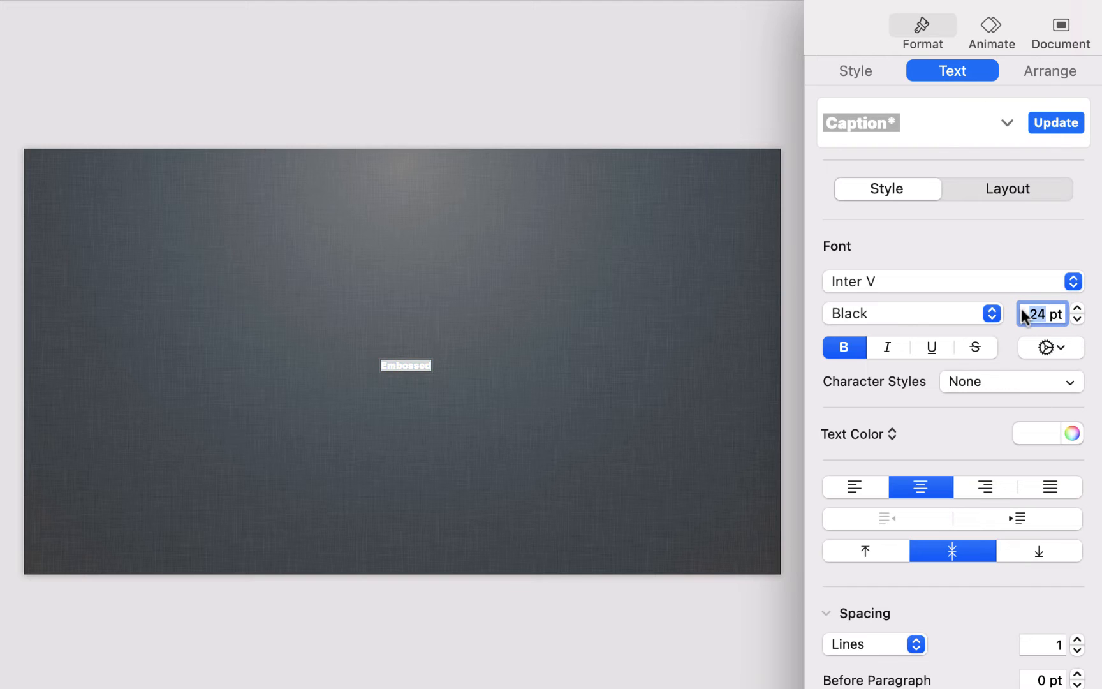
pyautogui.write('350')
pyautogui.press('Return')
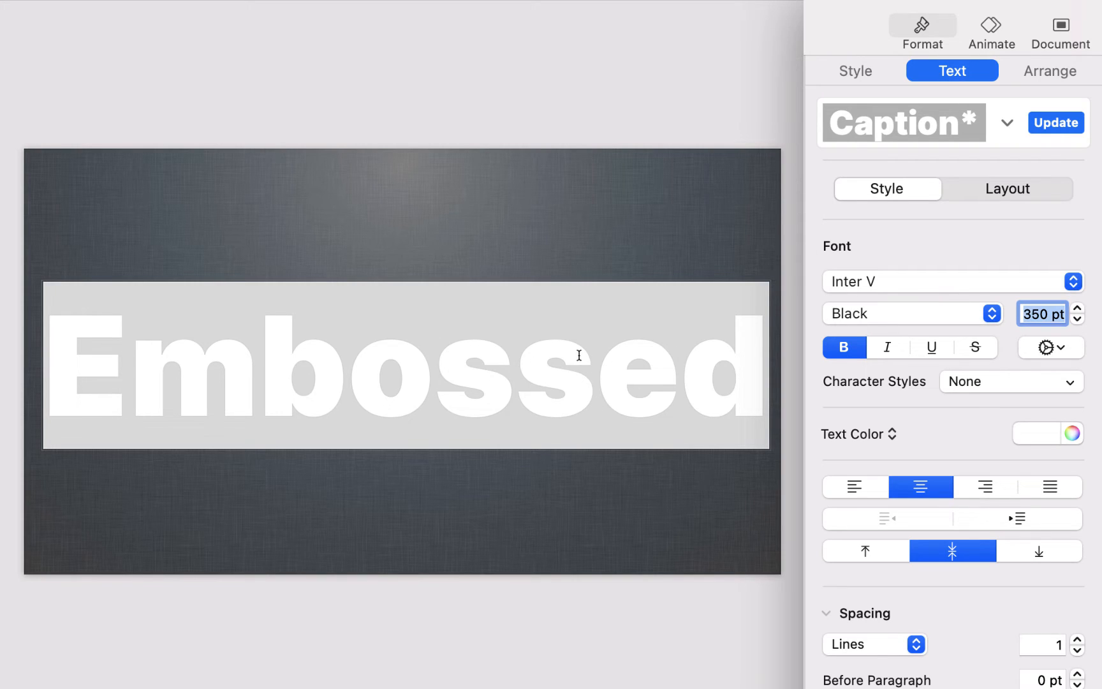
# Set the "Embossed" text's capitalization to All Caps and tighten its character spacing to -4%
pyautogui.click(1050, 347)
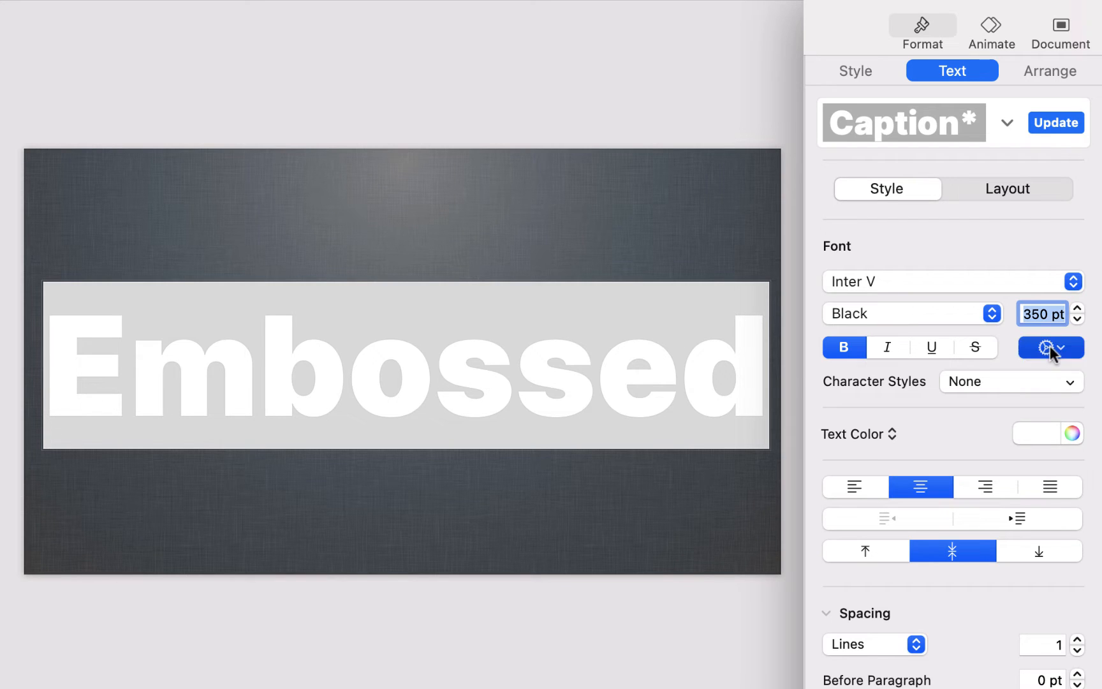
pyautogui.click(955, 540)
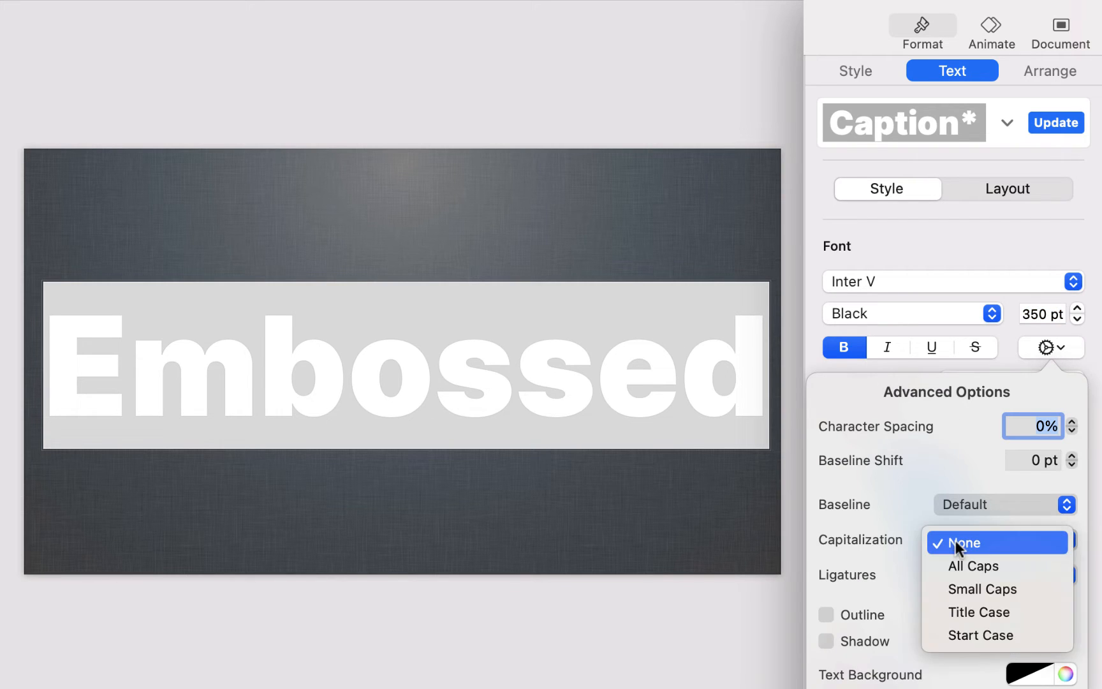
pyautogui.click(955, 561)
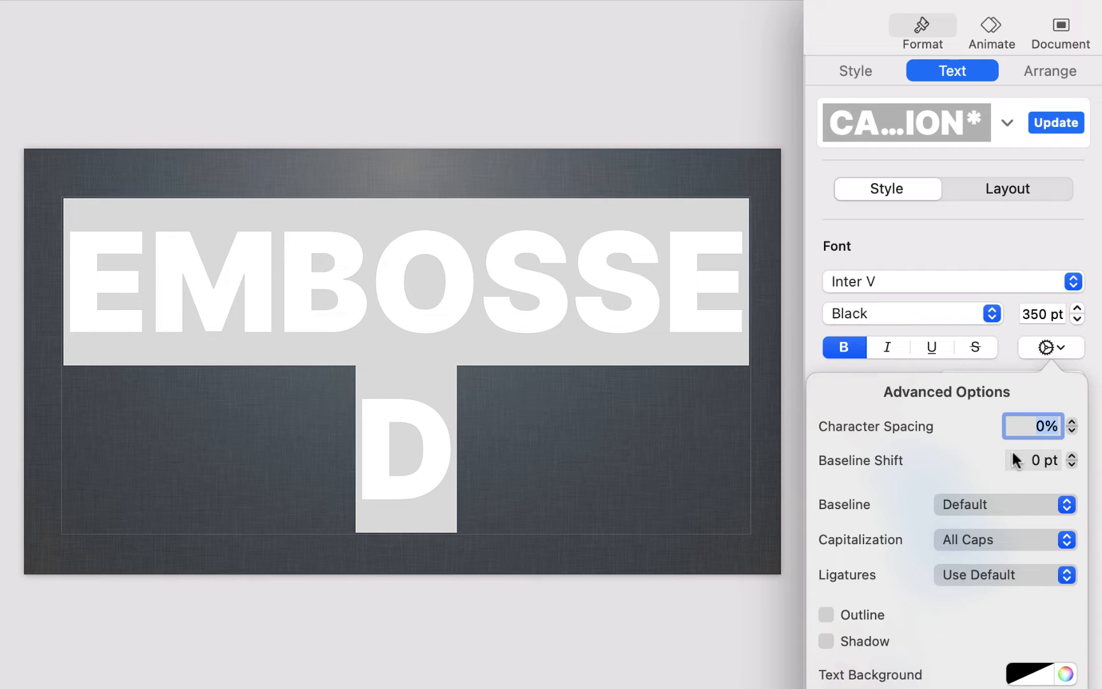
pyautogui.click(1074, 433)
pyautogui.click(1073, 433)
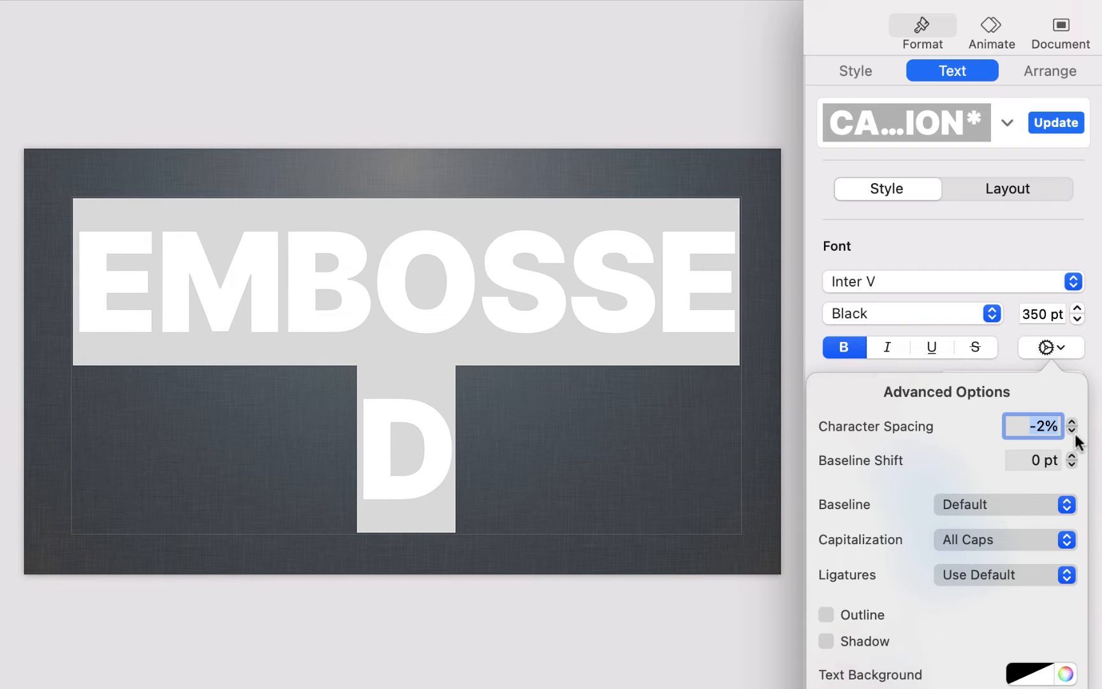
pyautogui.click(1074, 433)
pyautogui.click(1074, 434)
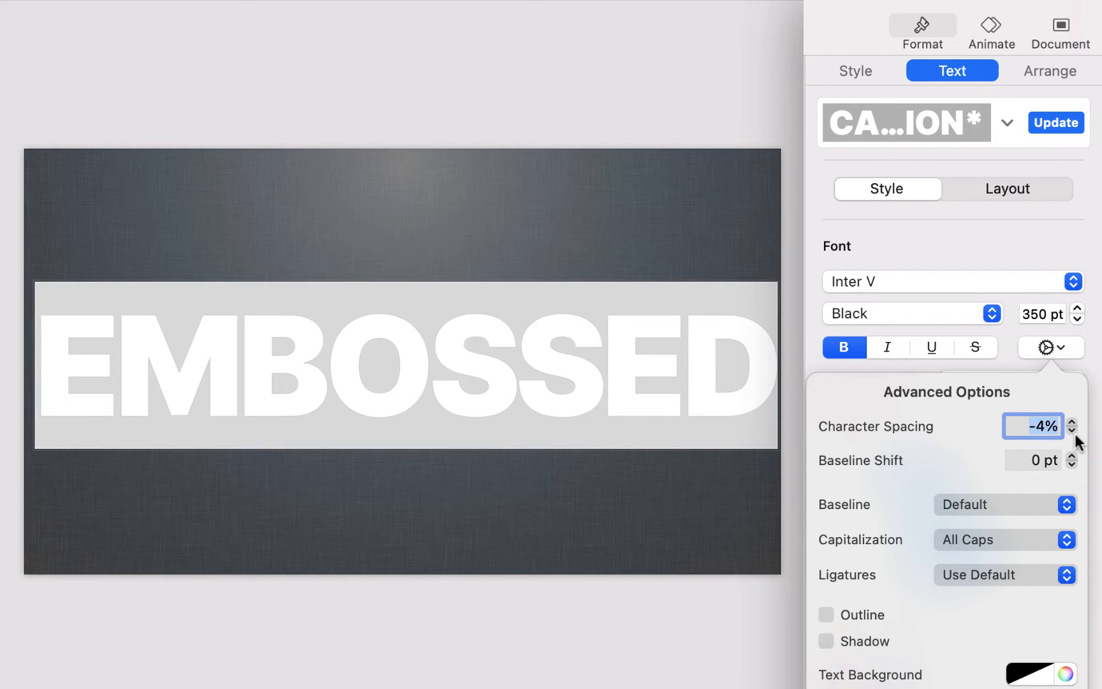
# Reduce the "EMBOSSED" text to 300 pt and center its text box on the slide
pyautogui.click(1029, 314)
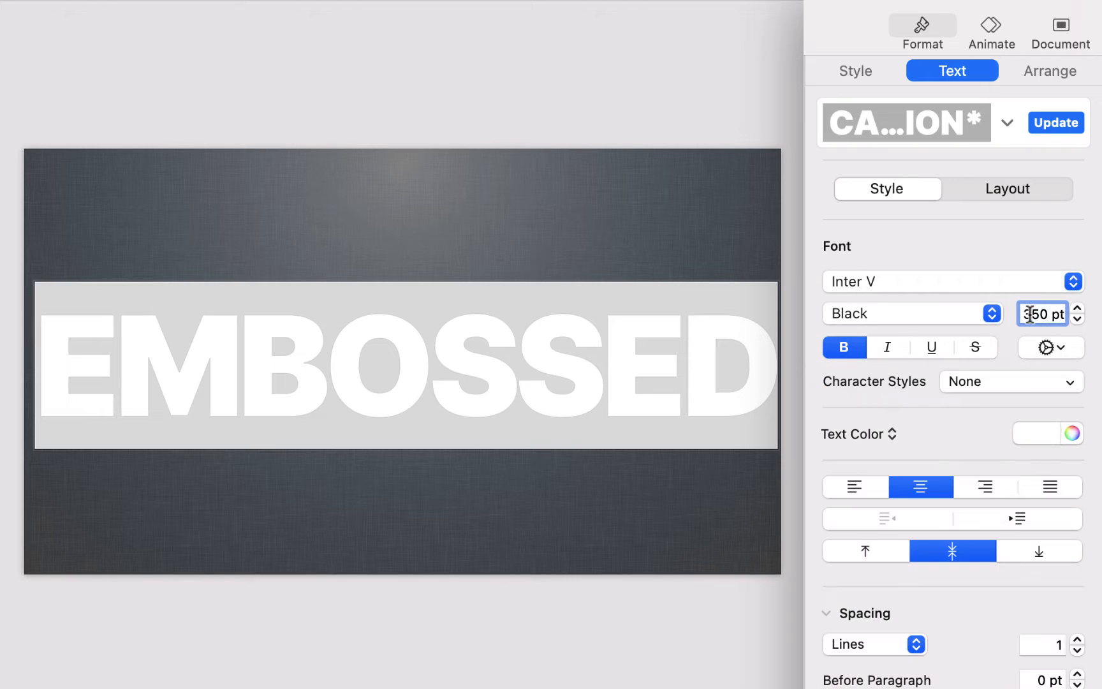
pyautogui.doubleClick(1029, 314)
pyautogui.write('300')
pyautogui.press('Return')
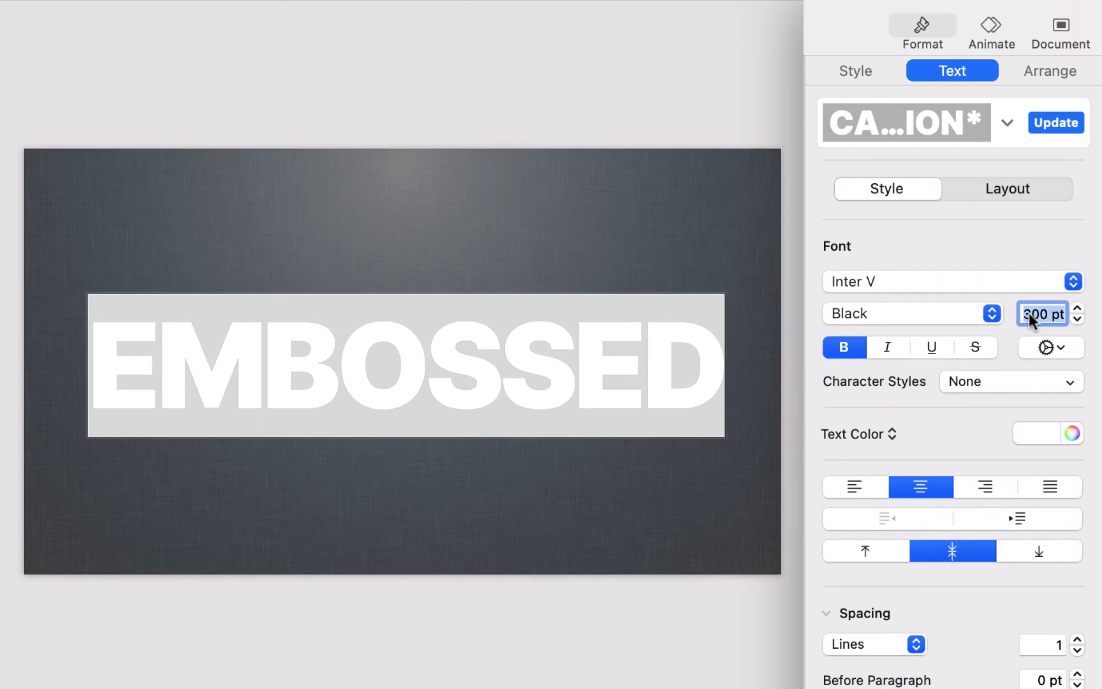
pyautogui.click(783, 444)
pyautogui.moveTo(667, 403); pyautogui.dragTo(666, 402)
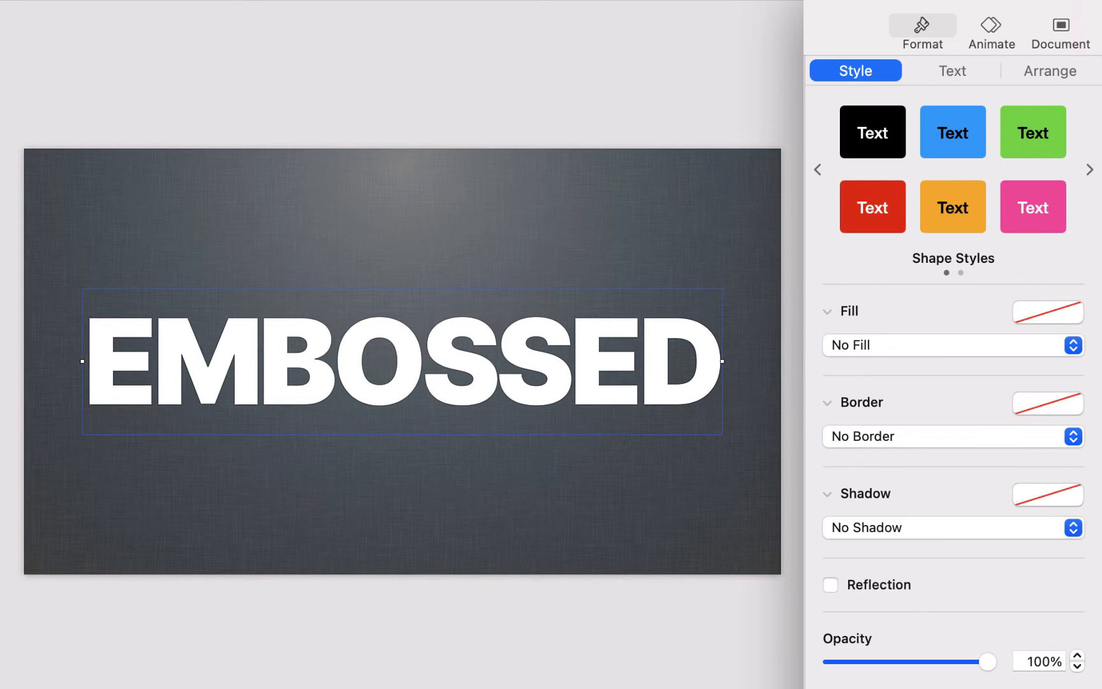
pyautogui.click(797, 332)
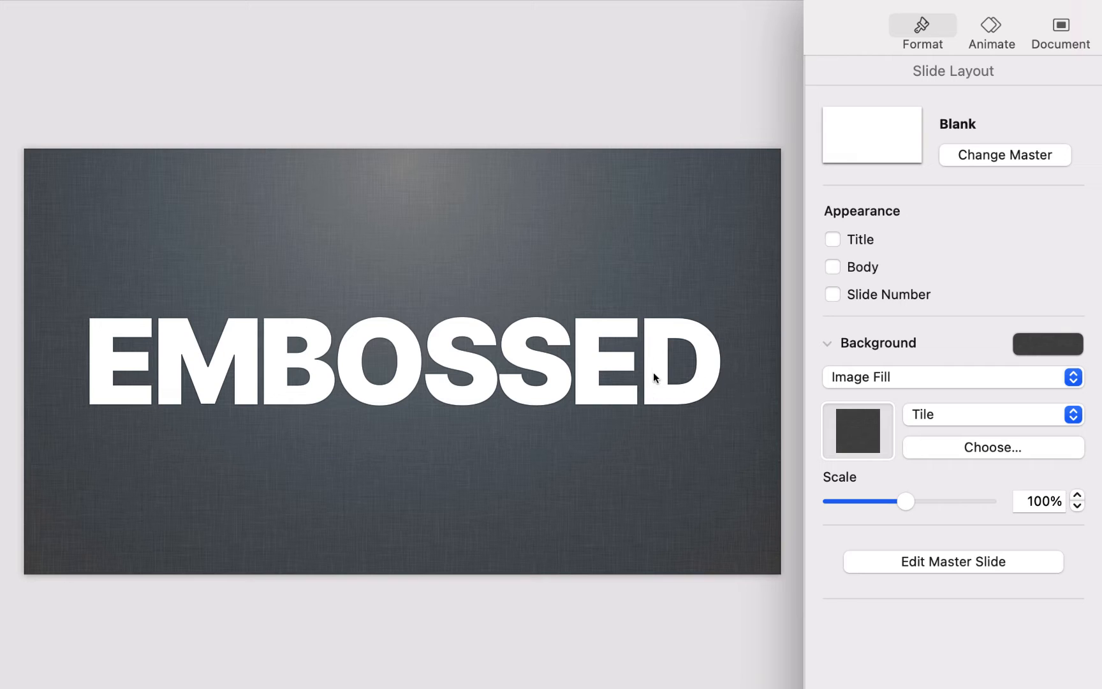
# Change the "EMBOSSED" text color to black (Licorice) at 10% opacity, then close the color picker
pyautogui.click(650, 390)
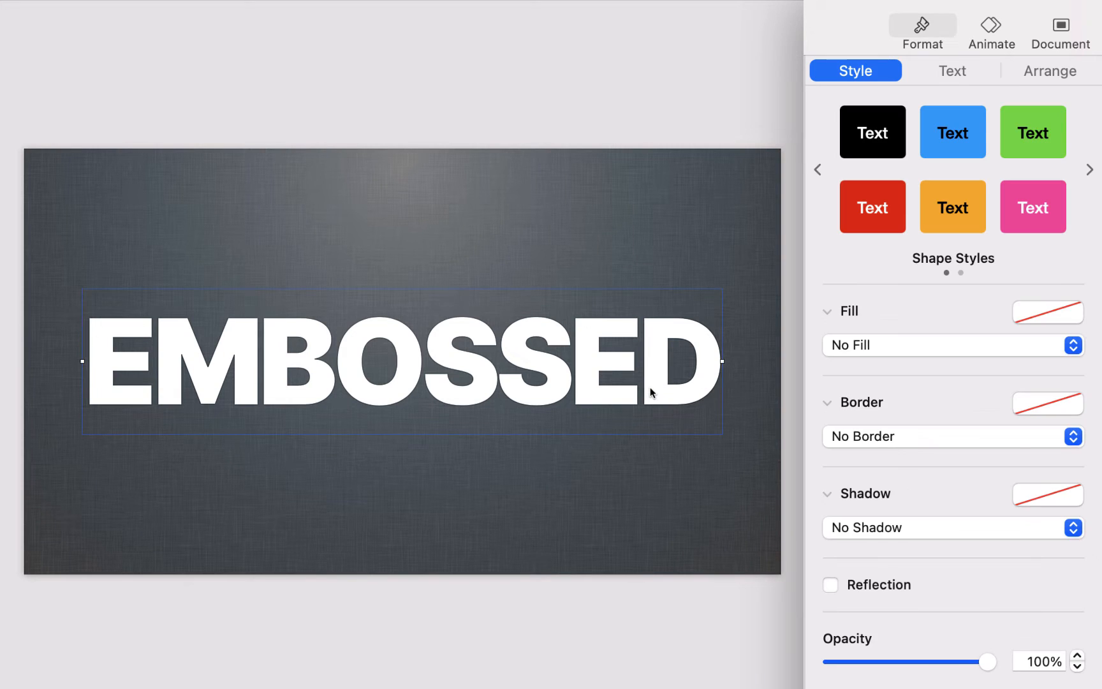
pyautogui.doubleClick(641, 352)
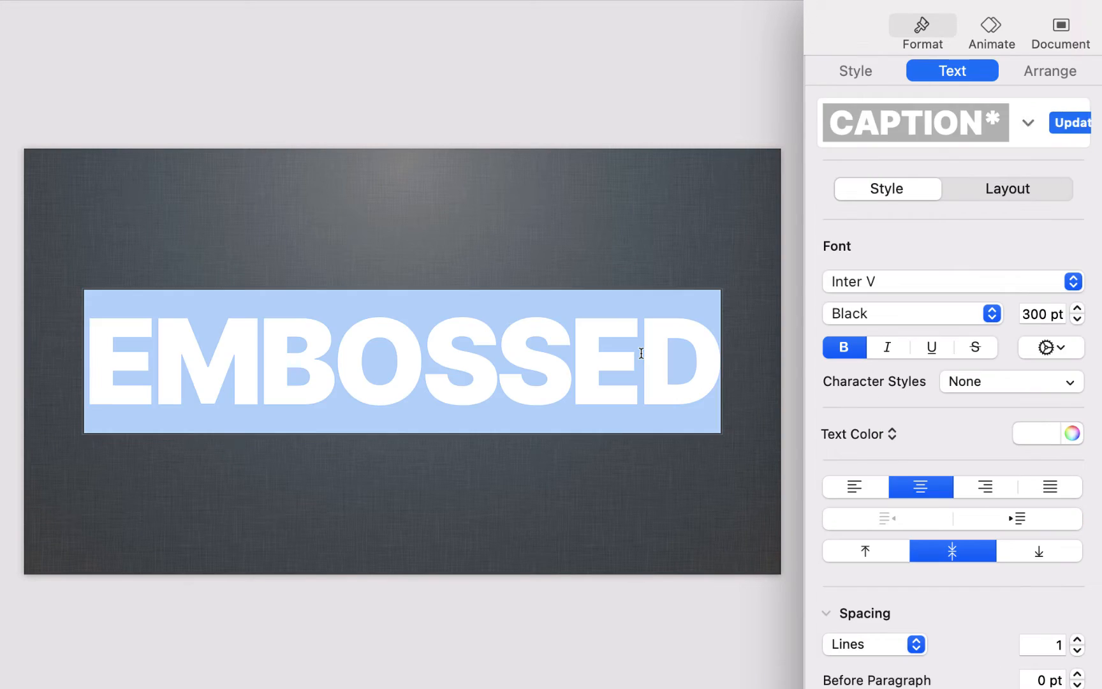
pyautogui.click(1073, 435)
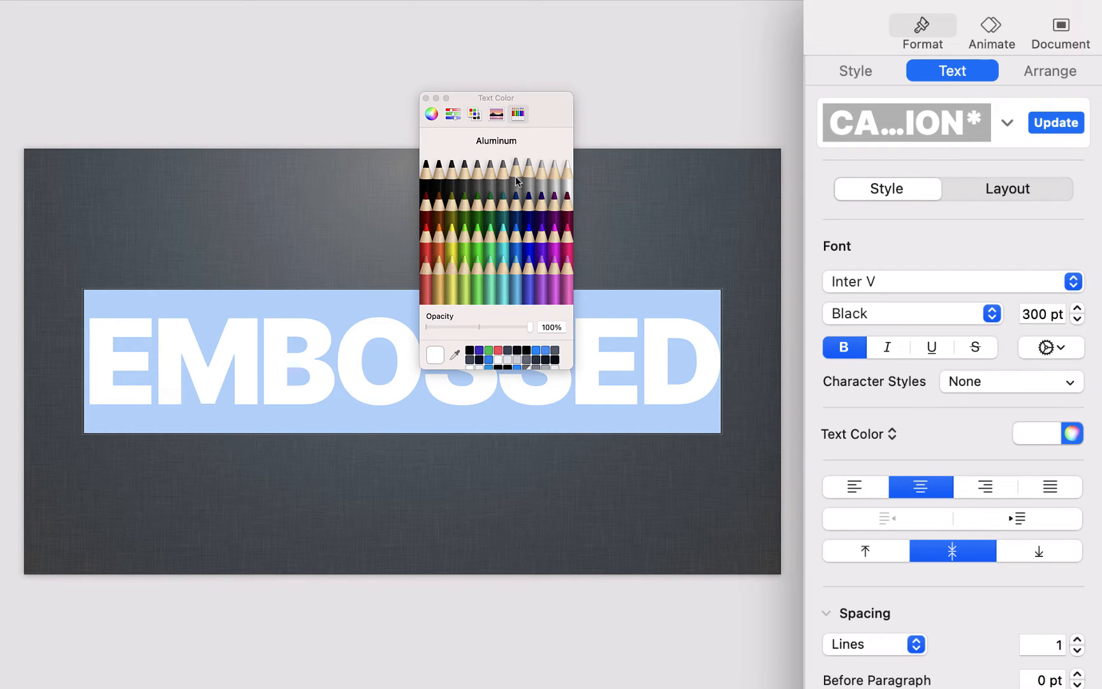
pyautogui.click(426, 167)
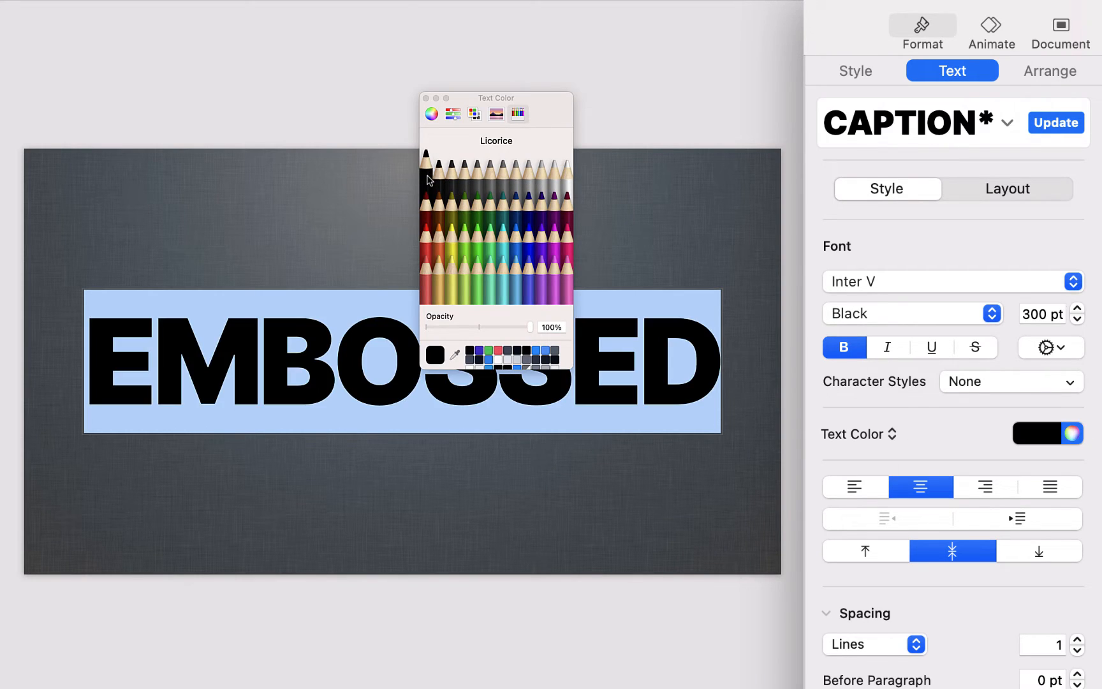
pyautogui.click(544, 329)
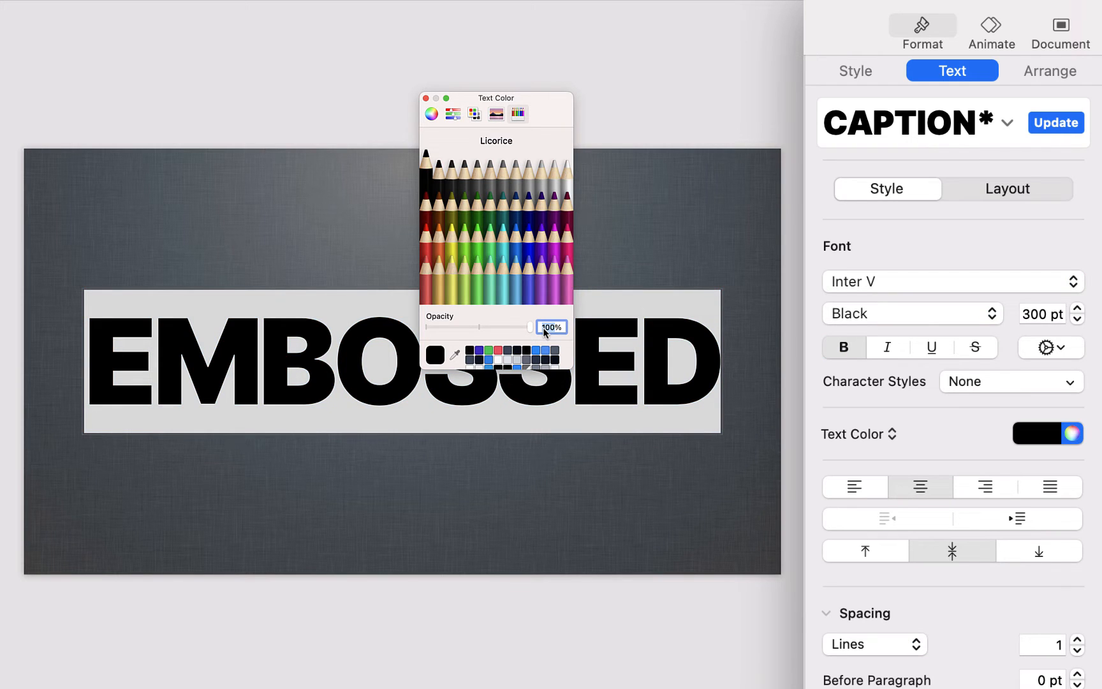
pyautogui.write('10')
pyautogui.press('Return')
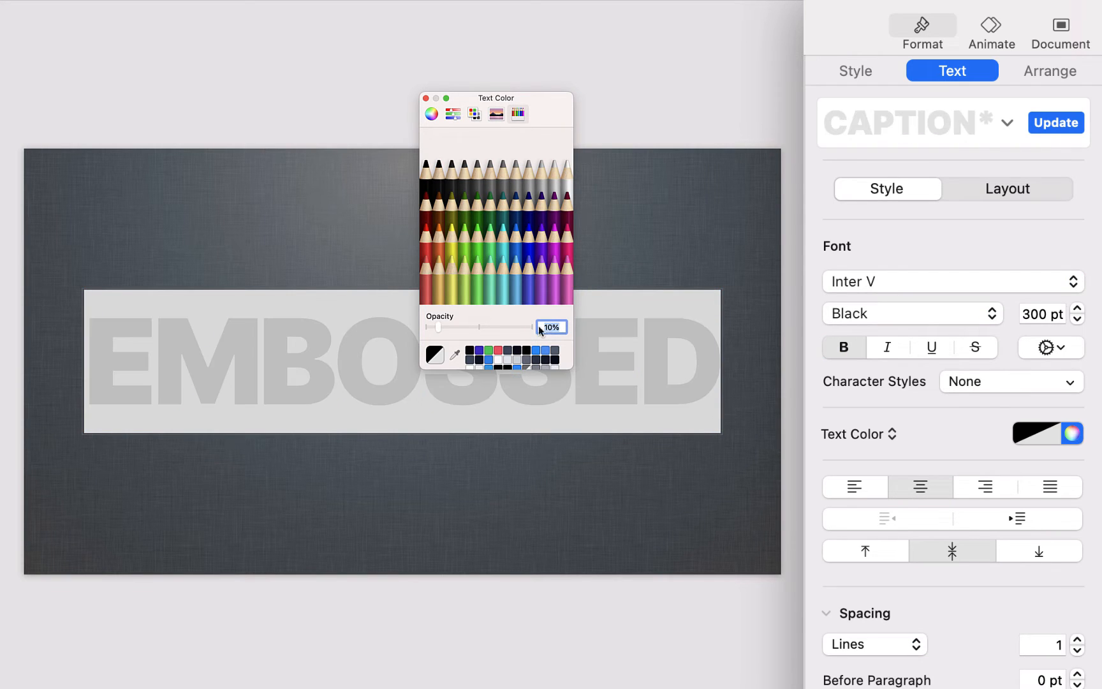
pyautogui.click(426, 98)
pyautogui.click(654, 105)
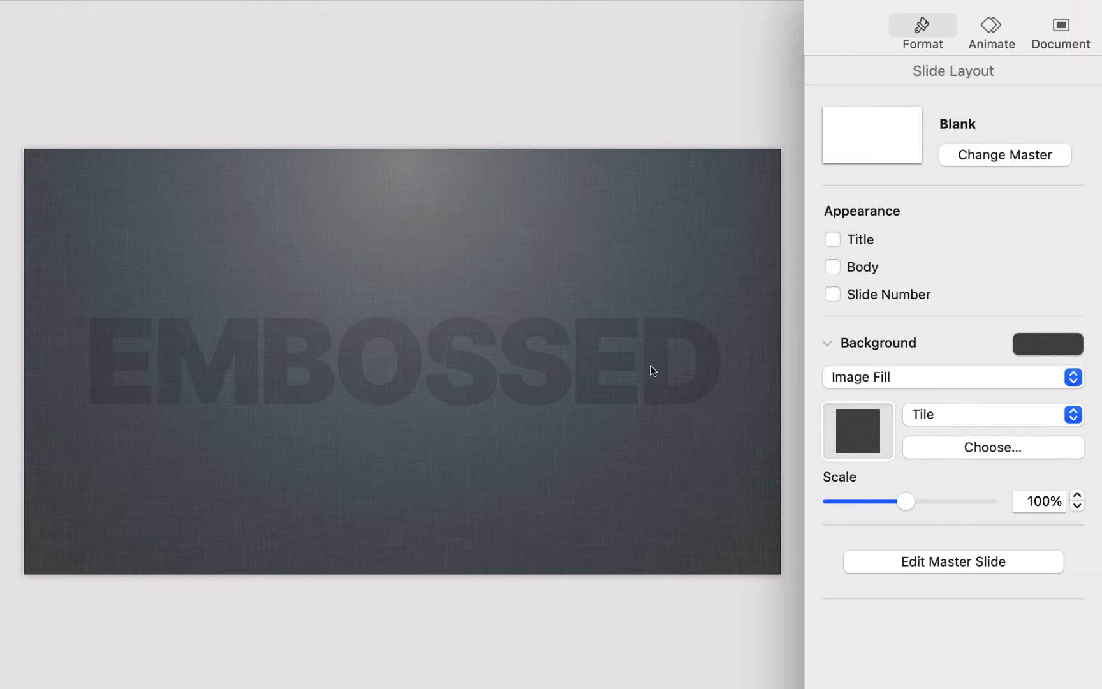
# Add a drop shadow to the "EMBOSSED" text box and make the shadow color white
pyautogui.click(622, 371)
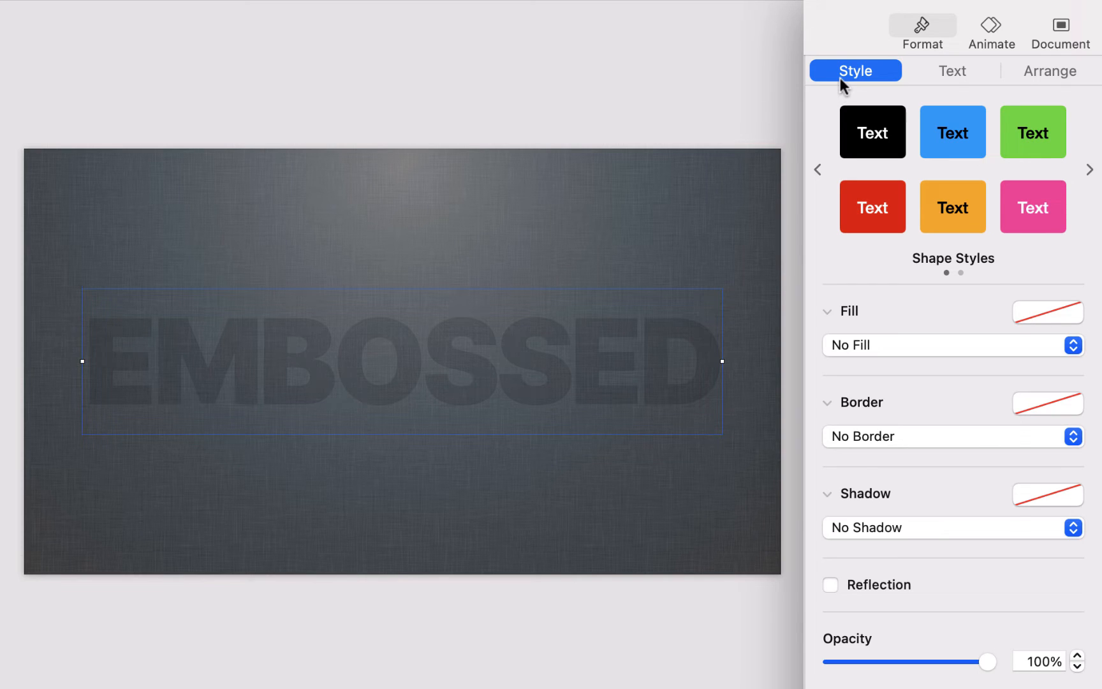
pyautogui.scroll(-4, 866, 472)
pyautogui.click(866, 411)
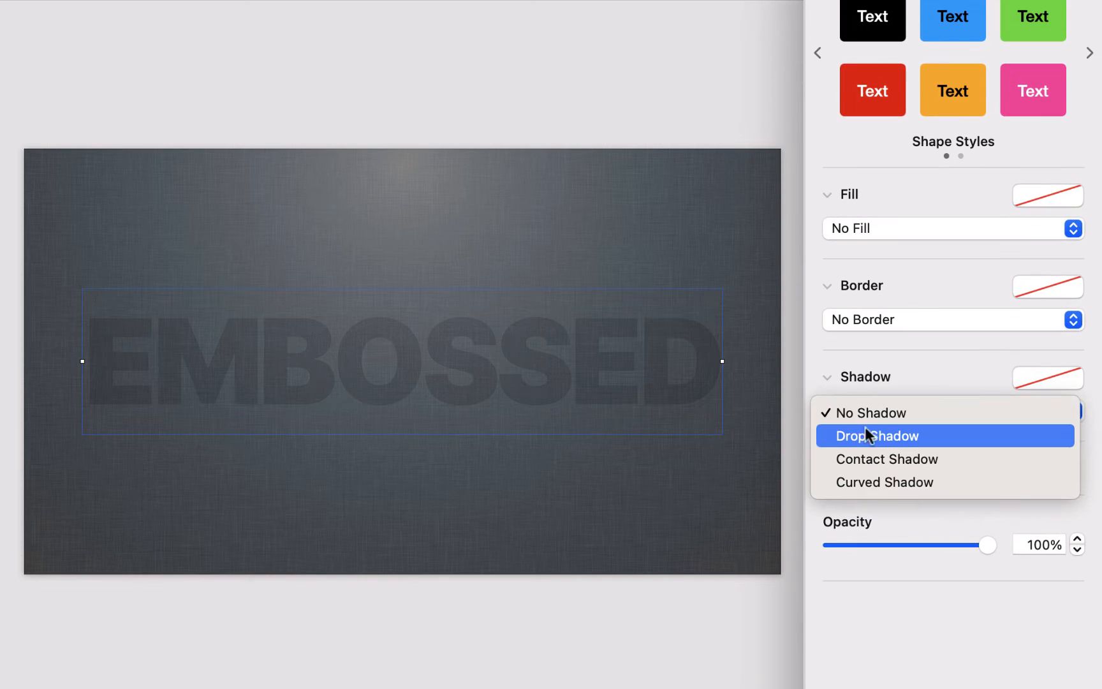
pyautogui.click(864, 434)
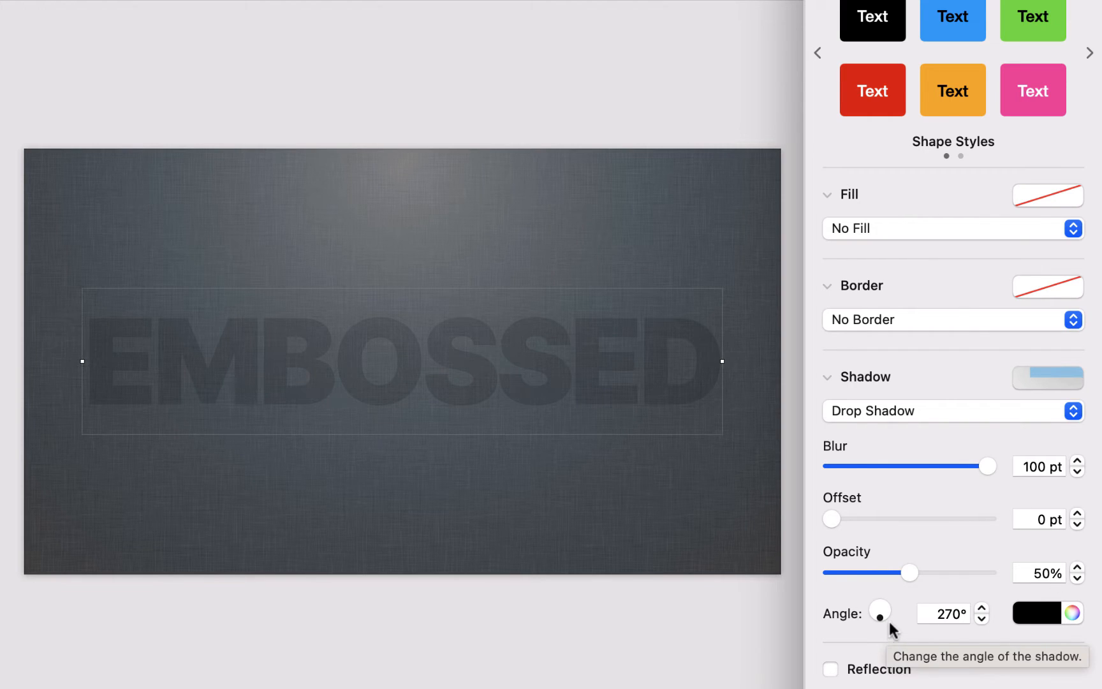
pyautogui.scroll(-3, 1015, 605)
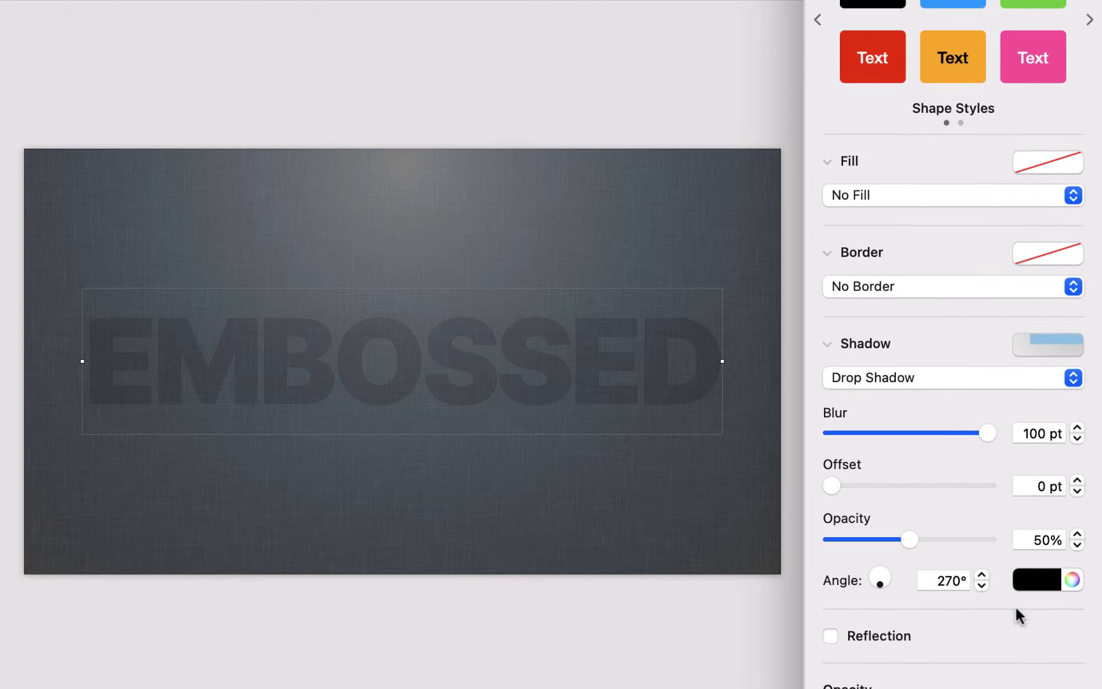
pyautogui.click(1037, 520)
pyautogui.click(847, 661)
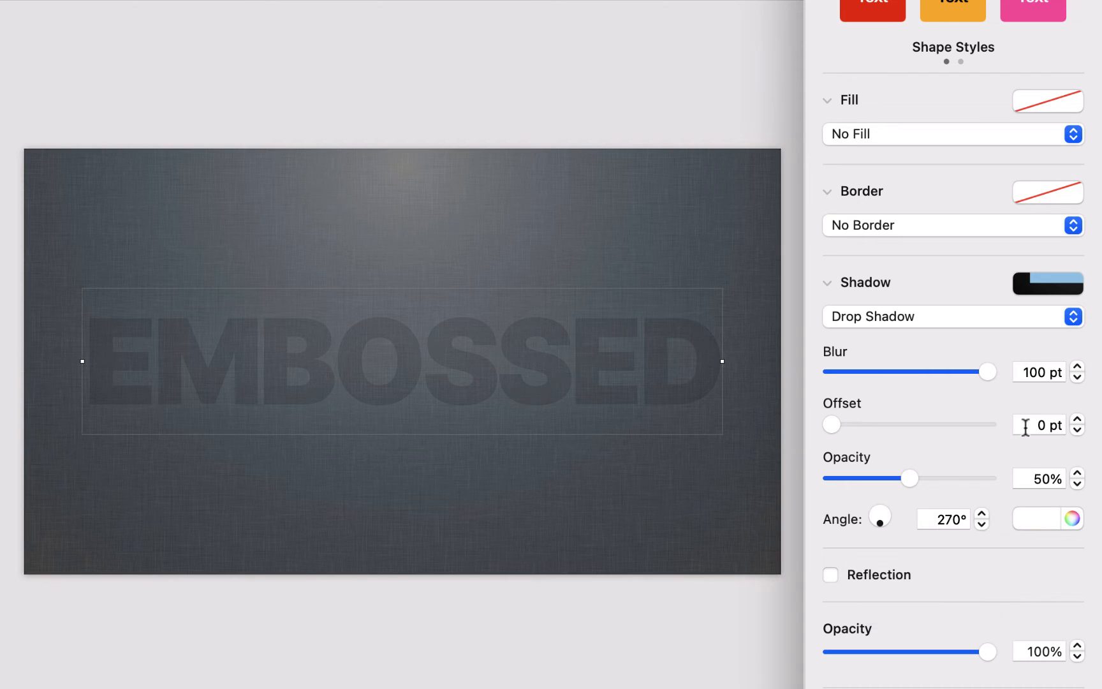
# Set the white drop shadow's blur to 4 pt, offset to 4 pt and opacity to 65%, then deselect the text box
pyautogui.doubleClick(1026, 373)
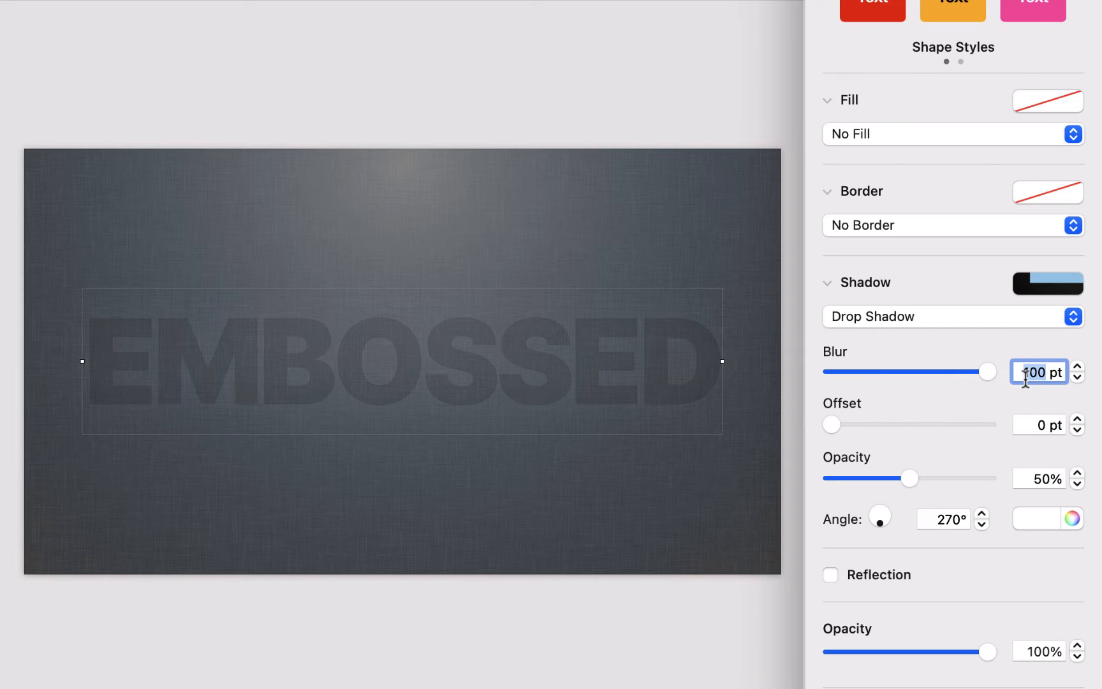
pyautogui.write('4')
pyautogui.press('Return')
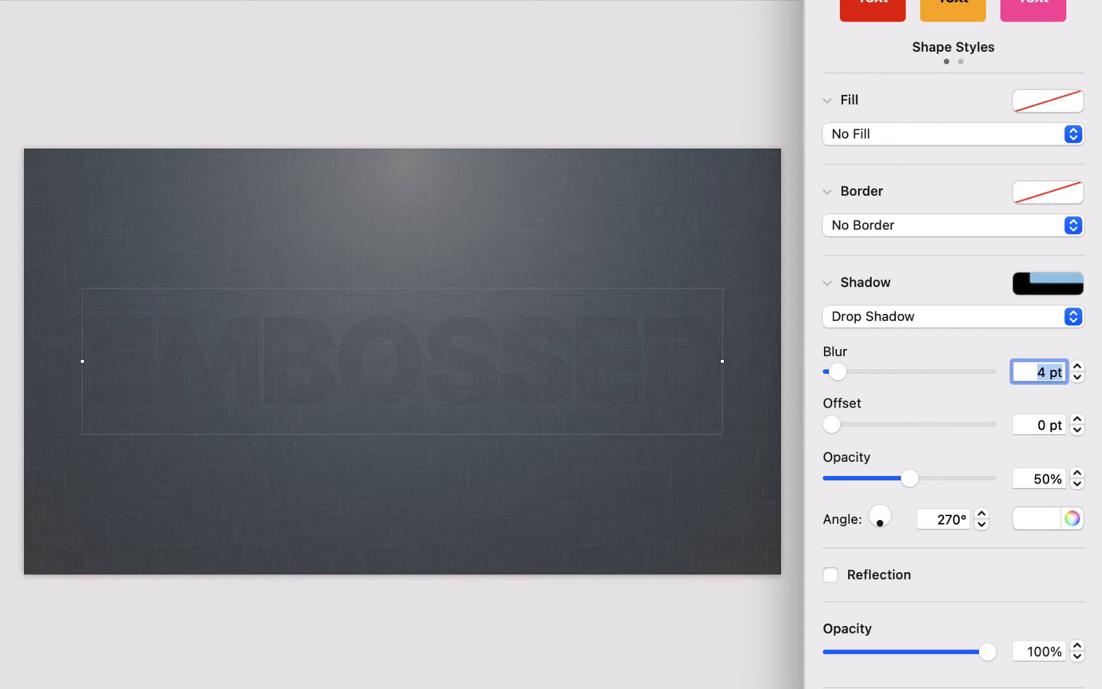
pyautogui.doubleClick(1031, 426)
pyautogui.write('4')
pyautogui.press('Return')
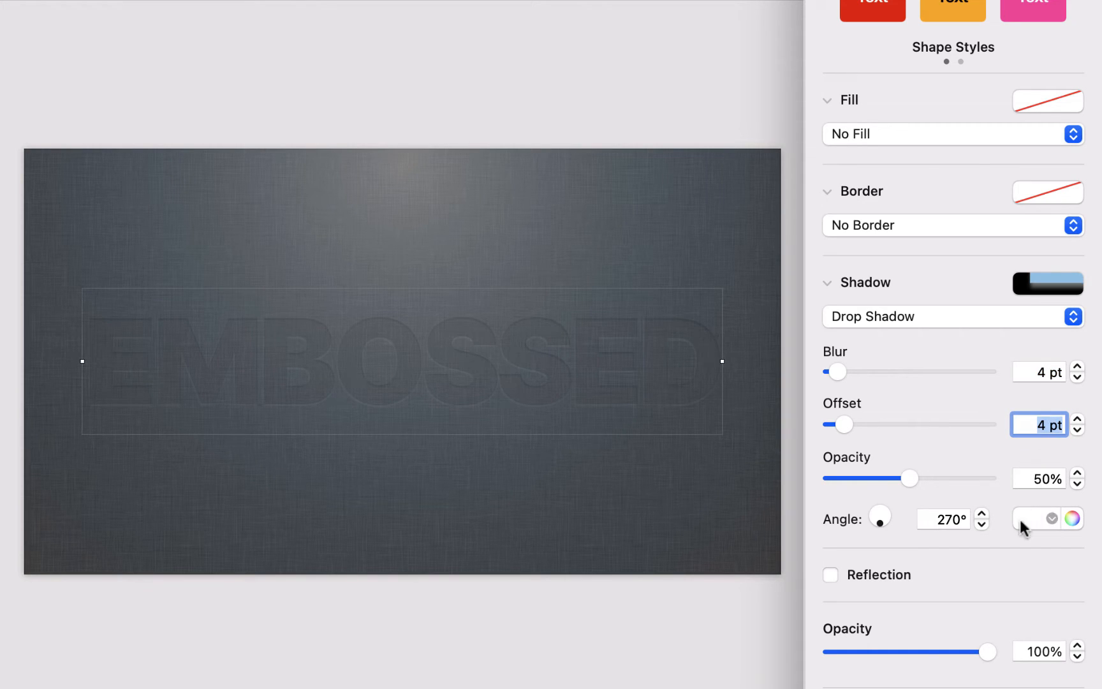
pyautogui.moveTo(911, 480); pyautogui.dragTo(935, 482)
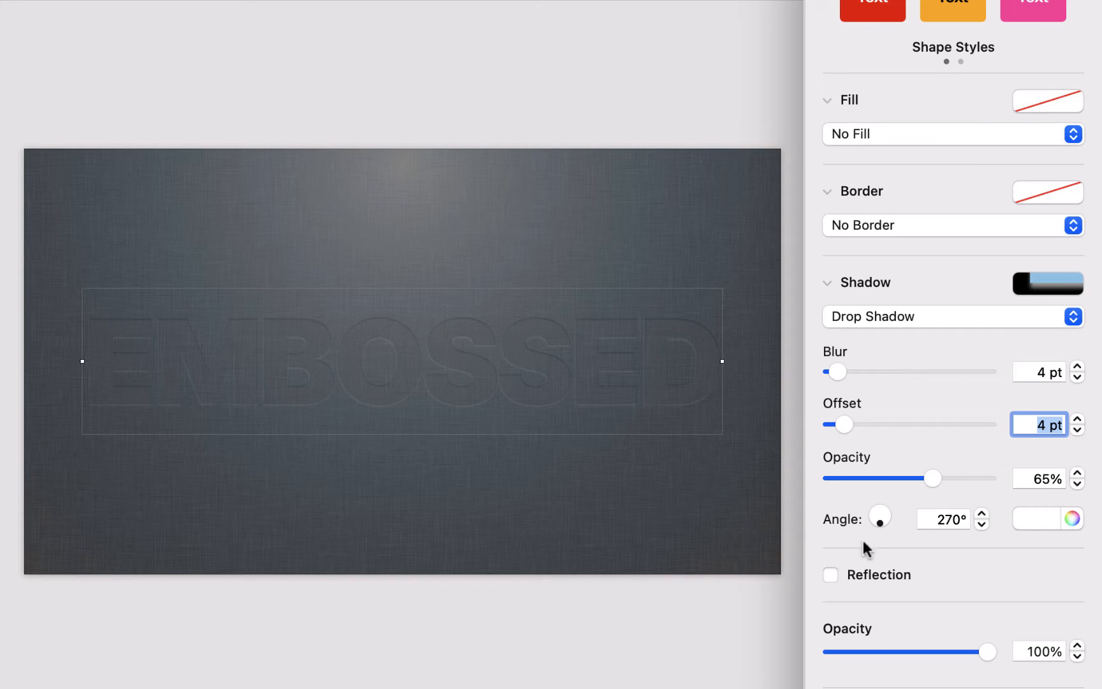
pyautogui.click(727, 532)
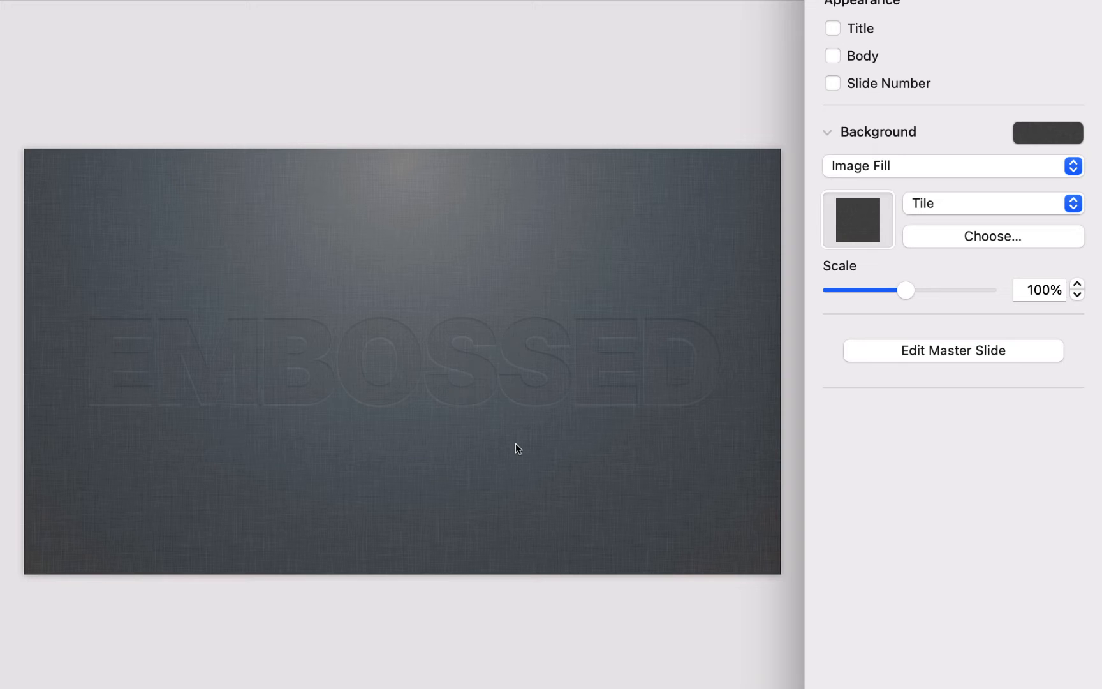
# Enable a black character shadow on the "EMBOSSED" text and set its angle to 90°
pyautogui.click(479, 392)
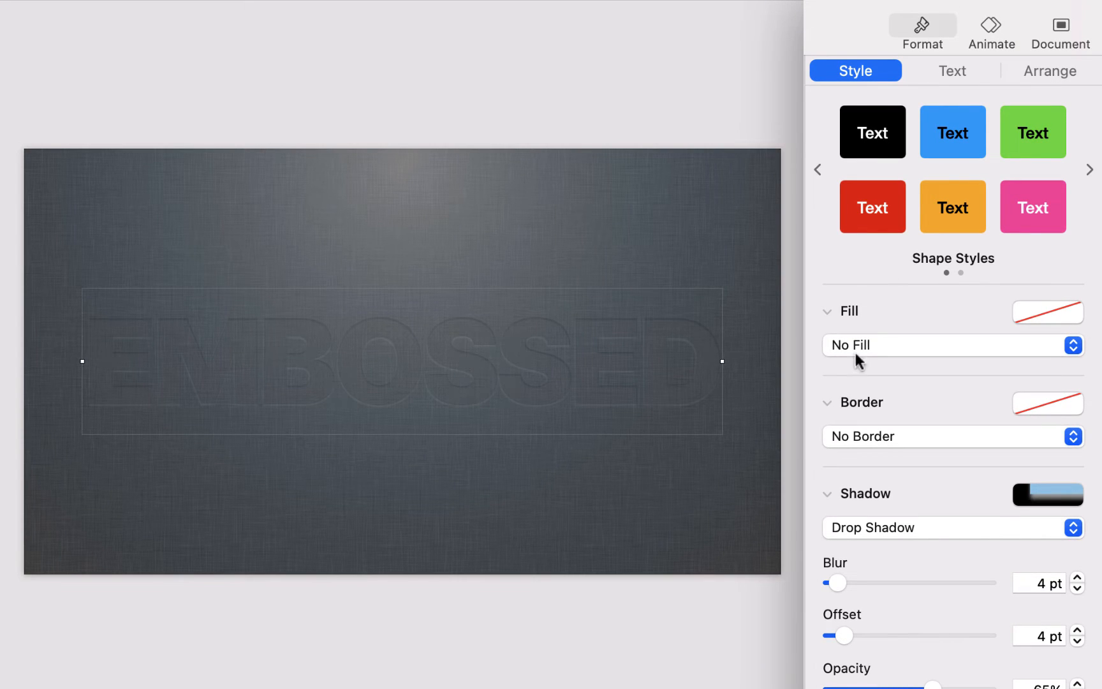
pyautogui.click(962, 76)
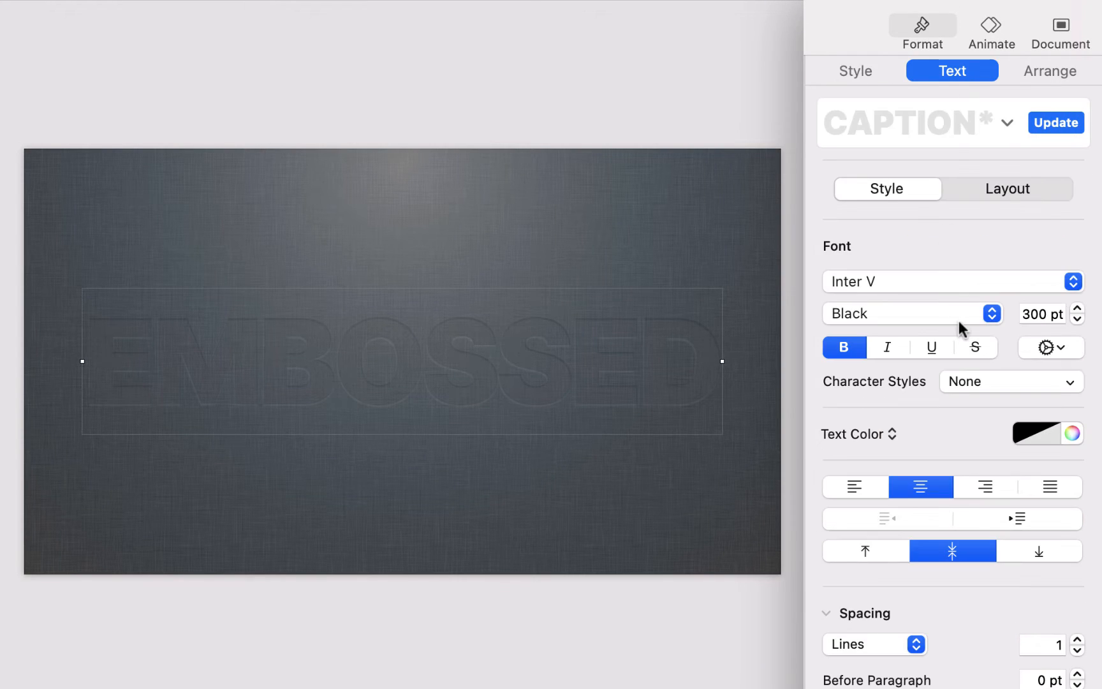
pyautogui.click(1045, 351)
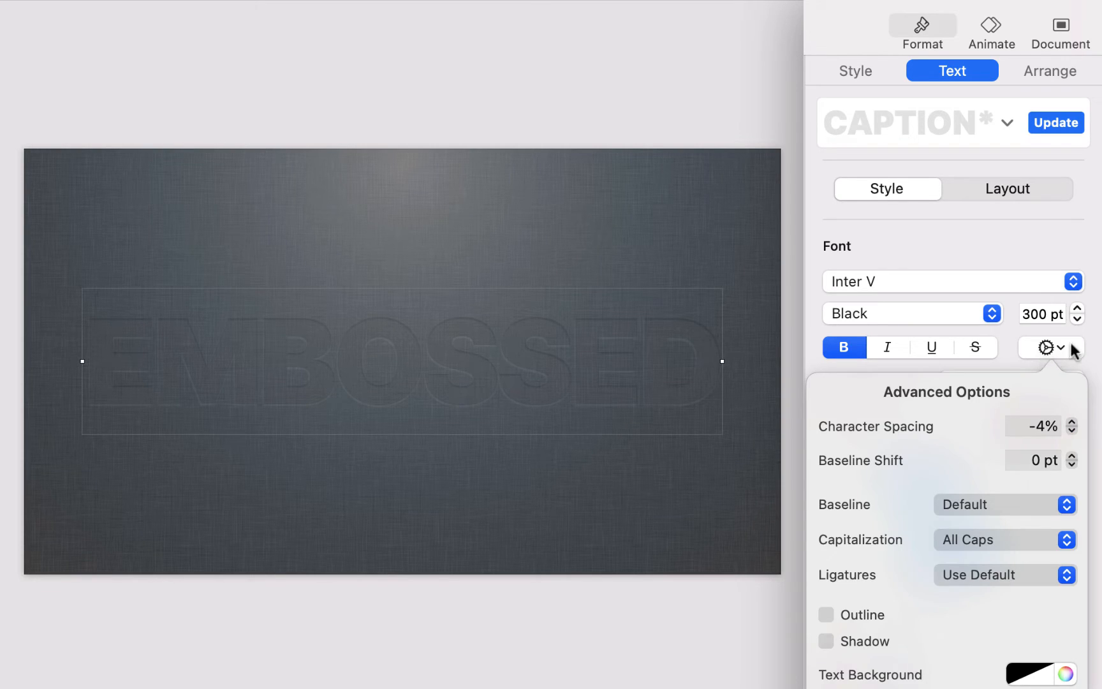
pyautogui.scroll(-5, 969, 45)
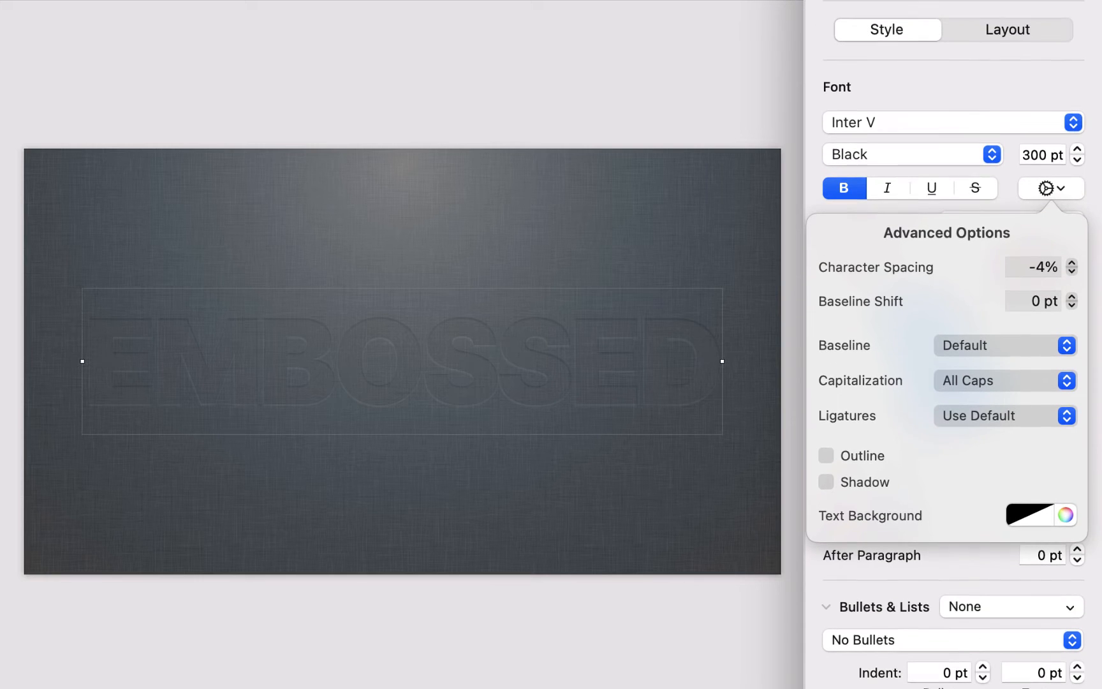
pyautogui.click(866, 483)
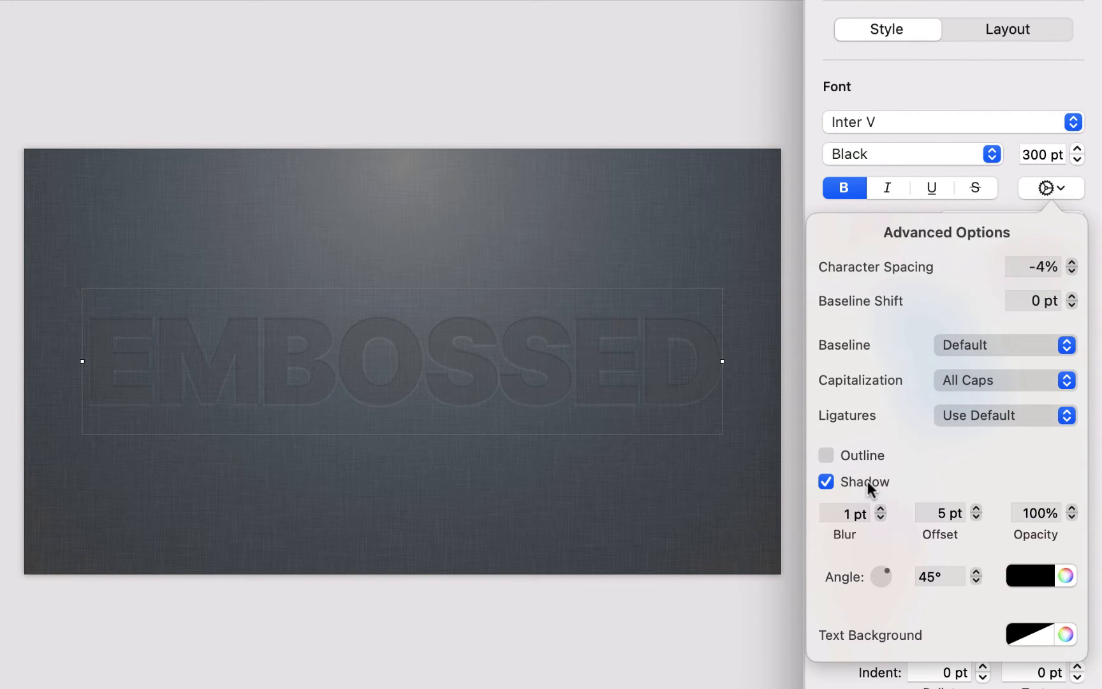
pyautogui.click(1017, 579)
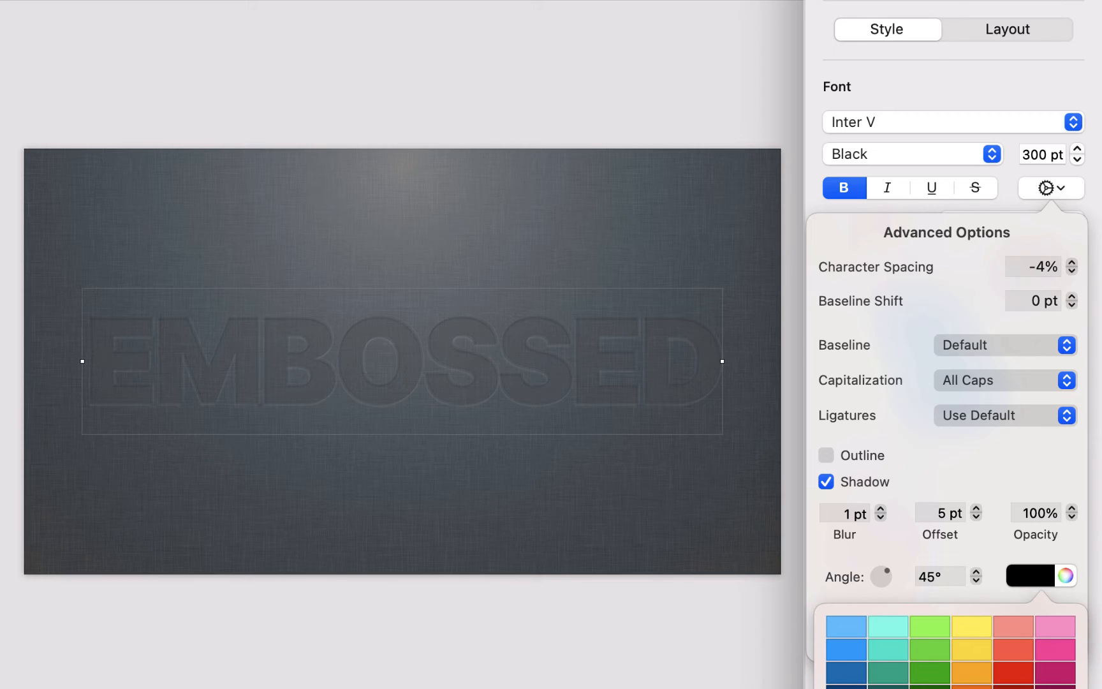
pyautogui.click(999, 553)
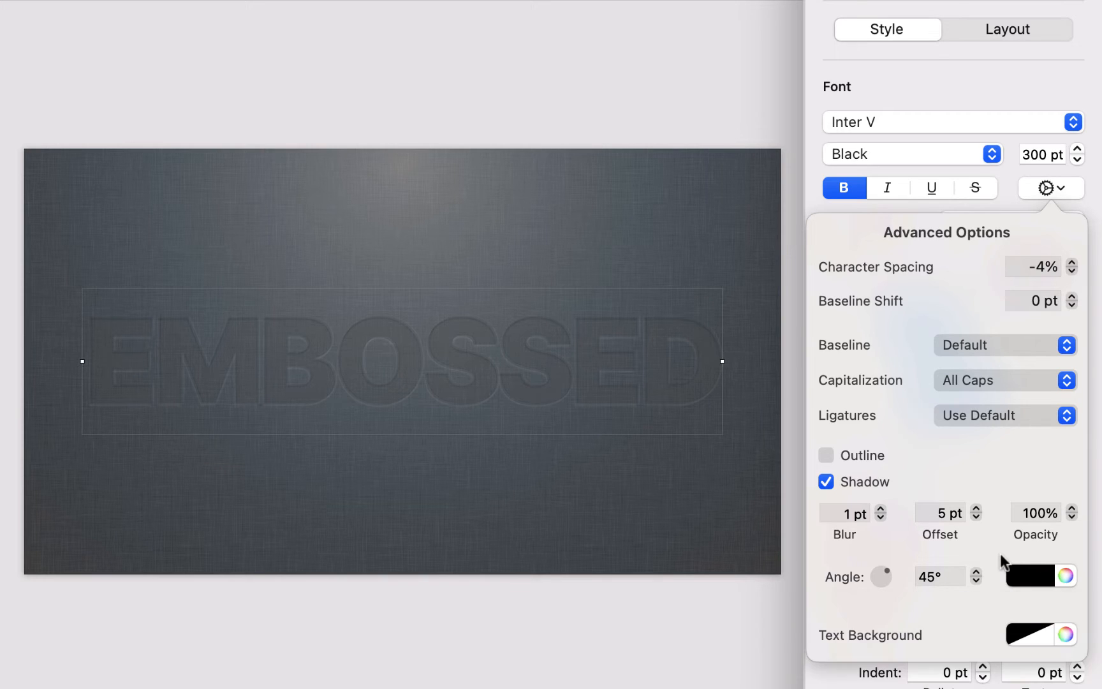
pyautogui.click(921, 575)
pyautogui.write('90')
pyautogui.press('Return')
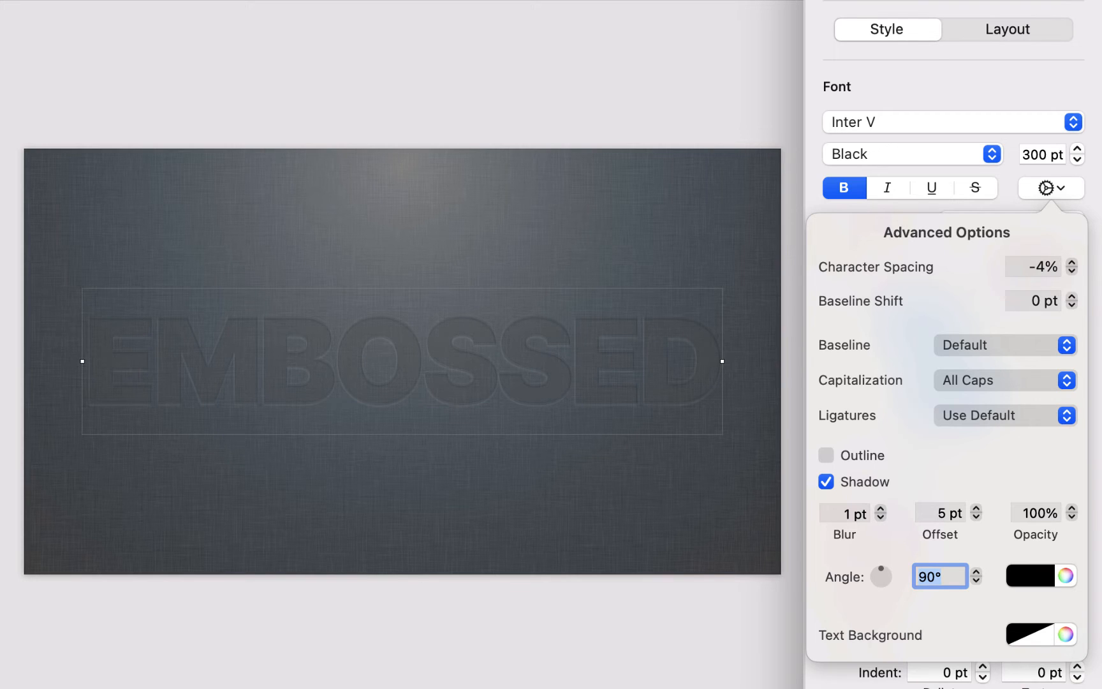
# Set the black text shadow's blur to 4 pt, offset to 4 pt and opacity to 65%, then preview the slide in full screen
pyautogui.click(881, 509)
pyautogui.click(881, 509)
pyautogui.click(880, 508)
pyautogui.click(1024, 513)
pyautogui.write('65')
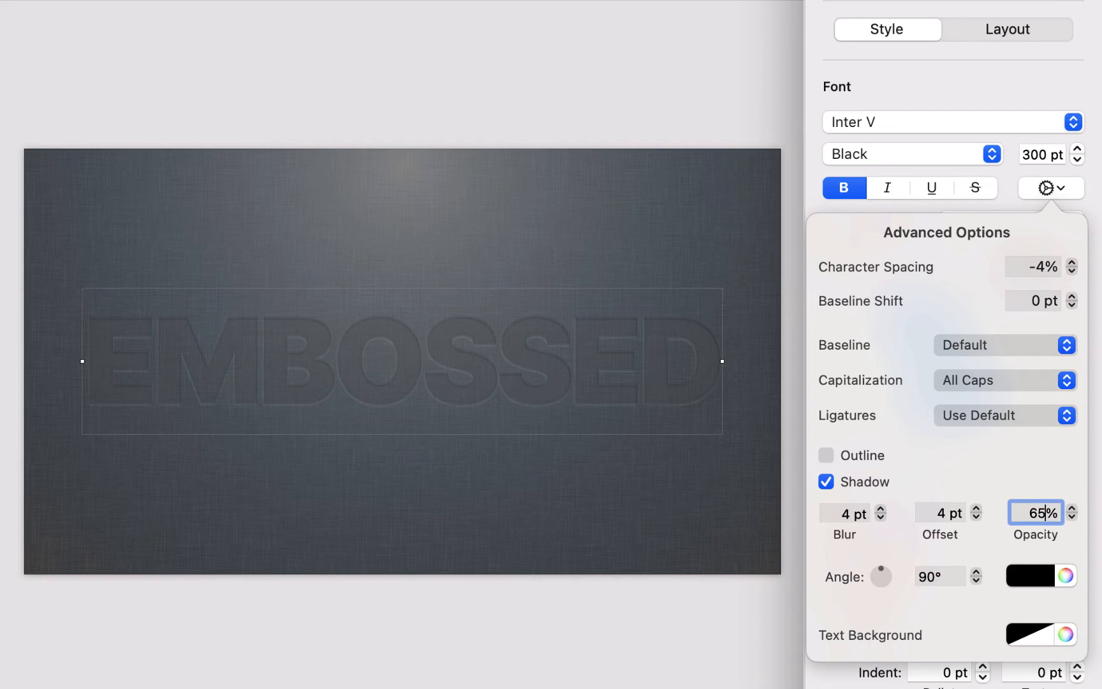
pyautogui.click(799, 522)
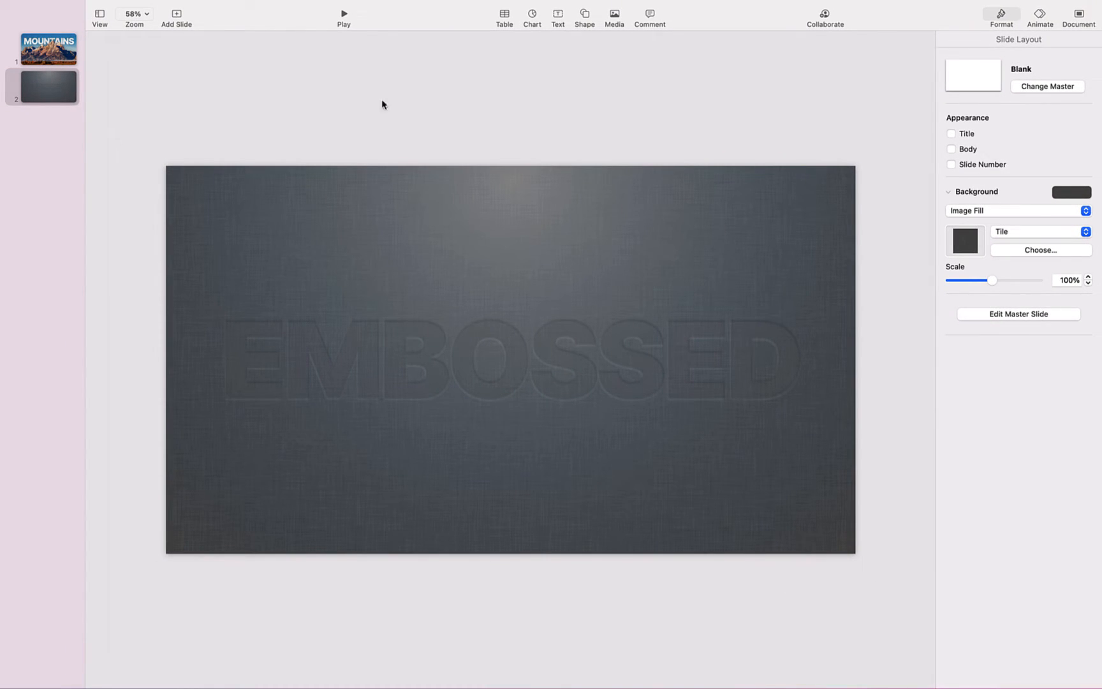
pyautogui.click(344, 14)
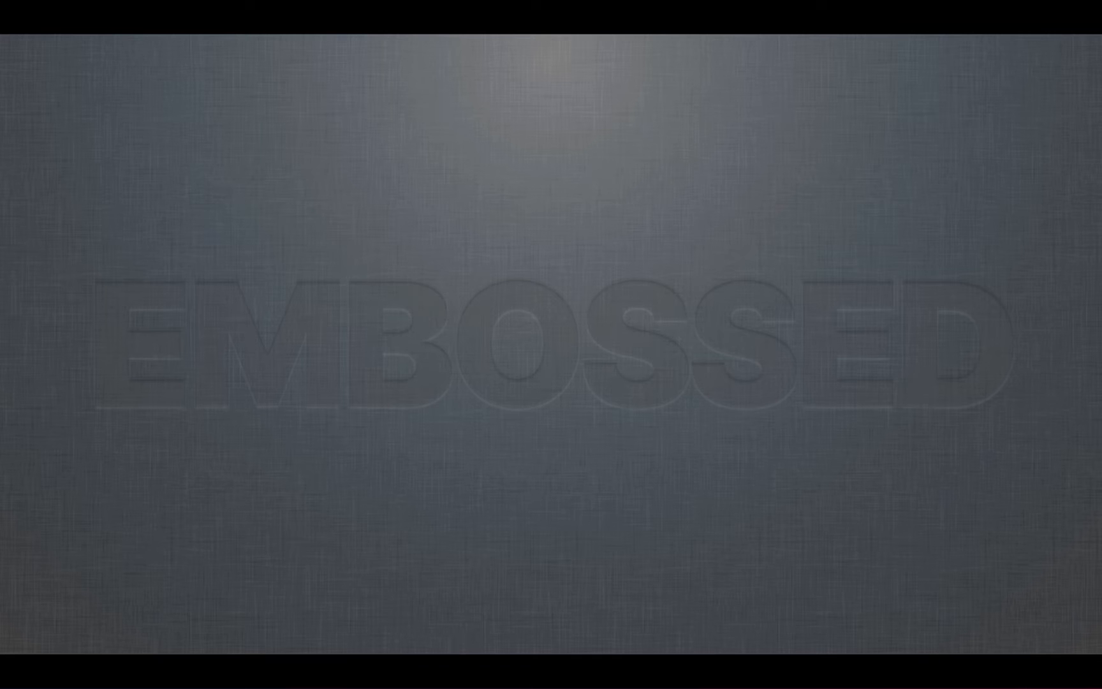
pyautogui.press('Escape')
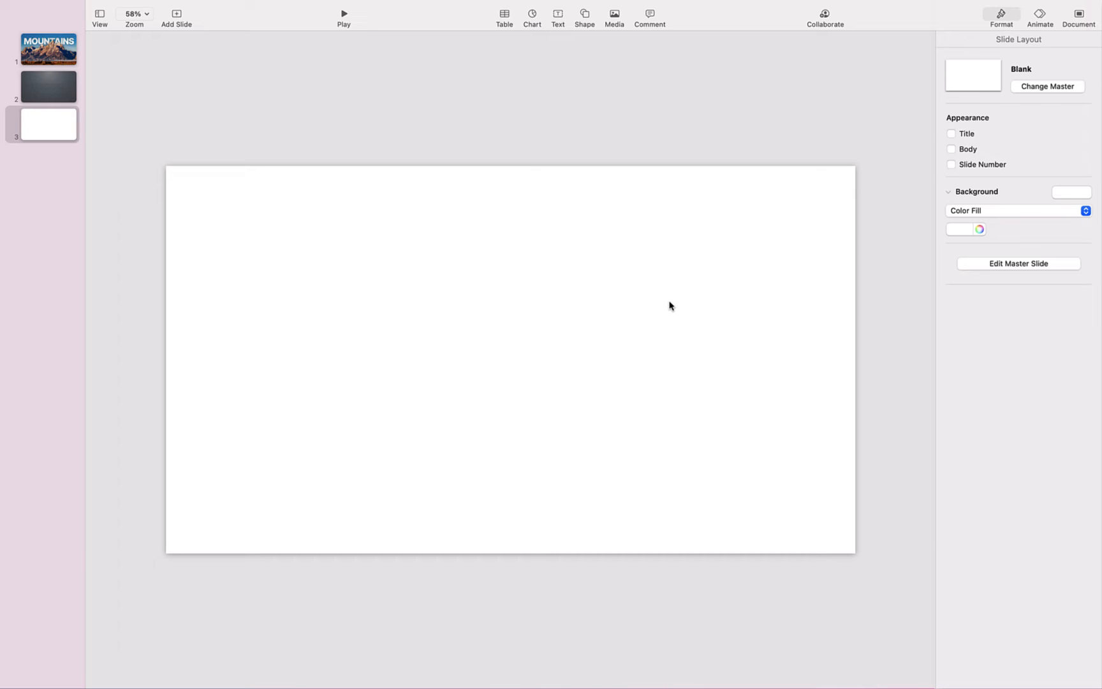
# Fill the new blank slide's background with the black brick wall image
pyautogui.click(950, 211)
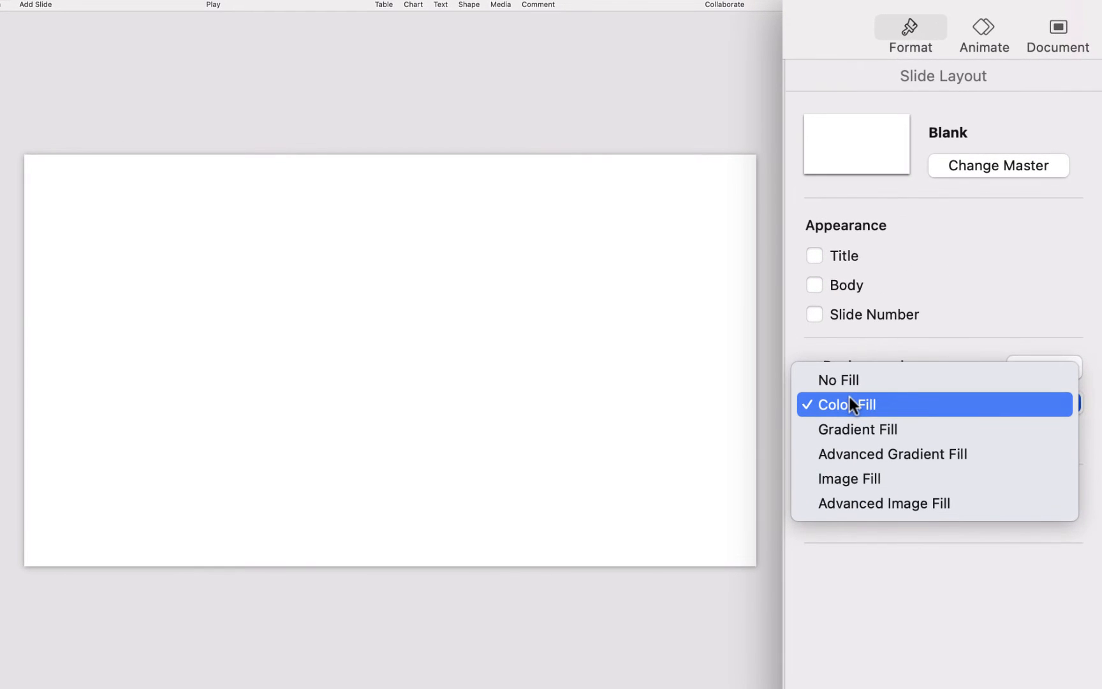
pyautogui.click(841, 474)
pyautogui.click(958, 479)
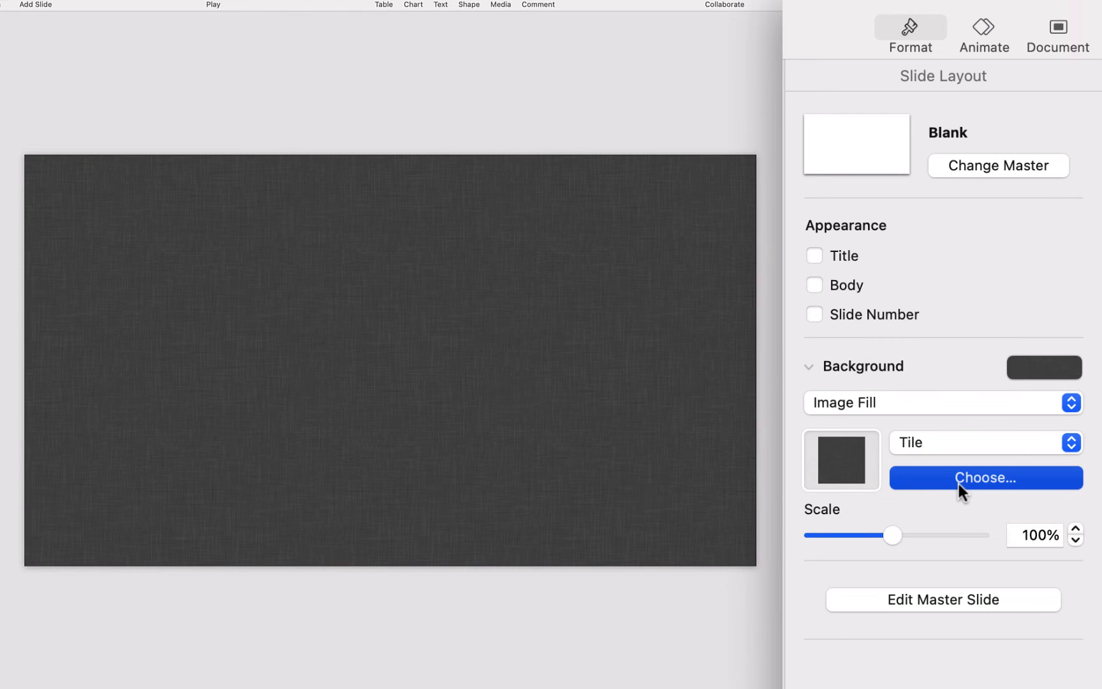
pyautogui.doubleClick(357, 283)
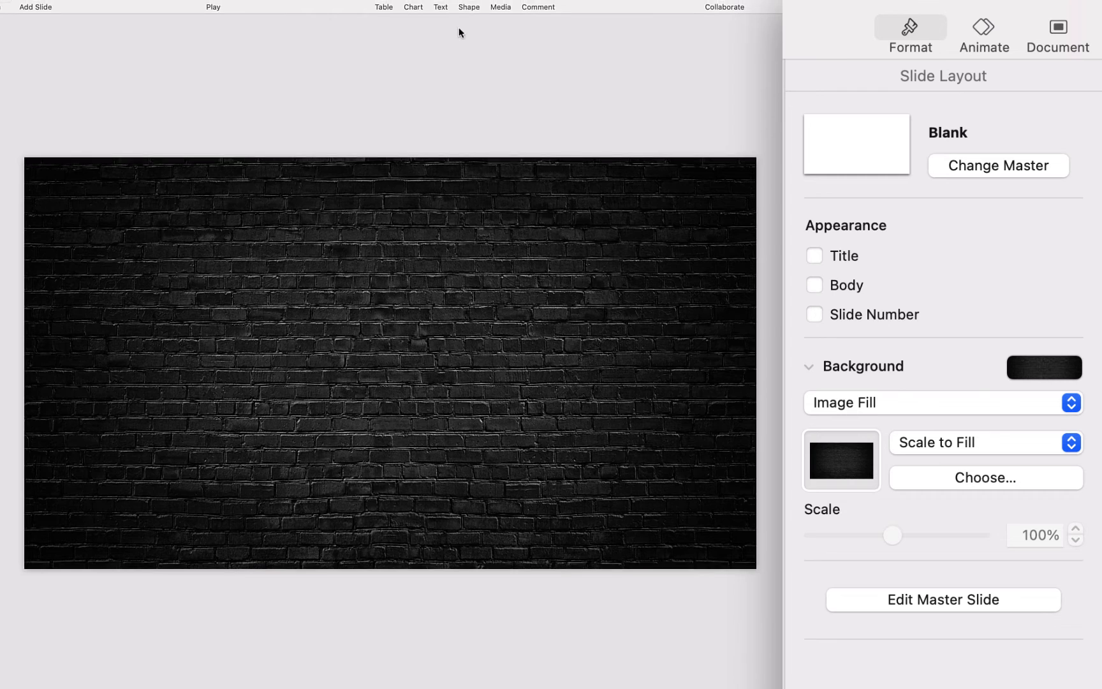
# Add a text box near the center of the brick slide reading "Neon" and color its text white
pyautogui.click(441, 18)
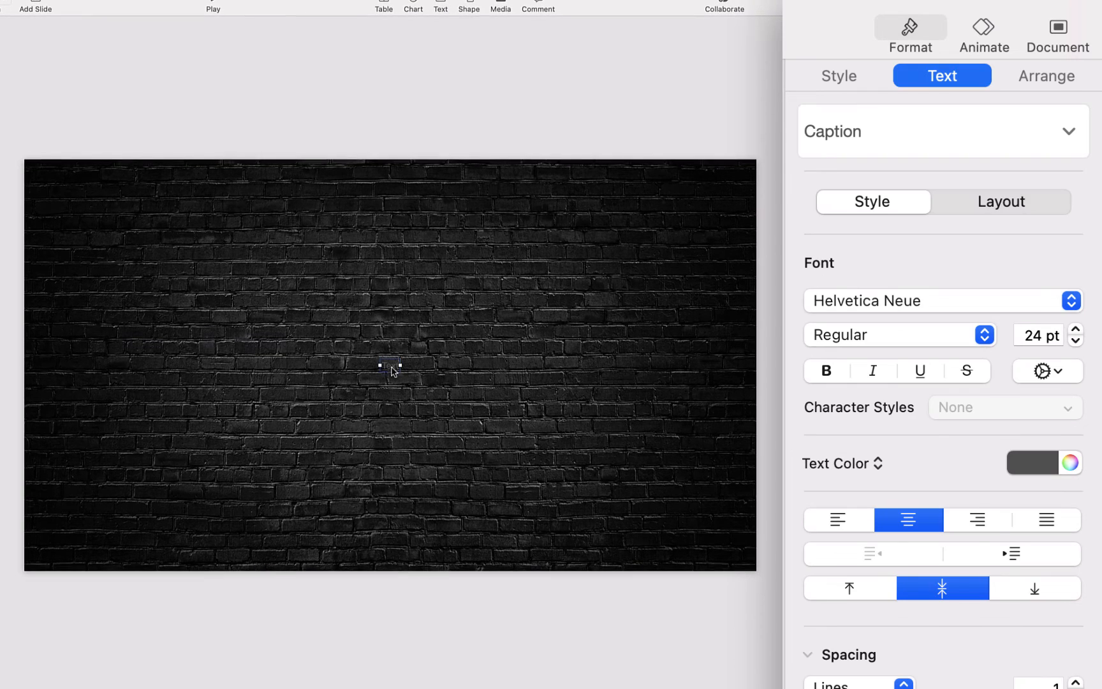
pyautogui.moveTo(394, 368); pyautogui.dragTo(392, 361)
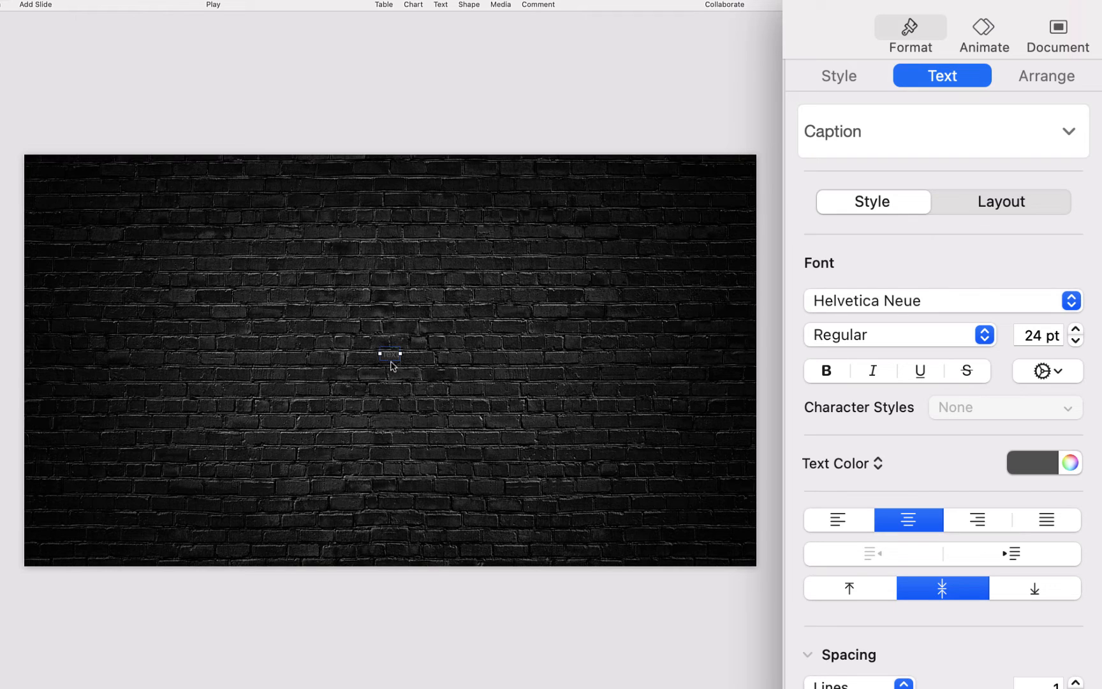
pyautogui.click(391, 359)
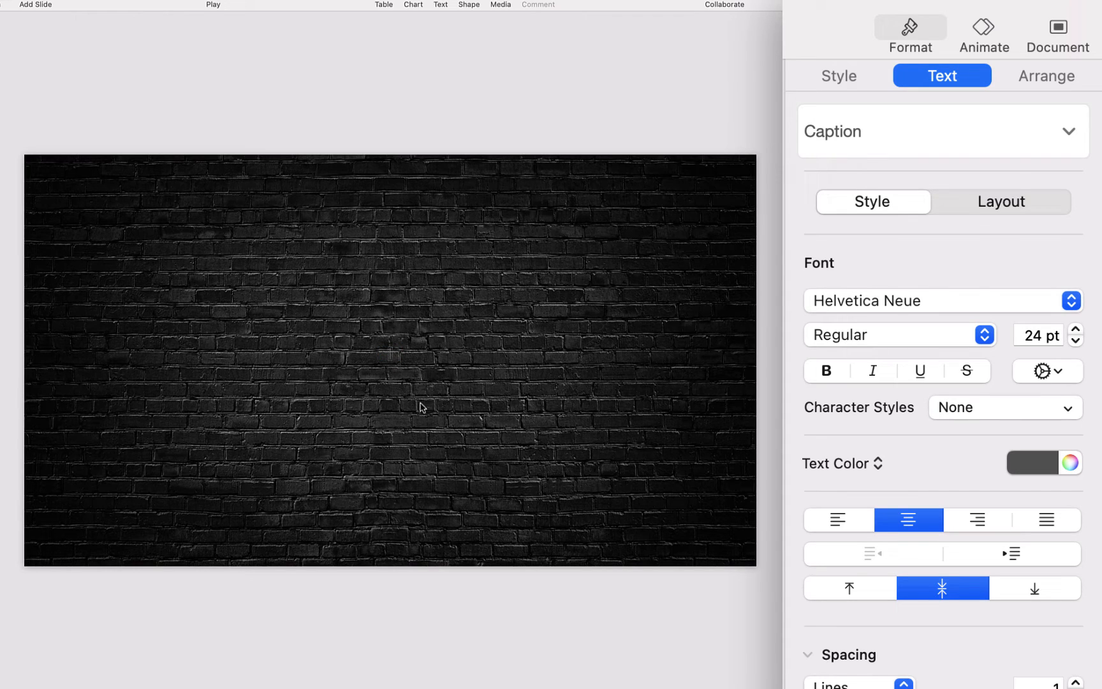
pyautogui.write('Neon')
pyautogui.doubleClick(391, 354)
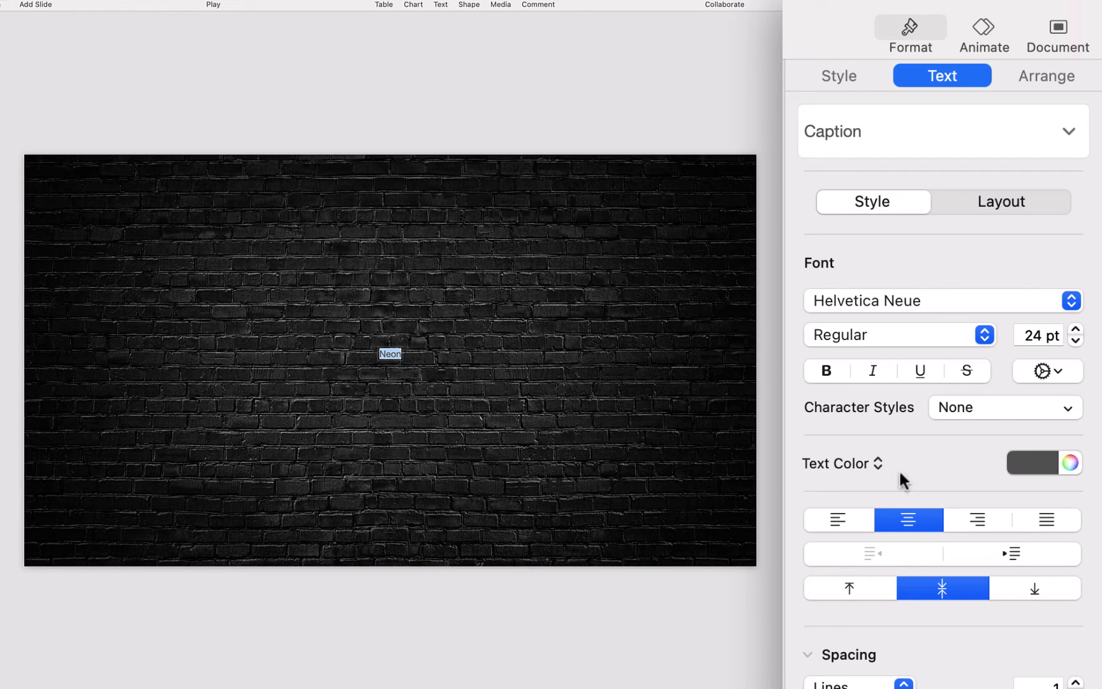
pyautogui.click(1040, 469)
pyautogui.click(828, 614)
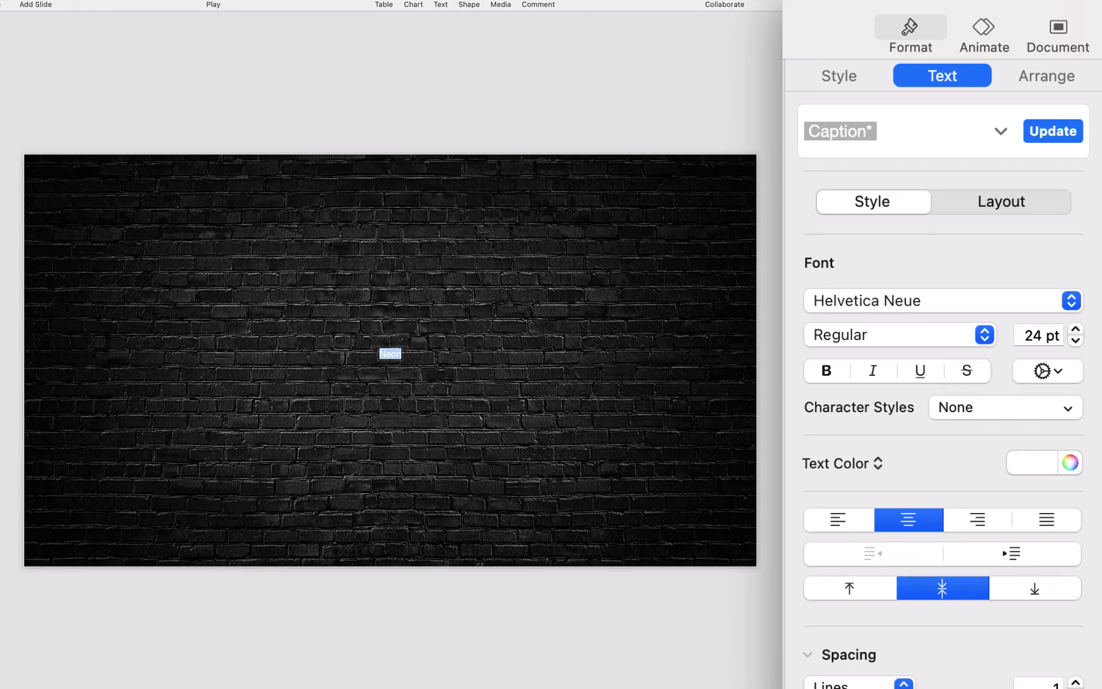
pyautogui.click(760, 299)
# Set the "Neon" text box to the Inter V font in Black weight at 400 pt
pyautogui.click(401, 360)
pyautogui.click(881, 302)
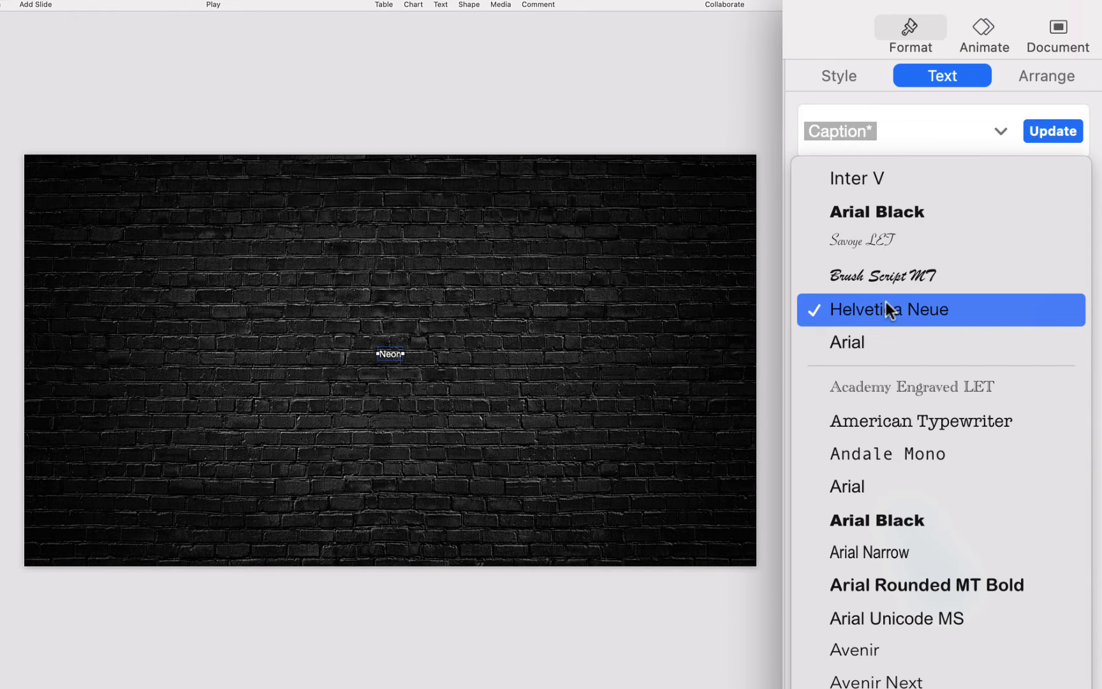
pyautogui.click(870, 178)
pyautogui.scroll(-5, 873, 197)
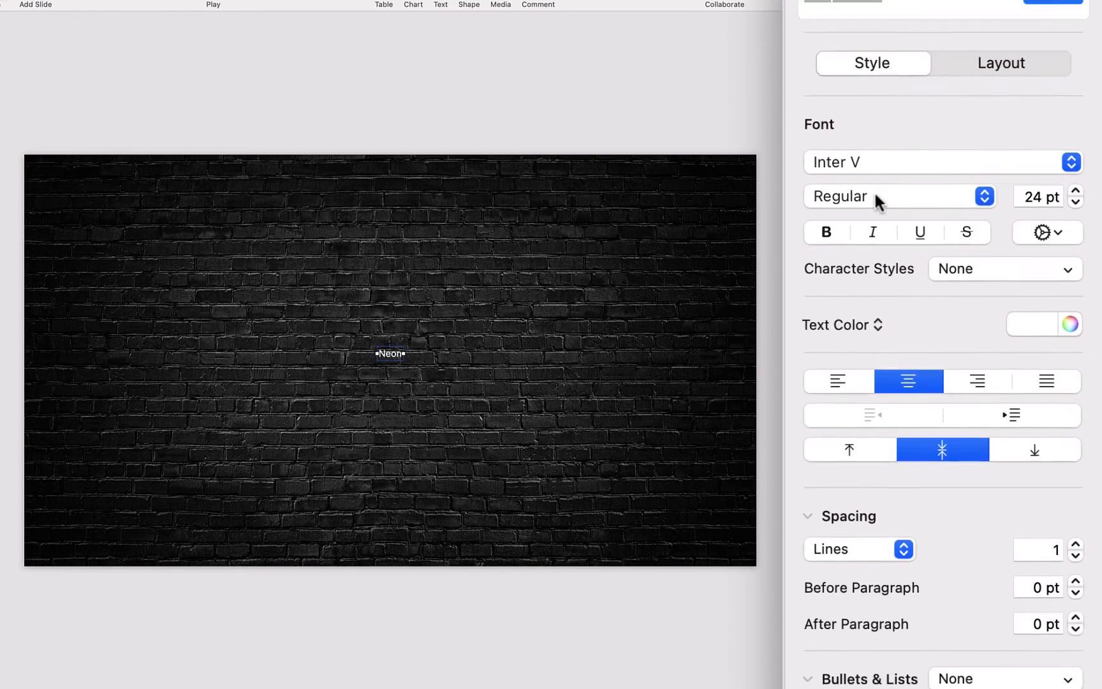
pyautogui.click(877, 98)
pyautogui.click(854, 623)
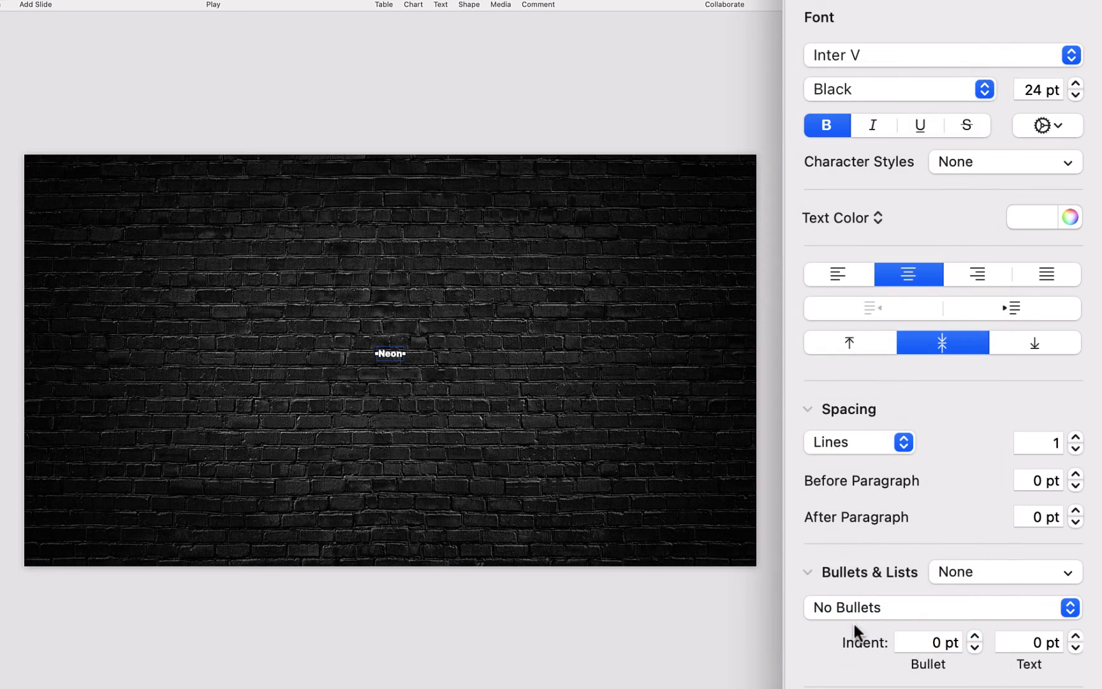
pyautogui.scroll(5, 924, 510)
pyautogui.click(1031, 336)
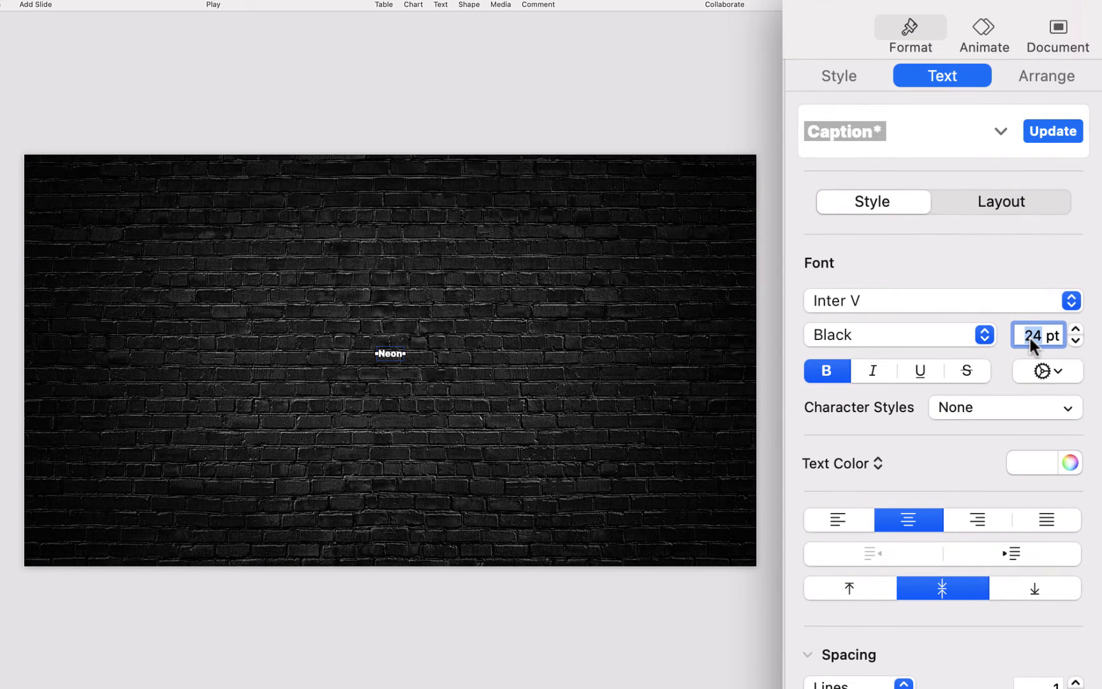
pyautogui.write('400')
pyautogui.press('Return')
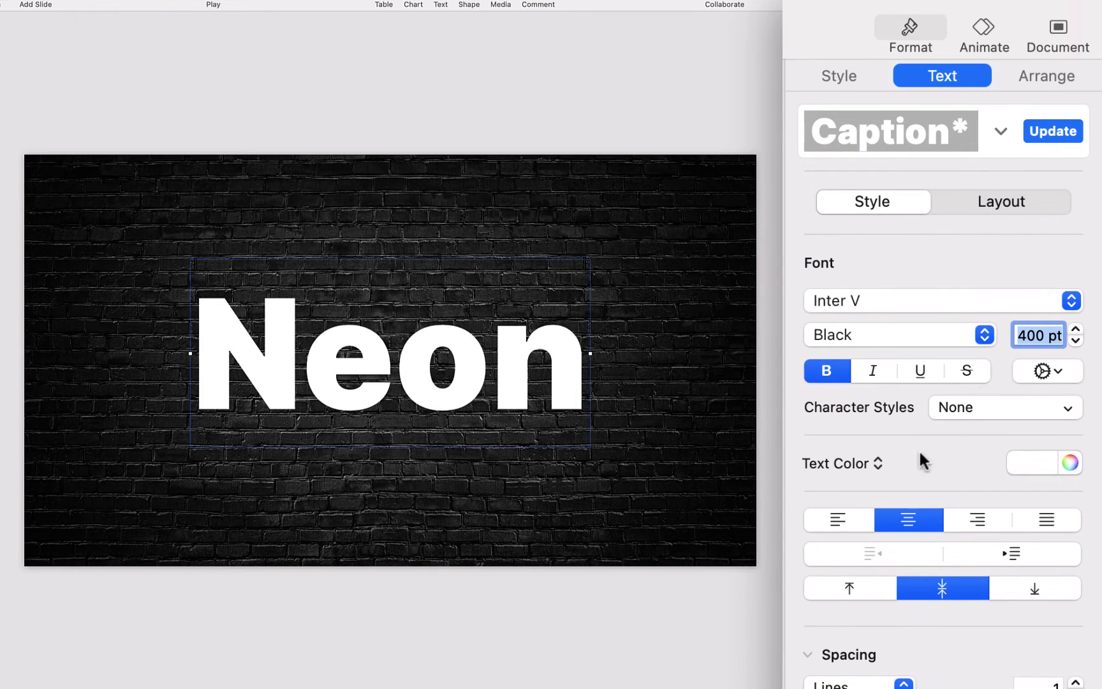
# Apply All Caps and -3% character spacing to the "Neon" text, then center its text box on the slide
pyautogui.click(1074, 371)
pyautogui.click(1039, 577)
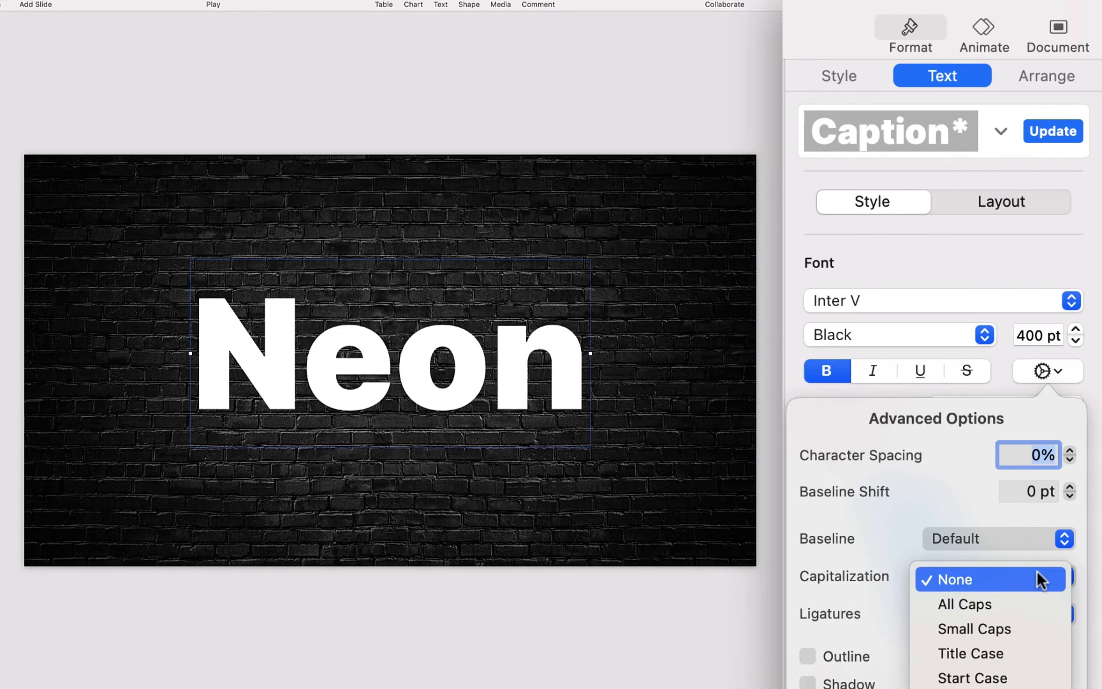
pyautogui.click(1030, 602)
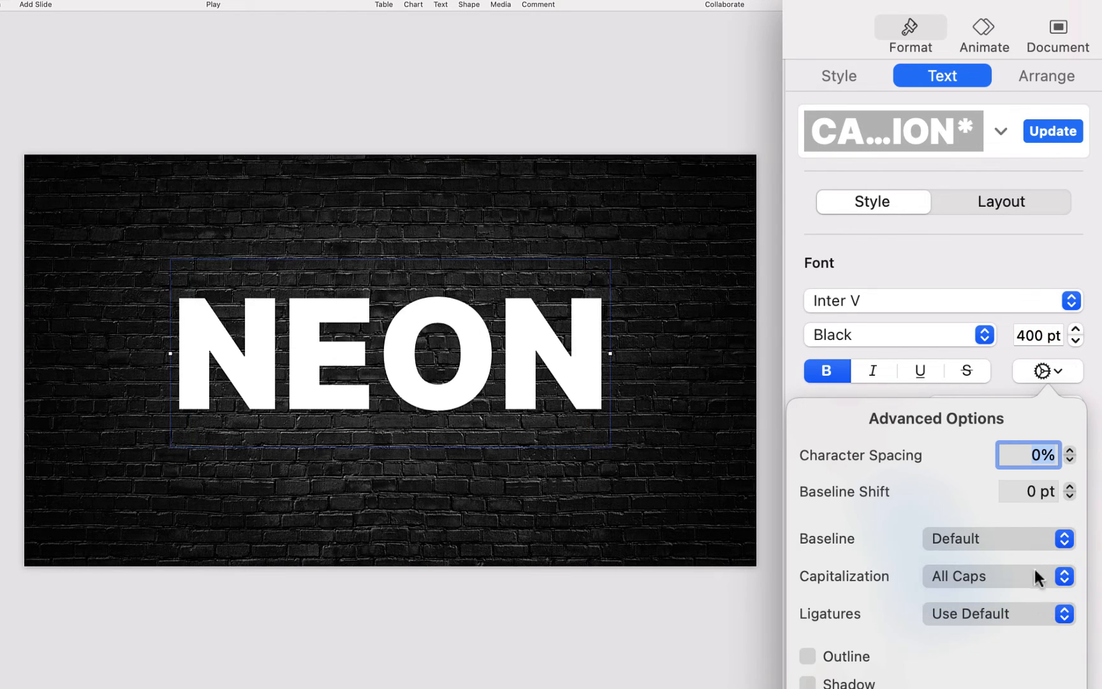
pyautogui.click(1071, 460)
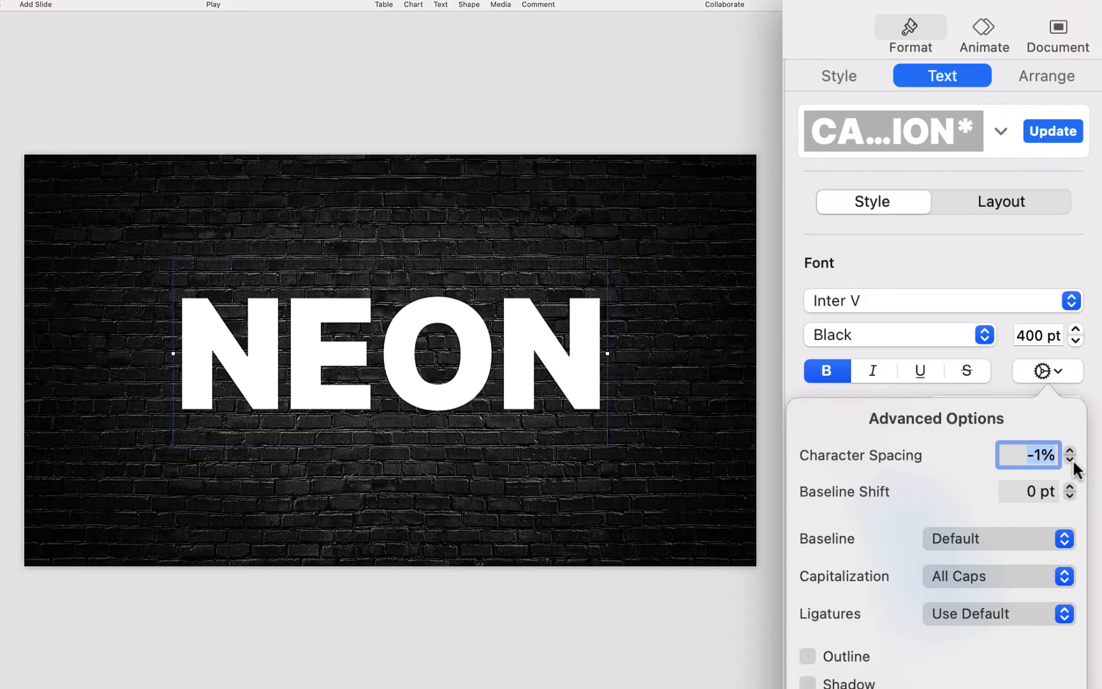
pyautogui.click(1070, 460)
pyautogui.click(1071, 460)
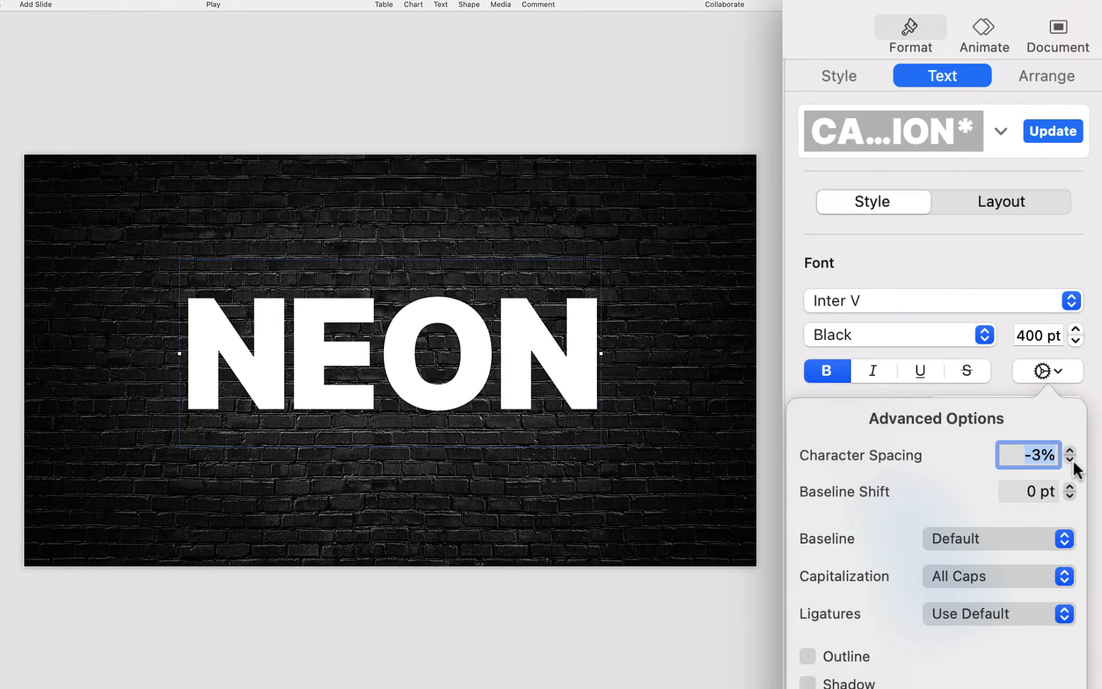
pyautogui.click(578, 376)
pyautogui.moveTo(579, 377); pyautogui.dragTo(579, 387)
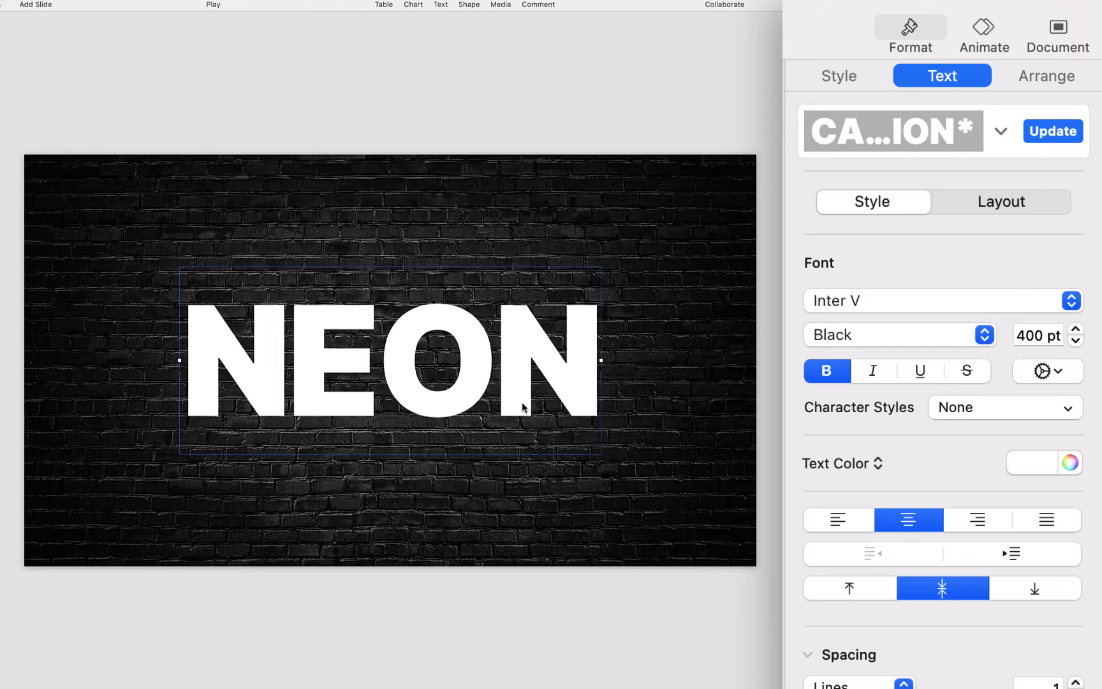
# Add a pink 3 pt solid outline to the "NEON" text
pyautogui.doubleClick(534, 368)
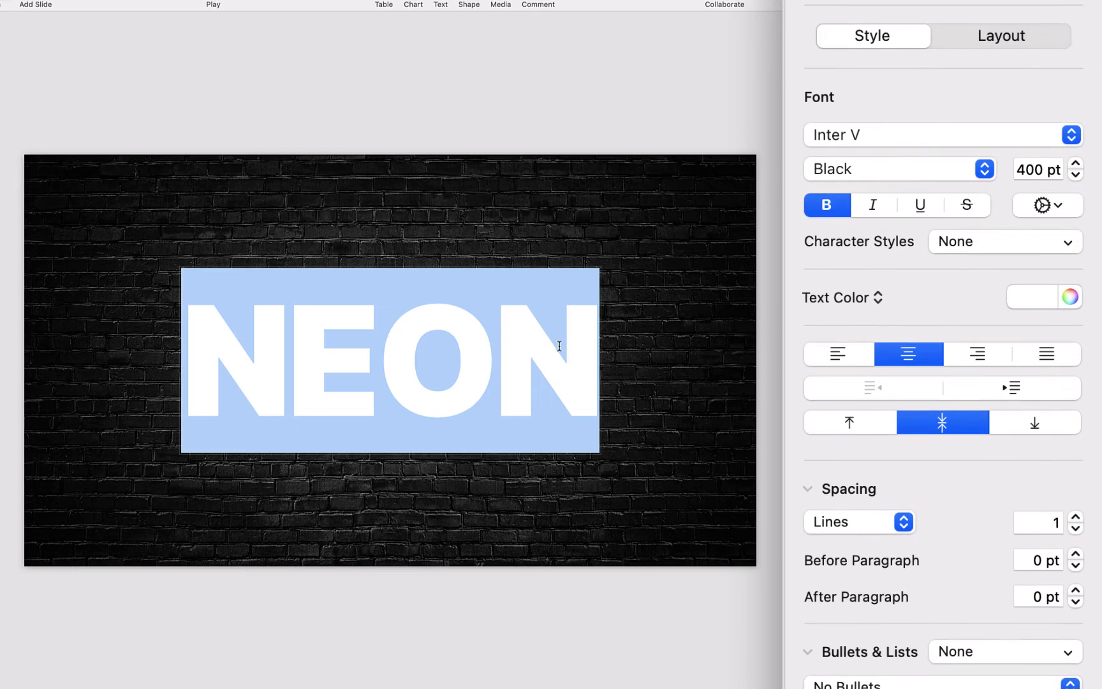
pyautogui.click(1064, 205)
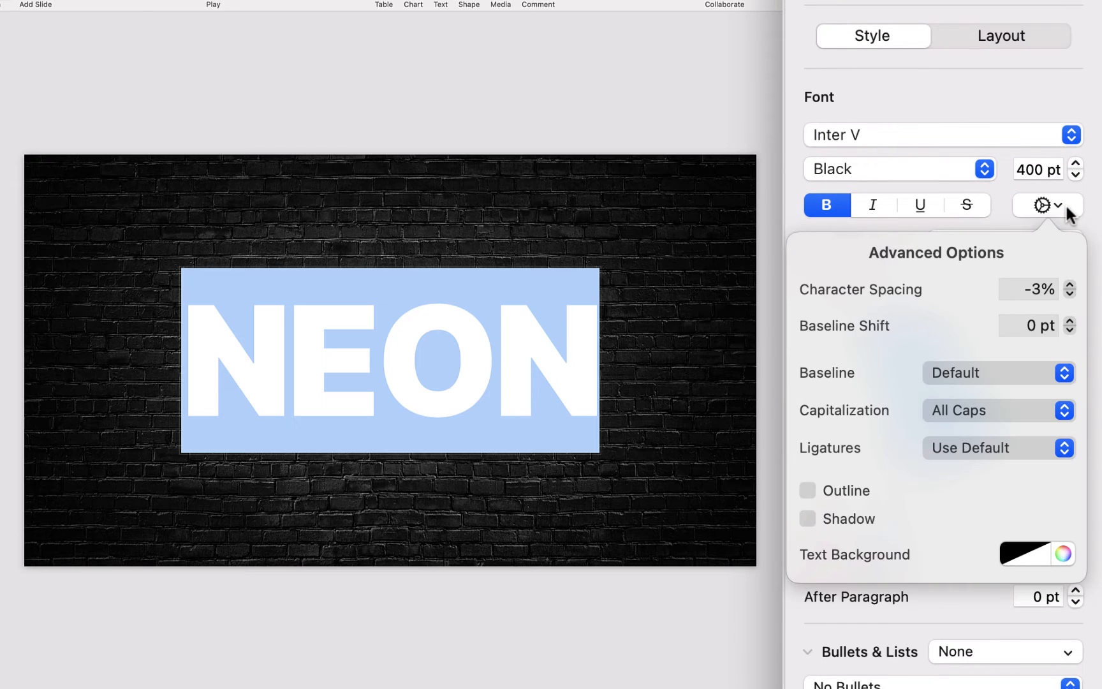
pyautogui.click(836, 493)
pyautogui.click(921, 530)
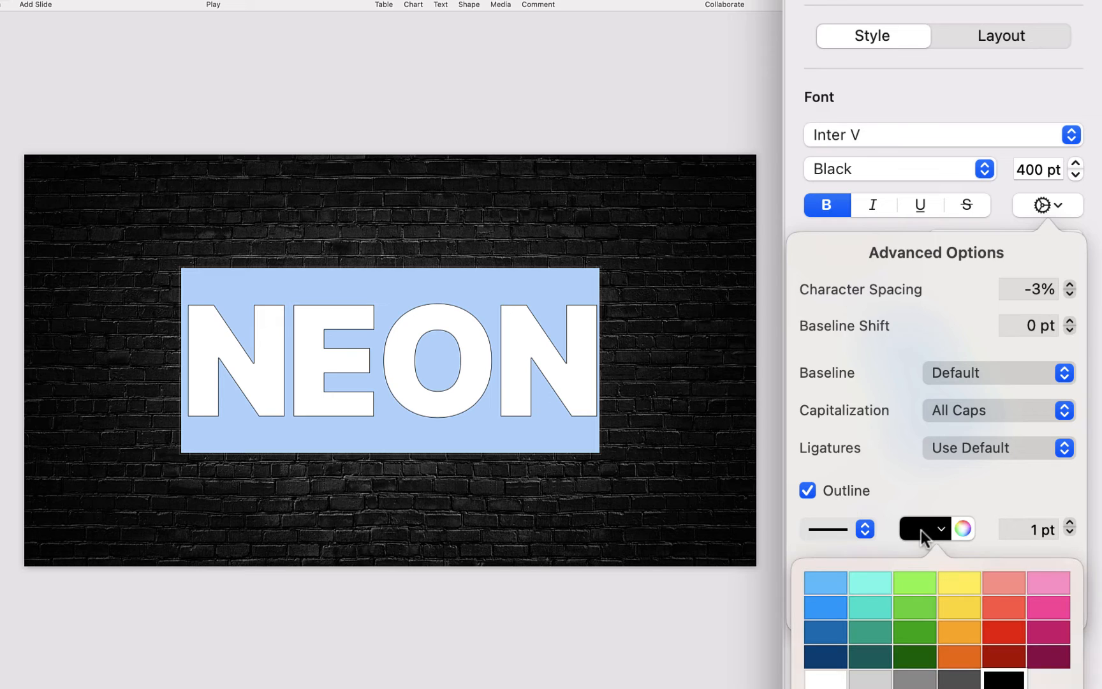
pyautogui.click(1064, 614)
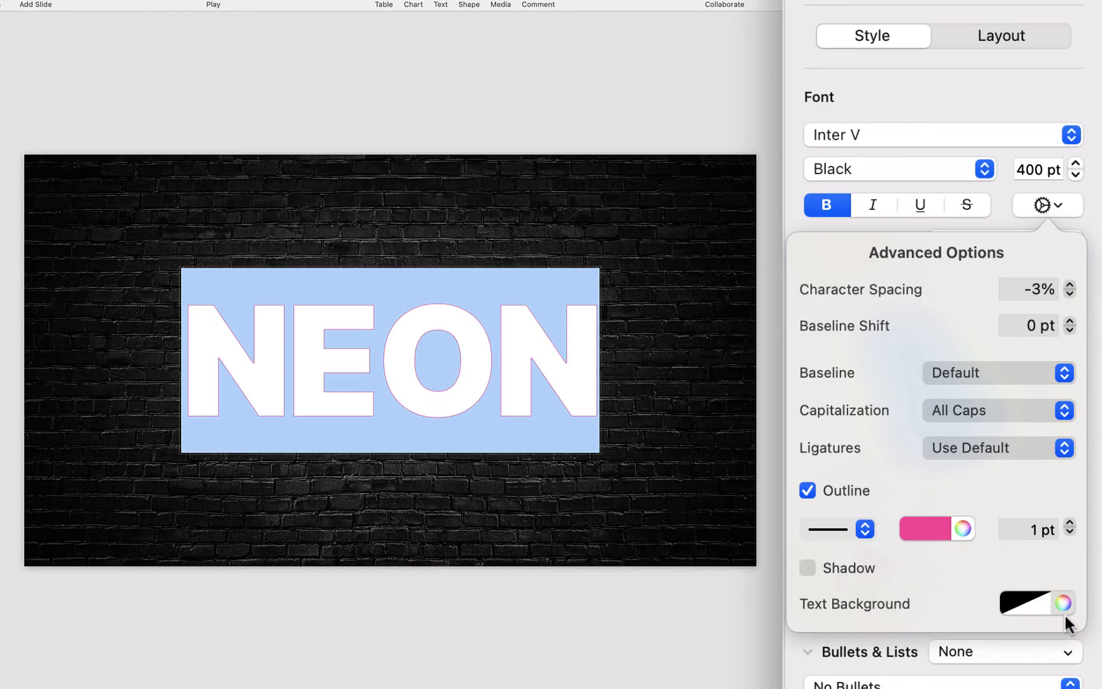
pyautogui.click(1069, 524)
pyautogui.click(1070, 523)
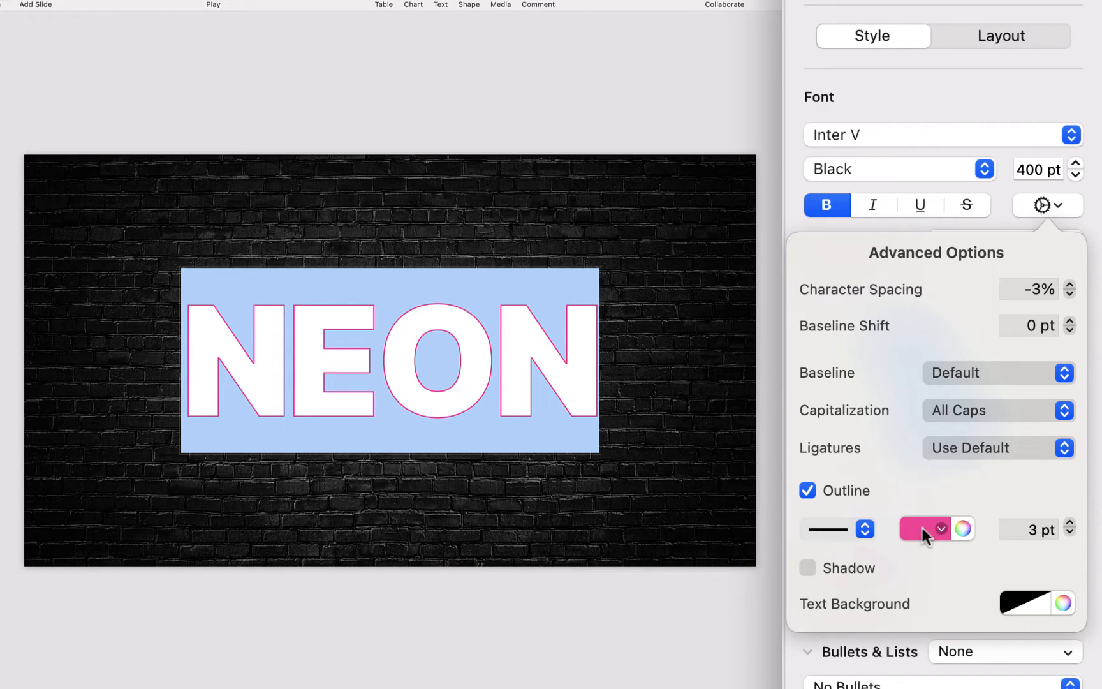
# Remove the white fill from the "NEON" text so only its pink outline is drawn
pyautogui.click(769, 357)
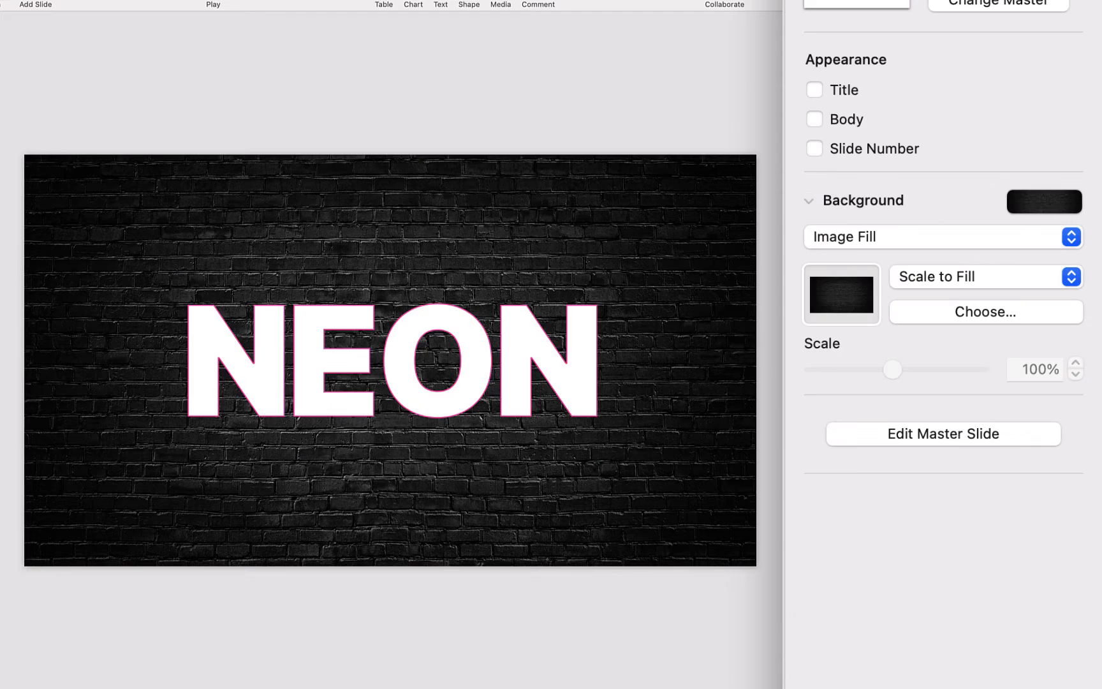
pyautogui.click(577, 366)
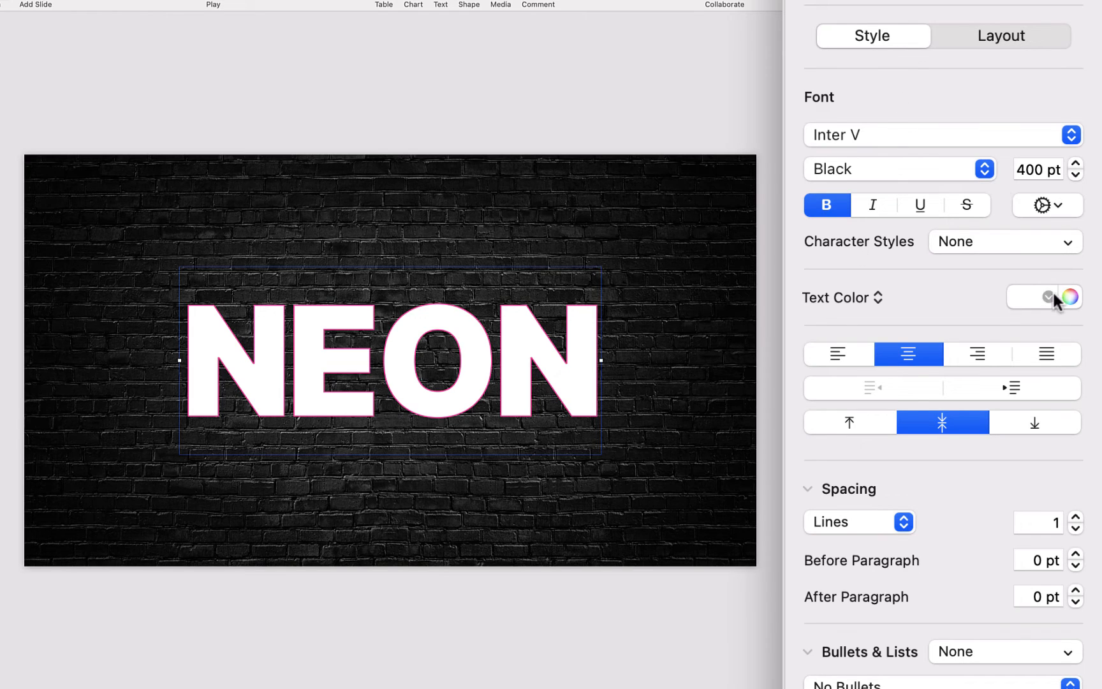
pyautogui.click(878, 297)
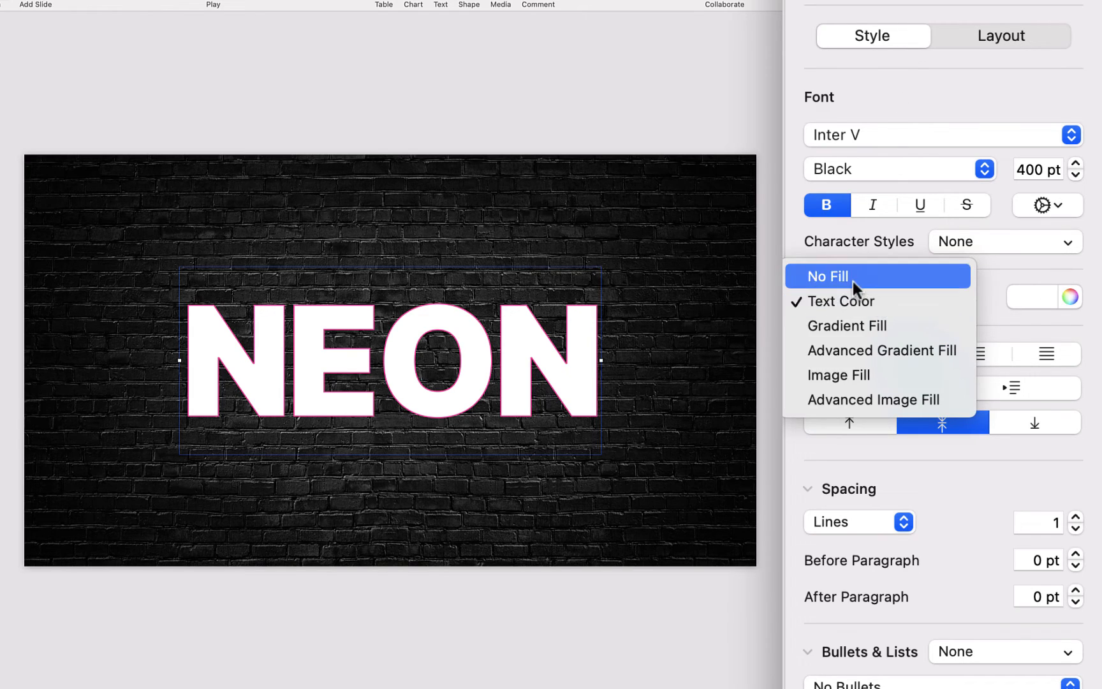
pyautogui.click(851, 281)
pyautogui.click(657, 451)
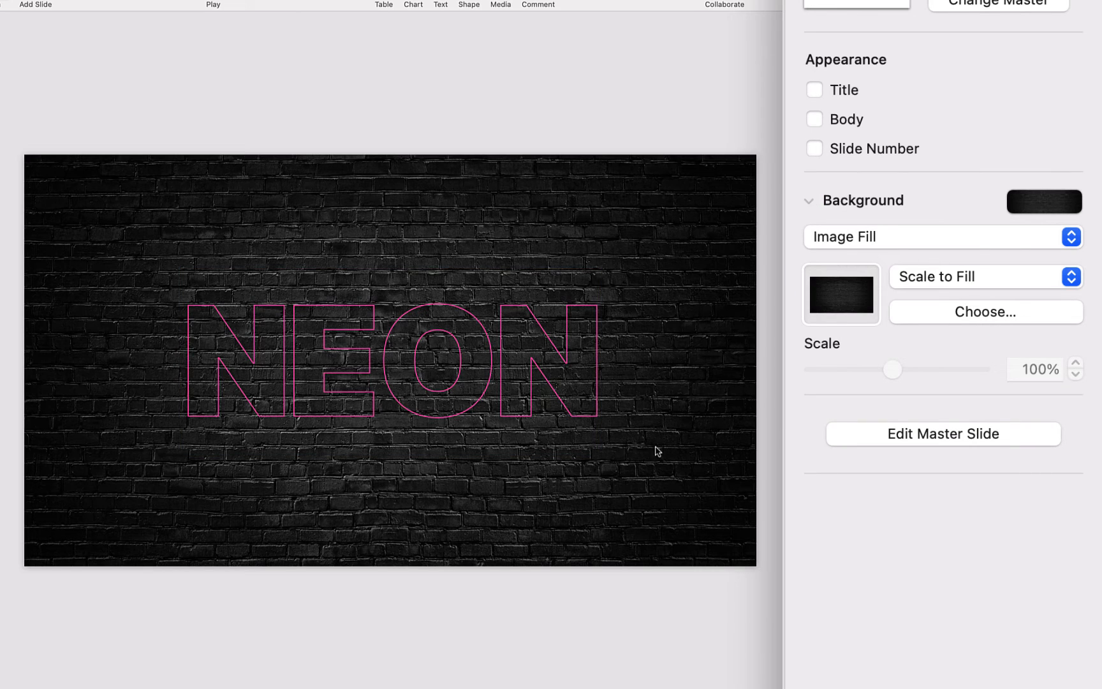
# Set the outline thickness of the "NEON" text to 5 pt
pyautogui.click(554, 397)
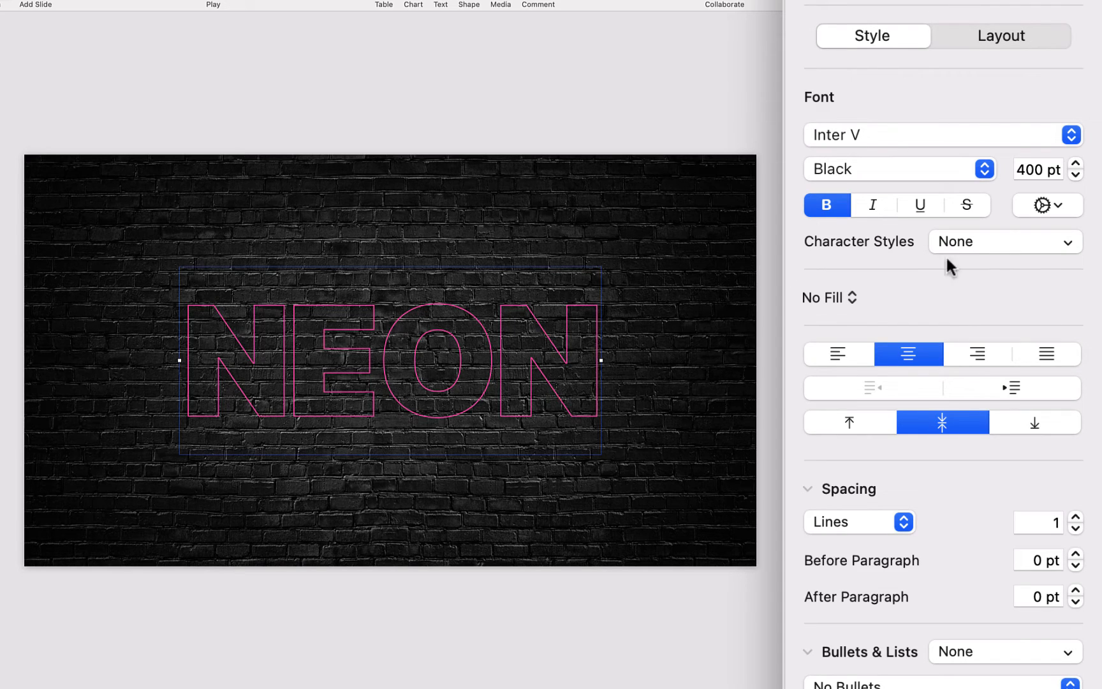
pyautogui.click(1023, 205)
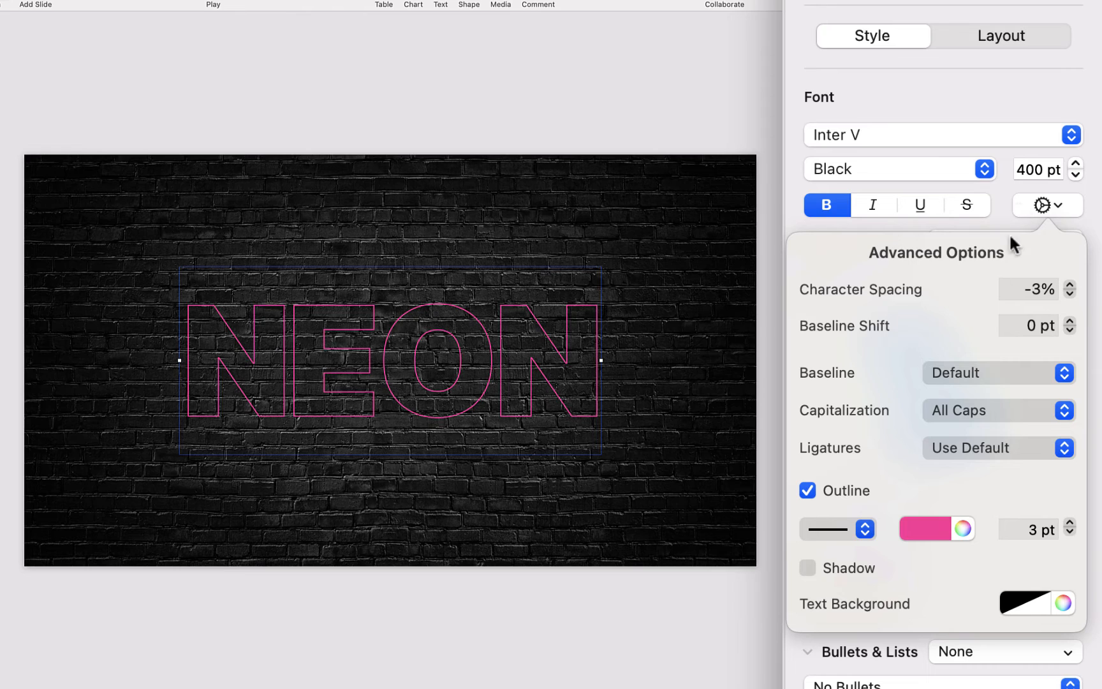
pyautogui.click(1070, 524)
pyautogui.click(1070, 524)
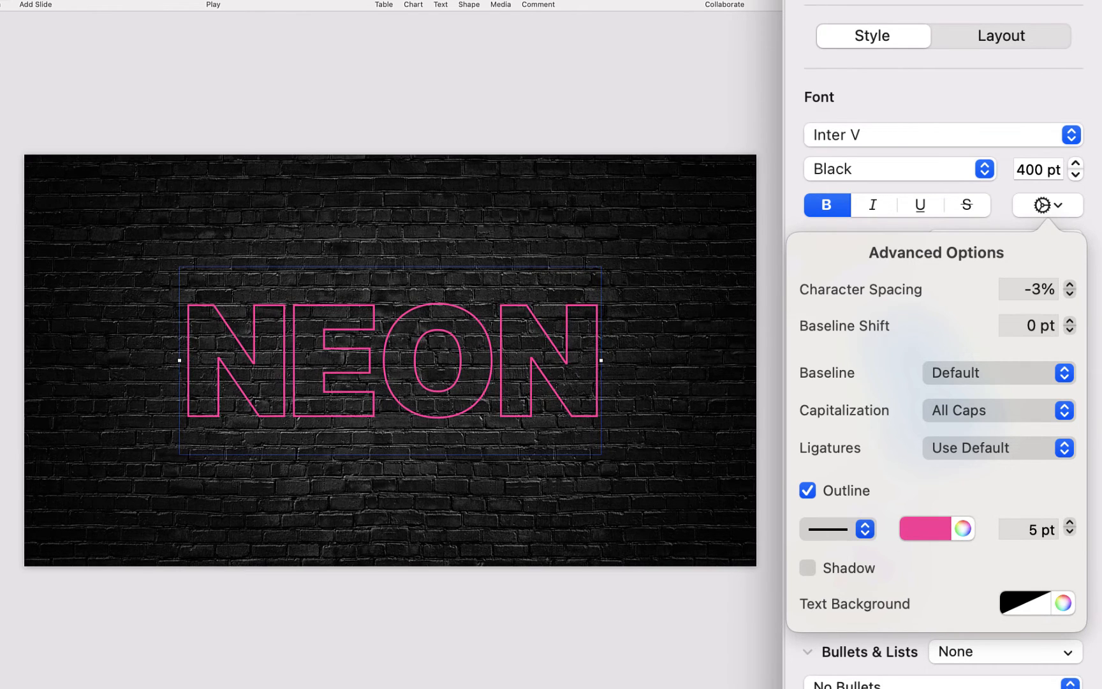
pyautogui.click(657, 424)
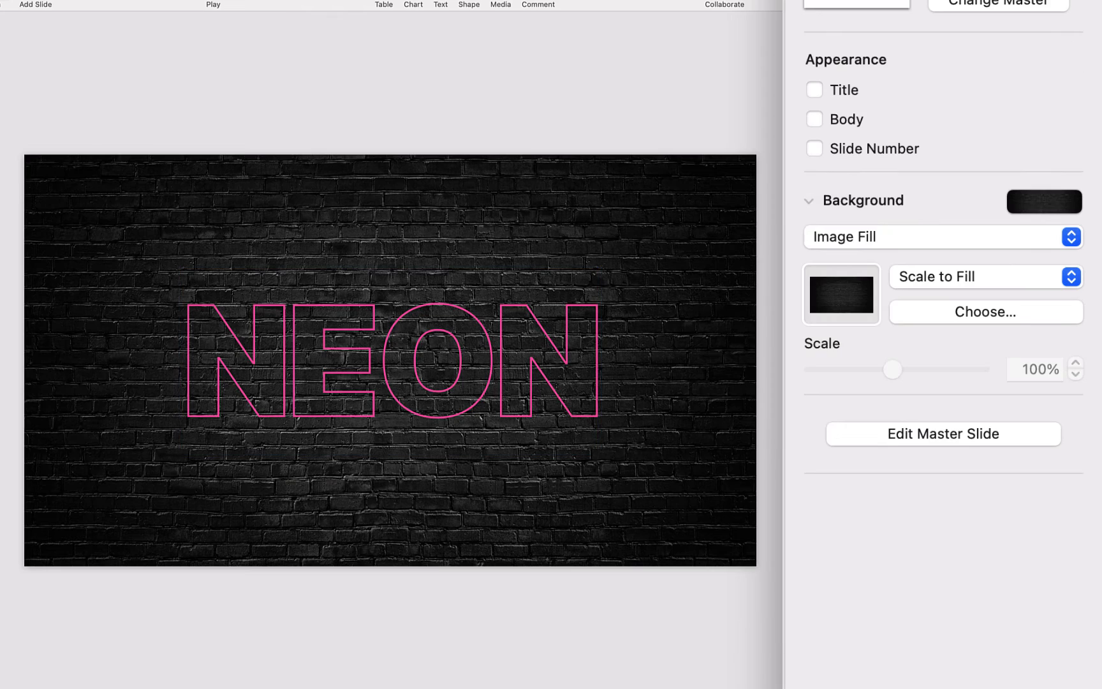
# Turn on the character shadow for the "NEON" text and color it the same pink as the outline
pyautogui.click(590, 417)
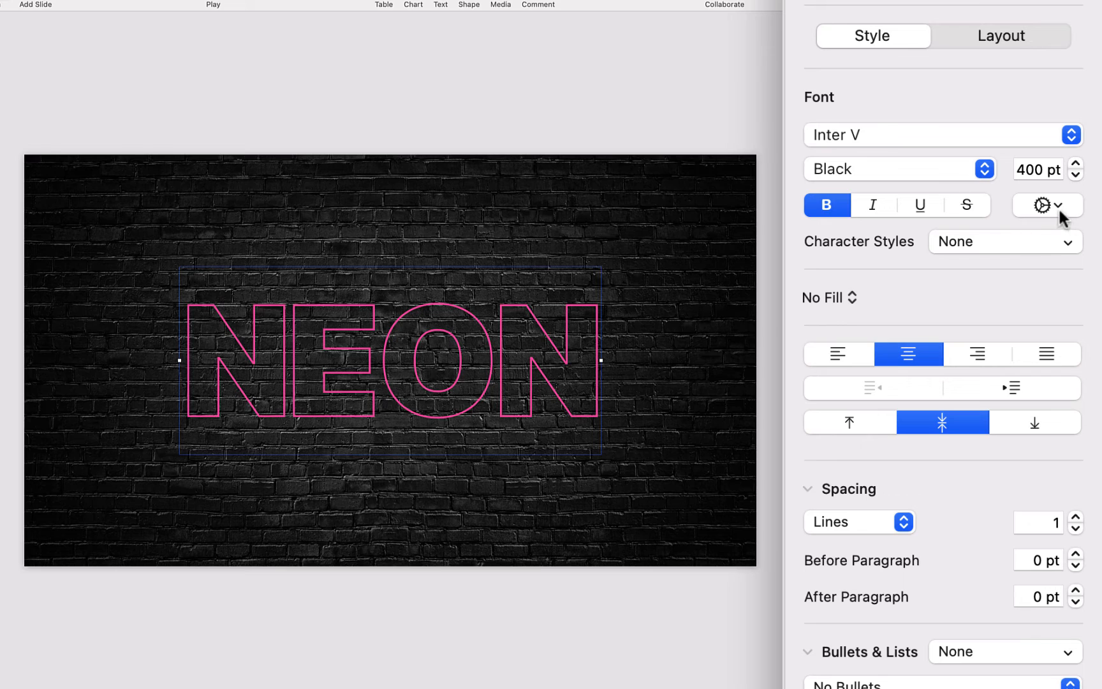
pyautogui.click(1080, 206)
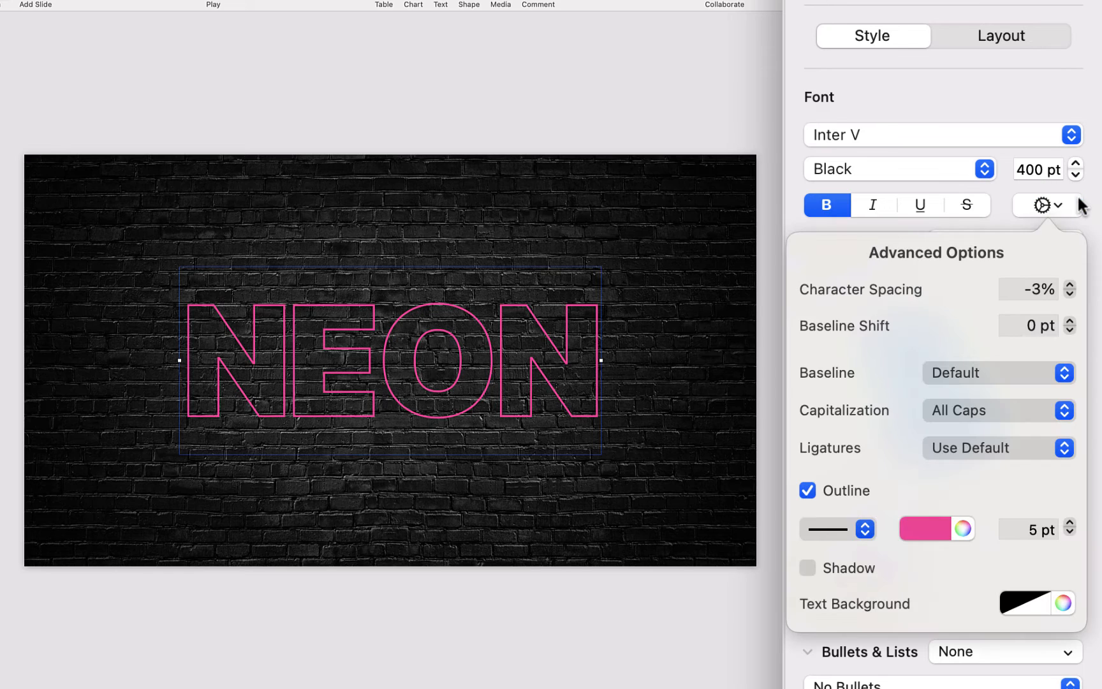
pyautogui.scroll(-4, 866, 479)
pyautogui.click(826, 464)
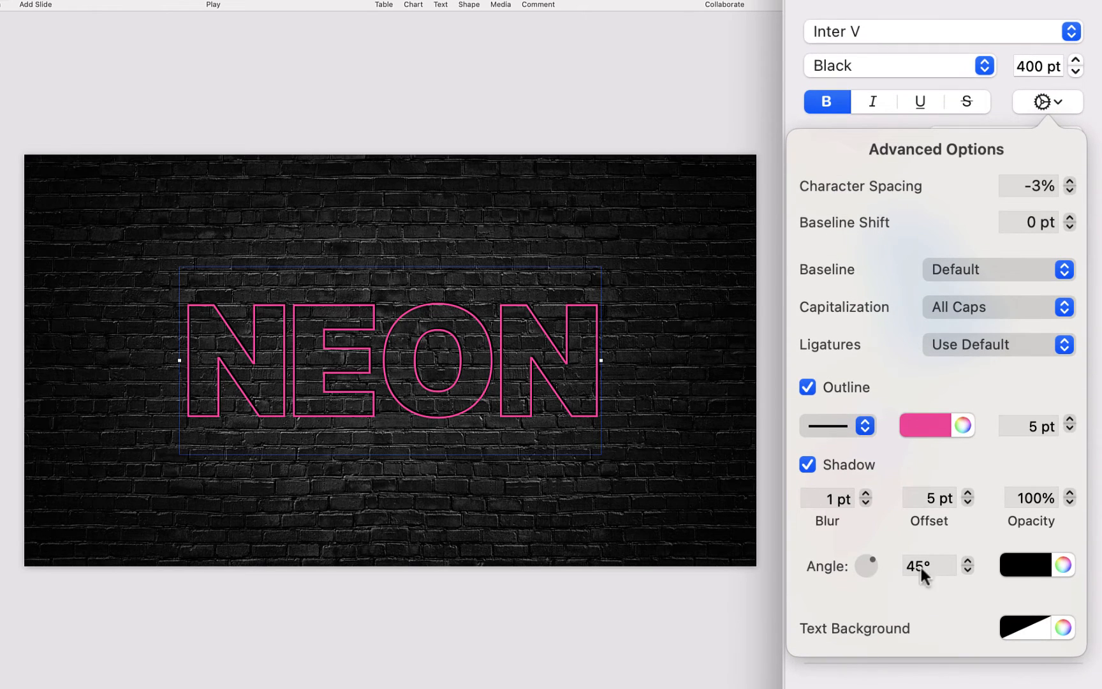
pyautogui.click(1028, 573)
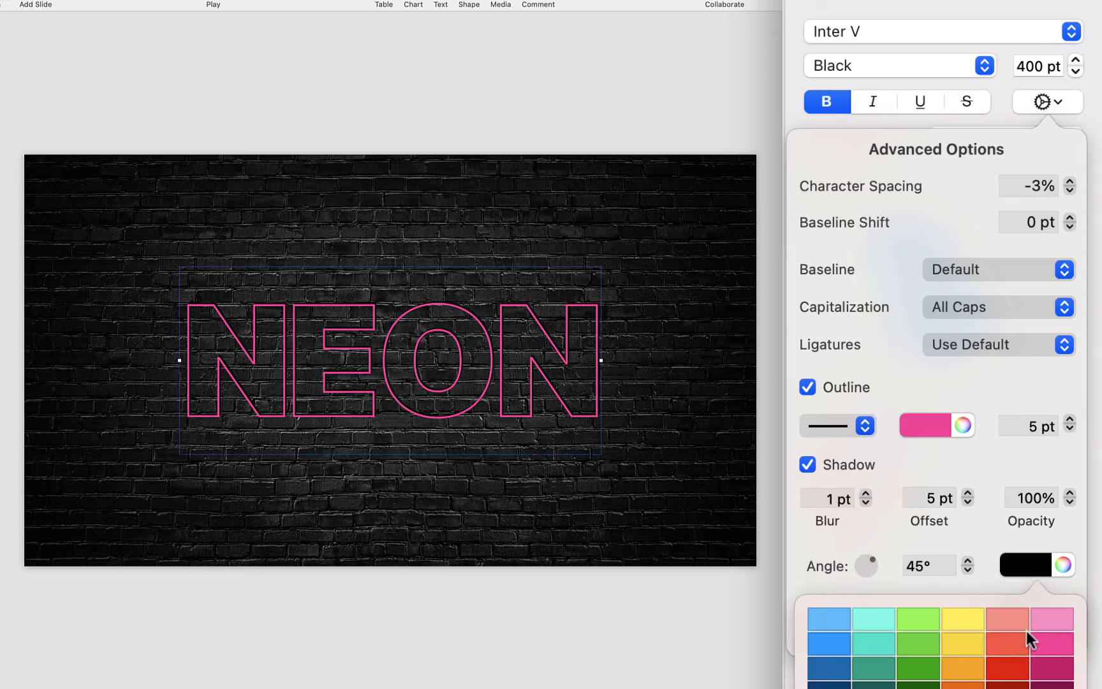
pyautogui.click(1047, 651)
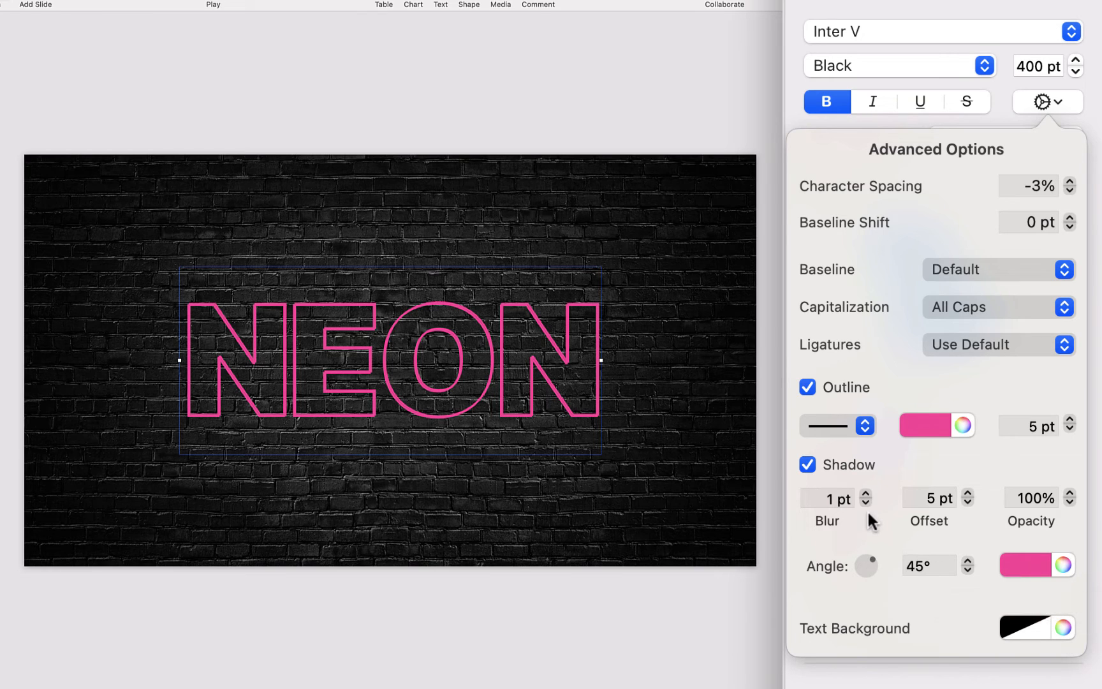
# Set the pink text shadow's offset to 0 pt and its blur to 68 pt to form a glow
pyautogui.click(909, 498)
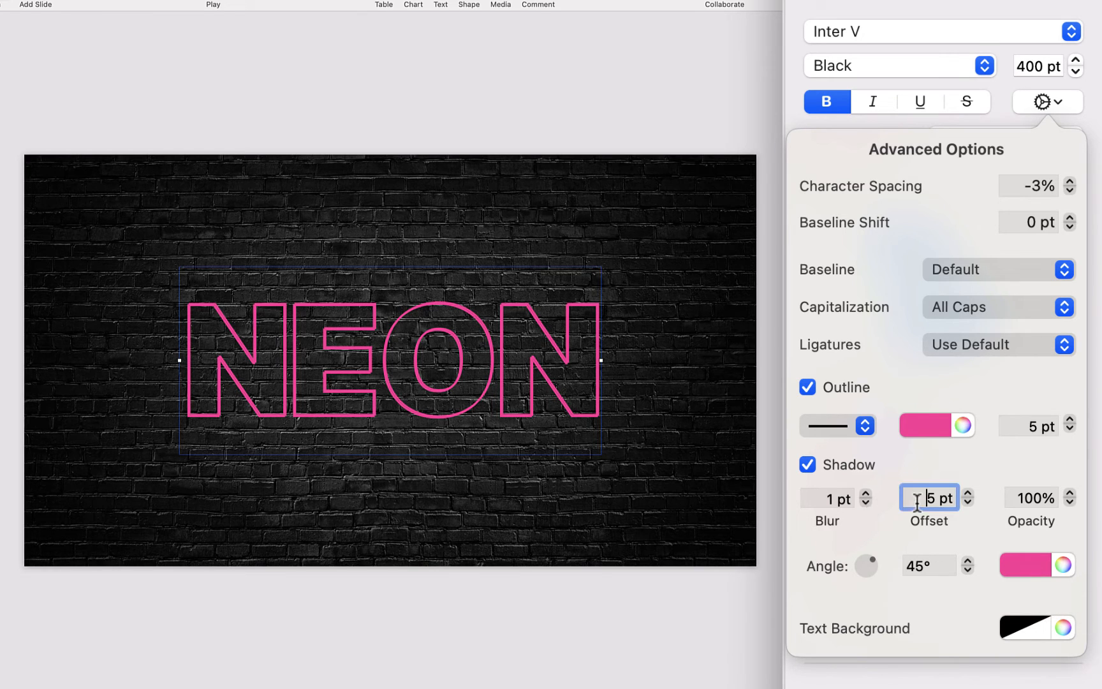
pyautogui.click(968, 502)
pyautogui.click(967, 503)
pyautogui.click(967, 503)
pyautogui.click(968, 502)
pyautogui.click(967, 502)
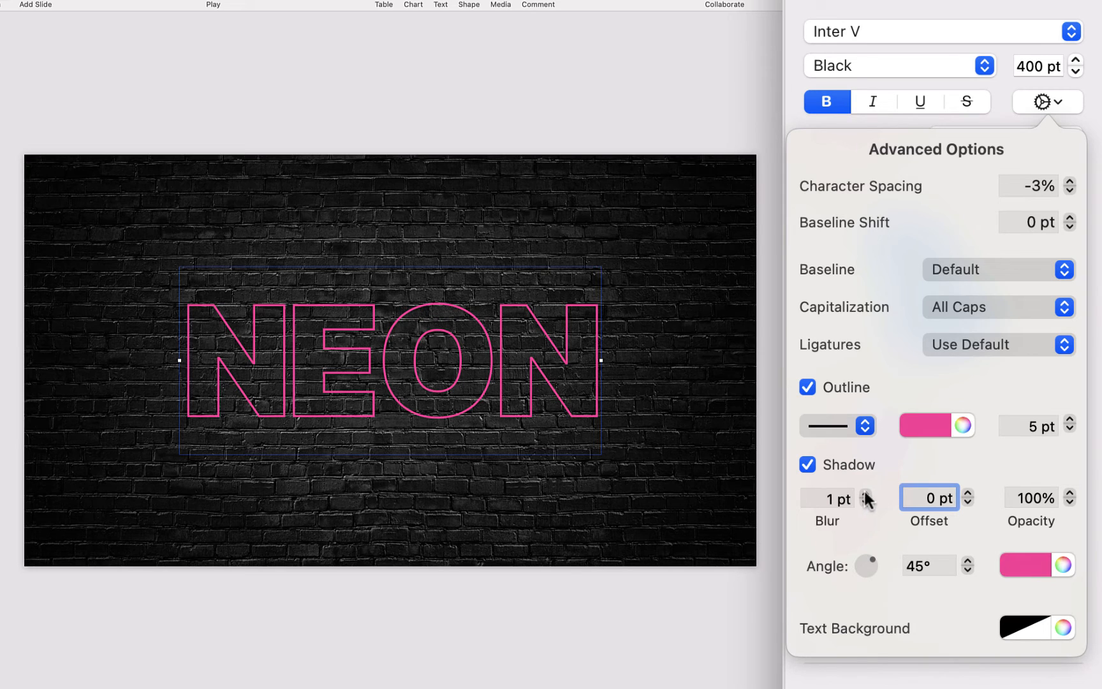
pyautogui.moveTo(864, 493); pyautogui.dragTo(866, 494)
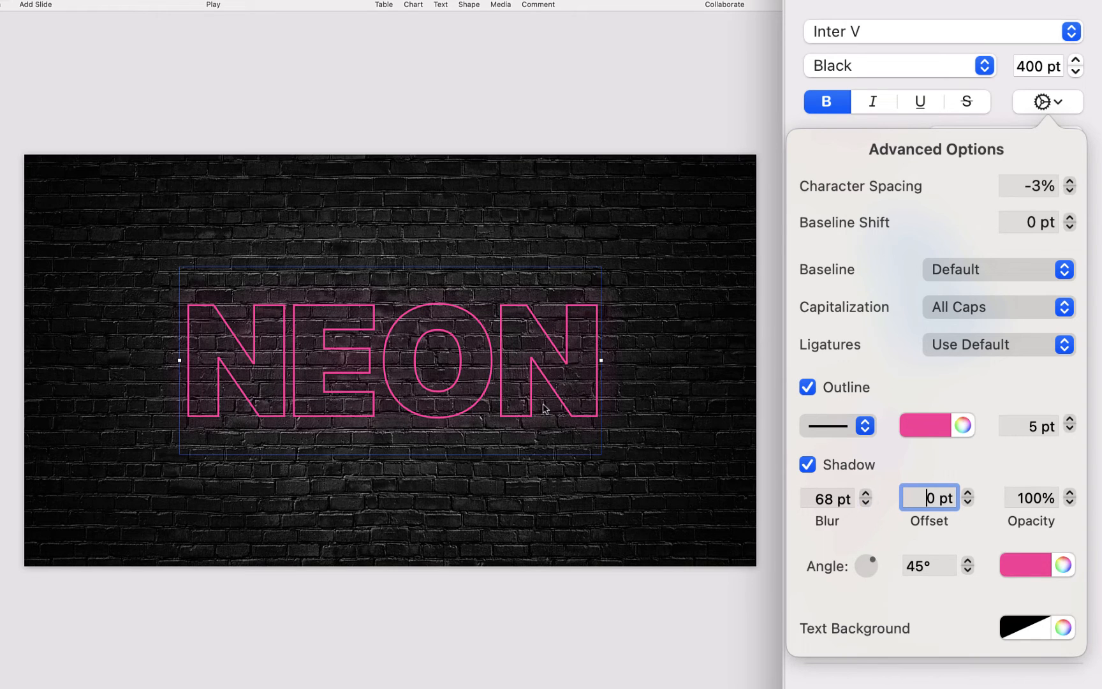
pyautogui.click(714, 423)
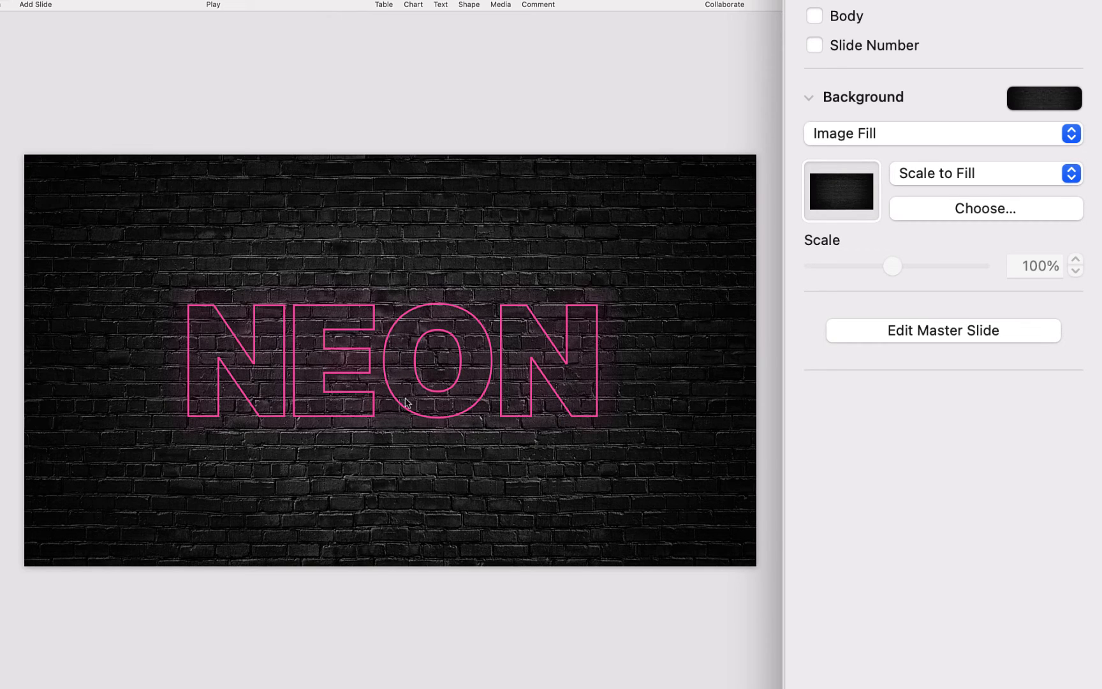
# Add a black drop shadow to the "NEON" text box through its object style
pyautogui.click(567, 320)
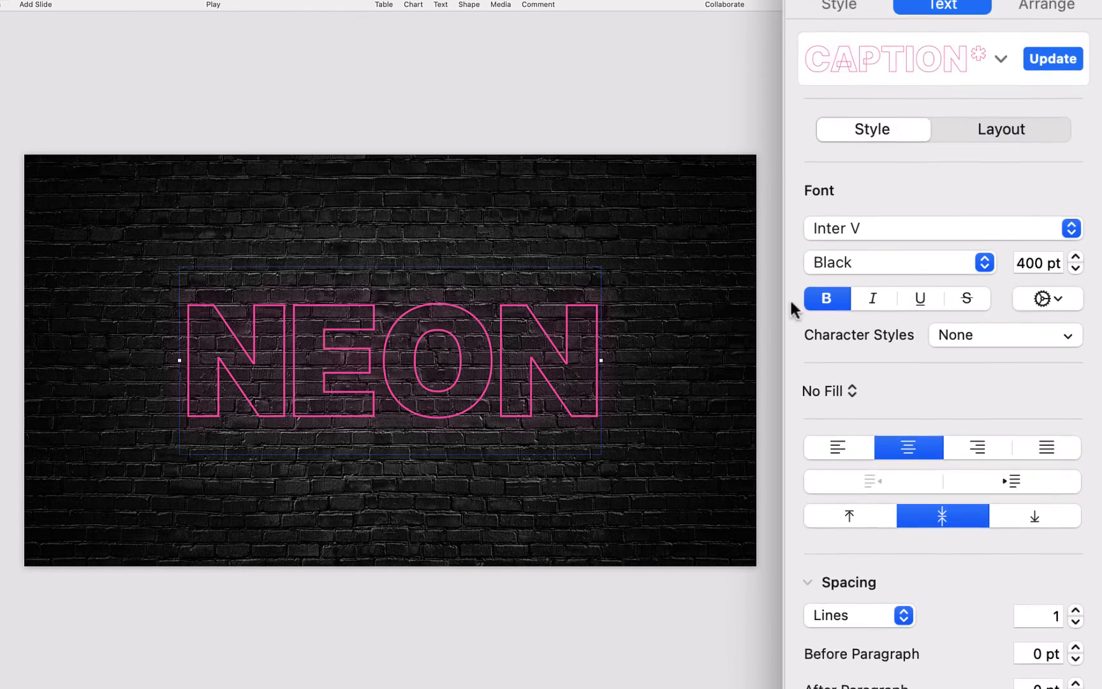
pyautogui.scroll(3, 791, 309)
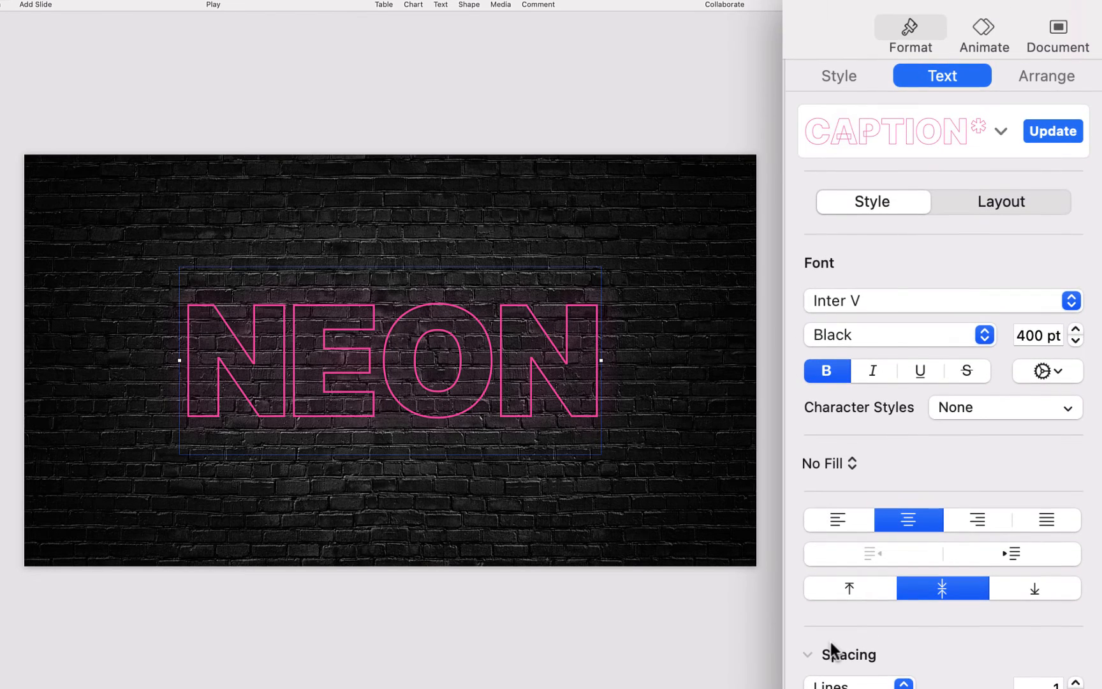
pyautogui.click(832, 78)
pyautogui.click(834, 568)
pyautogui.click(834, 589)
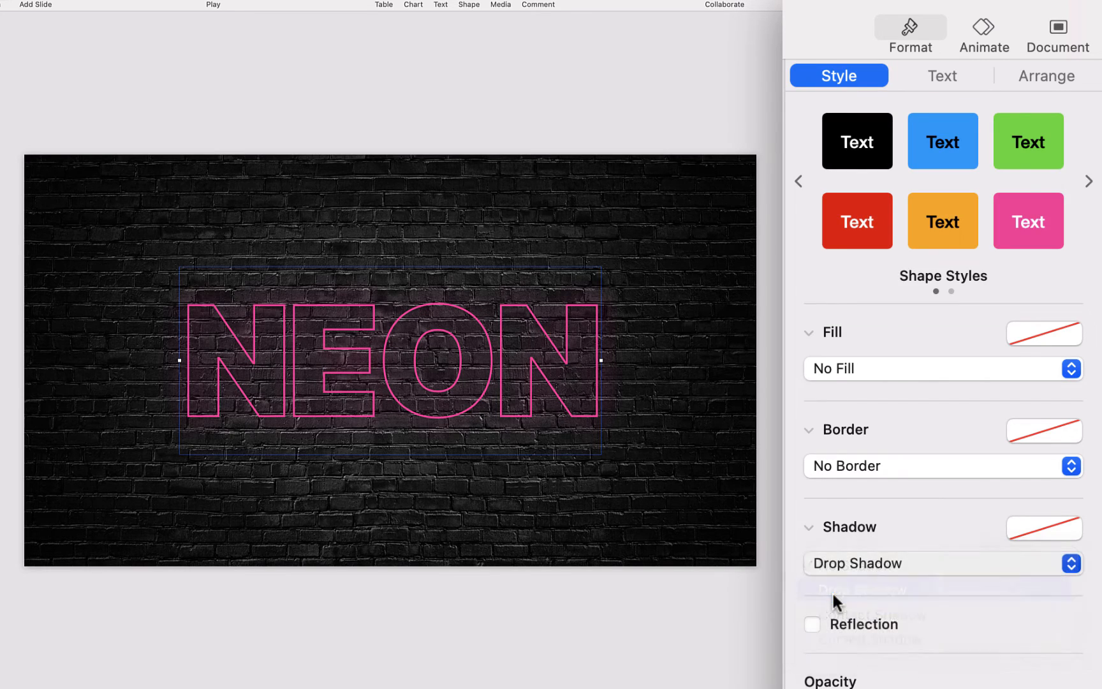
pyautogui.scroll(-5, 917, 610)
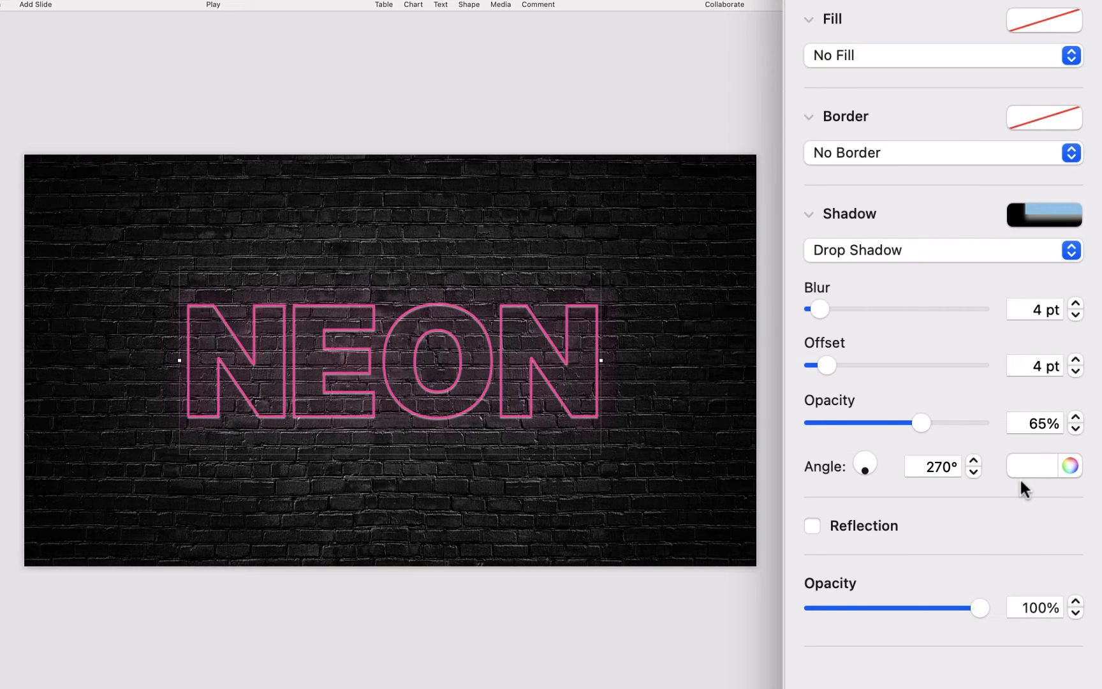
pyautogui.click(1023, 473)
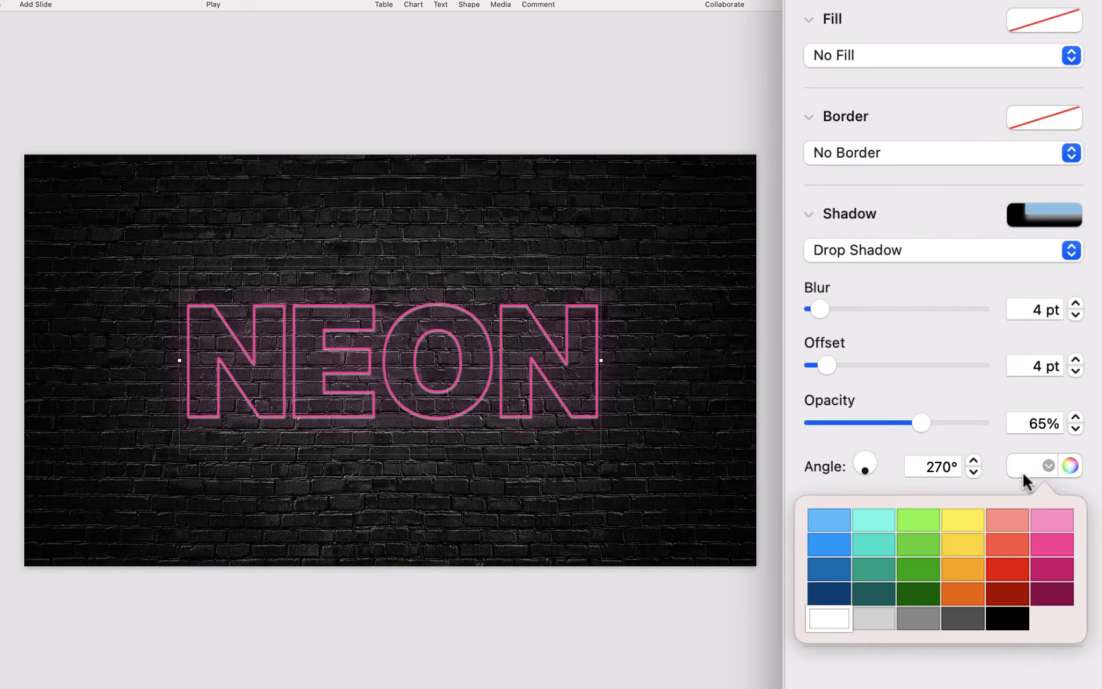
pyautogui.click(1001, 619)
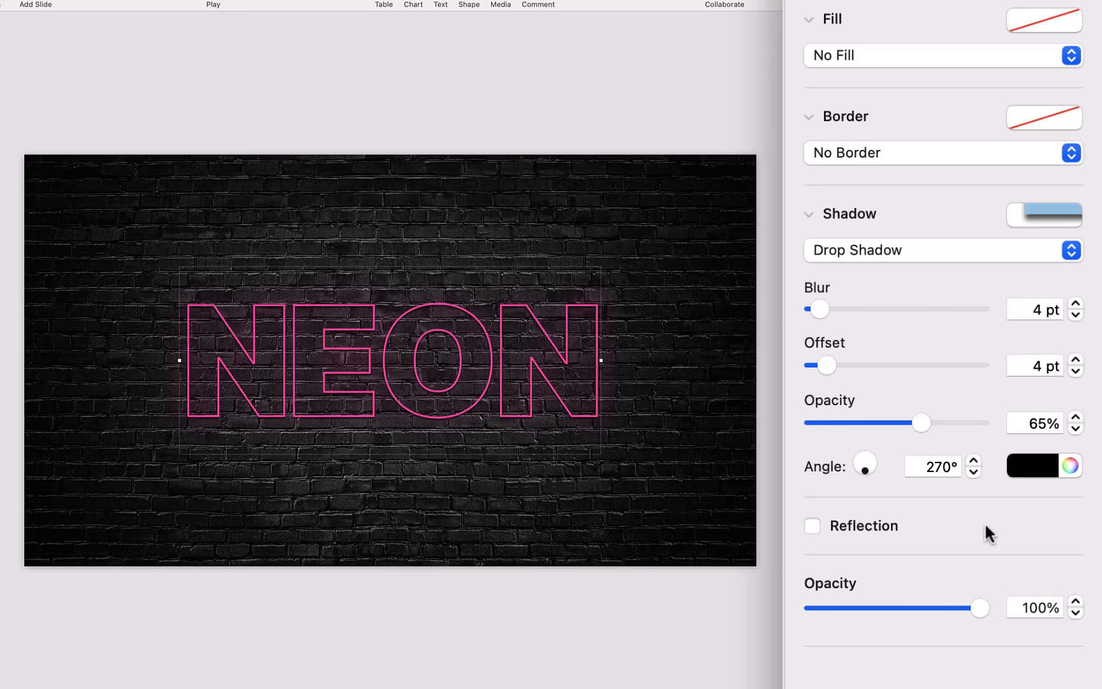
# Set the black drop shadow's blur to 6 pt and its offset to 10 pt
pyautogui.click(1076, 305)
pyautogui.click(1076, 305)
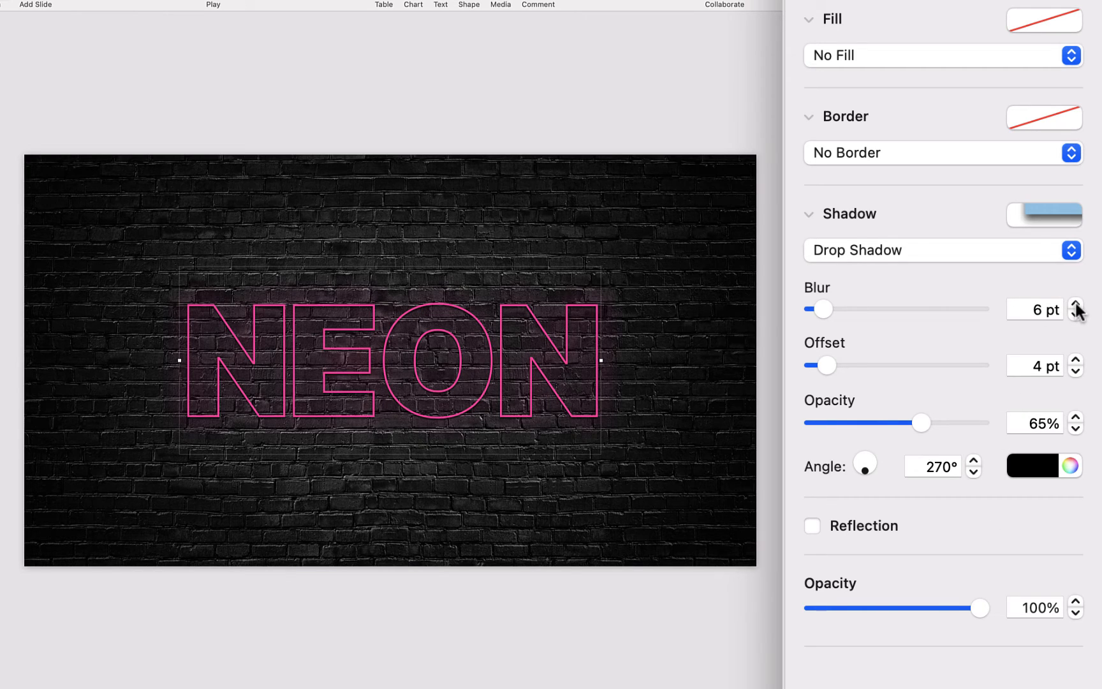
pyautogui.click(1076, 360)
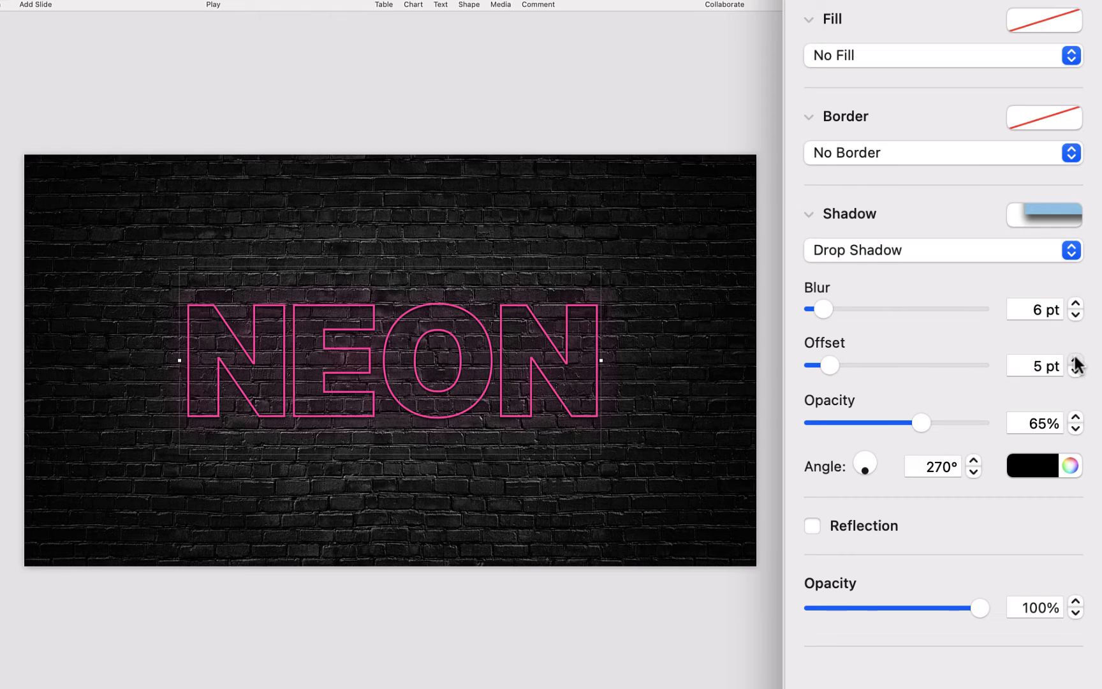
pyautogui.click(1076, 361)
pyautogui.click(1075, 361)
pyautogui.click(1076, 360)
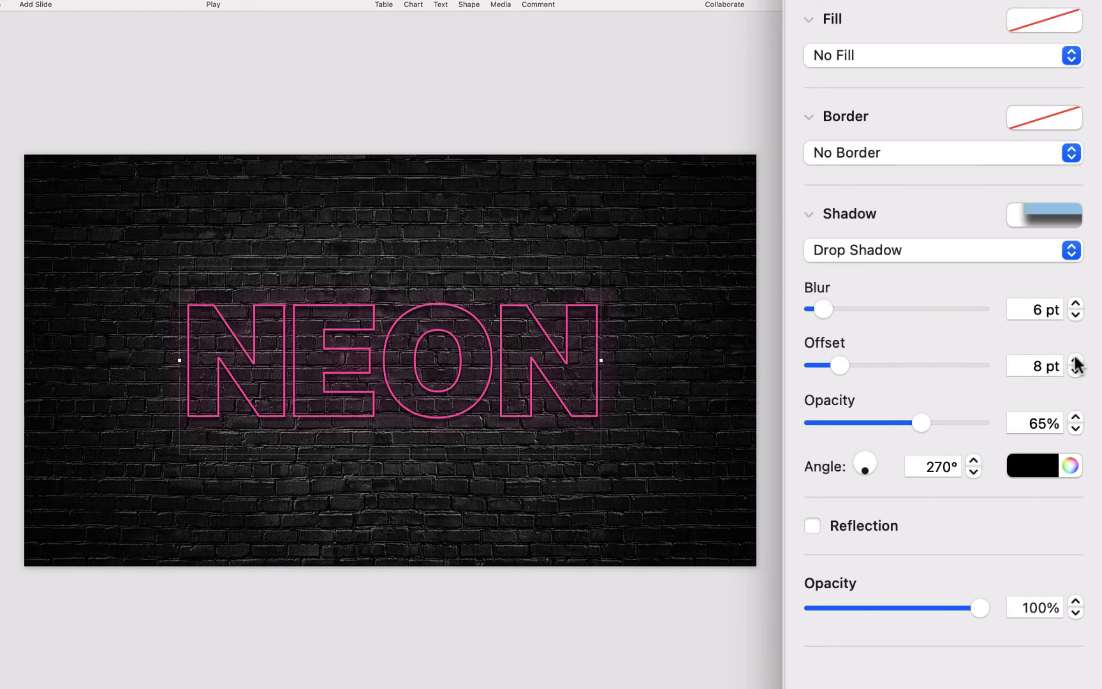
pyautogui.click(1075, 360)
pyautogui.click(1075, 360)
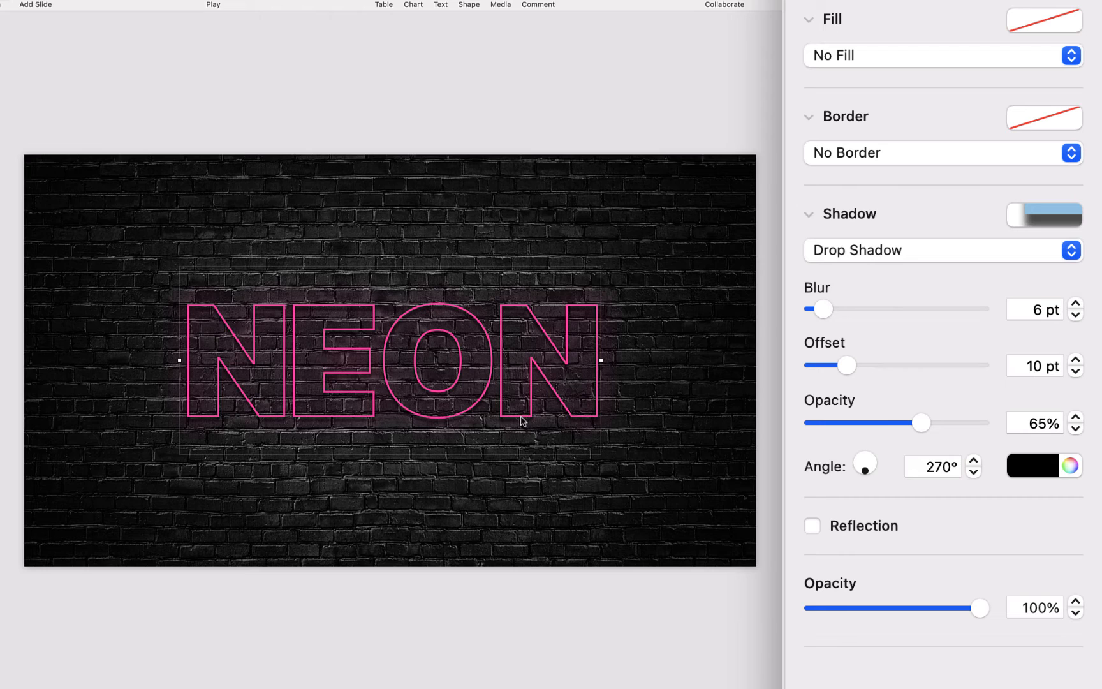
# Set the black drop shadow's opacity to 75%
pyautogui.doubleClick(1031, 426)
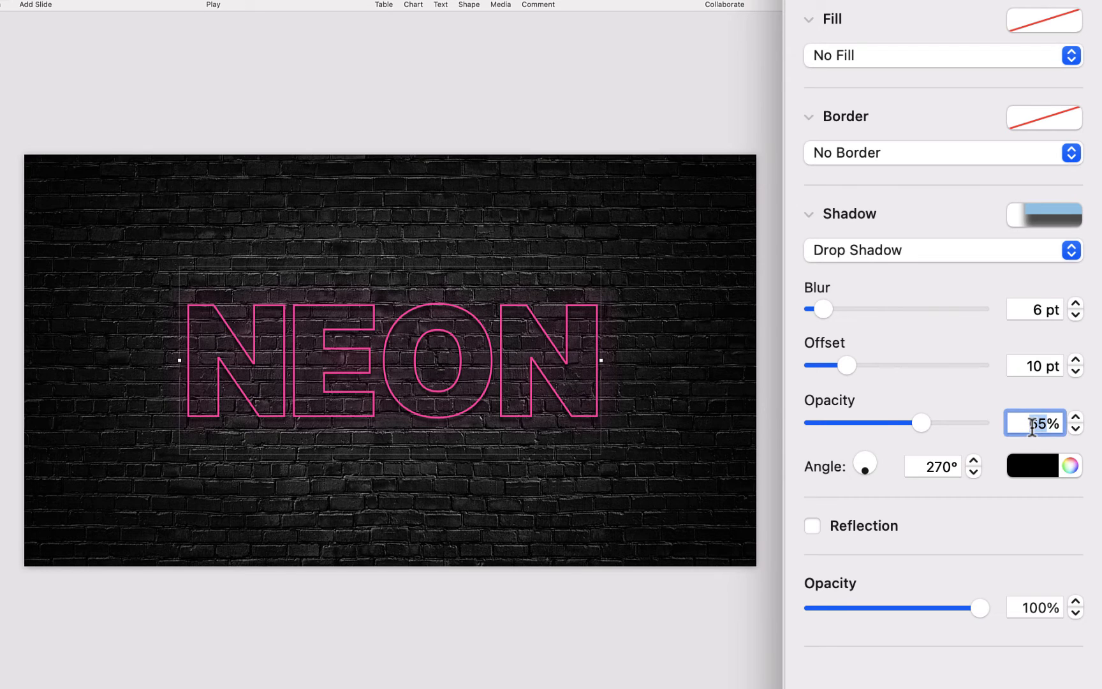
pyautogui.write('75')
pyautogui.press('Return')
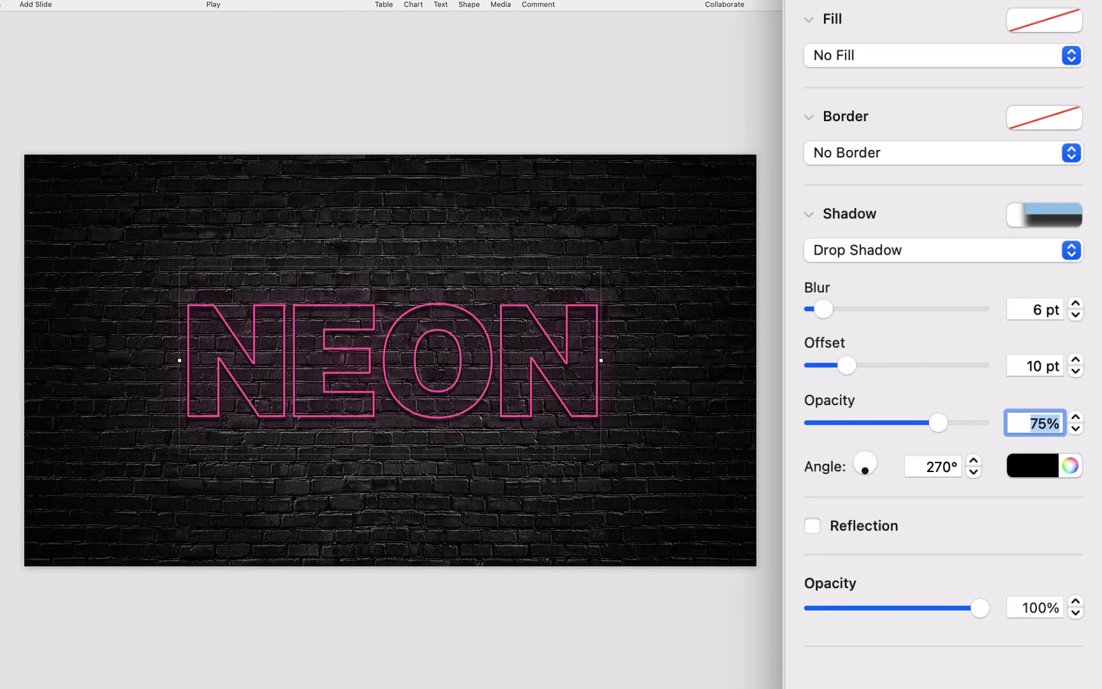
pyautogui.click(770, 408)
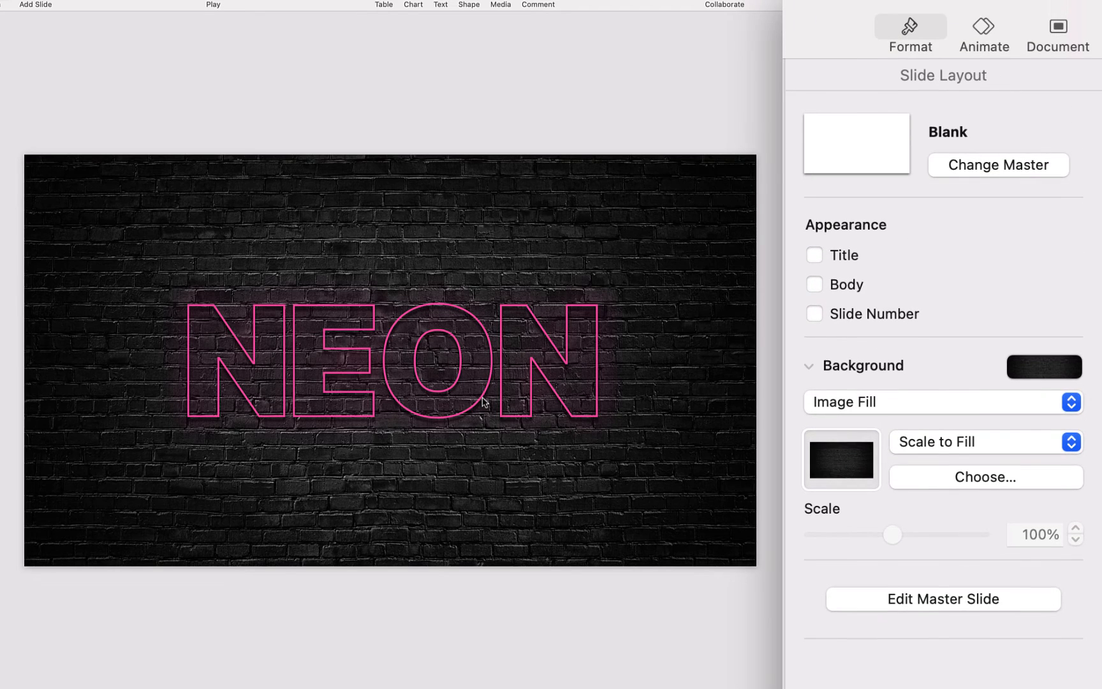
# Duplicate the "NEON" text box and move the copy above the original, near the slide's upper edge
pyautogui.click(483, 402)
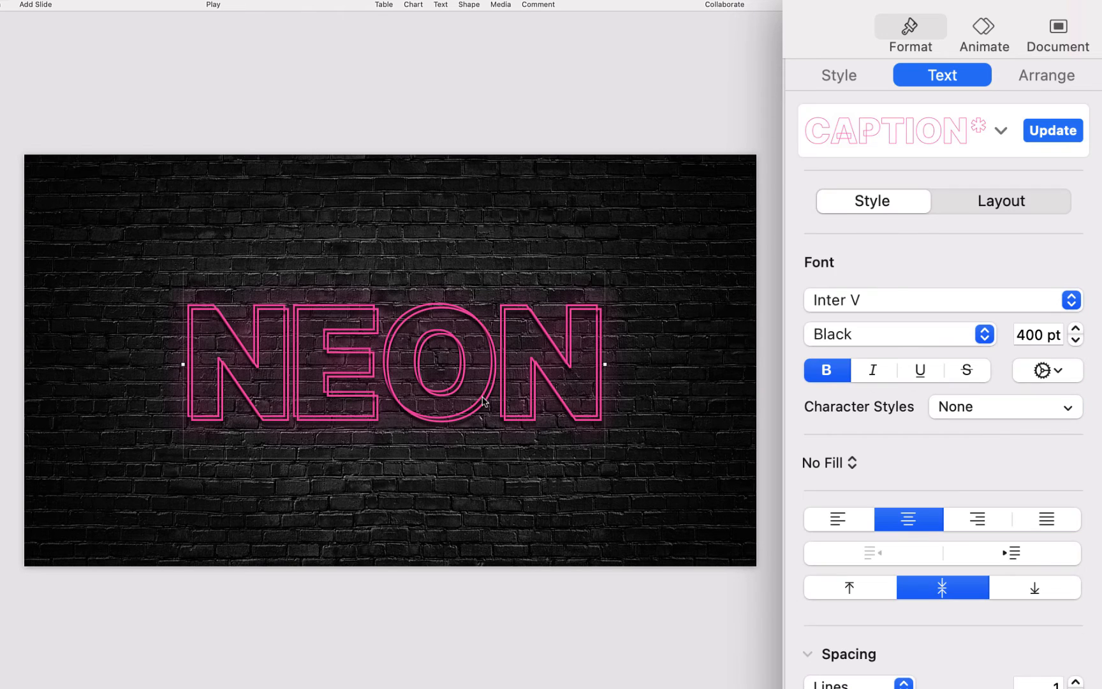
pyautogui.moveTo(482, 402); pyautogui.dragTo(510, 266)
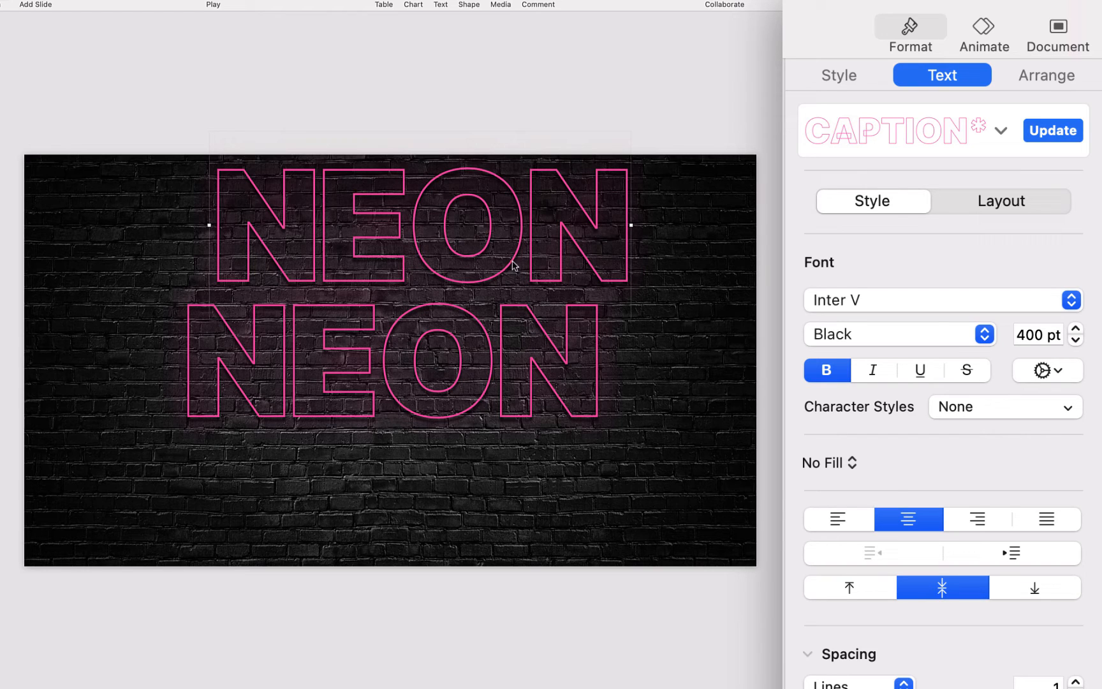
pyautogui.moveTo(510, 265); pyautogui.dragTo(503, 261)
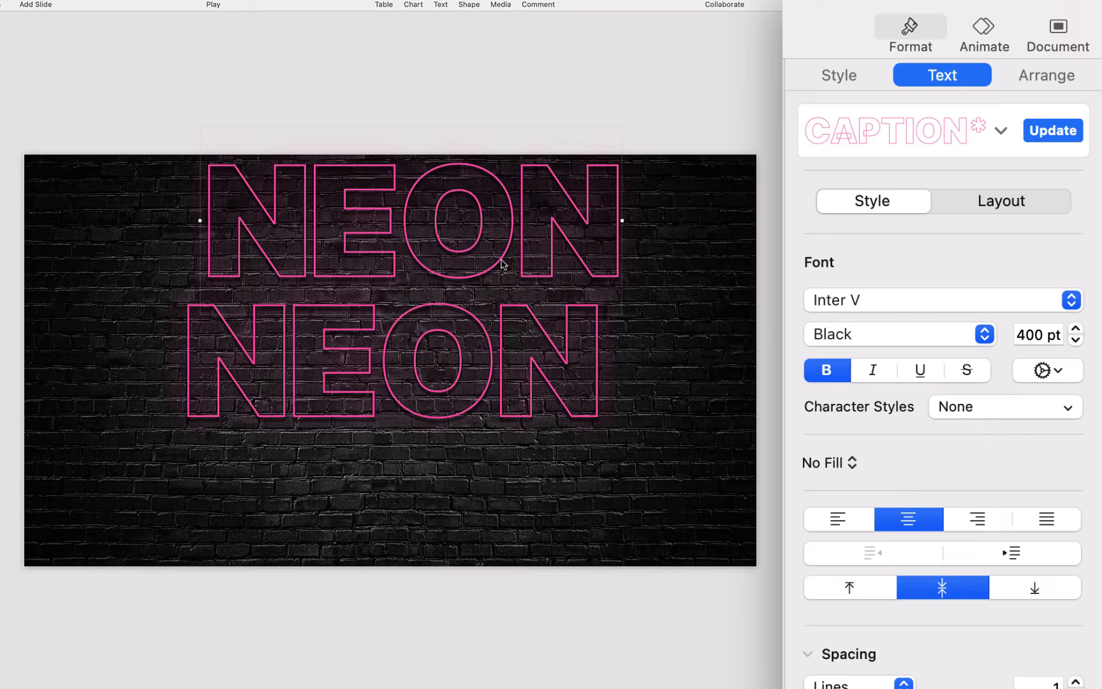
pyautogui.moveTo(501, 258); pyautogui.dragTo(522, 264)
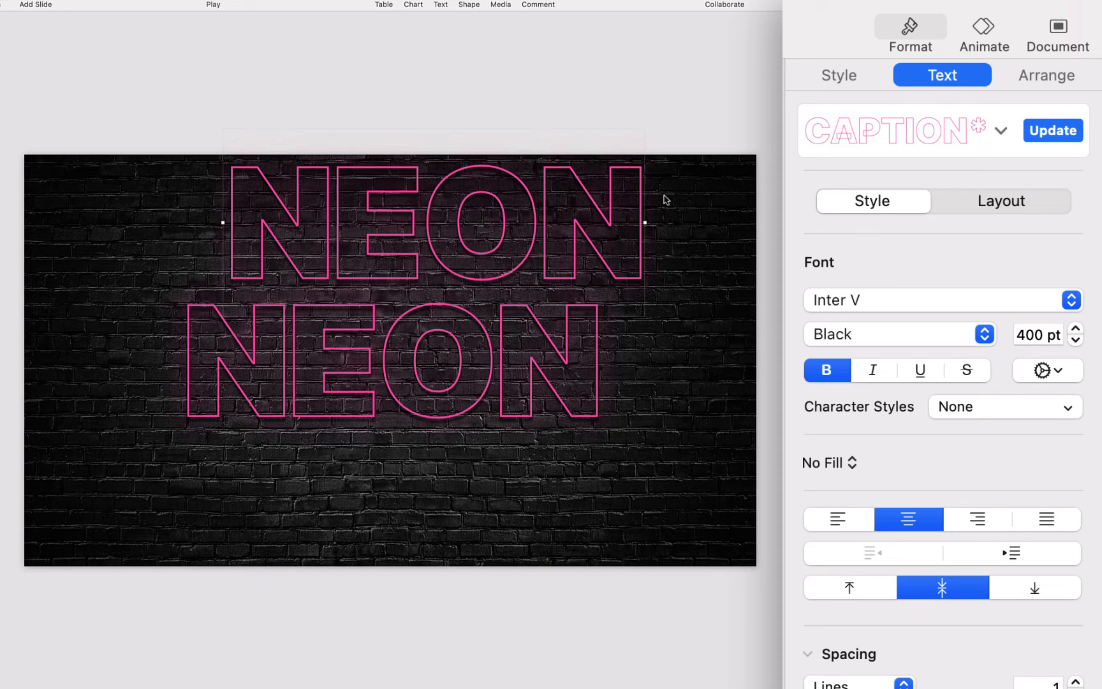
# Reduce the outline thickness of the upper "NEON" copy to 3 pt
pyautogui.scroll(-8, 1071, 357)
pyautogui.click(1074, 153)
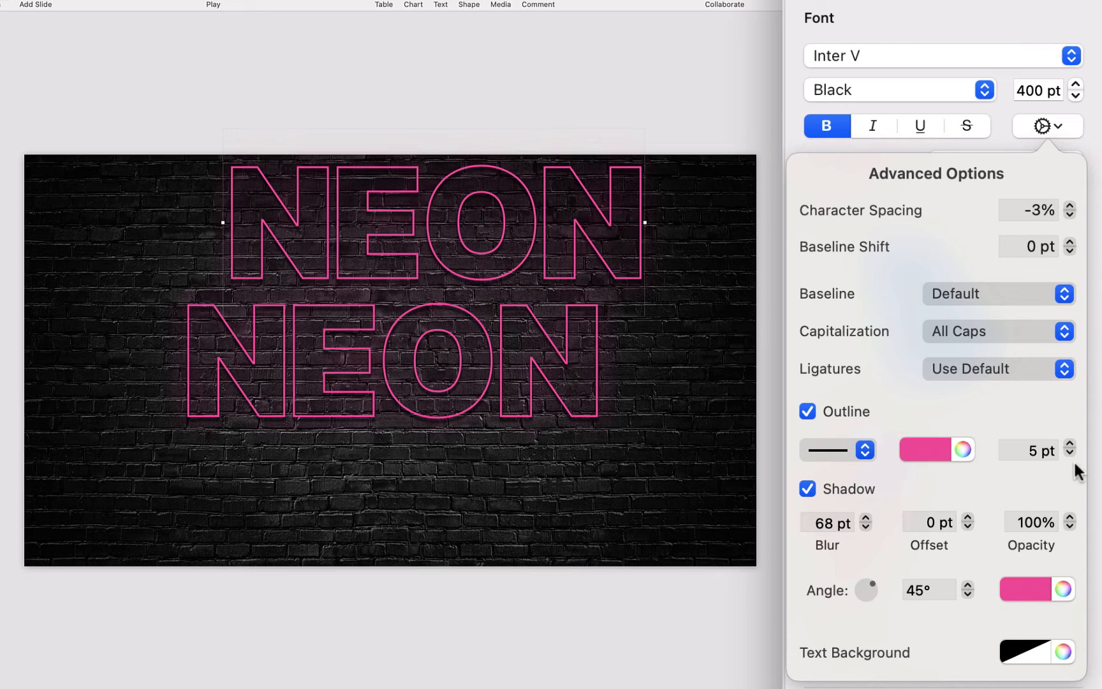
pyautogui.click(1068, 451)
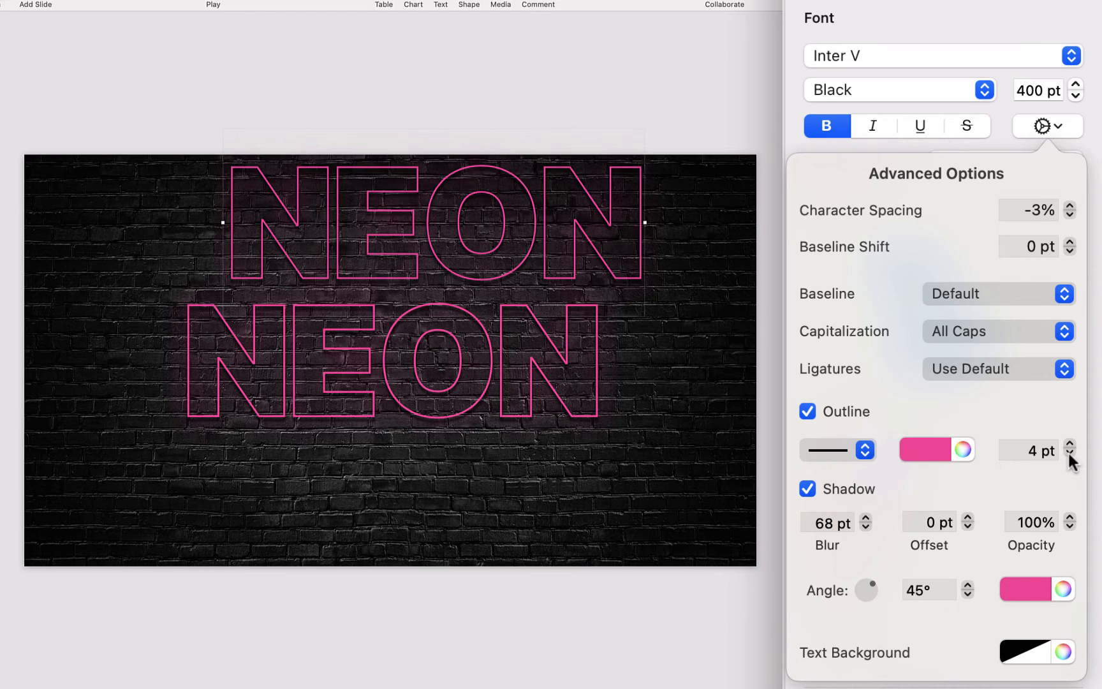
pyautogui.click(1068, 452)
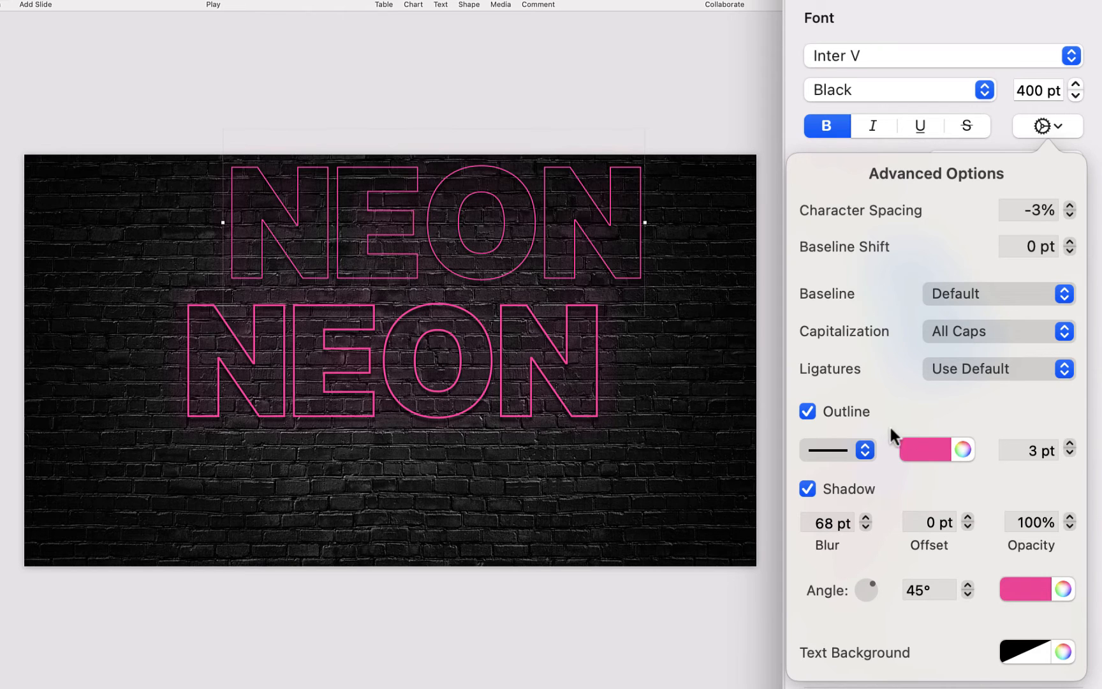
pyautogui.scroll(8, 890, 424)
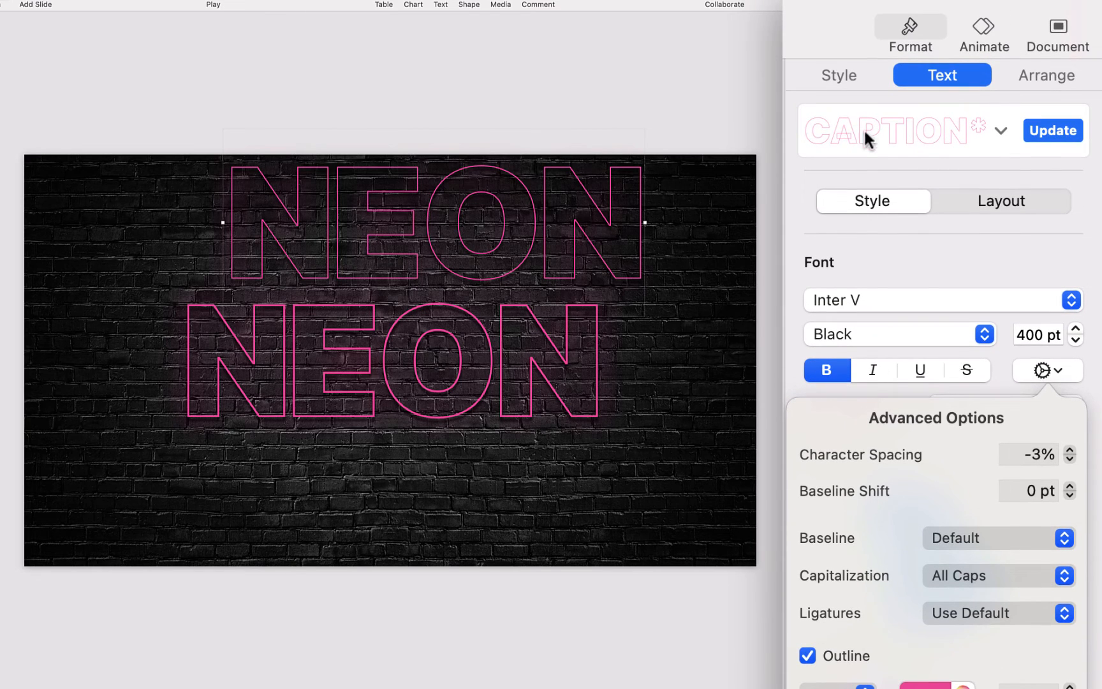
# Change the upper "NEON" copy's drop shadow colour from black to dark pink
pyautogui.click(848, 80)
pyautogui.click(848, 81)
pyautogui.scroll(-10, 1001, 494)
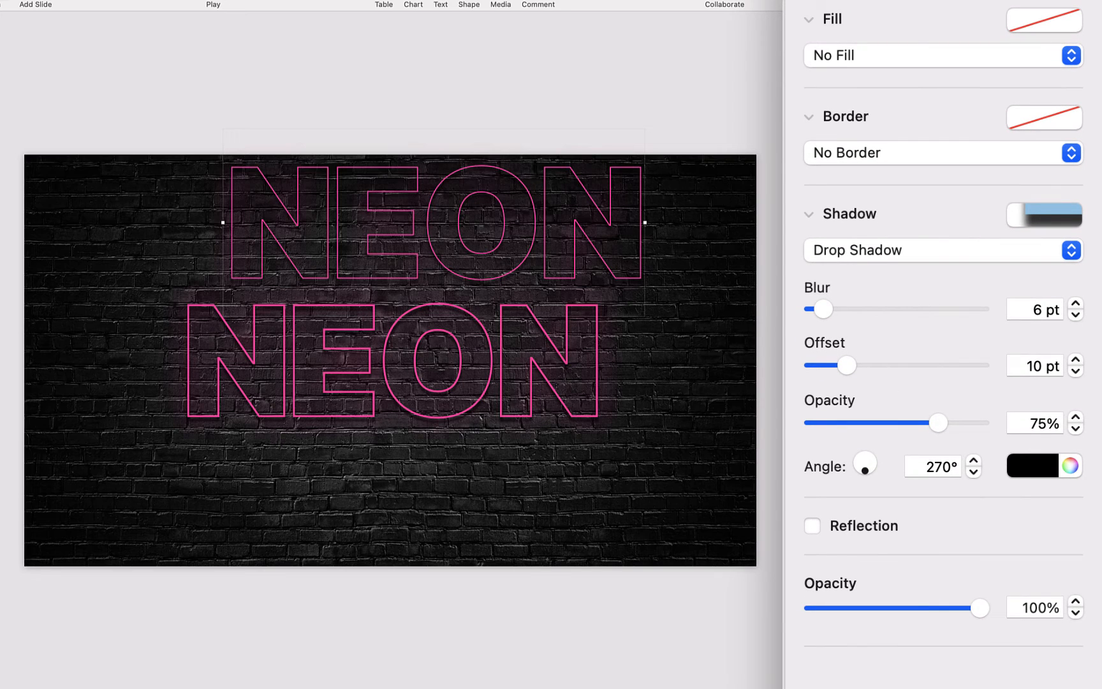
pyautogui.click(1032, 473)
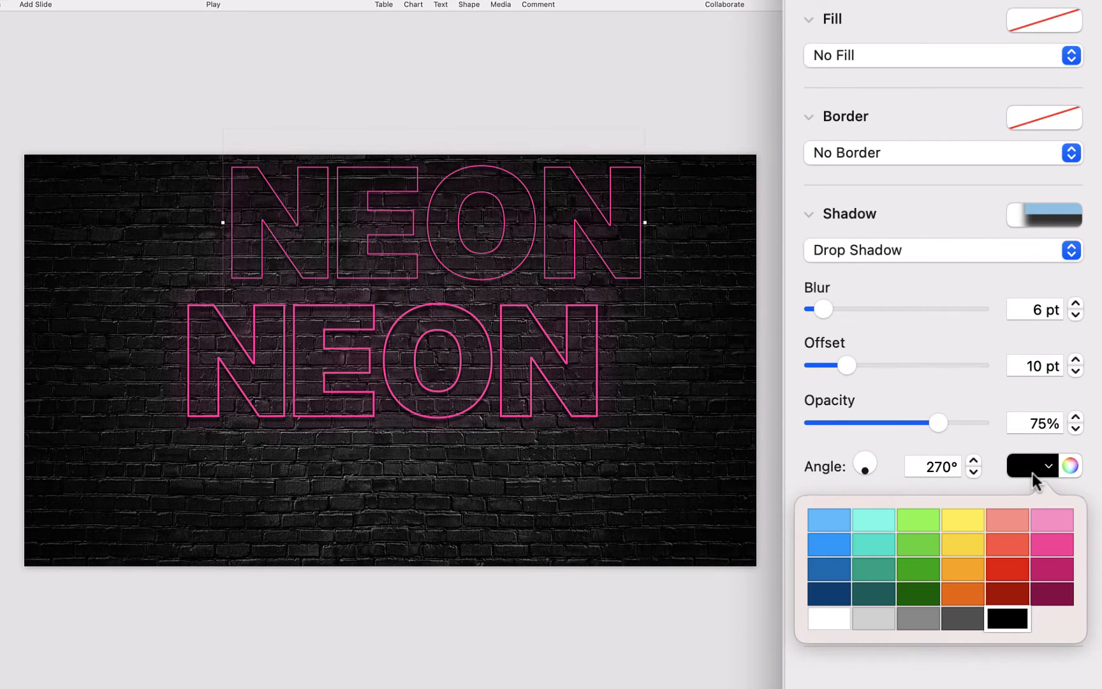
pyautogui.click(1050, 567)
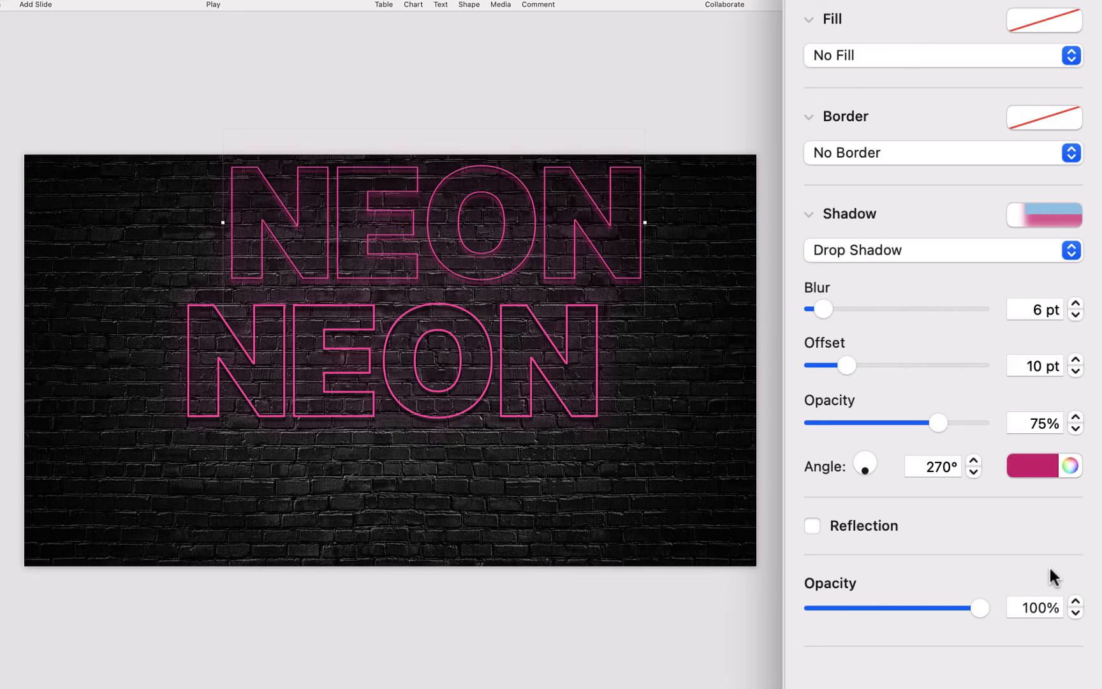
pyautogui.click(1023, 468)
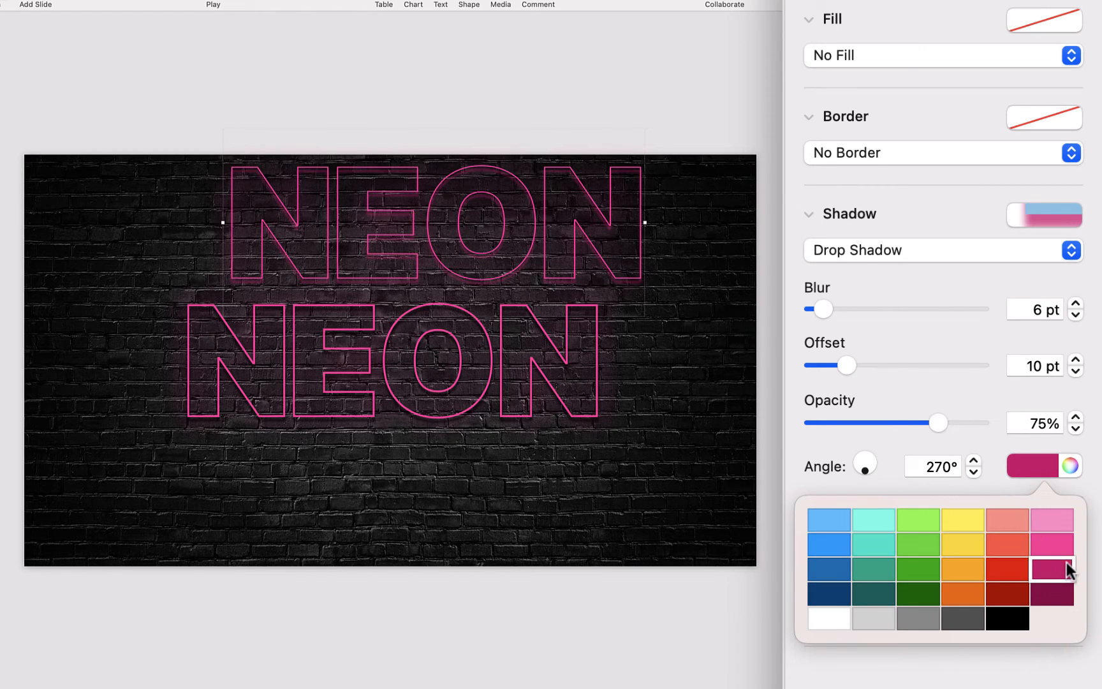
# Set the pink drop shadow's offset to 0 pt, blur to 30 pt and opacity to 100%
pyautogui.click(1076, 371)
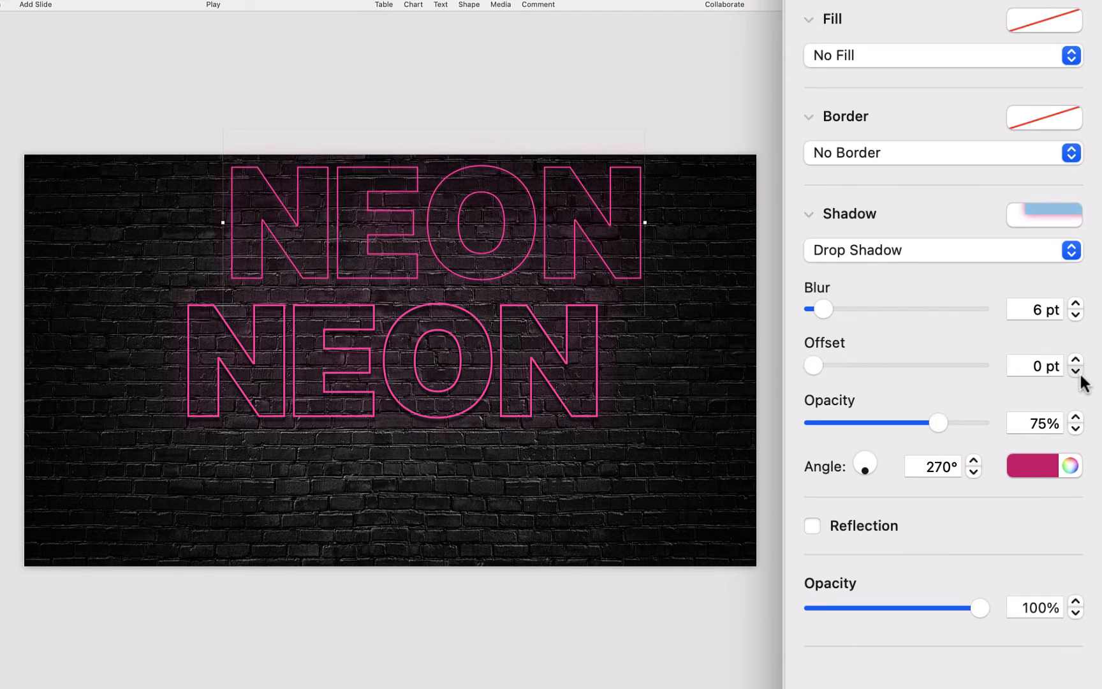
pyautogui.click(1026, 311)
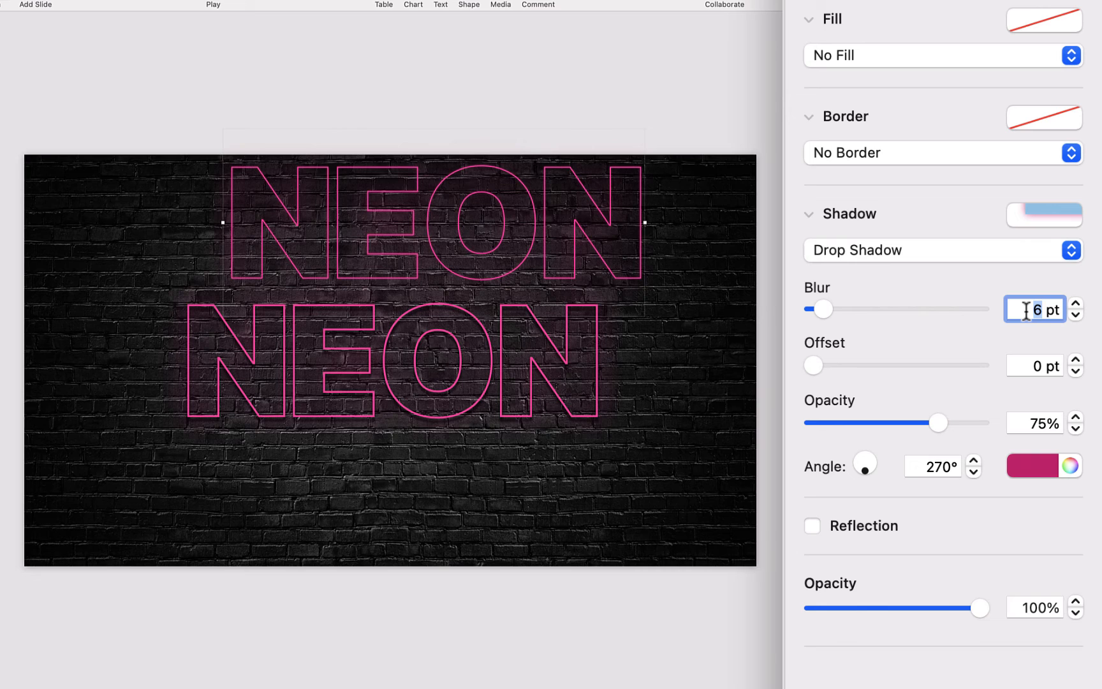
pyautogui.write('30')
pyautogui.press('Return')
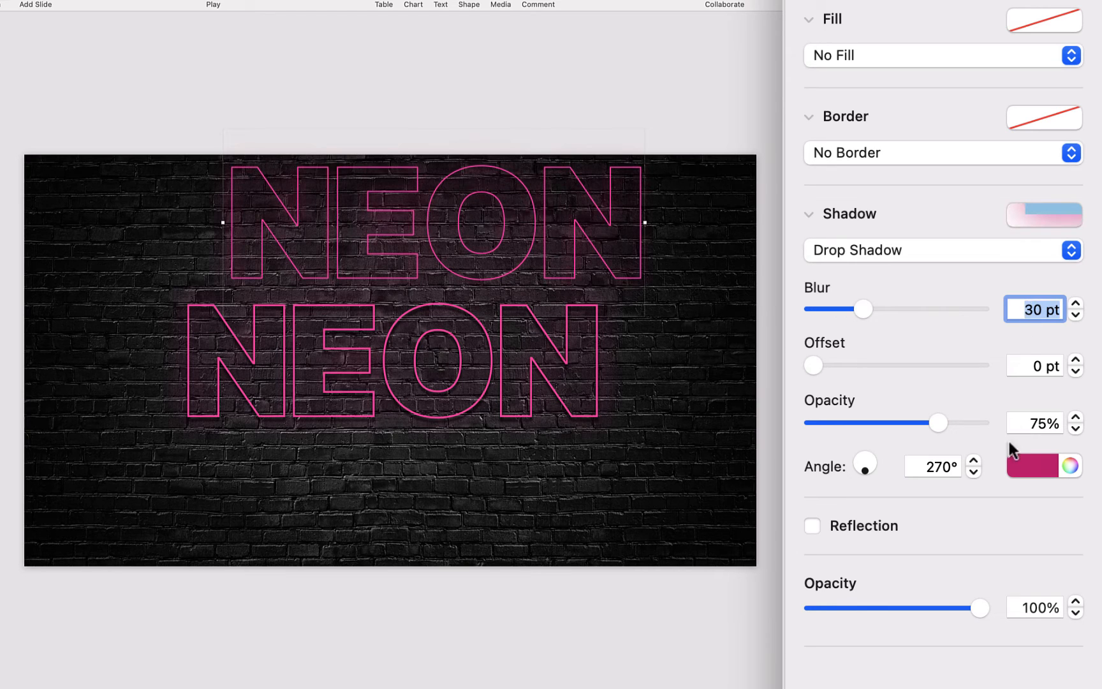
pyautogui.moveTo(937, 424); pyautogui.dragTo(1090, 422)
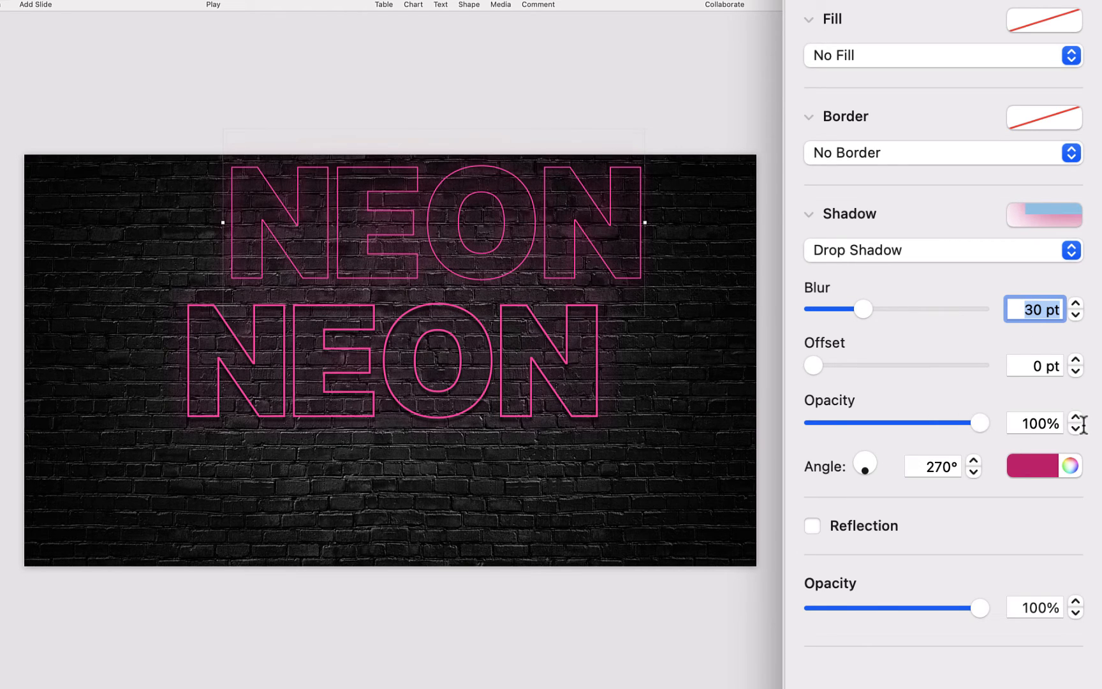
# Place the "NEON" copy exactly over the original text and send it to the back
pyautogui.click(674, 312)
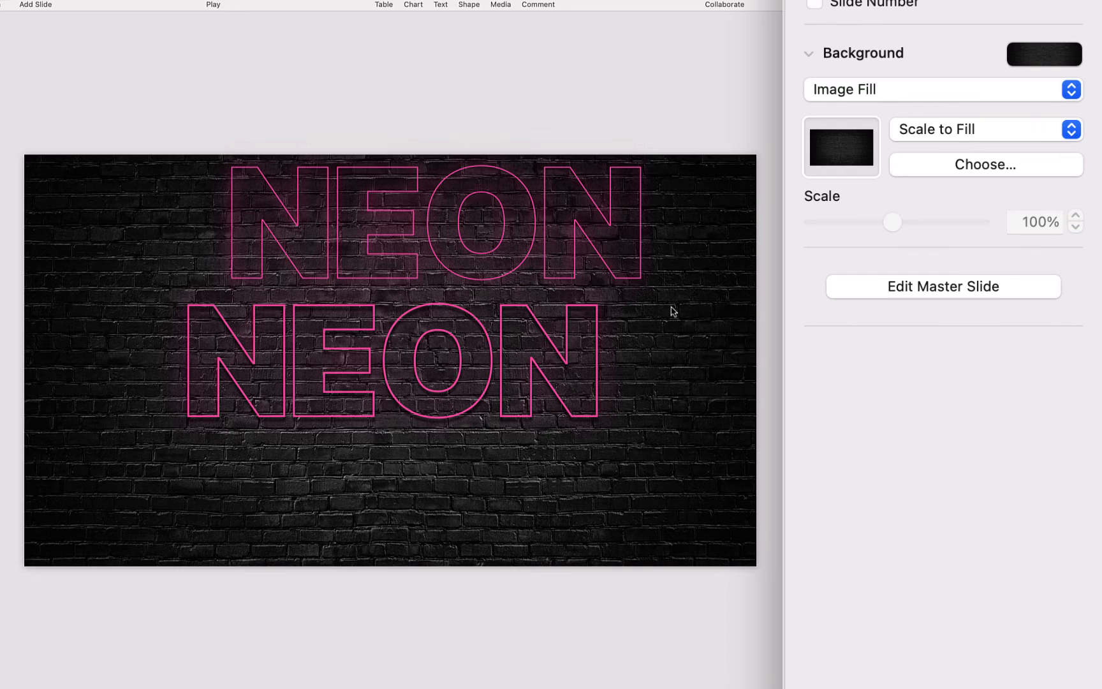
pyautogui.click(634, 281)
pyautogui.moveTo(634, 281); pyautogui.dragTo(587, 418)
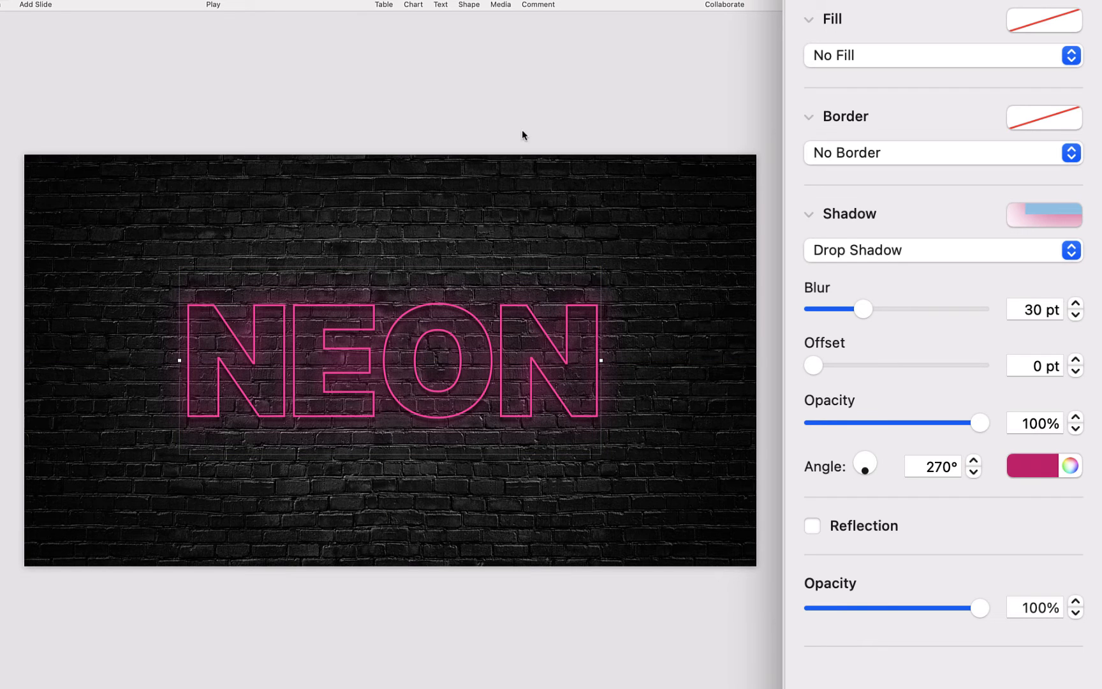
pyautogui.rightClick(550, 338)
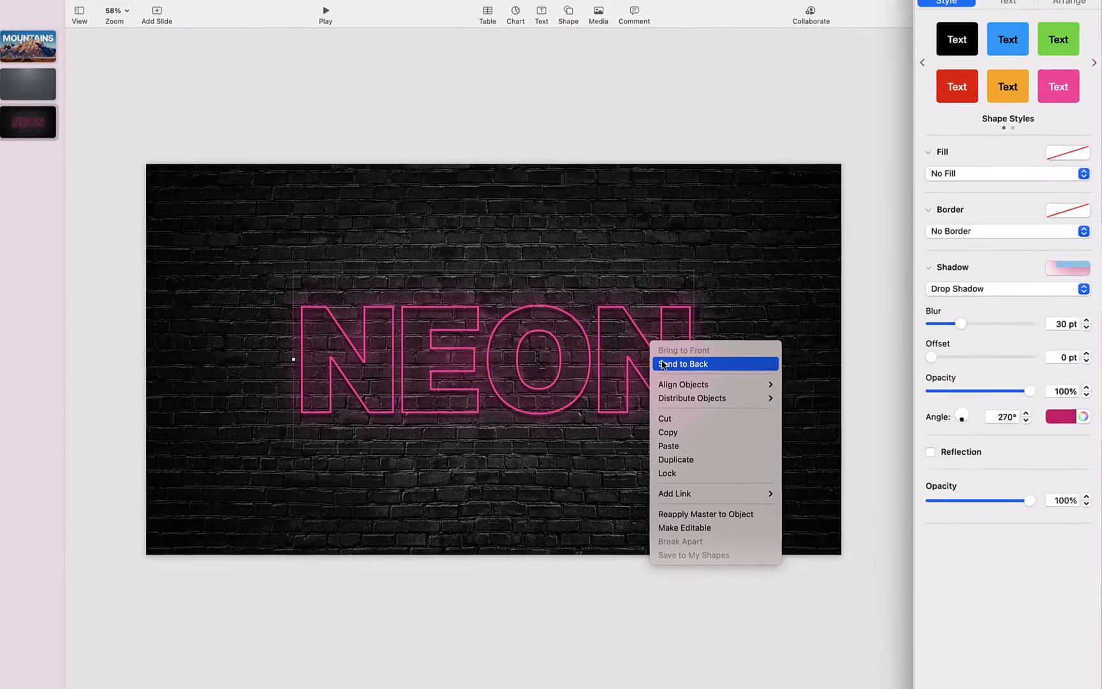
pyautogui.click(663, 364)
pyautogui.click(654, 133)
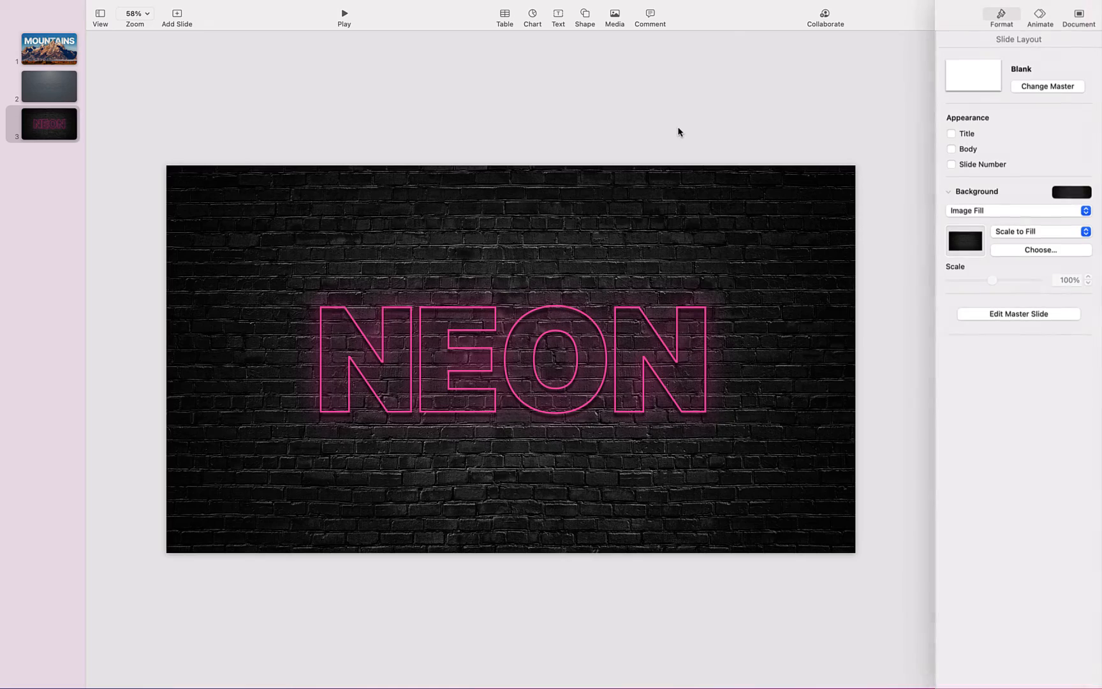
# Preview the "NEON" slide in full-screen playback and return to editing
pyautogui.click(342, 16)
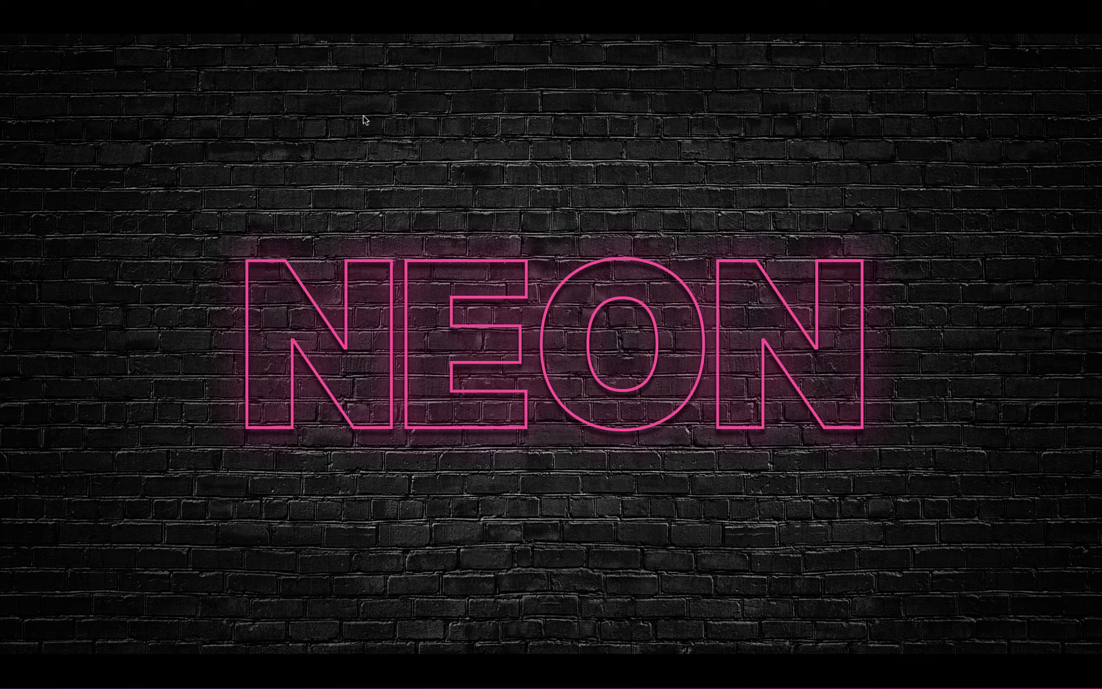
pyautogui.press('Escape')
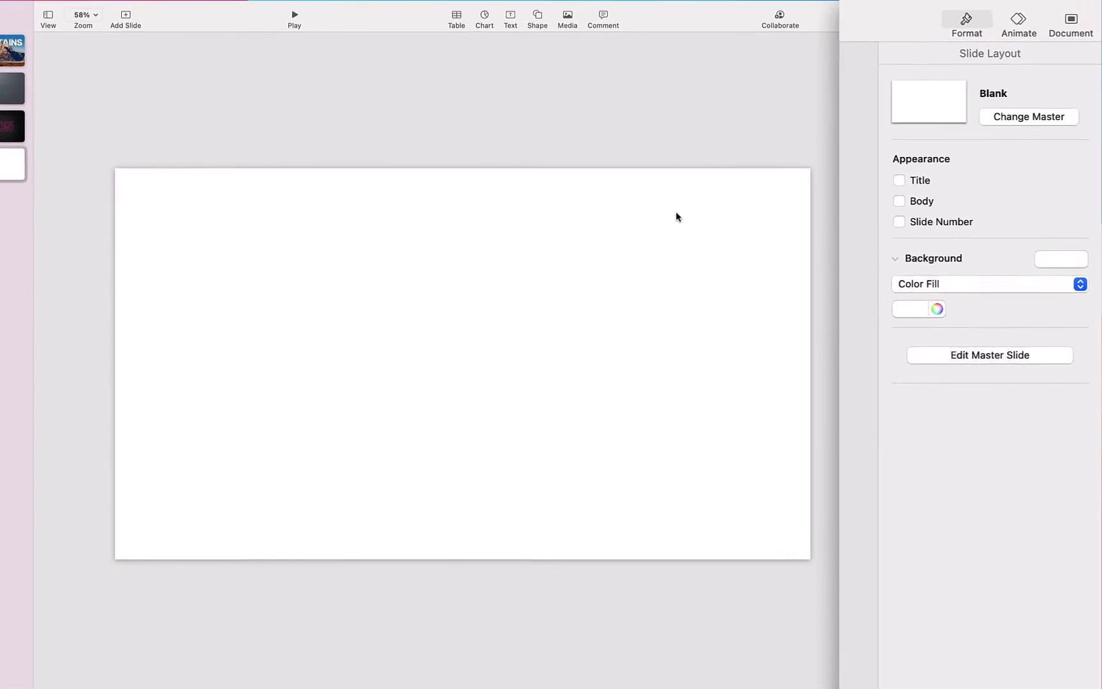
# Fill the new blank slide's background with black and add a text box with white text
pyautogui.click(953, 230)
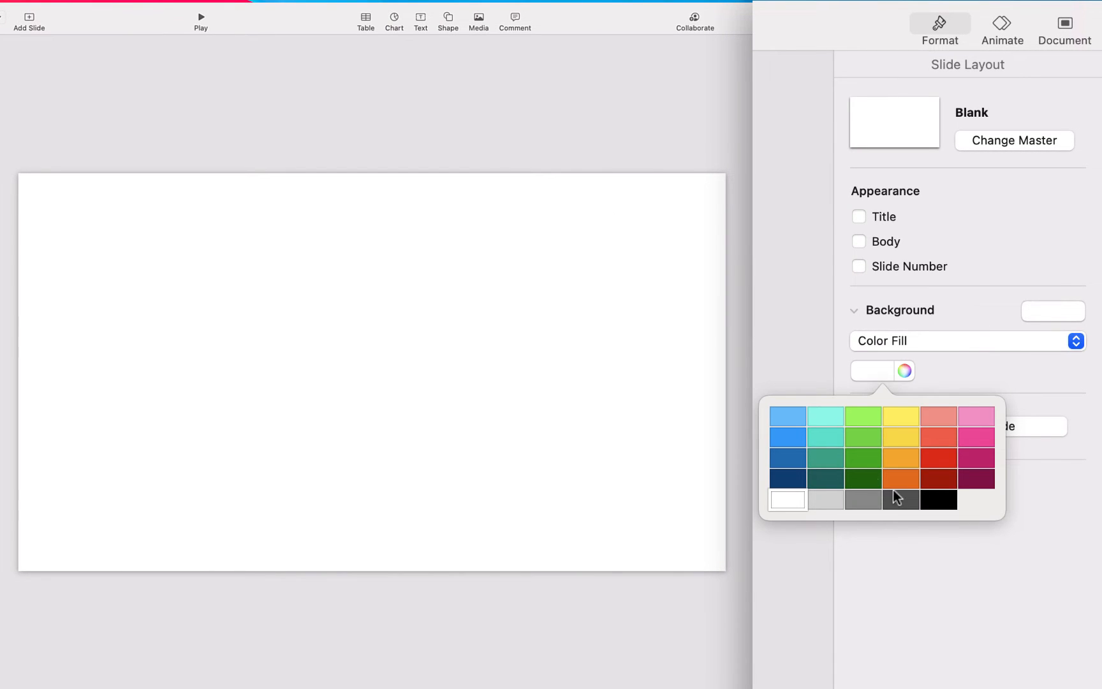
pyautogui.click(938, 500)
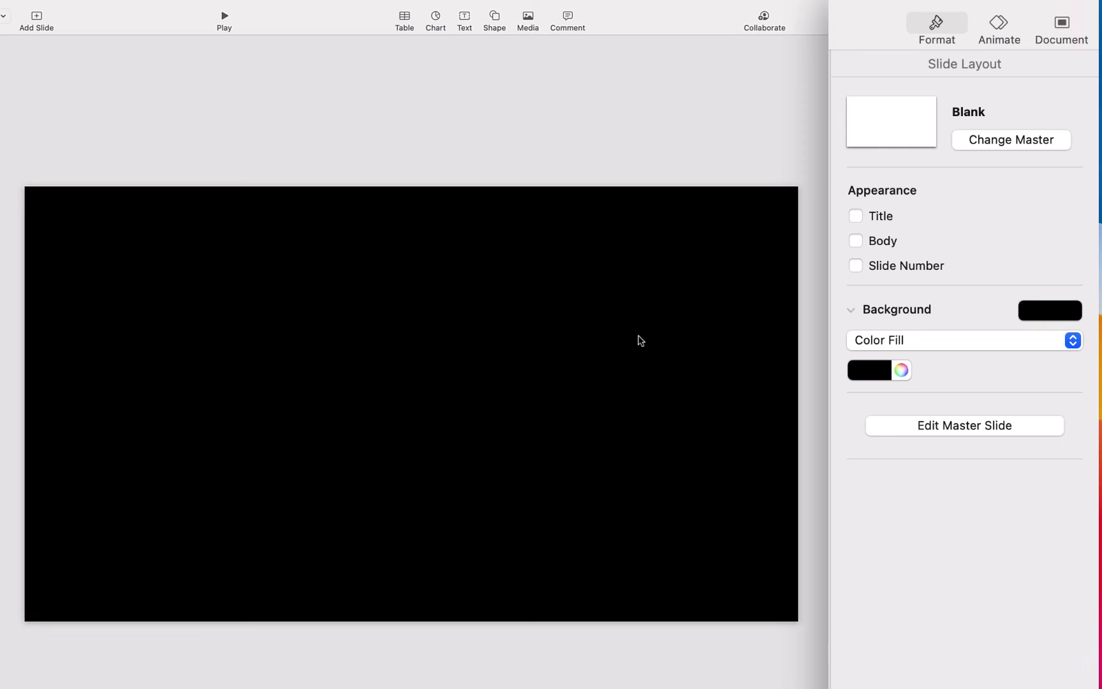
pyautogui.click(464, 19)
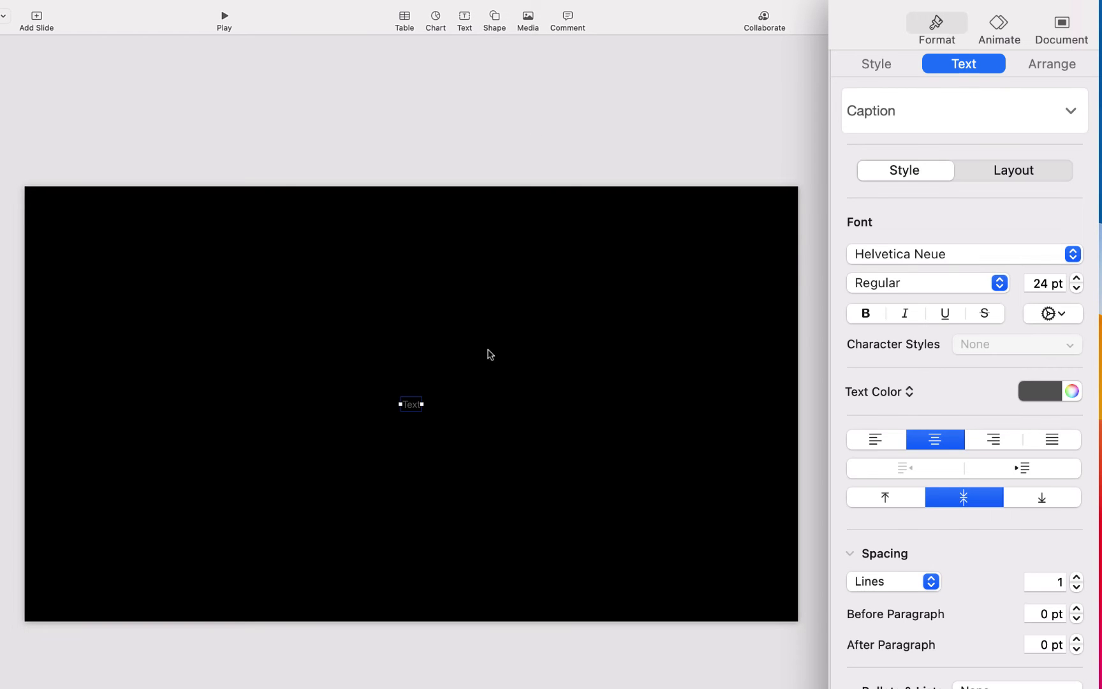
pyautogui.click(1033, 391)
pyautogui.click(865, 516)
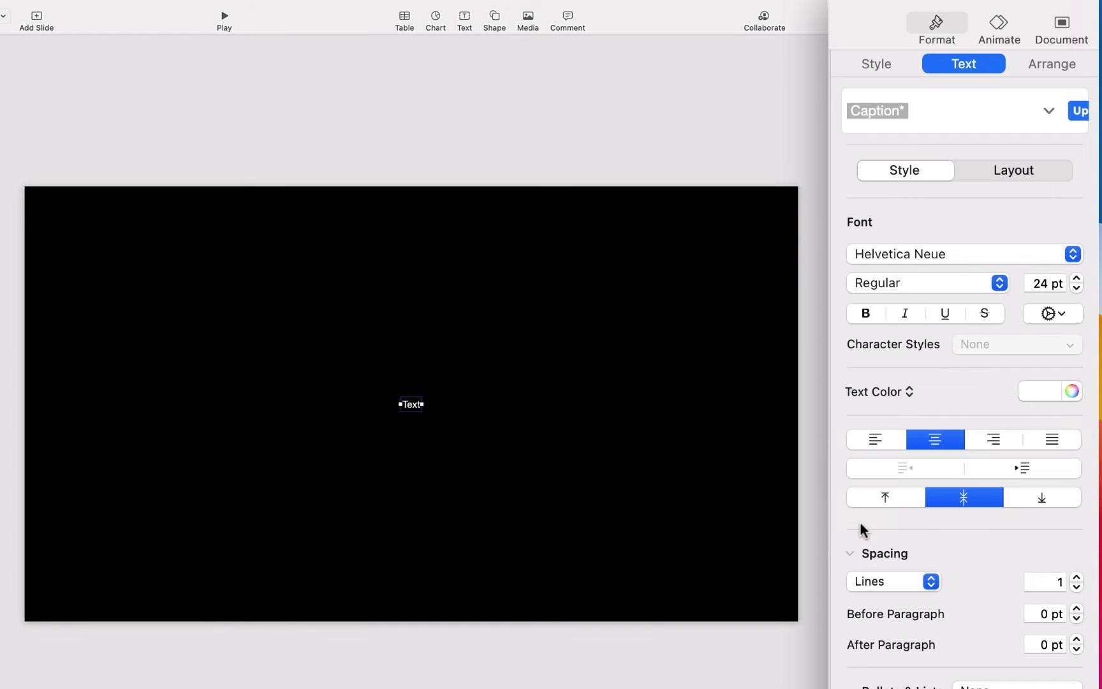
# Set the text box's font to Inter V in the Black weight
pyautogui.click(922, 259)
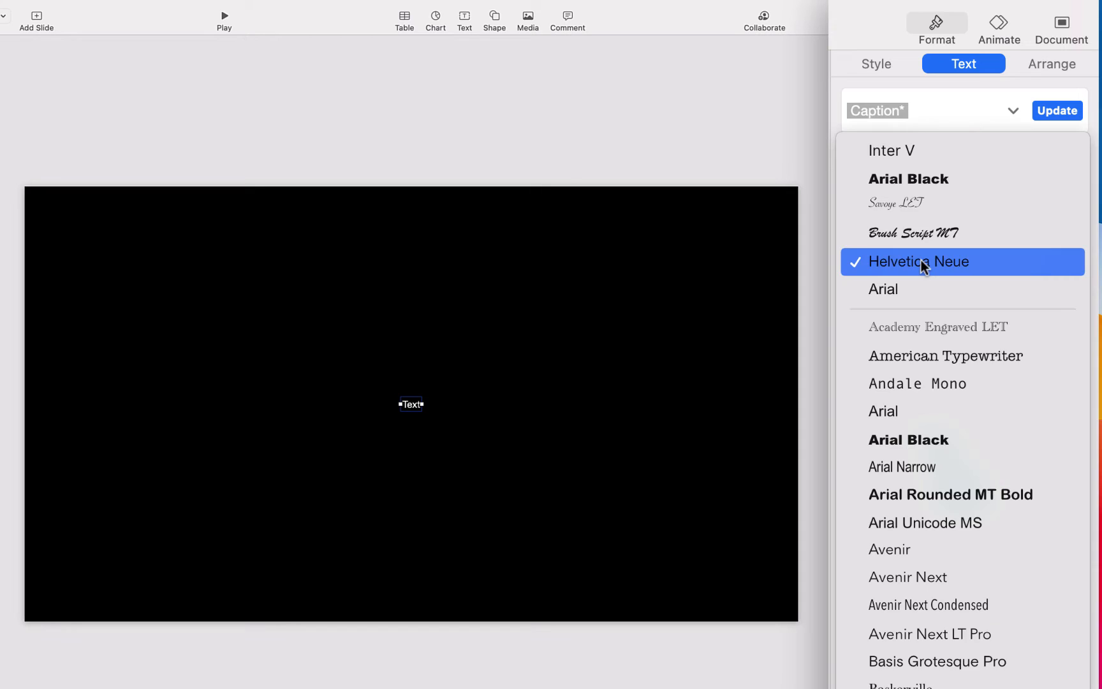
pyautogui.click(916, 157)
pyautogui.scroll(-4, 893, 160)
pyautogui.click(884, 141)
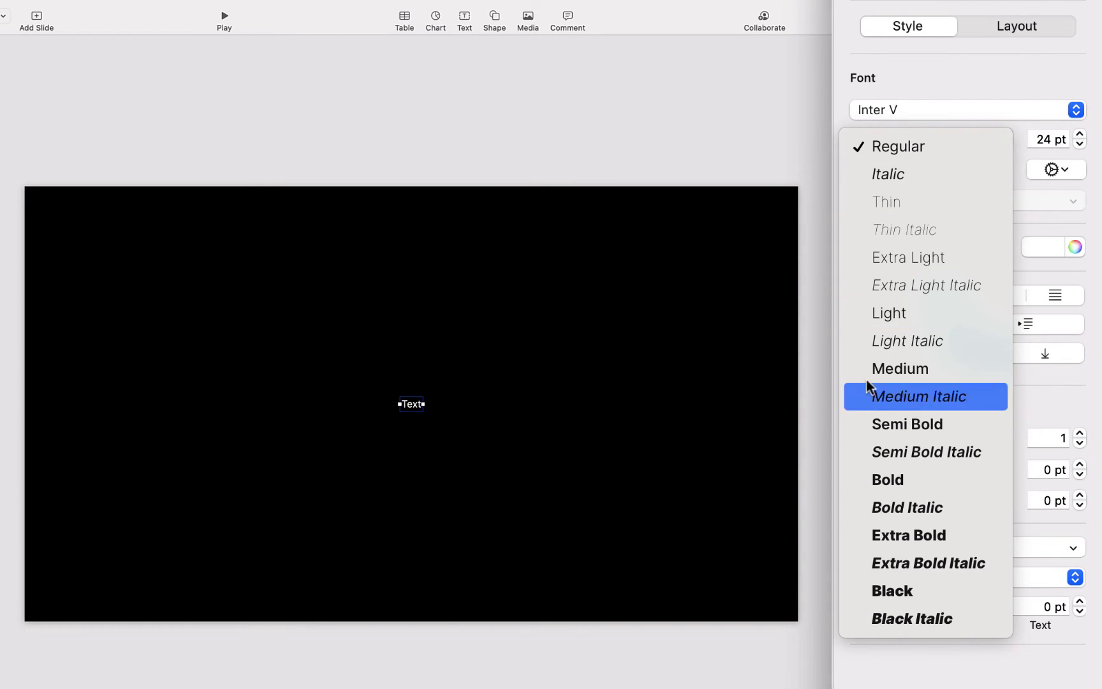
pyautogui.click(899, 586)
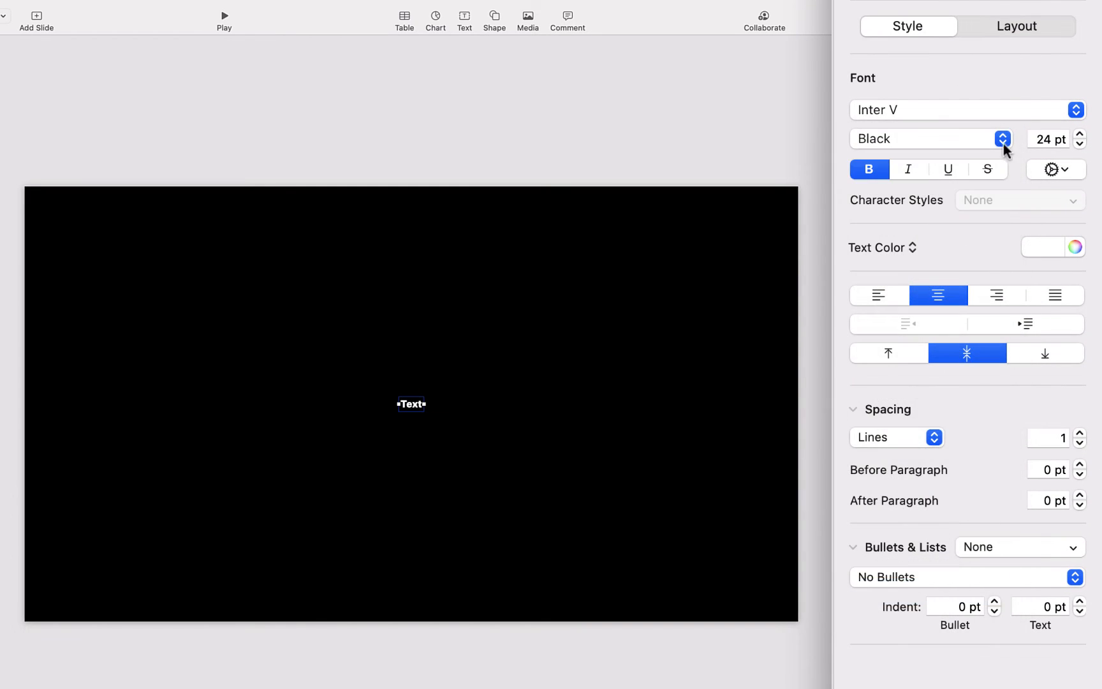
# Replace the placeholder text with "Glitch" and reselect the text box
pyautogui.click(408, 408)
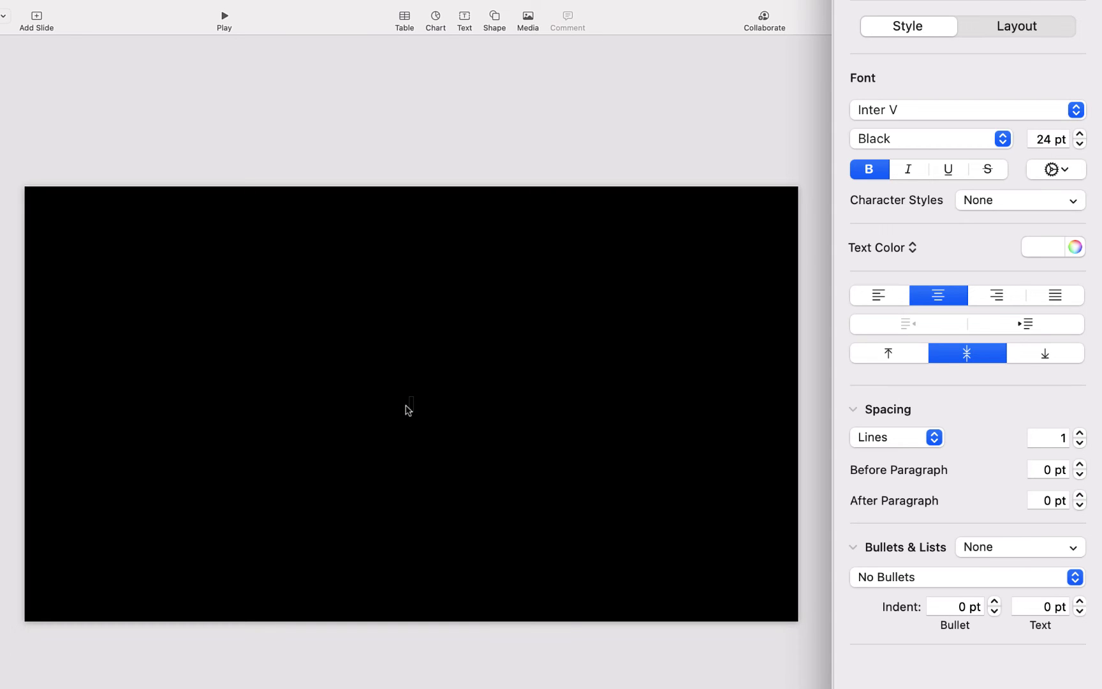
pyautogui.write('Glitch')
pyautogui.click(419, 520)
pyautogui.click(417, 408)
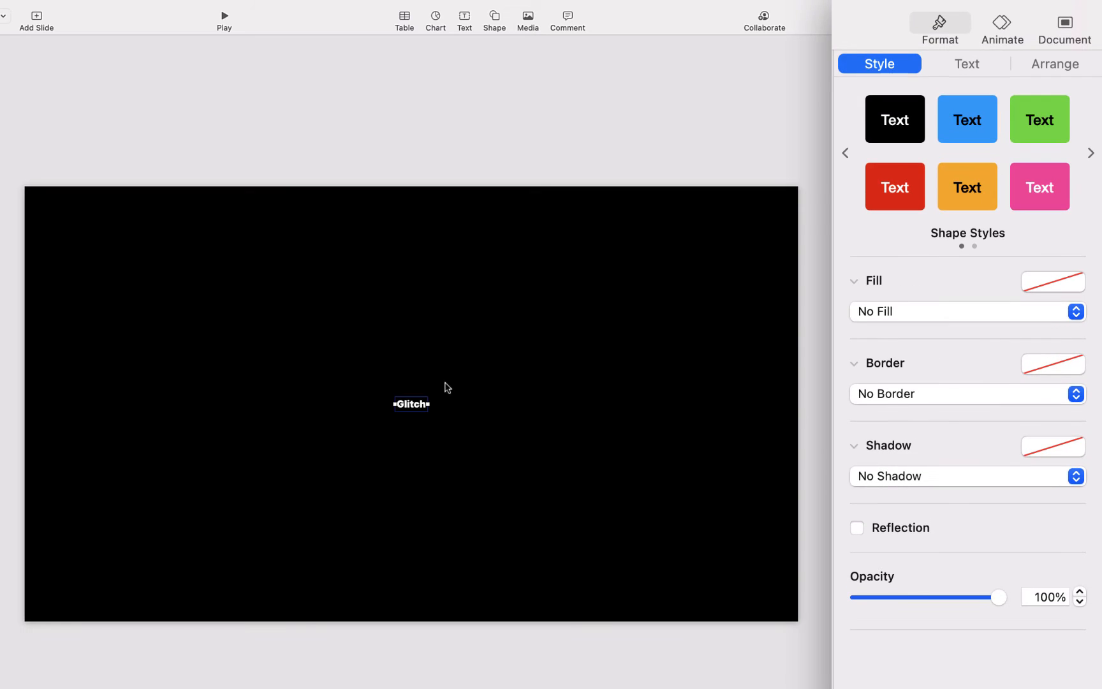
# Set the "Glitch" text's font size to 400 pt
pyautogui.click(967, 63)
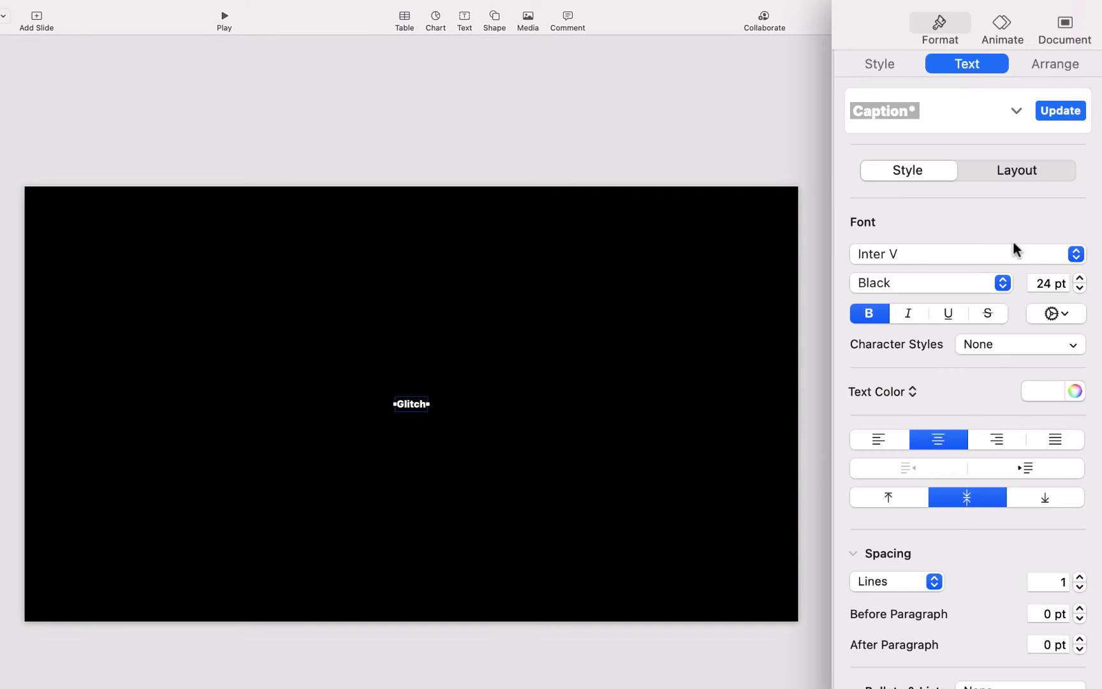
pyautogui.doubleClick(1040, 284)
pyautogui.write('400')
pyautogui.press('Return')
# Set the "Glitch" text's capitalization to All Caps in the advanced text options
pyautogui.click(1056, 313)
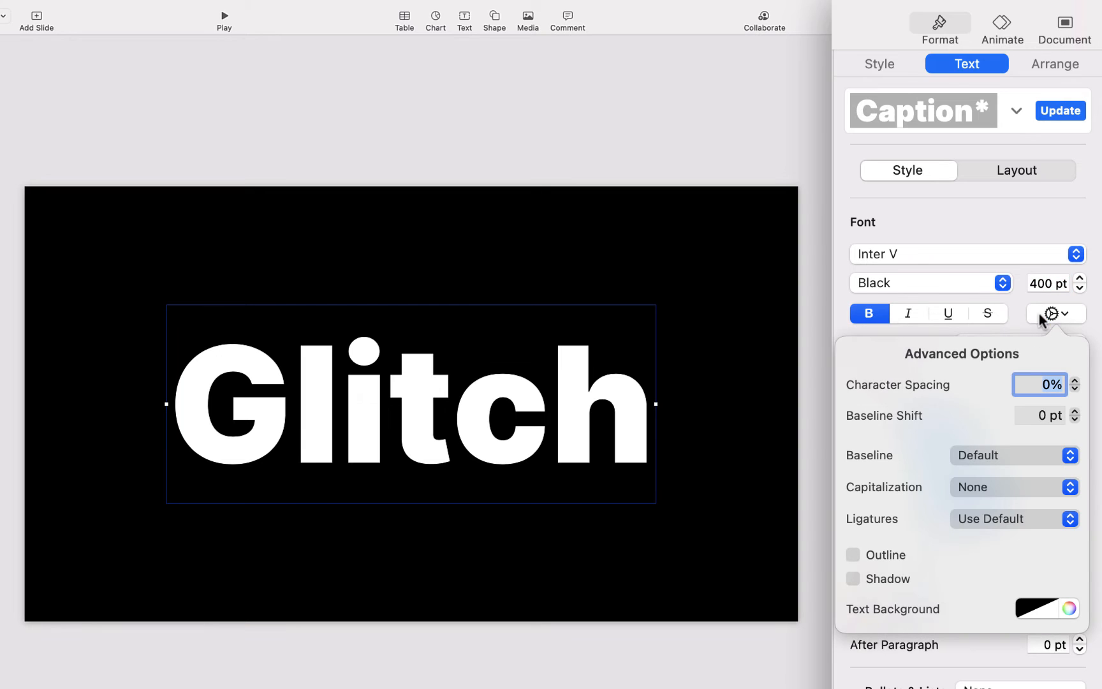
pyautogui.click(984, 455)
pyautogui.click(985, 458)
pyautogui.click(961, 488)
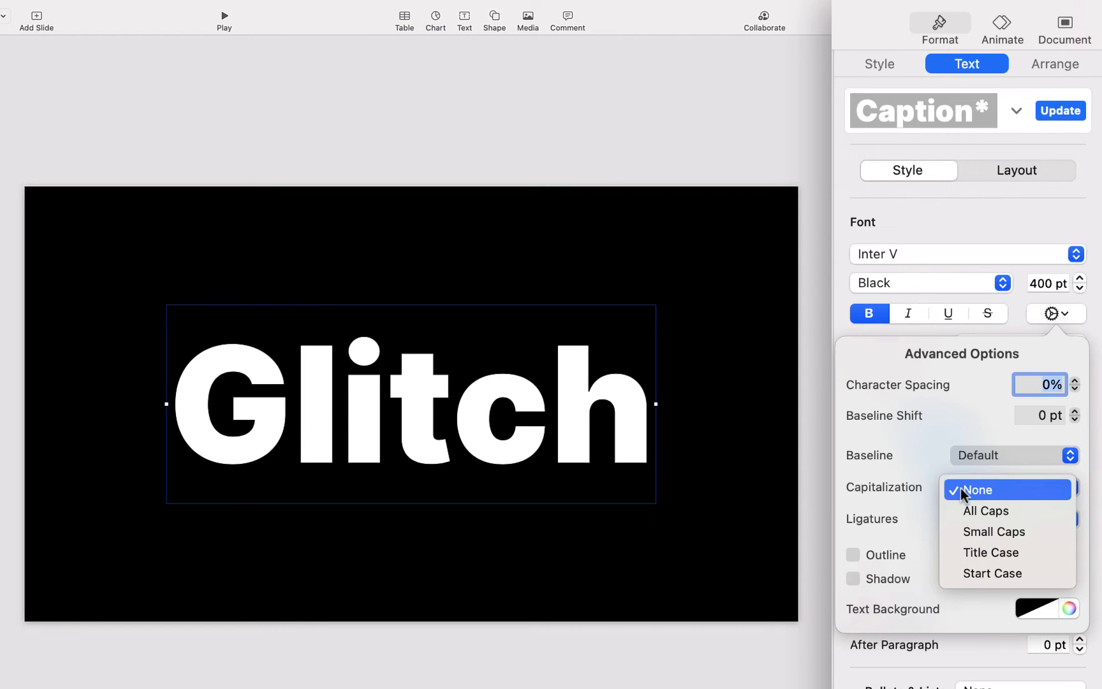
pyautogui.click(970, 517)
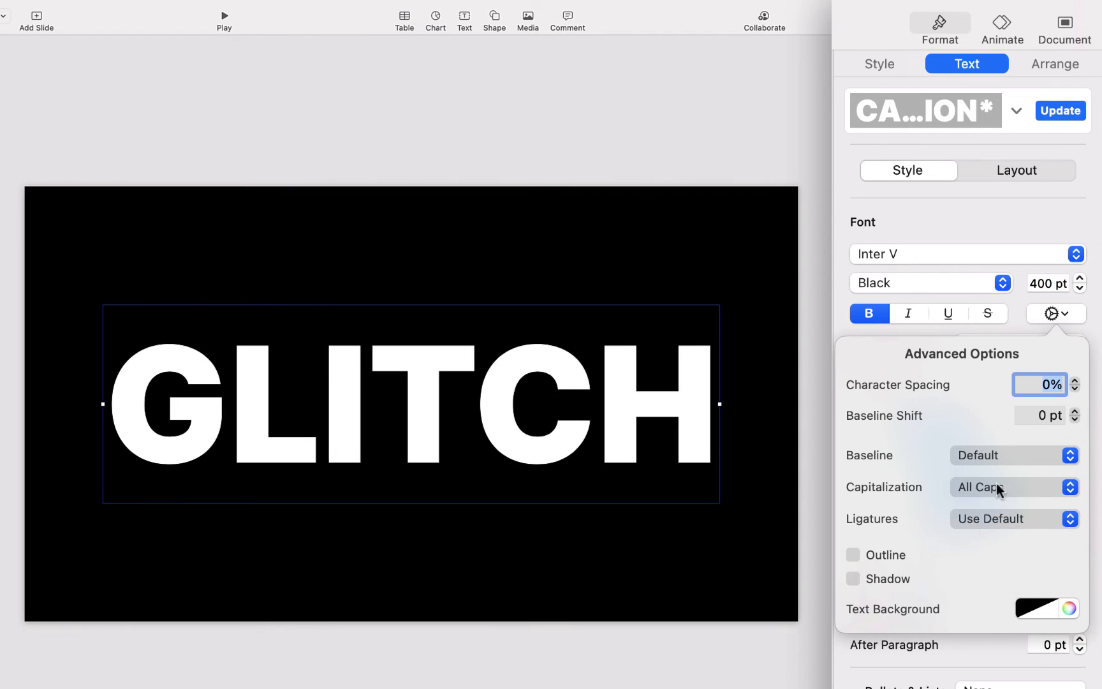
# Tighten the "GLITCH" text's character spacing to -3% and deselect the text box
pyautogui.click(1075, 389)
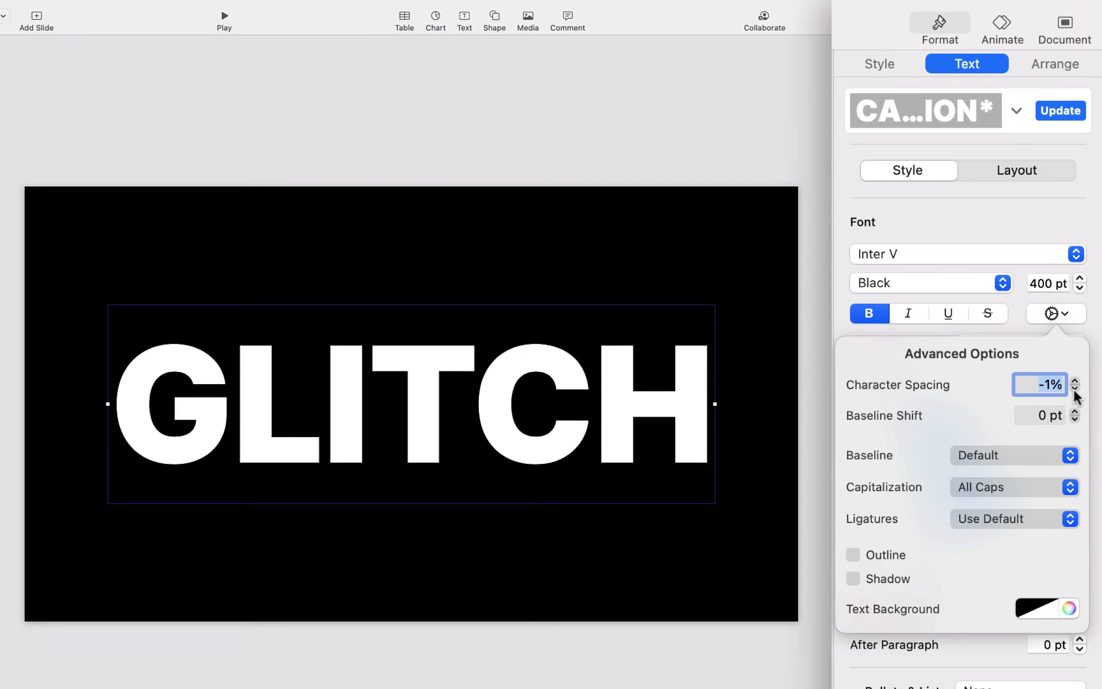
pyautogui.click(1074, 389)
pyautogui.click(1075, 389)
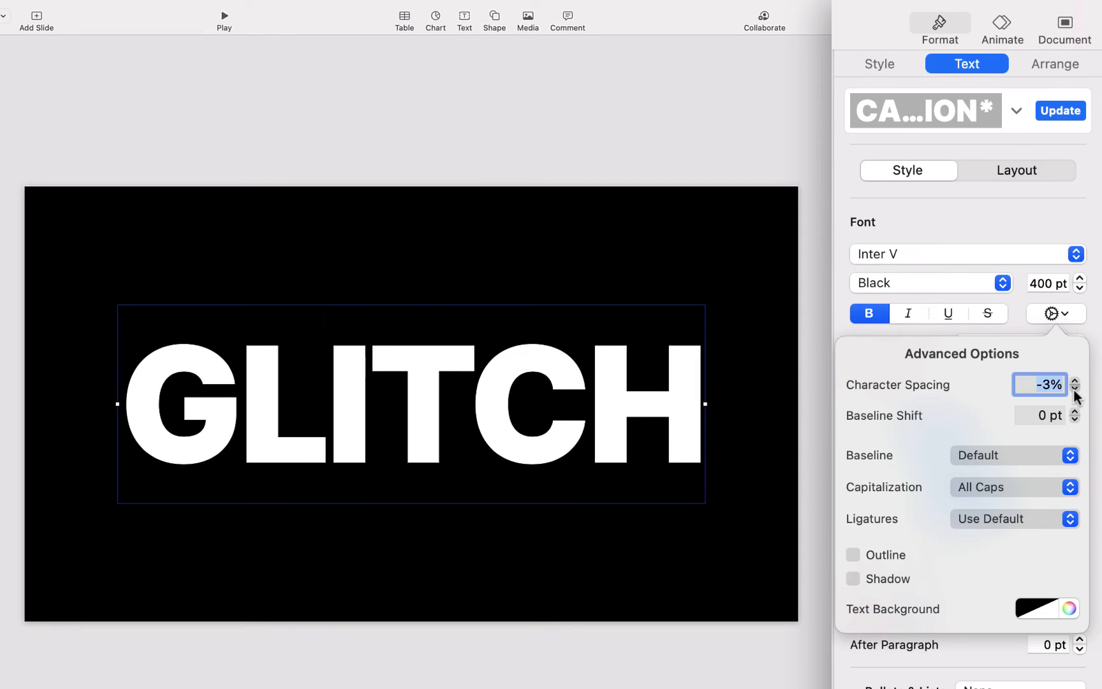
pyautogui.click(770, 401)
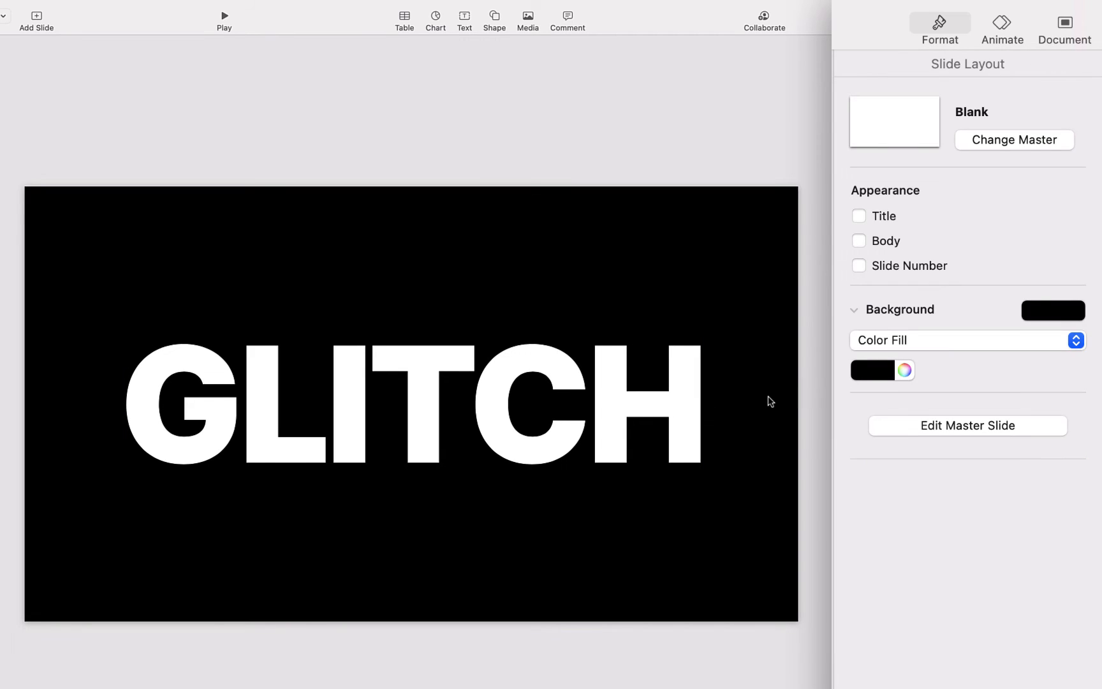
pyautogui.click(696, 423)
pyautogui.click(746, 416)
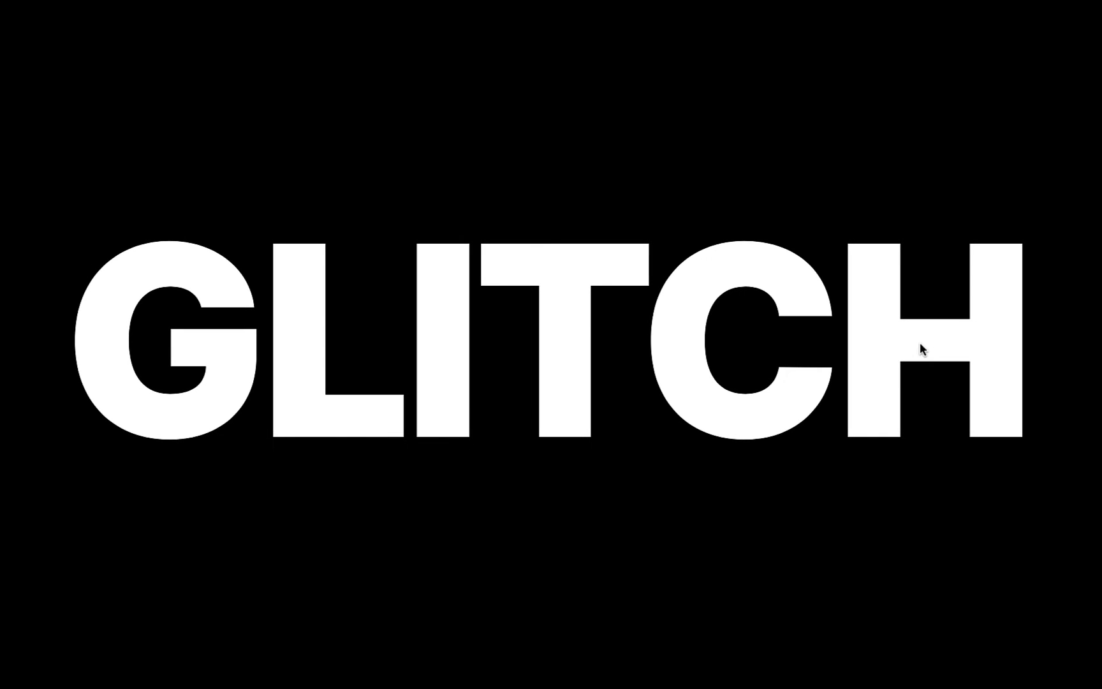
# Capture a screenshot area around the whole "GLITCH" text to the clipboard and exit the slideshow
pyautogui.press('shift+super+4')
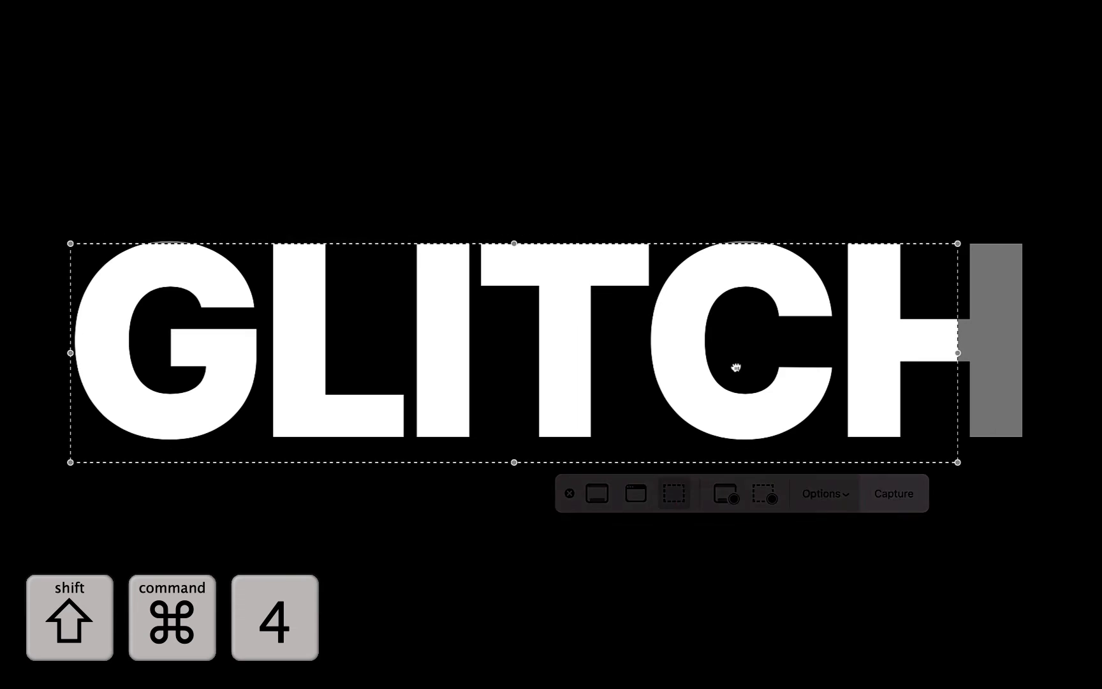
pyautogui.moveTo(736, 367); pyautogui.dragTo(707, 344)
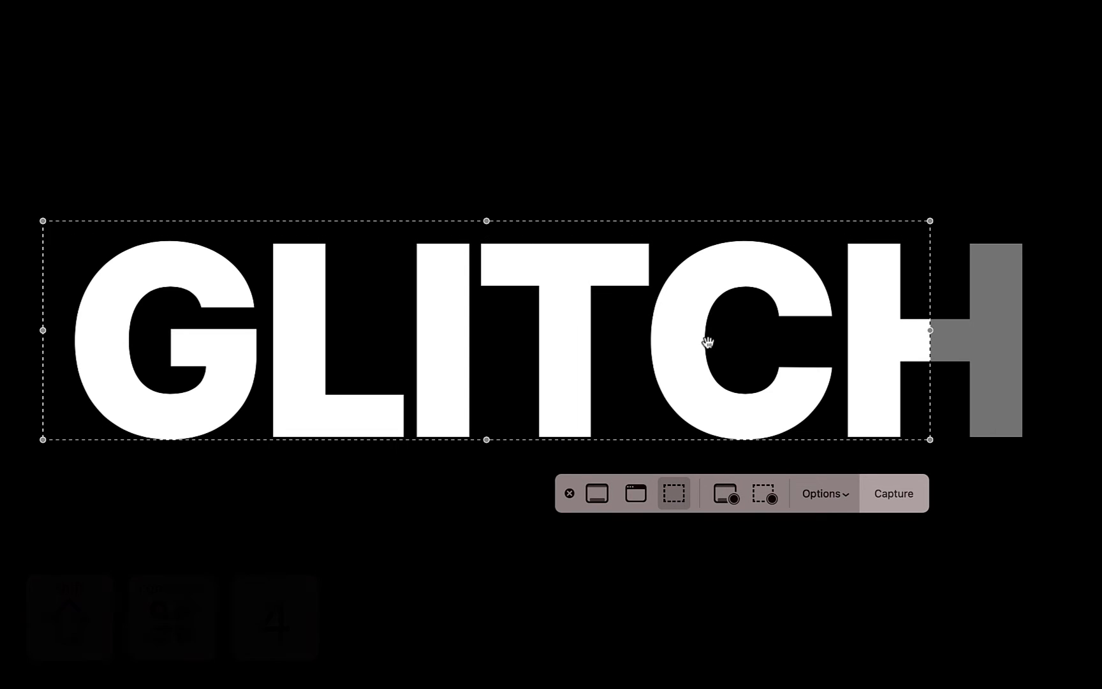
pyautogui.moveTo(928, 442); pyautogui.dragTo(1053, 460)
pyautogui.click(819, 499)
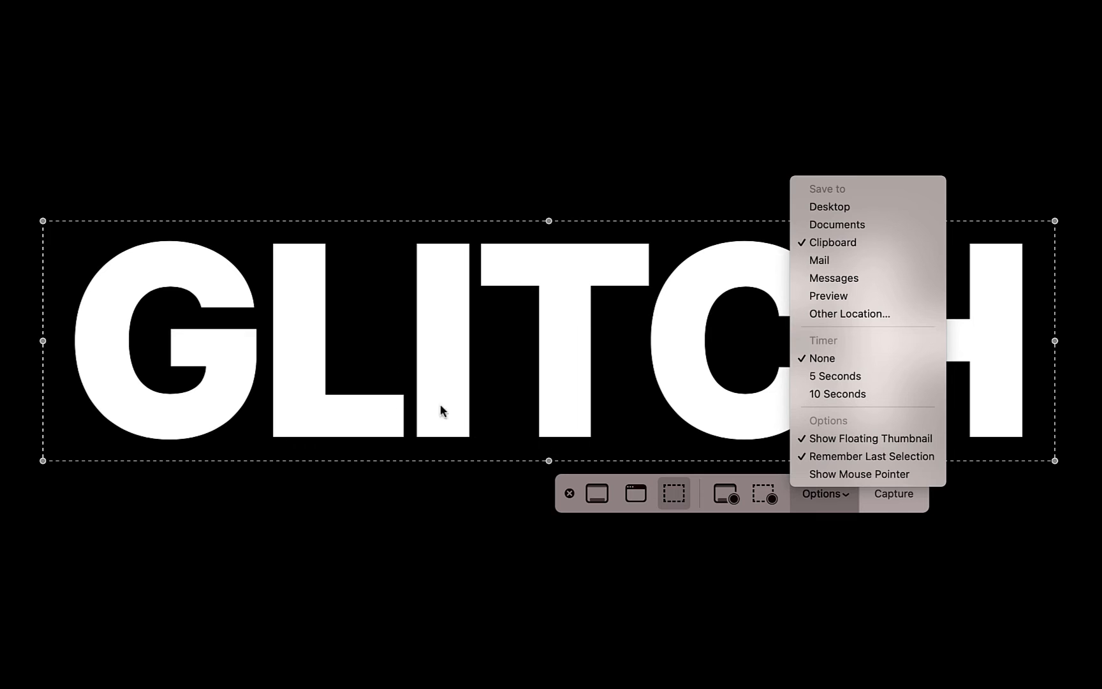
pyautogui.click(899, 507)
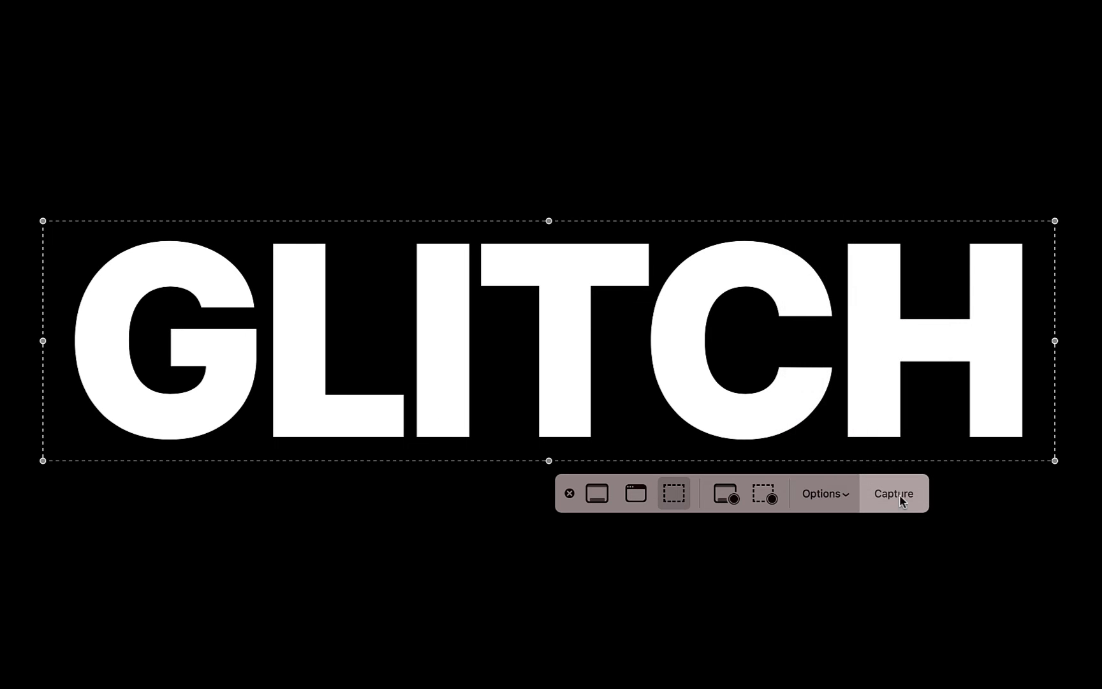
pyautogui.click(899, 496)
pyautogui.press('Escape')
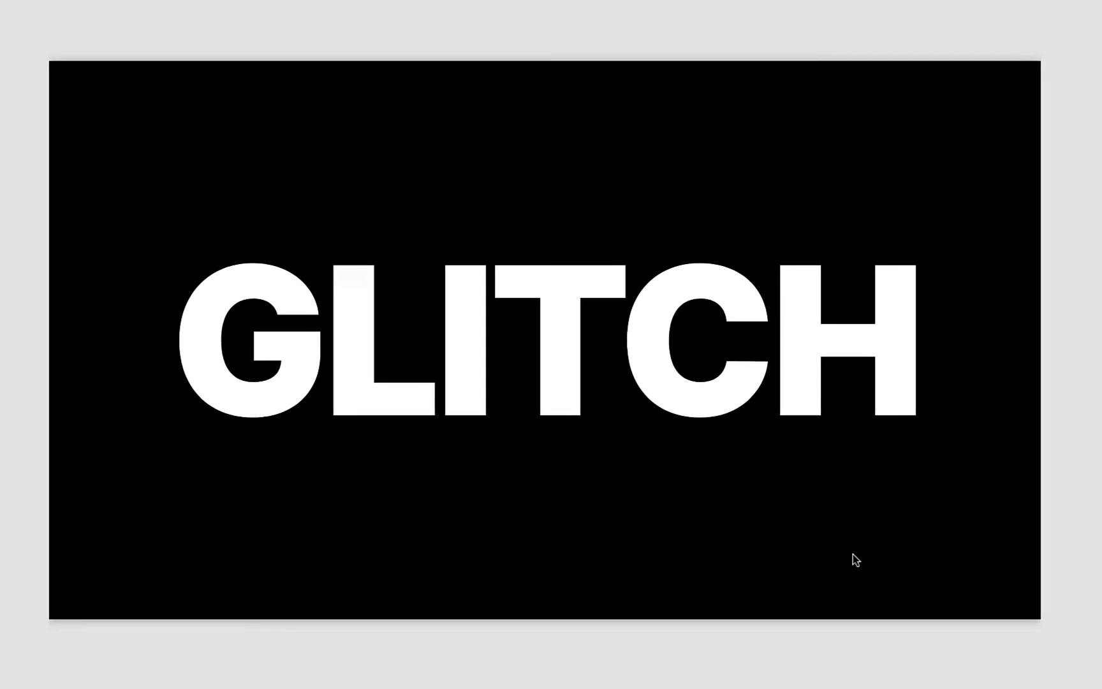
# Replace the "GLITCH" text box with the pasted screenshot and enlarge the image slightly, centered on the slide
pyautogui.click(712, 407)
pyautogui.moveTo(711, 407); pyautogui.dragTo(693, 301)
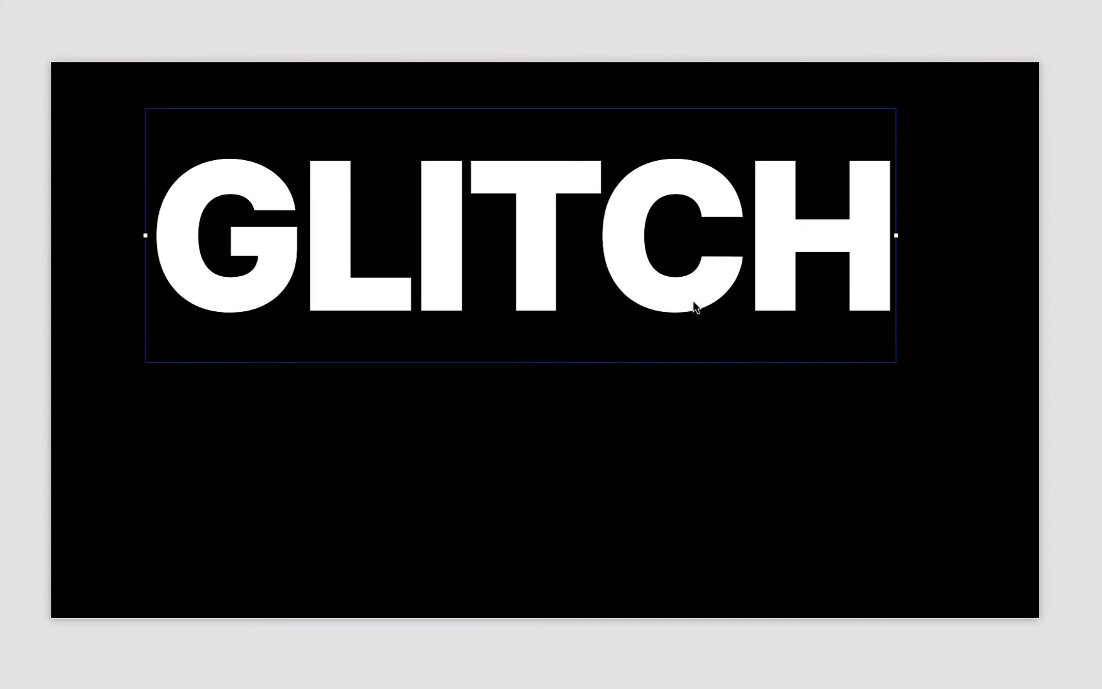
pyautogui.press('Delete')
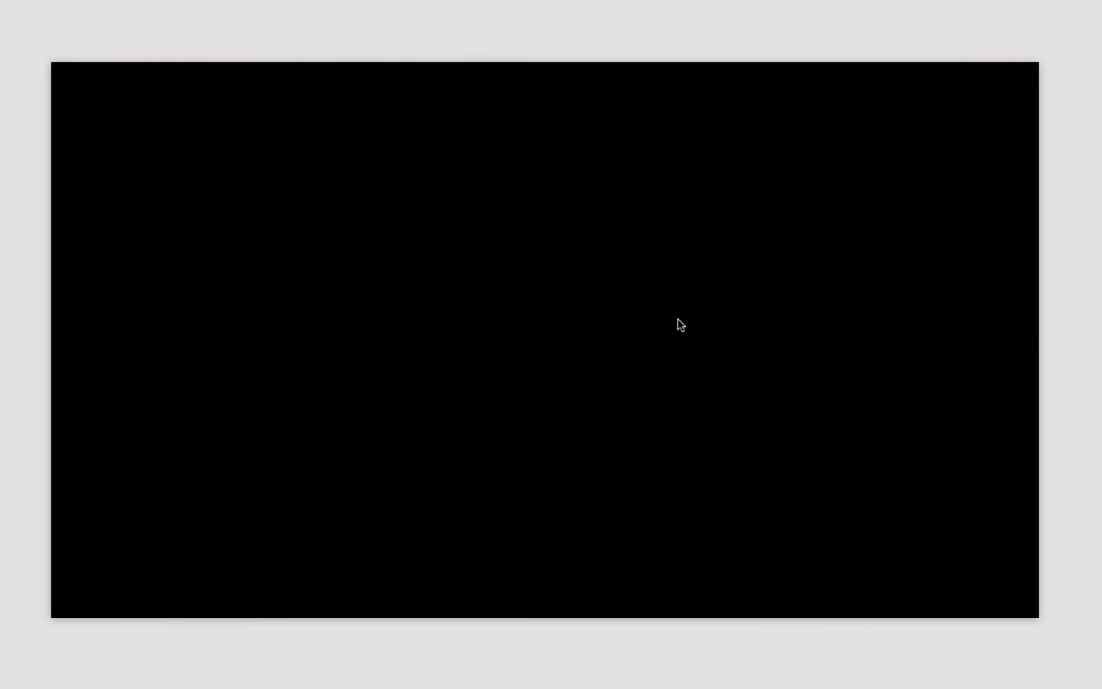
pyautogui.press('super+v')
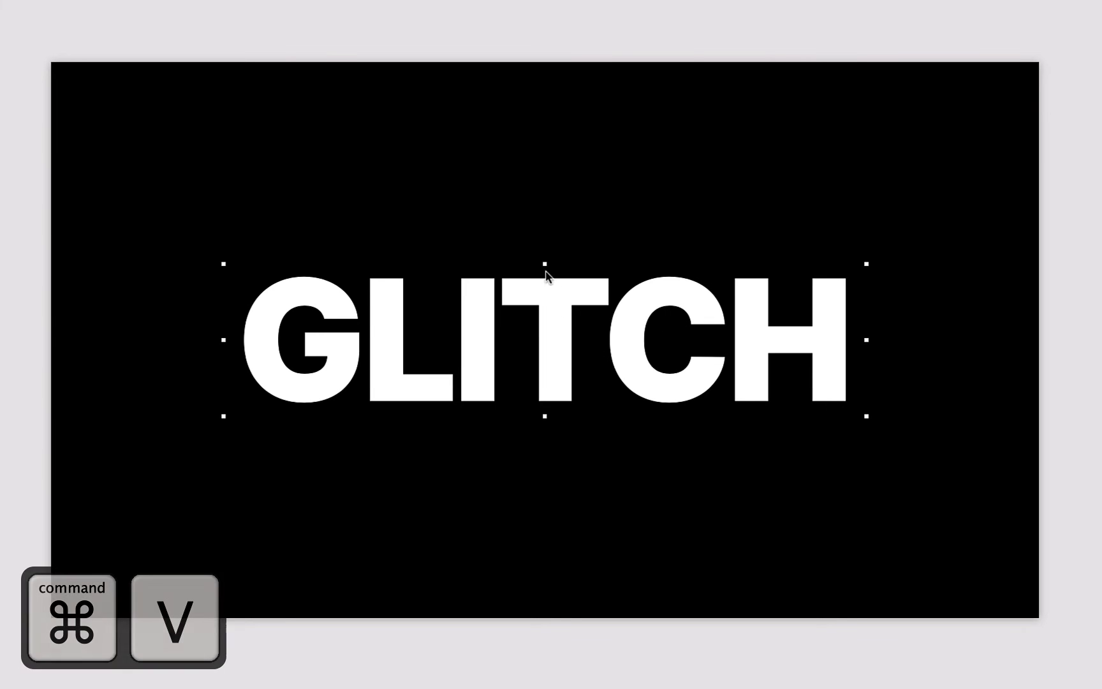
pyautogui.moveTo(545, 263)
pyautogui.mouseDown()
pyautogui.moveTo(547, 195)
pyautogui.moveTo(539, 290)
pyautogui.moveTo(552, 185)
pyautogui.moveTo(581, 285)
pyautogui.moveTo(560, 224)
pyautogui.moveTo(556, 255)
pyautogui.mouseUp()
pyautogui.moveTo(552, 305); pyautogui.dragTo(551, 313)
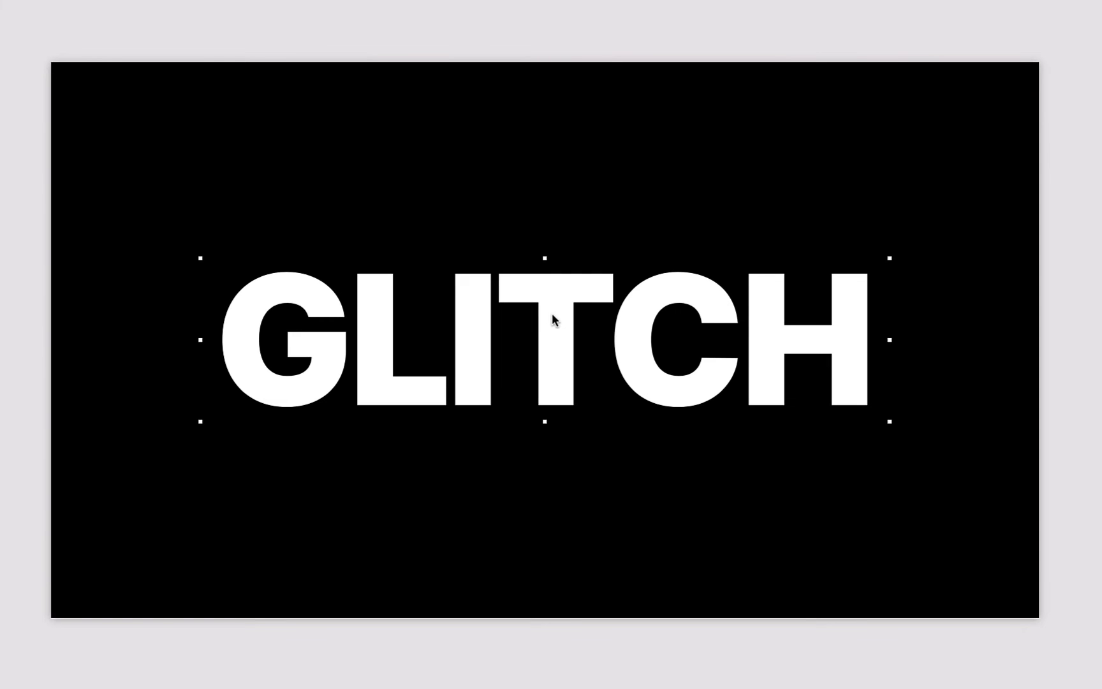
# Duplicate the "GLITCH" image and place the copy above the original, partly beyond the slide's upper edge
pyautogui.press('super+d')
pyautogui.moveTo(552, 313); pyautogui.dragTo(669, 10)
pyautogui.doubleClick(534, 48)
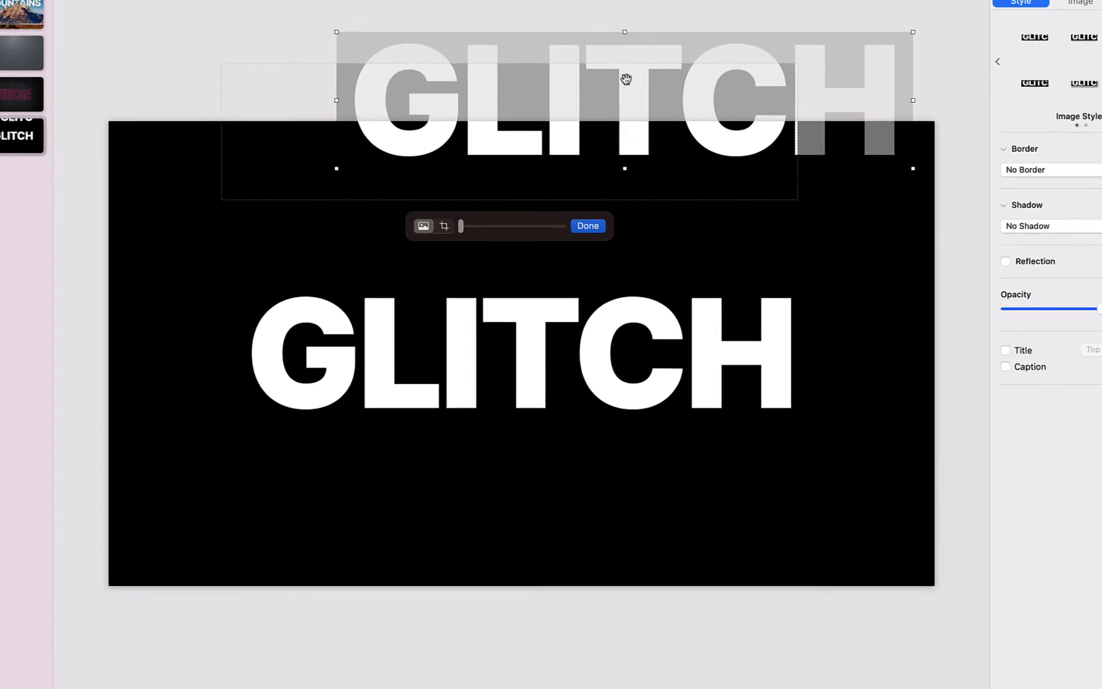
pyautogui.click(810, 128)
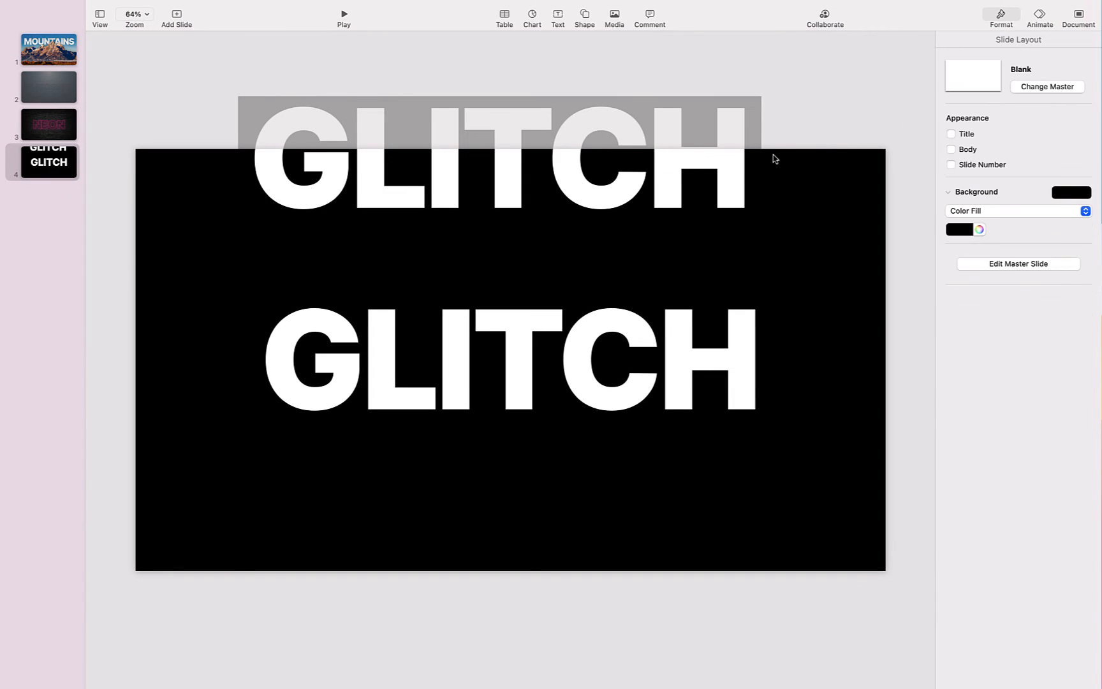
pyautogui.moveTo(740, 165); pyautogui.dragTo(772, 137)
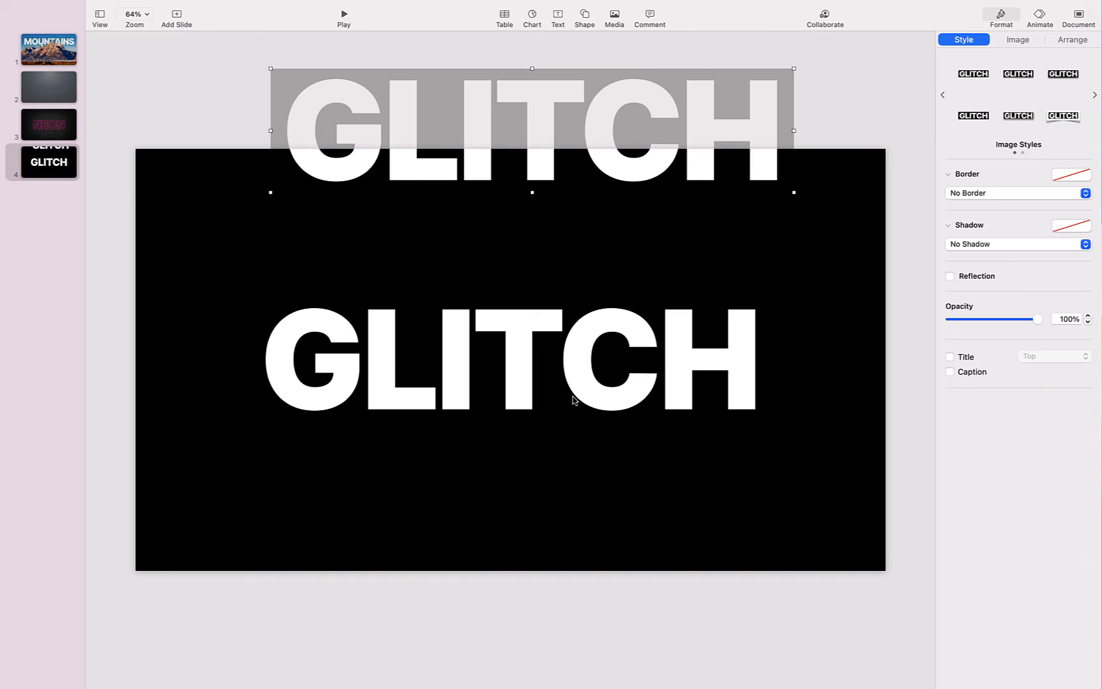
# Mask the original "GLITCH" image to its lower half, about 159 pt high
pyautogui.moveTo(578, 385); pyautogui.dragTo(576, 385)
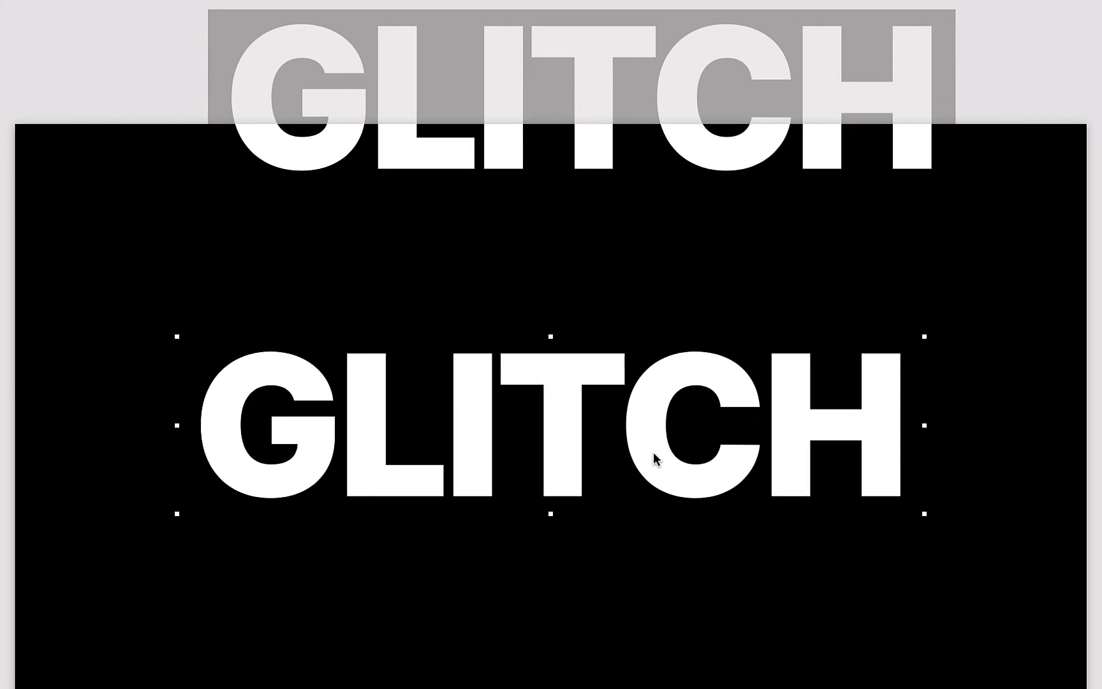
pyautogui.doubleClick(654, 451)
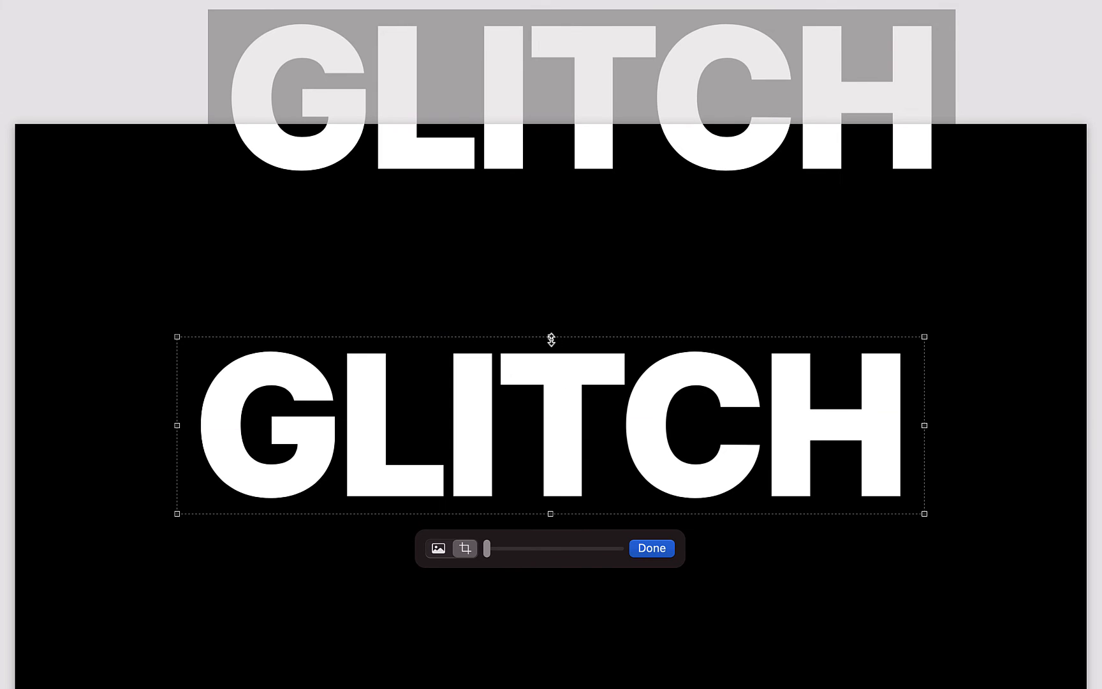
pyautogui.moveTo(551, 338); pyautogui.dragTo(551, 426)
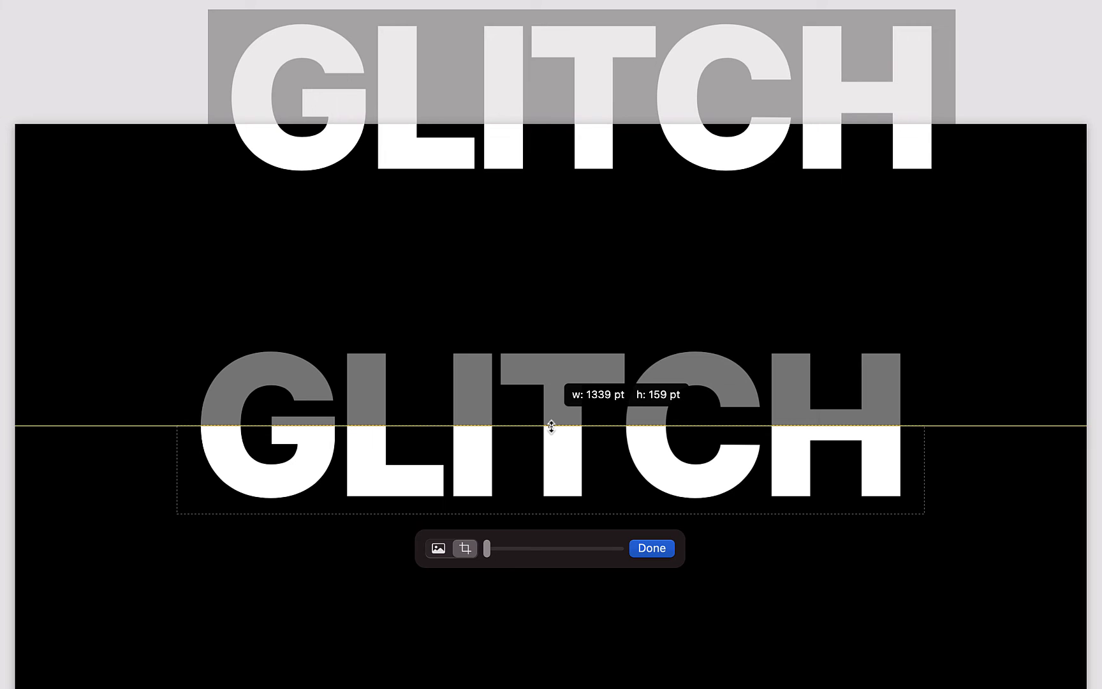
pyautogui.moveTo(551, 426); pyautogui.dragTo(551, 426)
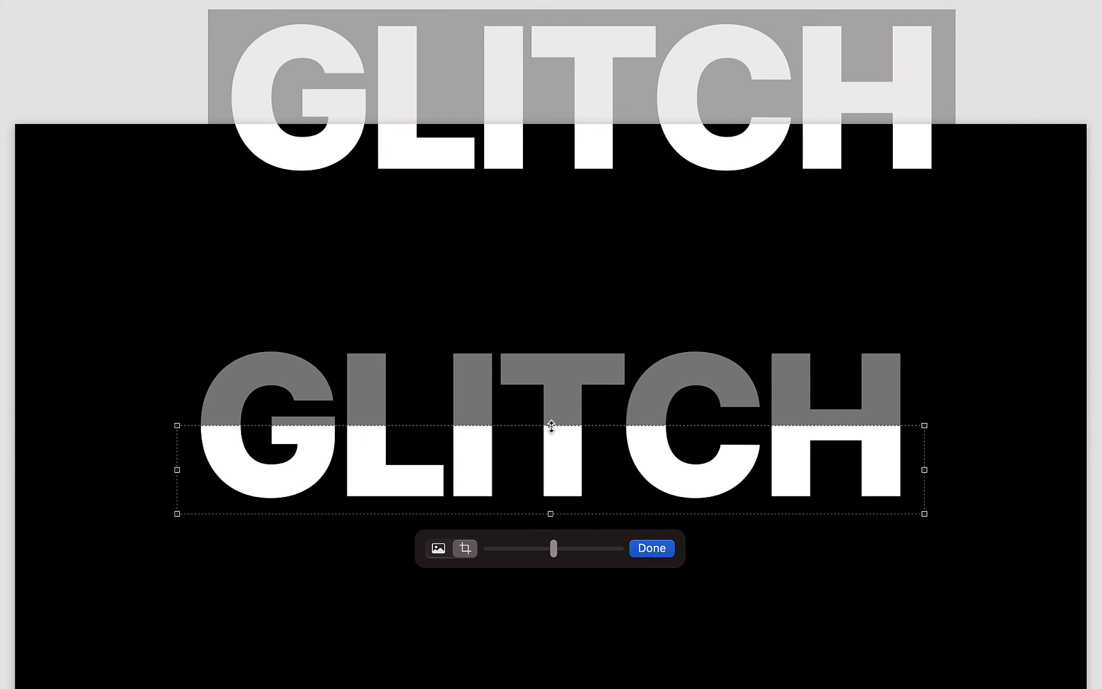
pyautogui.click(748, 559)
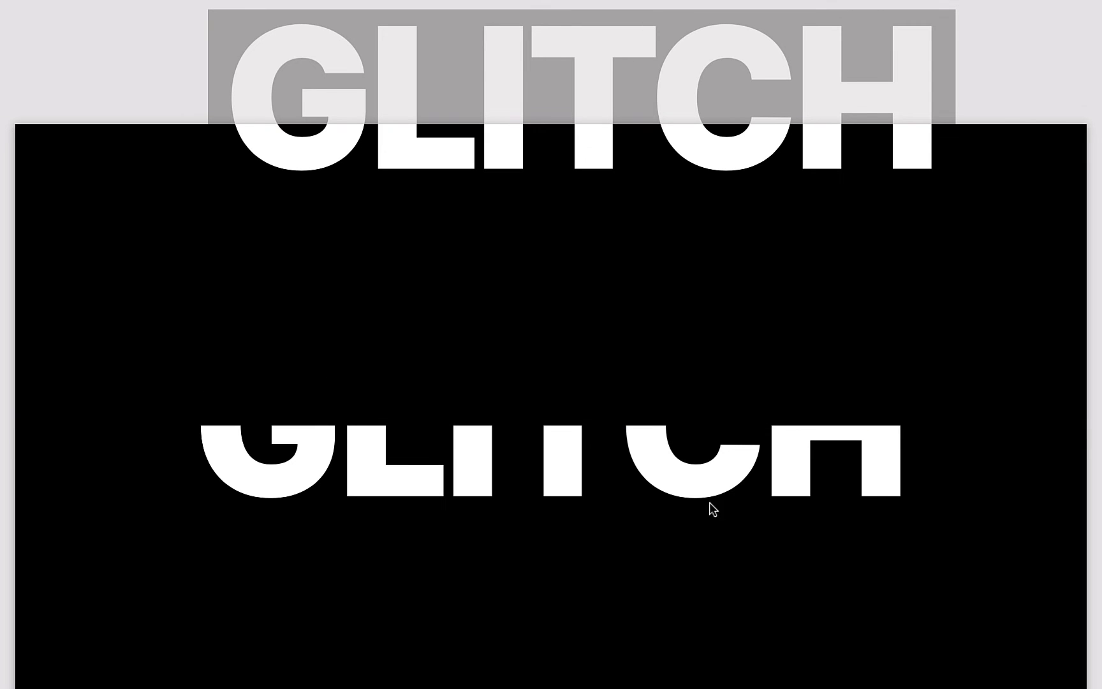
# Move the cropped lower half down toward the slide's bottom edge and the full copy onto the slide, centered horizontally
pyautogui.moveTo(712, 508); pyautogui.dragTo(684, 572)
pyautogui.moveTo(699, 141); pyautogui.dragTo(663, 345)
pyautogui.scroll(-3, 635, 448)
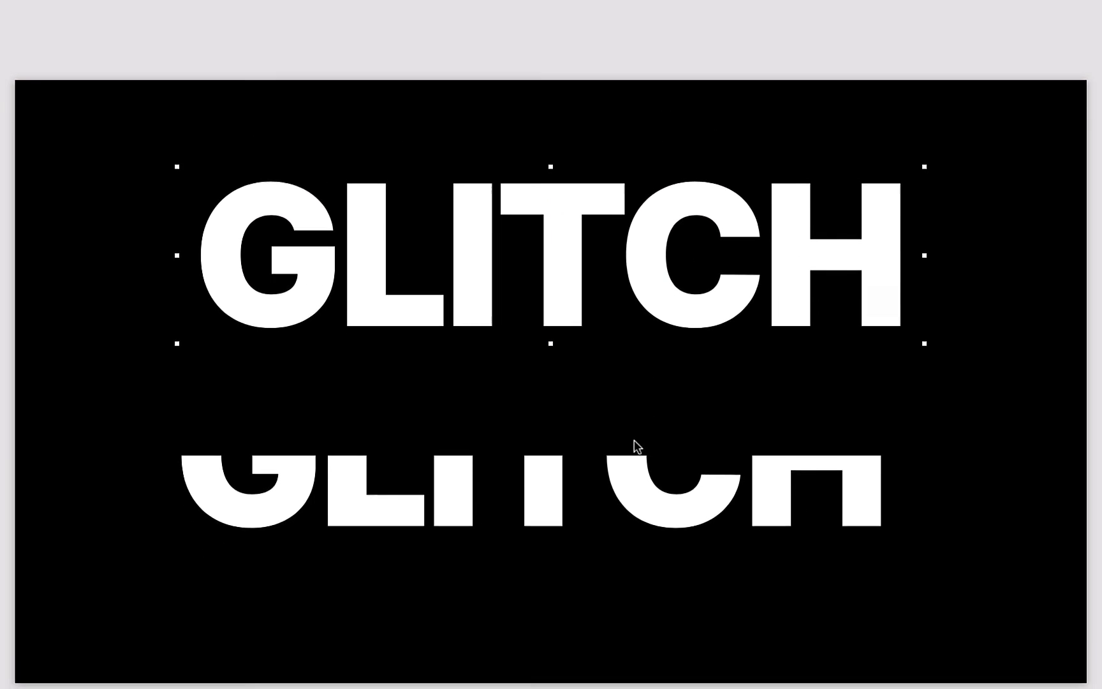
pyautogui.moveTo(635, 447); pyautogui.dragTo(744, 562)
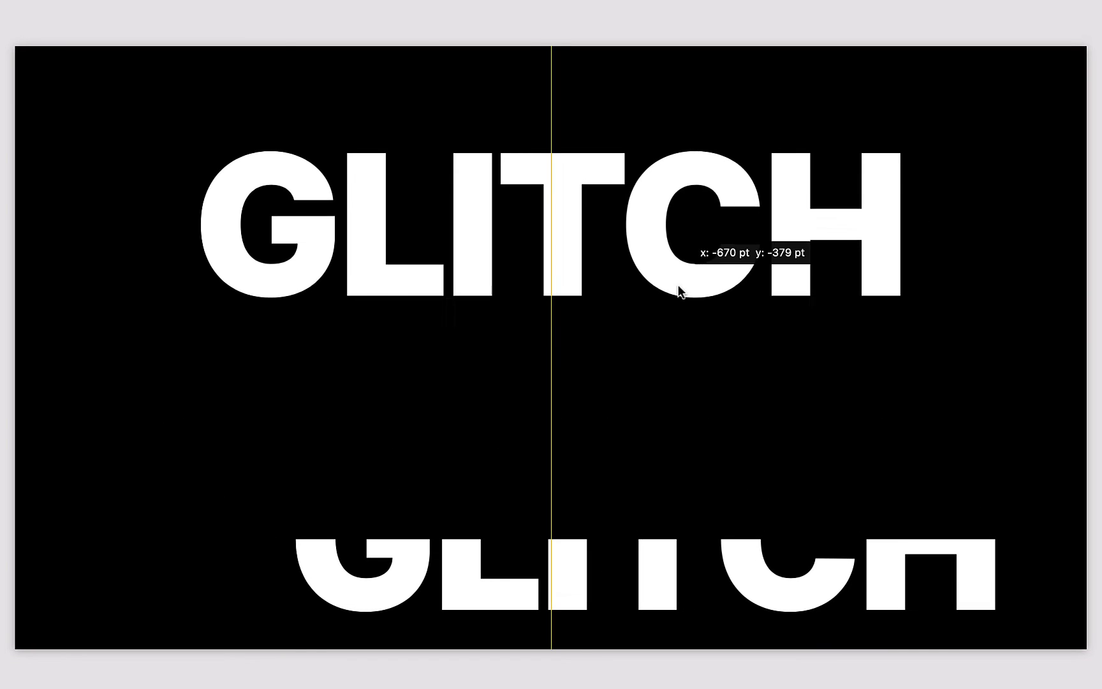
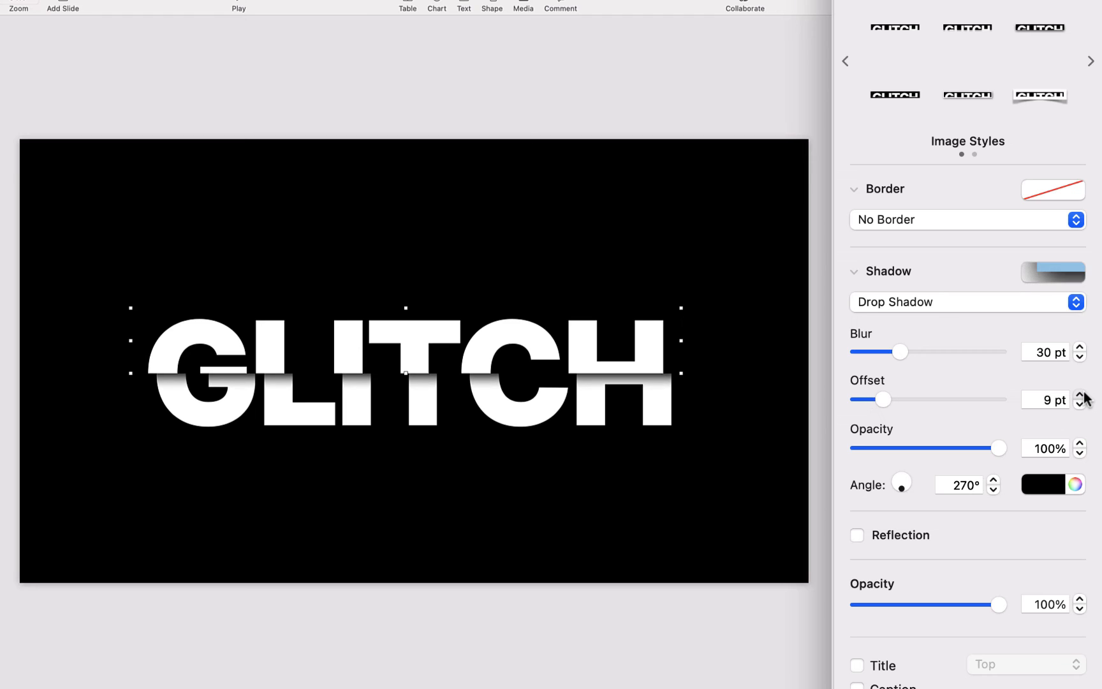
# Set the drop shadow opacity of the "GLITCH" image's upper half to 25%, deselect it and play the slide
pyautogui.click(767, 473)
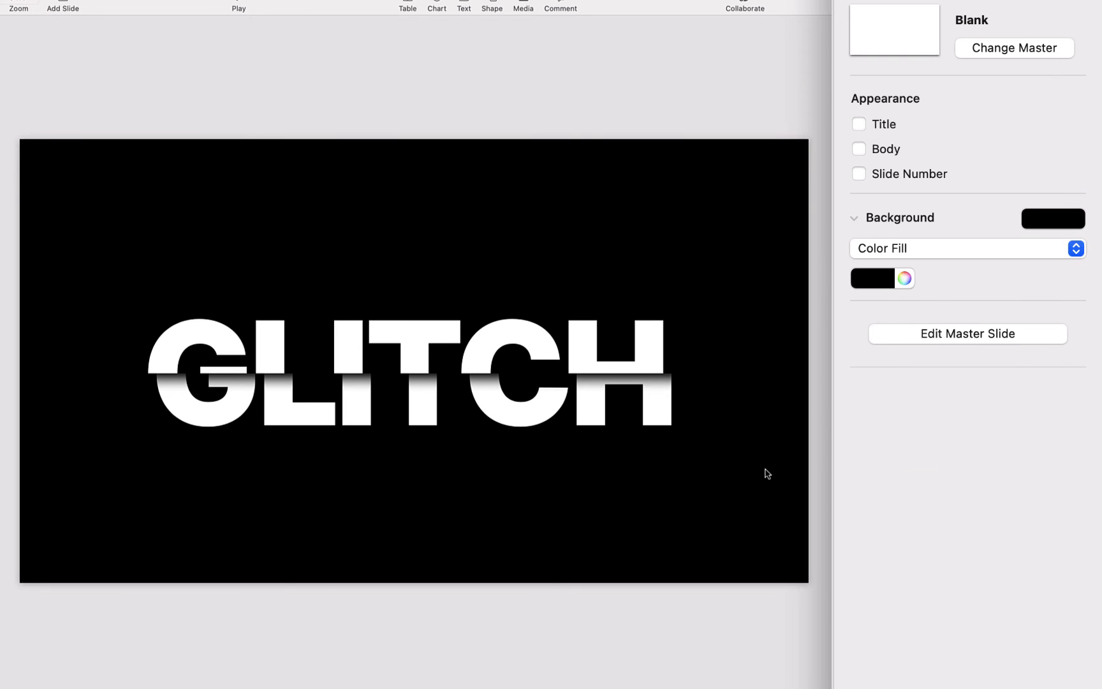
pyautogui.moveTo(652, 365)
pyautogui.mouseDown()
pyautogui.moveTo(642, 367)
pyautogui.moveTo(655, 381)
pyautogui.moveTo(625, 390)
pyautogui.moveTo(603, 370)
pyautogui.moveTo(635, 370)
pyautogui.mouseUp()
pyautogui.click(622, 472)
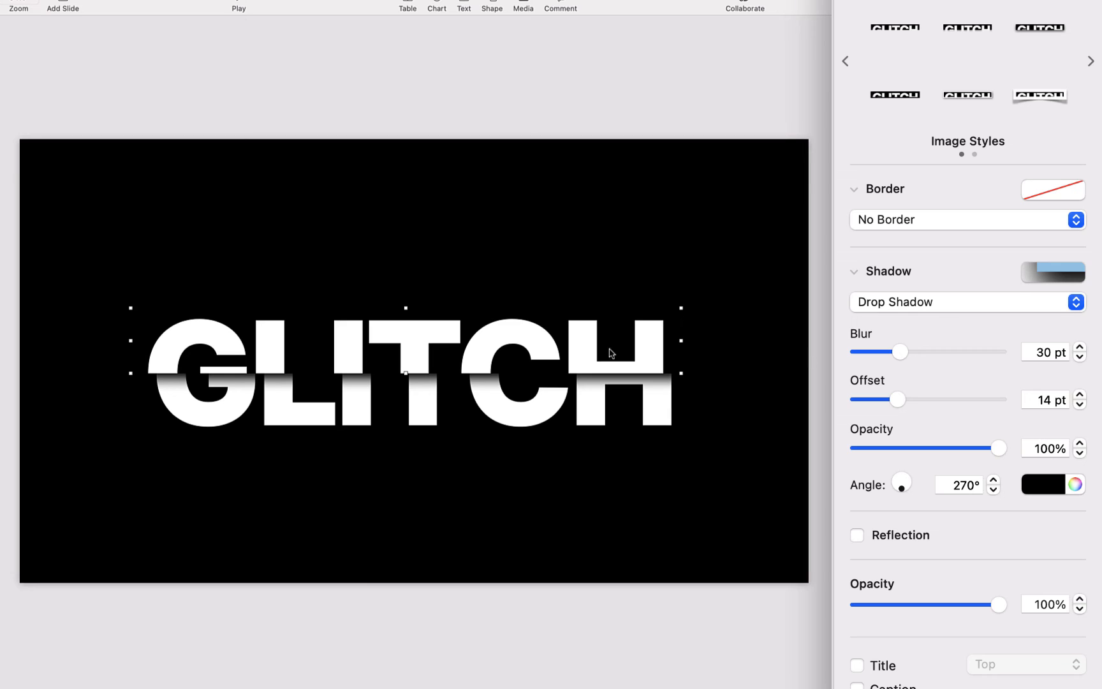
pyautogui.doubleClick(1038, 449)
pyautogui.write('25')
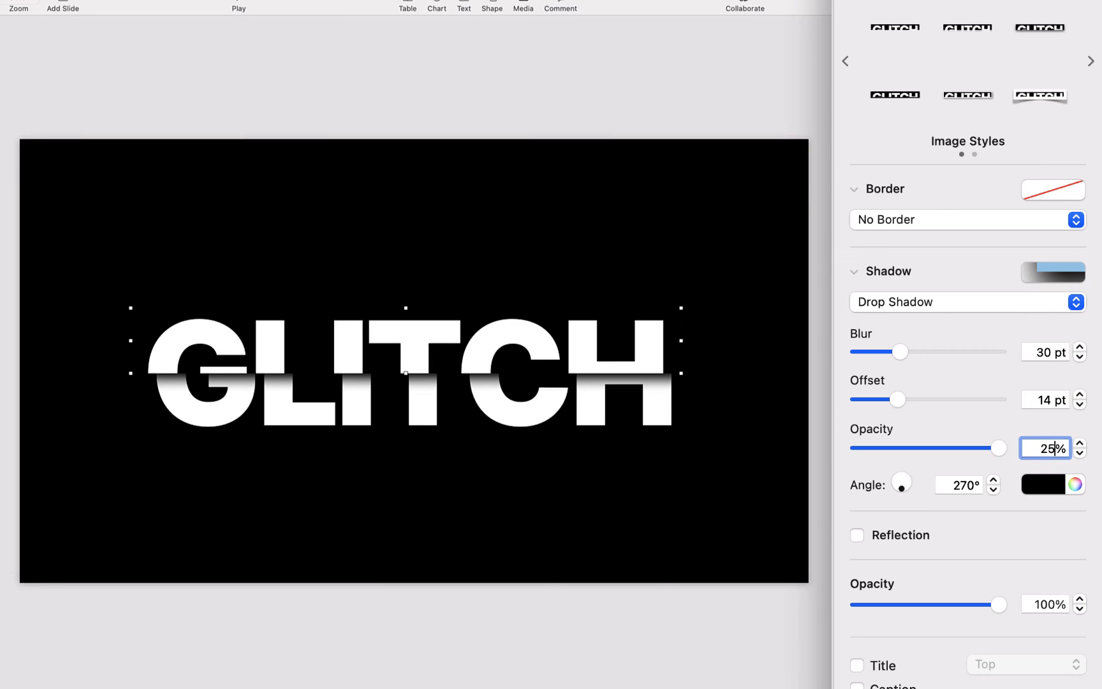
pyautogui.press('Return')
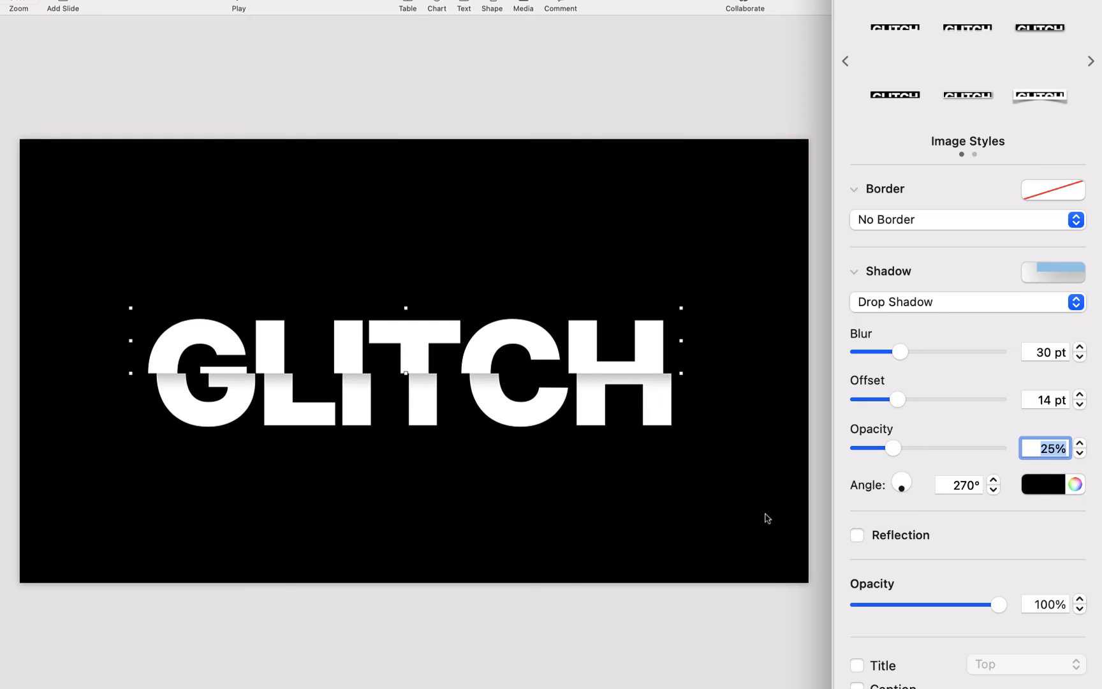
pyautogui.click(759, 538)
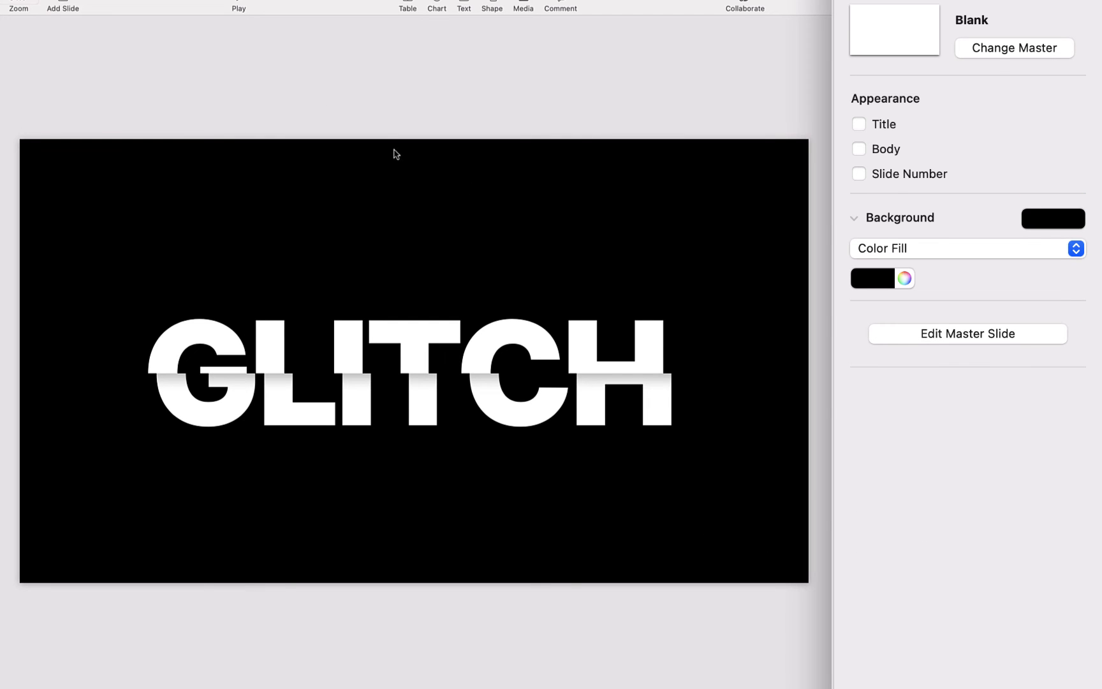
pyautogui.click(239, 7)
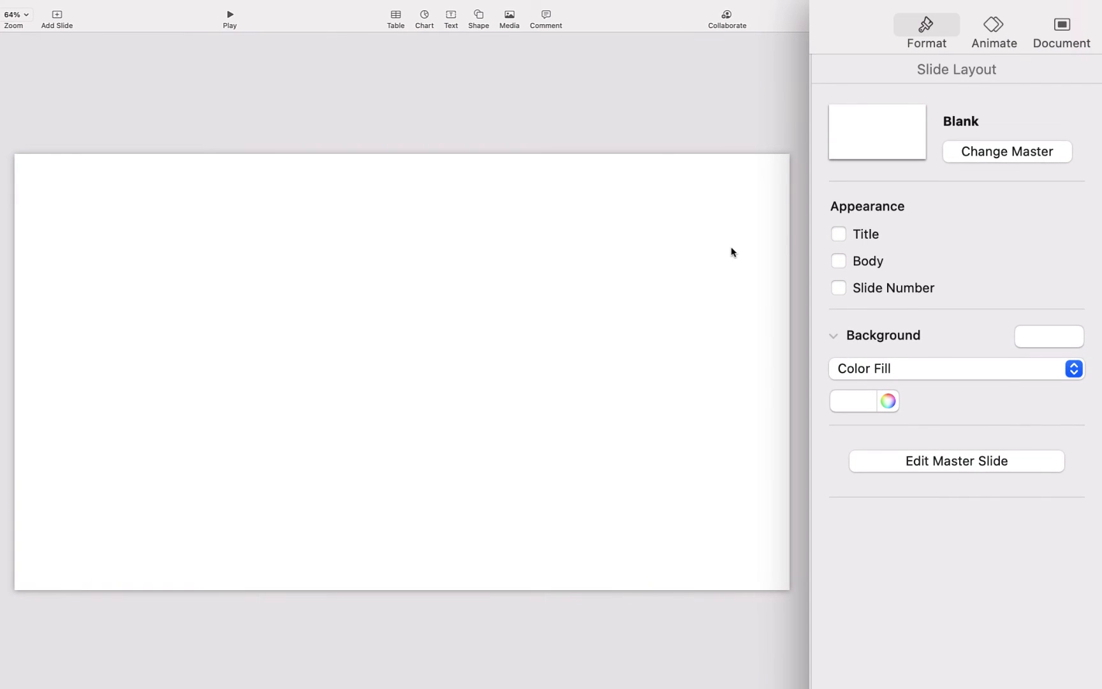
# Change the blank slide's background to an image fill using the "Paint" picture
pyautogui.click(883, 368)
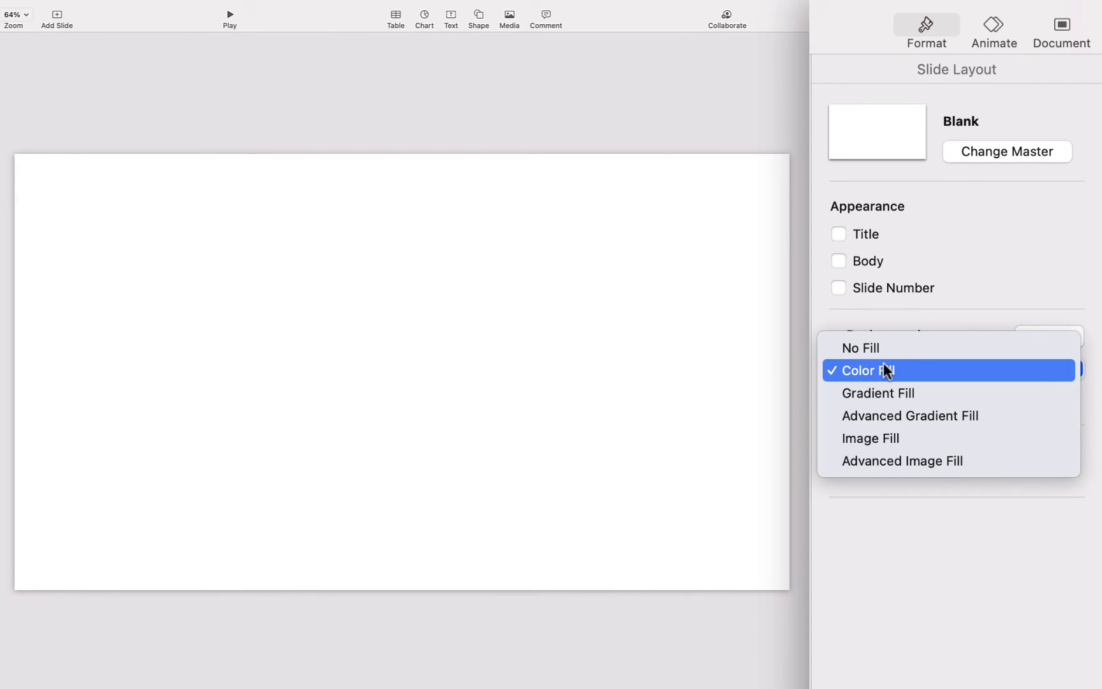
pyautogui.click(884, 438)
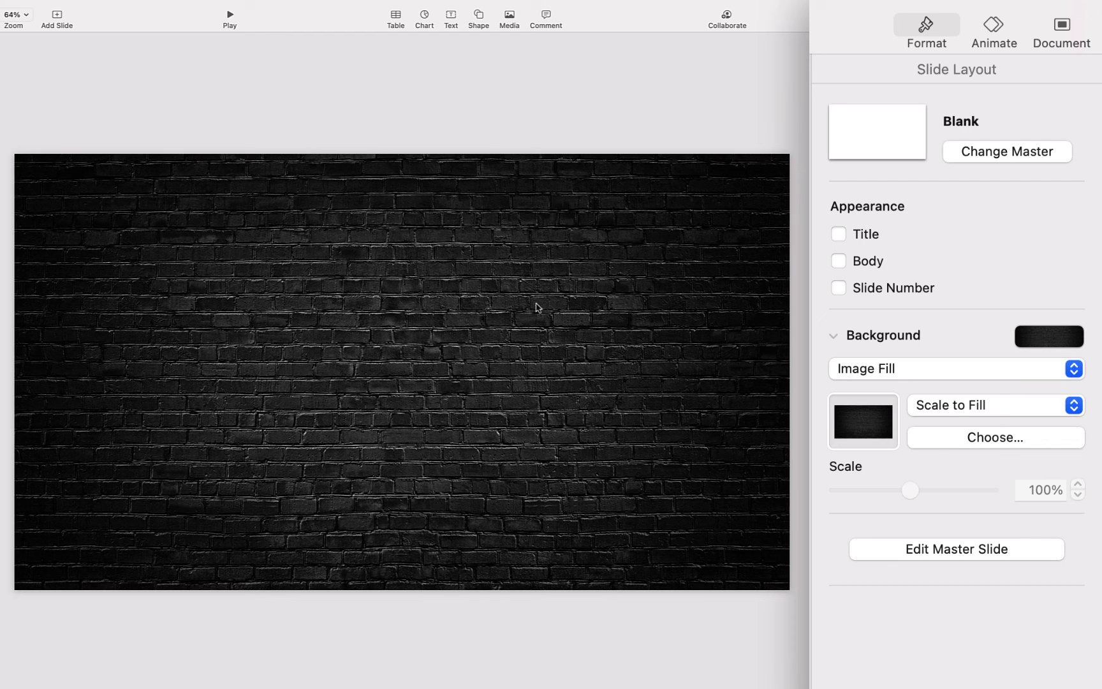
pyautogui.click(1012, 439)
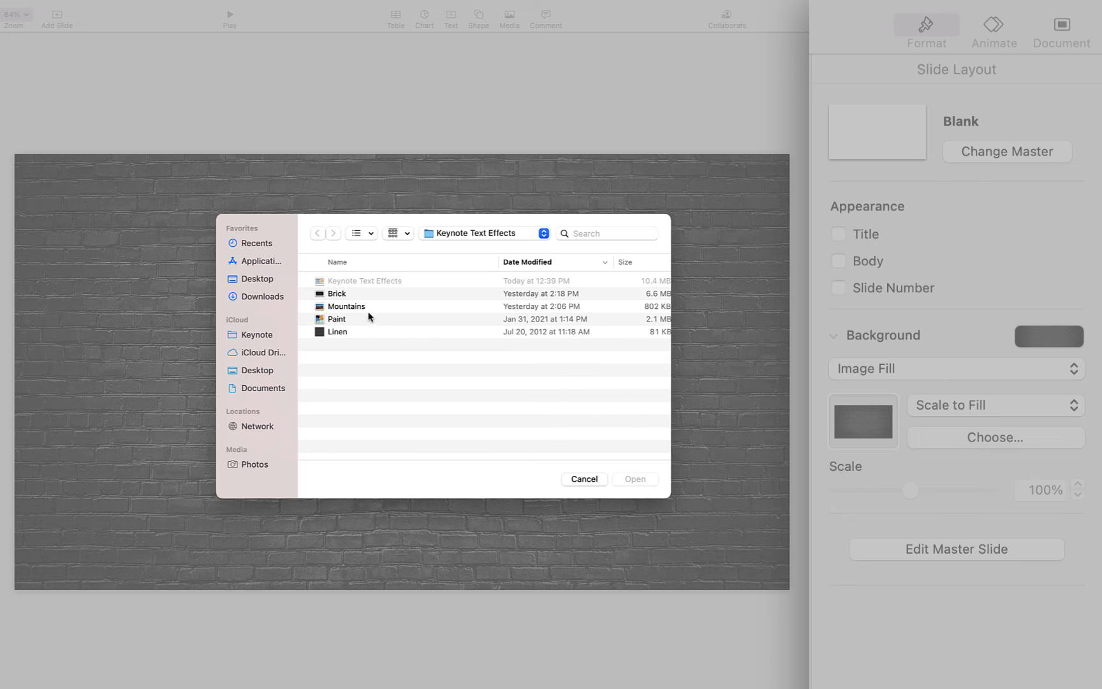
pyautogui.doubleClick(352, 324)
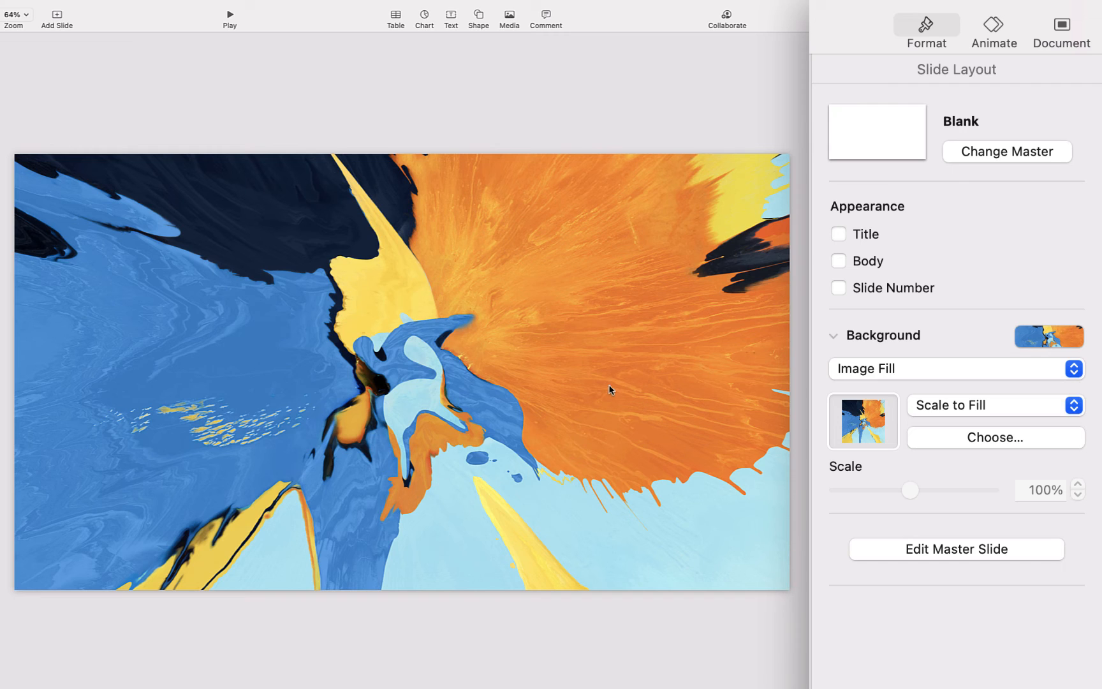
# Set the background image to Original Size at 96% scale
pyautogui.click(947, 407)
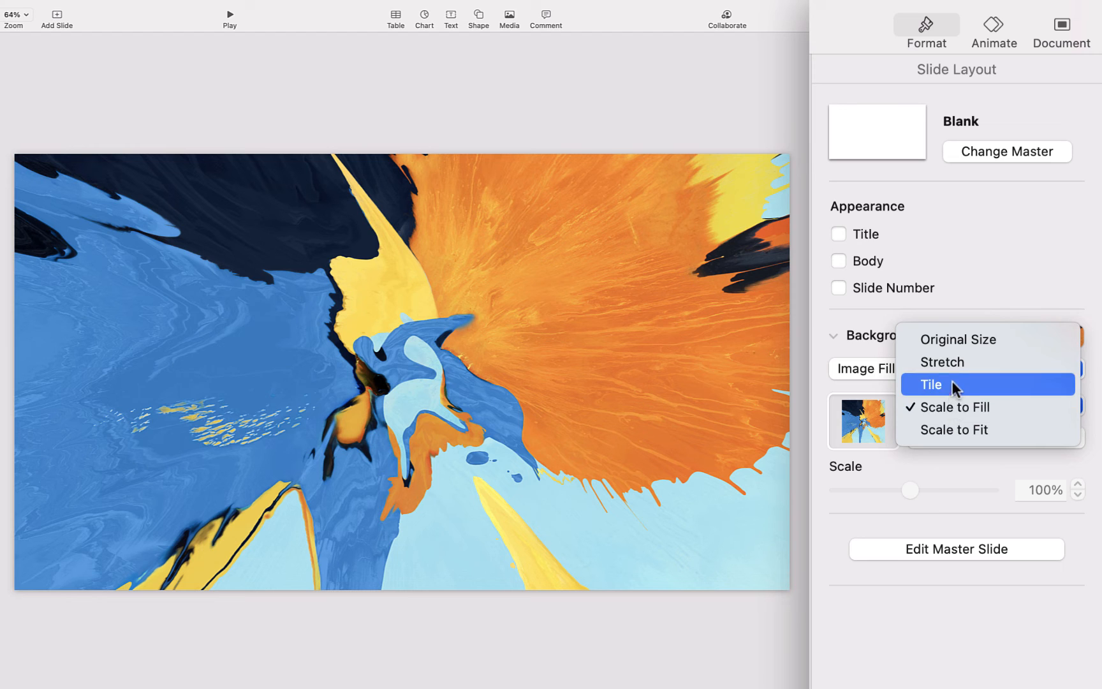
pyautogui.click(957, 341)
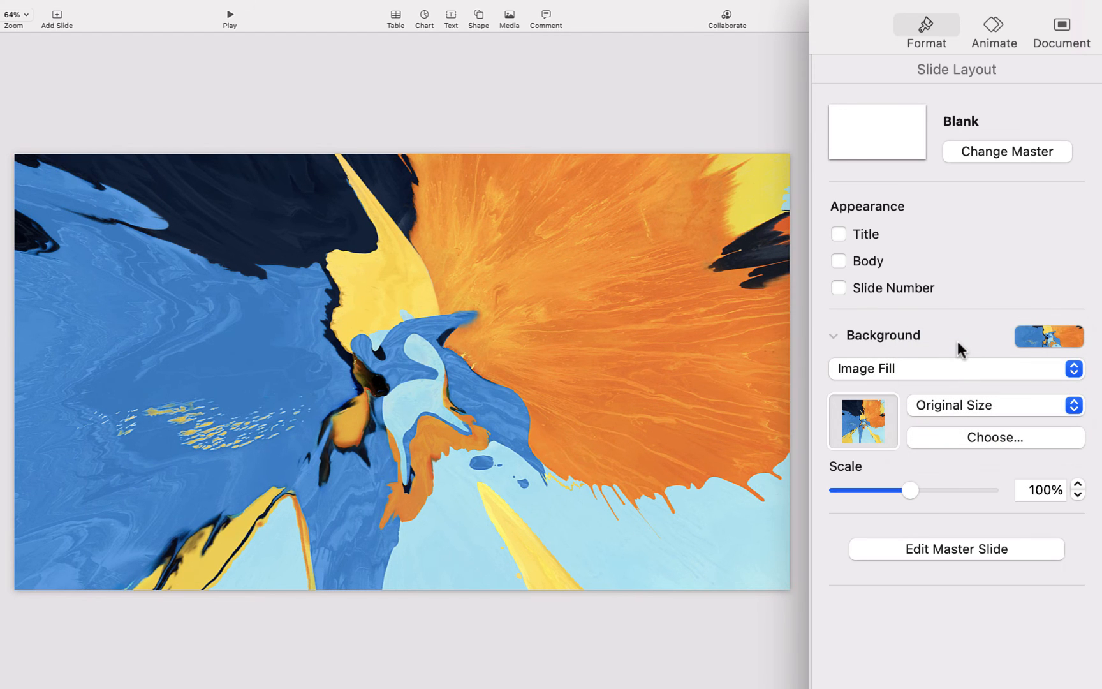
pyautogui.moveTo(905, 489)
pyautogui.mouseDown()
pyautogui.moveTo(919, 491)
pyautogui.moveTo(885, 488)
pyautogui.moveTo(900, 488)
pyautogui.mouseUp()
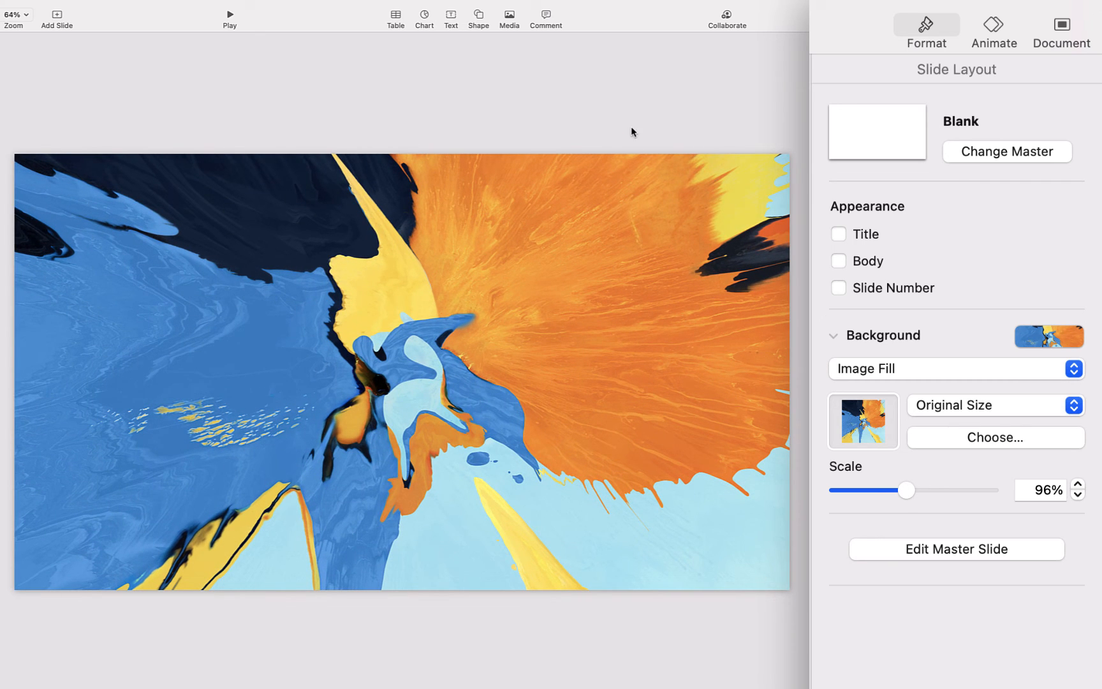
# Add a text box to the paint slide and set its text color to white
pyautogui.click(448, 20)
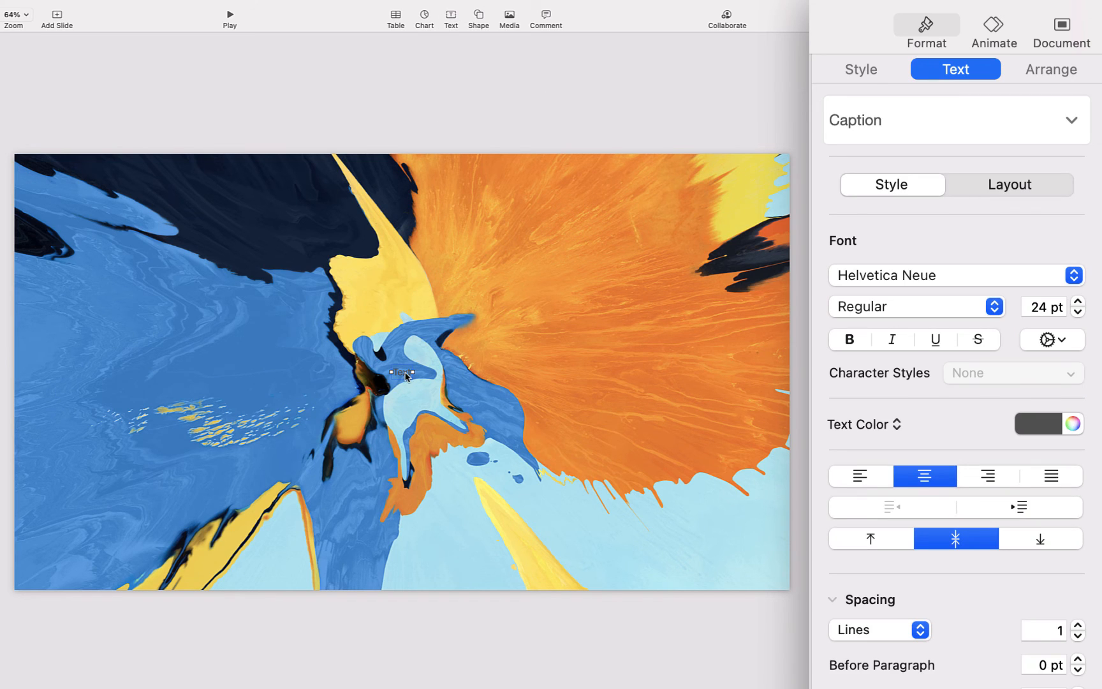
pyautogui.click(1037, 426)
pyautogui.click(858, 561)
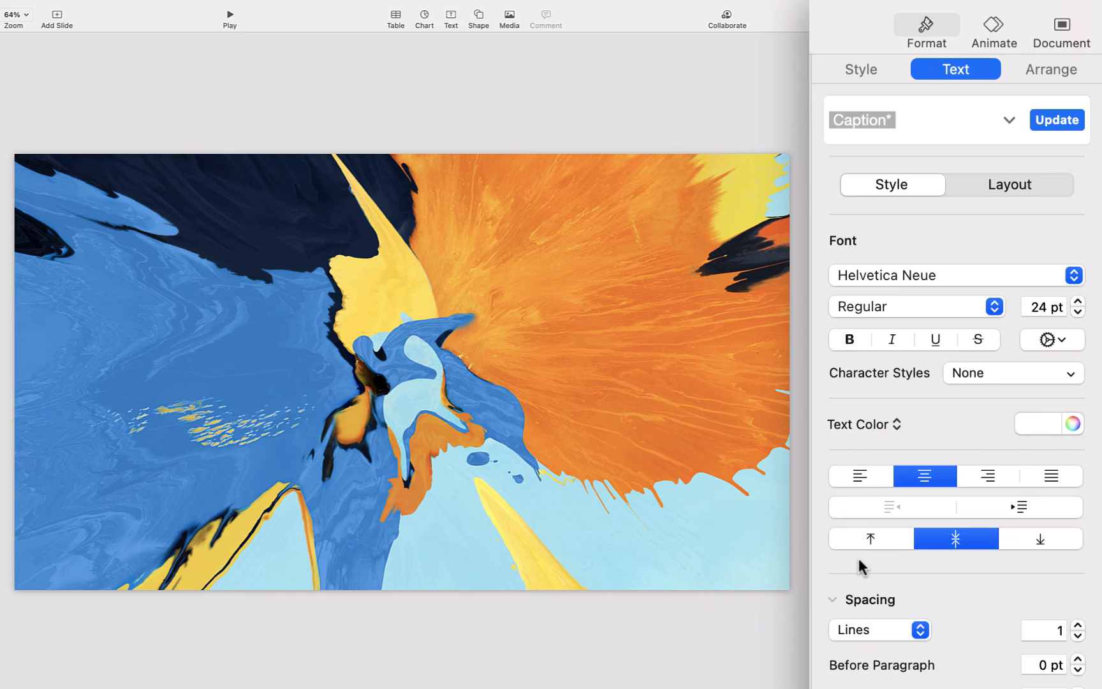
# Enter "Paint" in the new text box and change its font to Inter V
pyautogui.write('Paint')
pyautogui.click(613, 375)
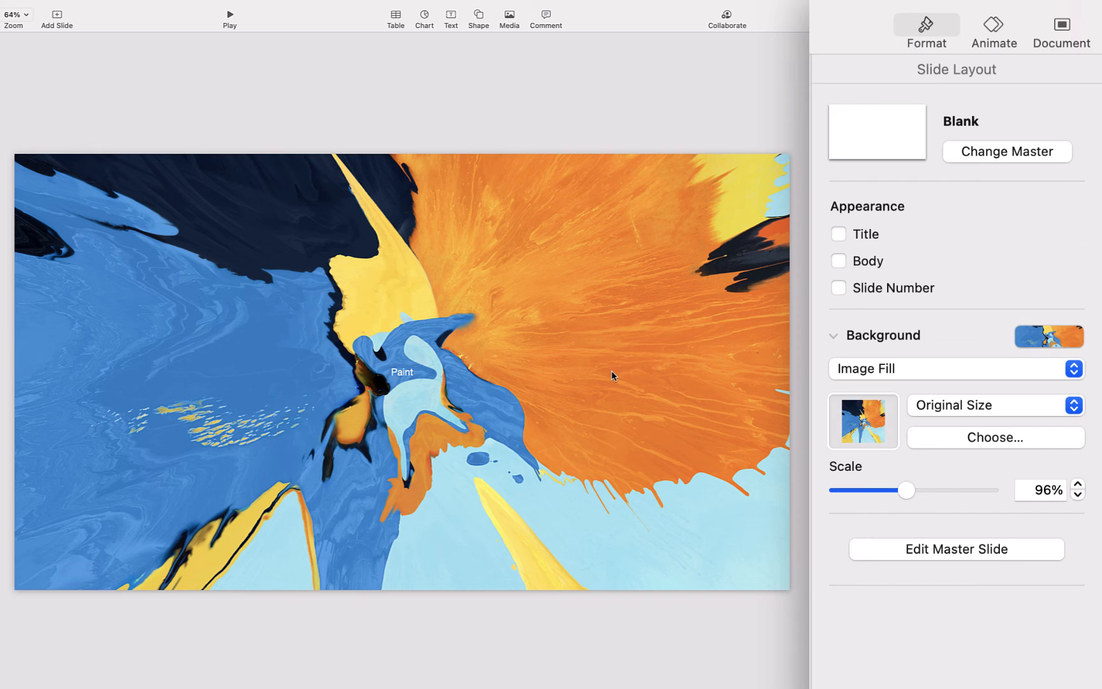
pyautogui.click(401, 378)
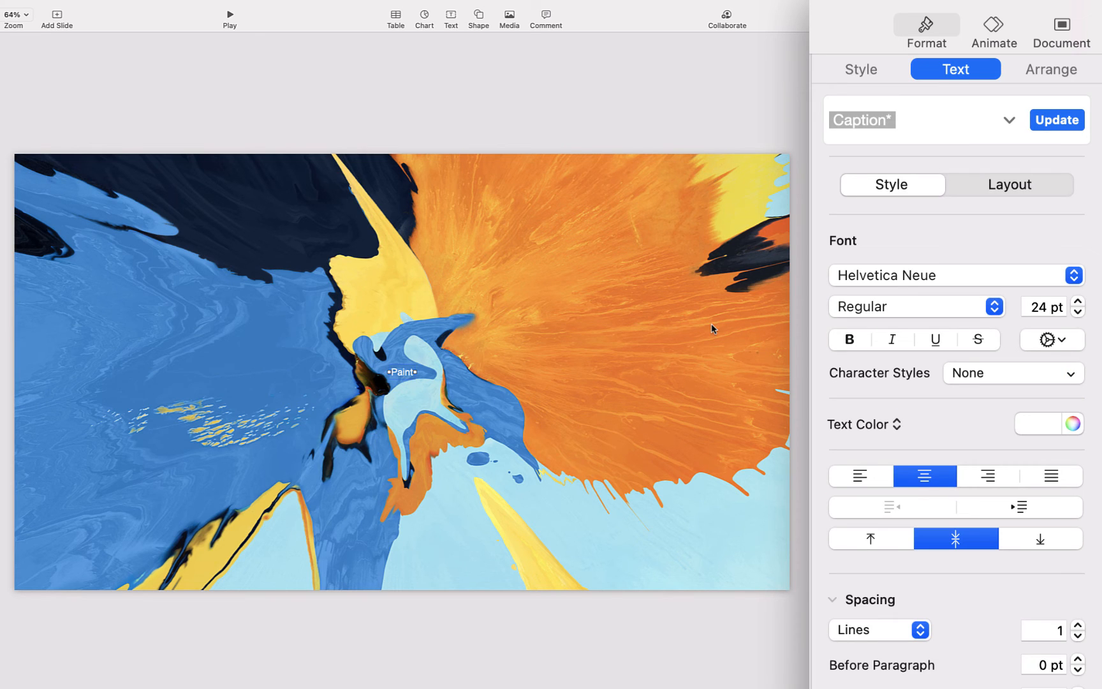
pyautogui.click(876, 278)
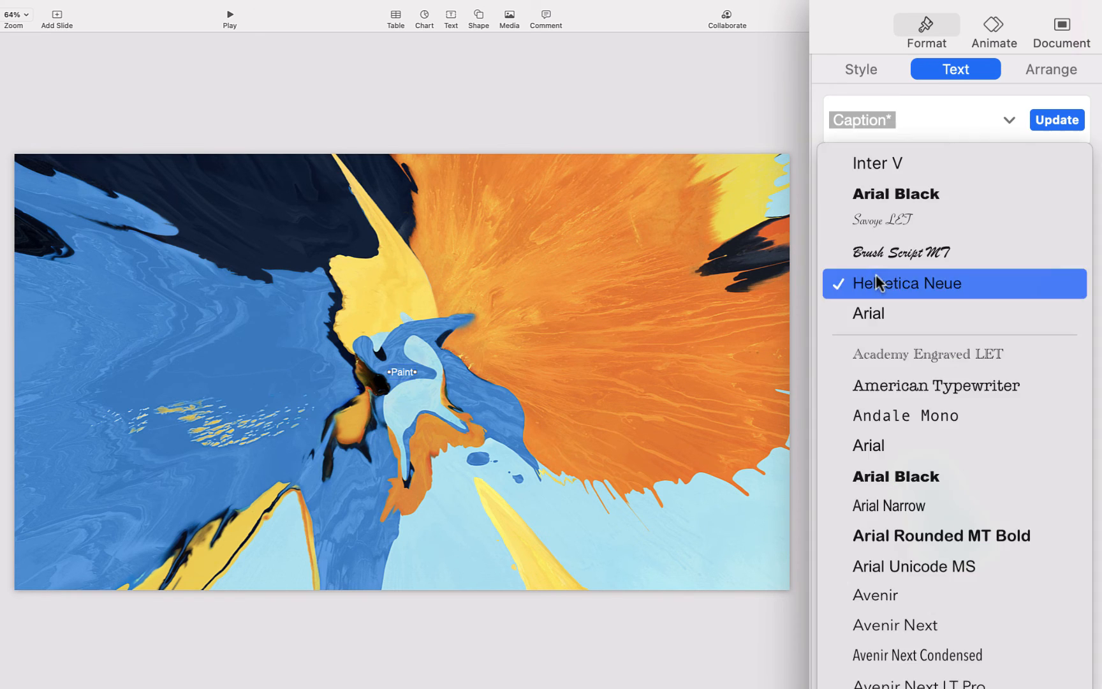
pyautogui.click(878, 163)
pyautogui.scroll(-5, 870, 159)
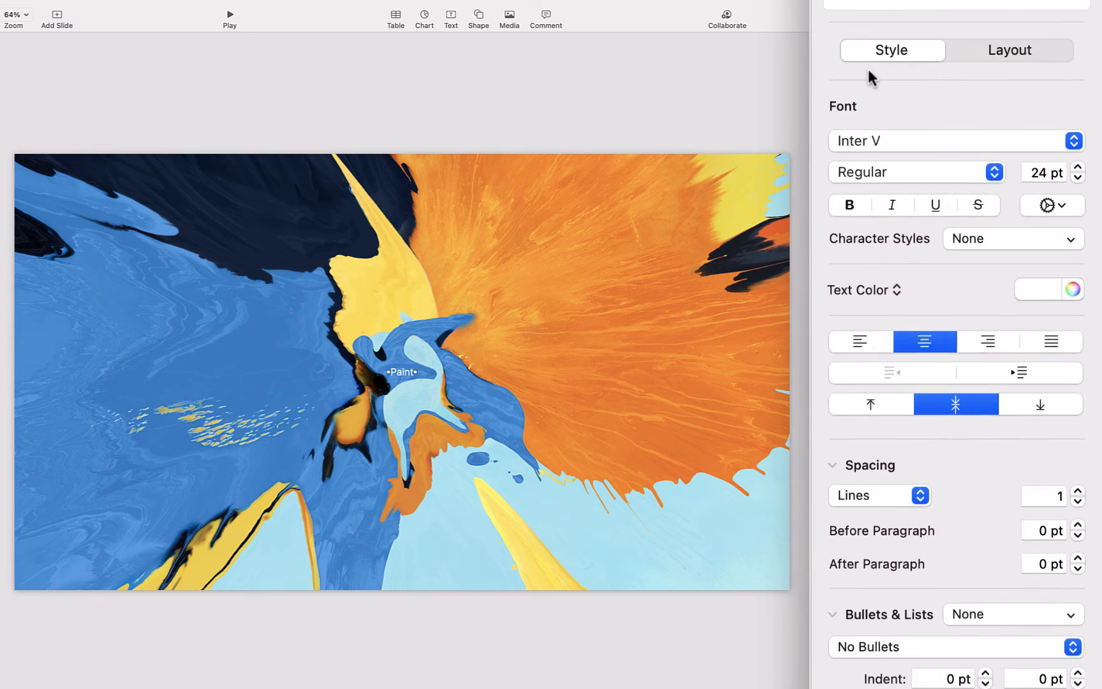
# Set the "Paint" text to the Black weight at a size of 400 pt
pyautogui.click(872, 145)
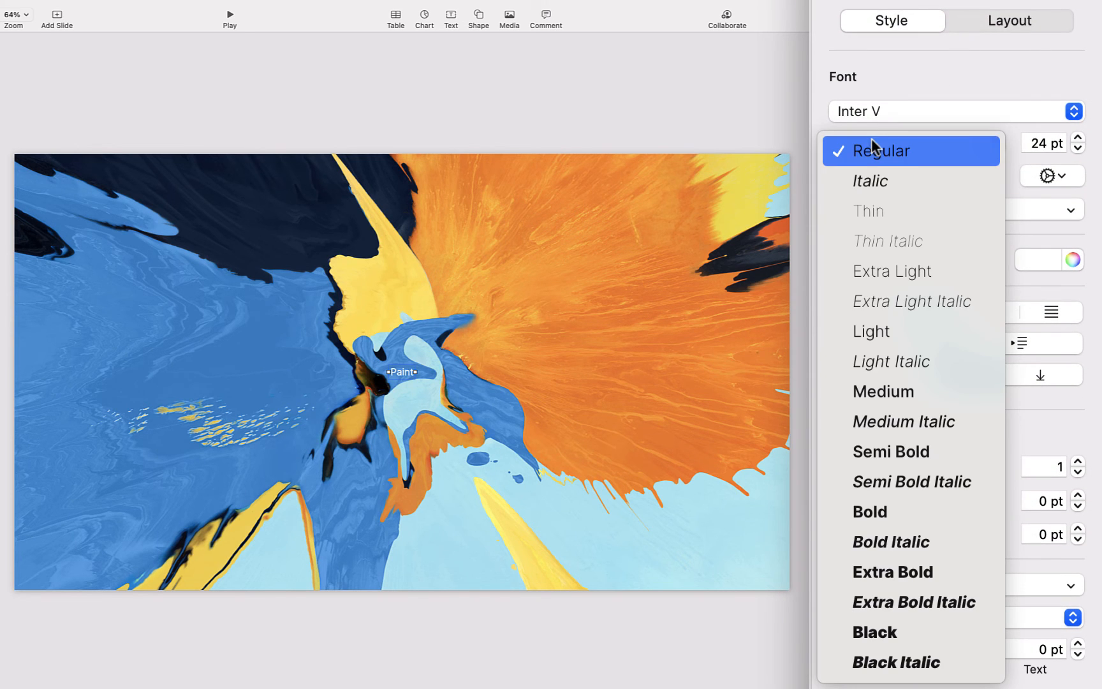
pyautogui.click(891, 632)
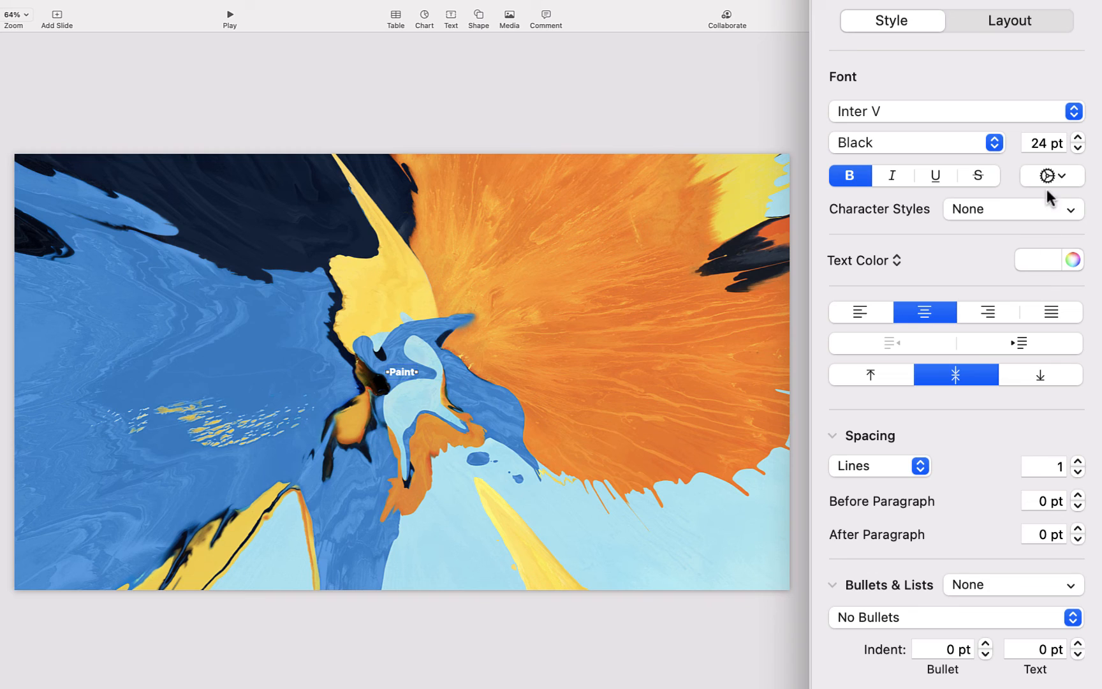
pyautogui.click(1033, 141)
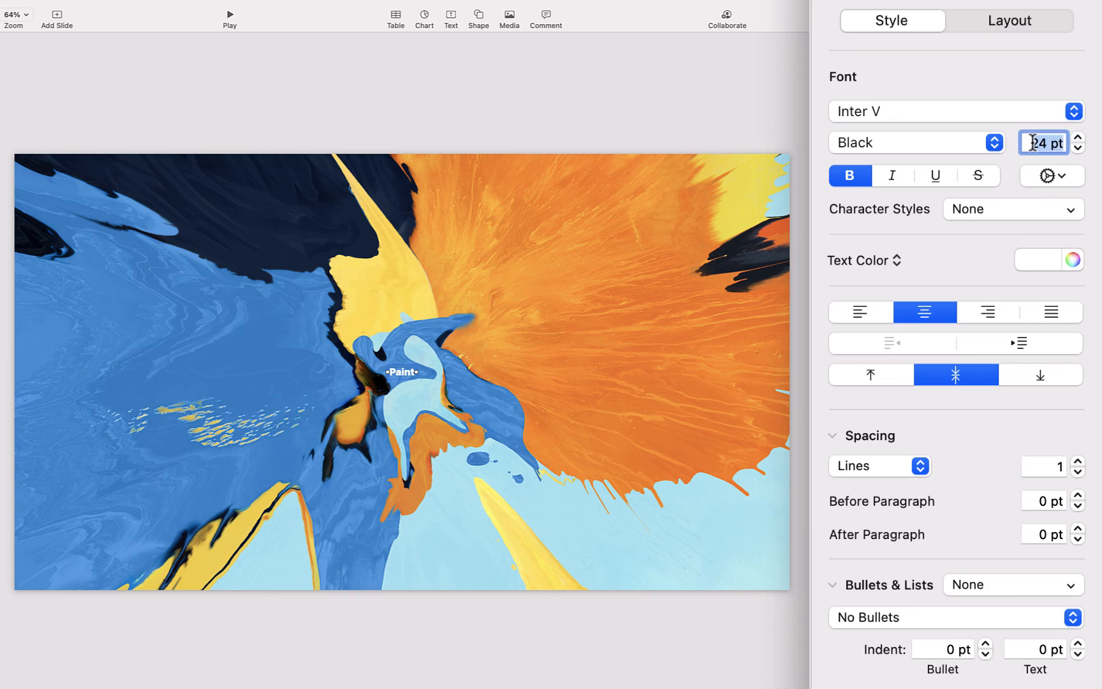
pyautogui.write('400')
pyautogui.press('Return')
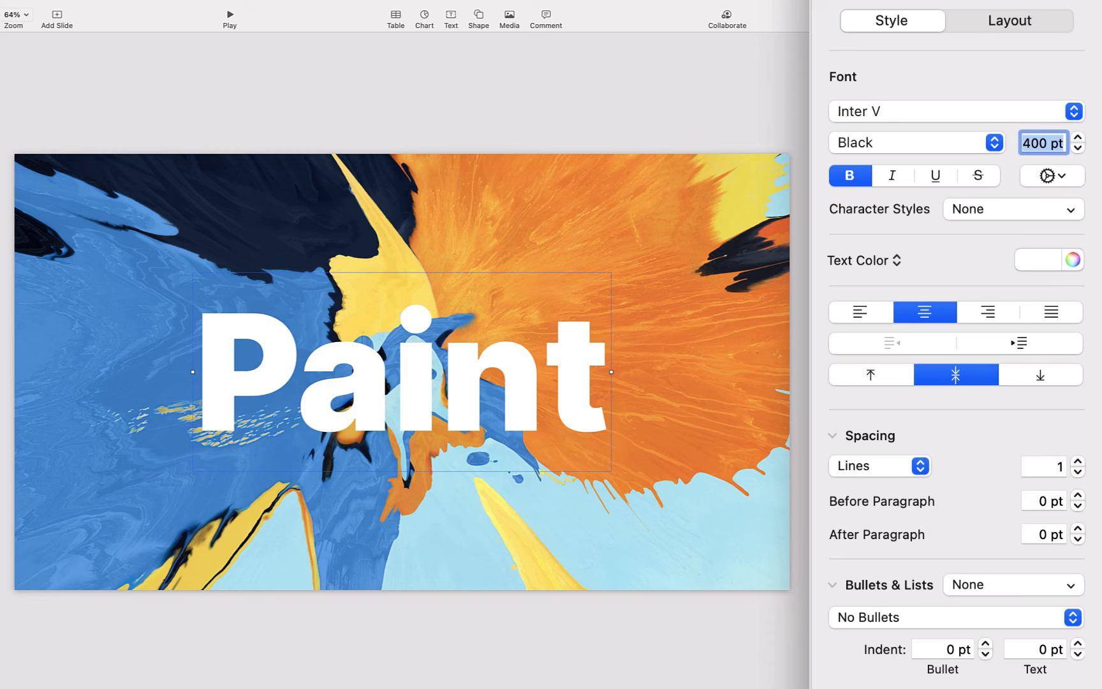
# Set the "Paint" text's capitalization to All Caps, tighten its character spacing by a few percent, and deselect it
pyautogui.click(1046, 182)
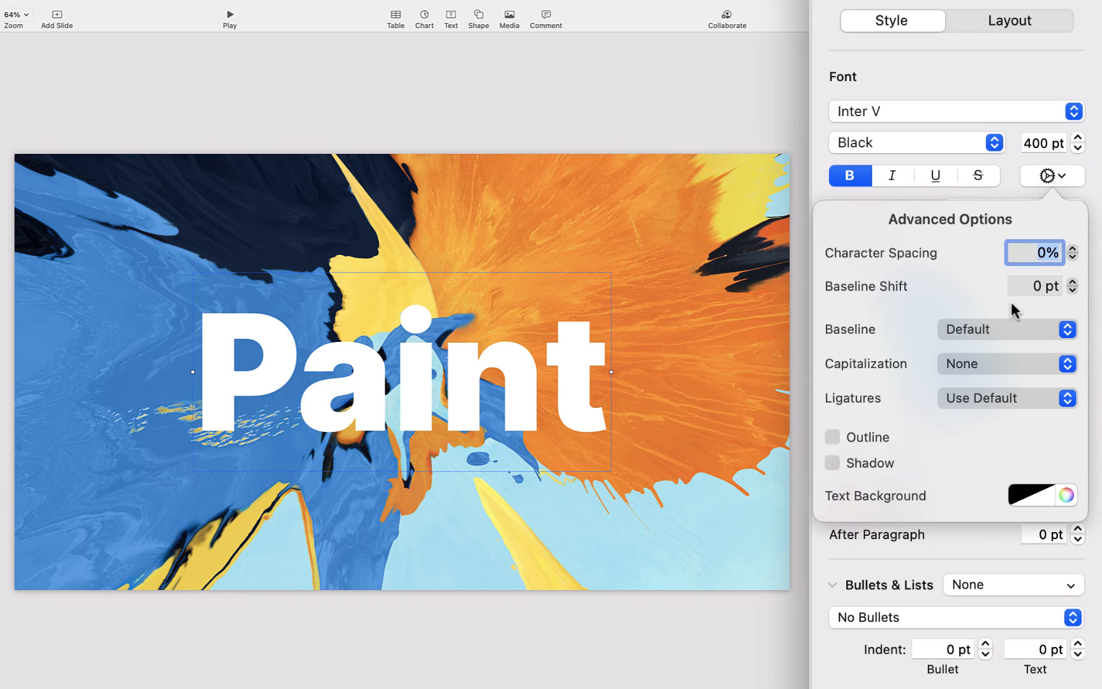
pyautogui.click(999, 366)
pyautogui.click(1000, 387)
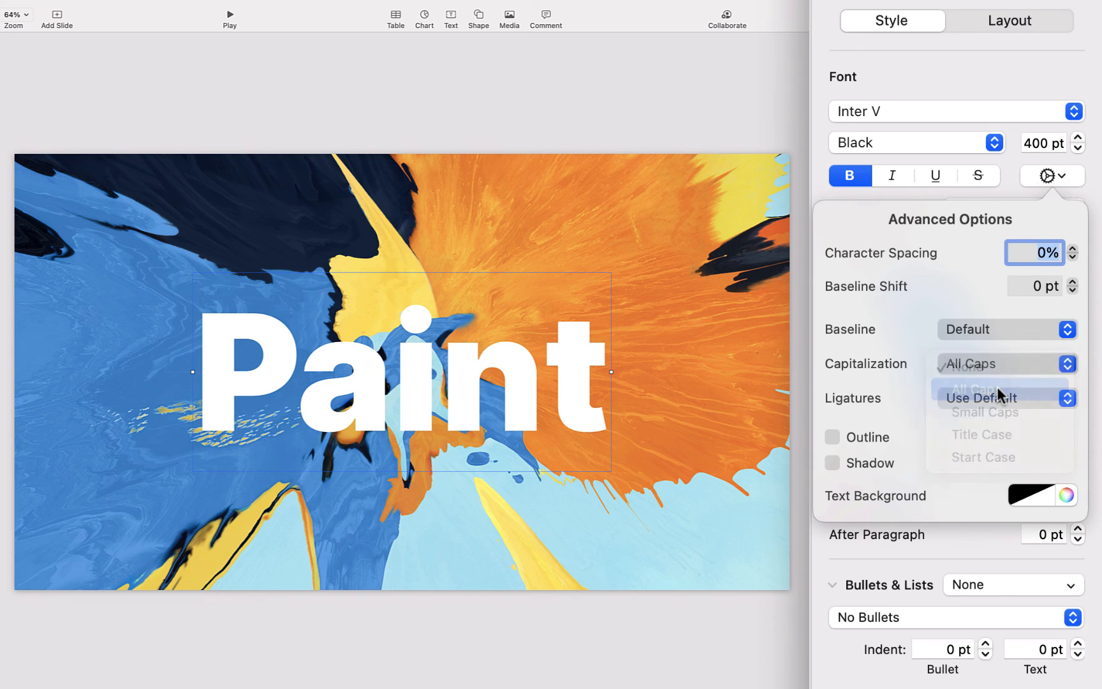
pyautogui.click(1073, 257)
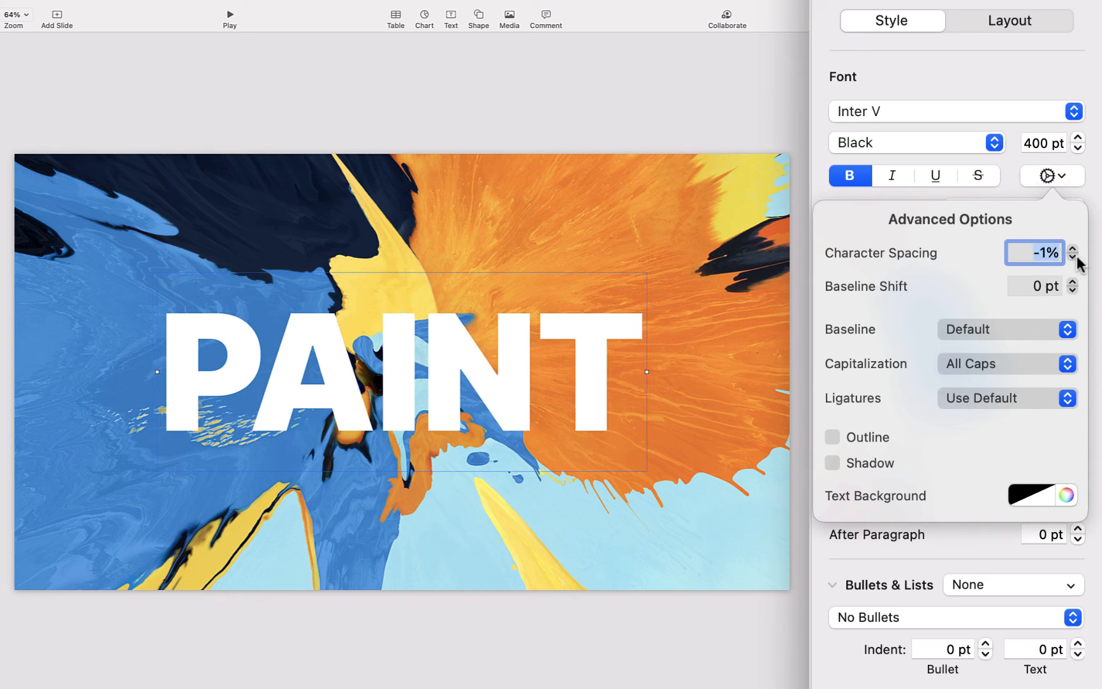
pyautogui.click(1073, 257)
pyautogui.click(1073, 257)
pyautogui.click(627, 101)
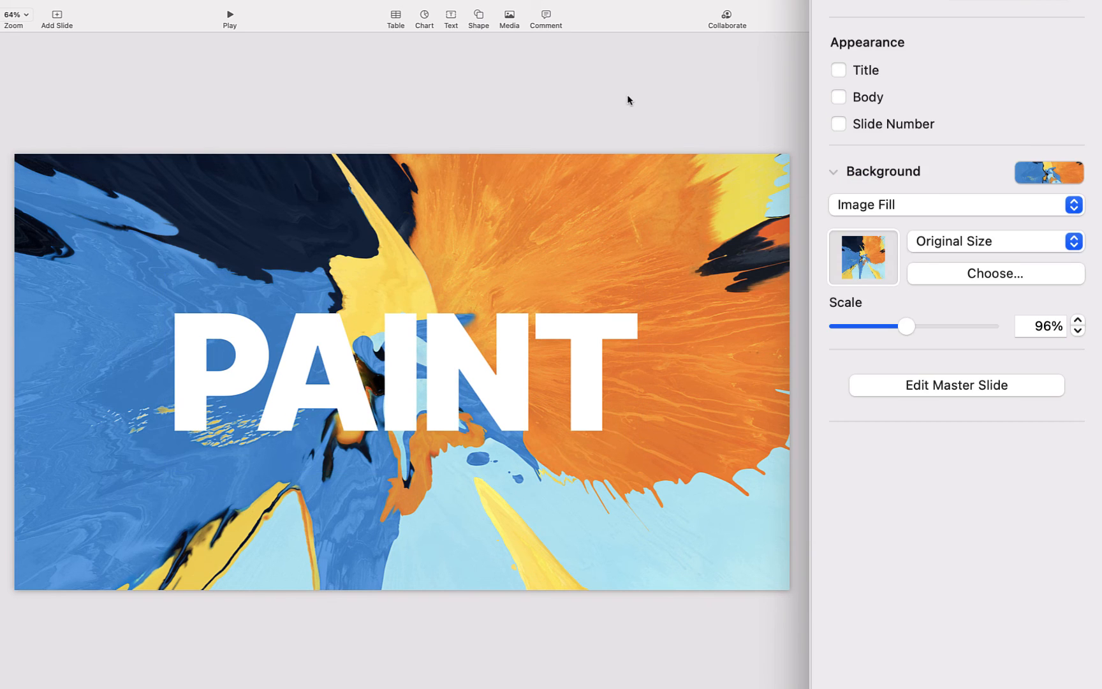
pyautogui.click(516, 359)
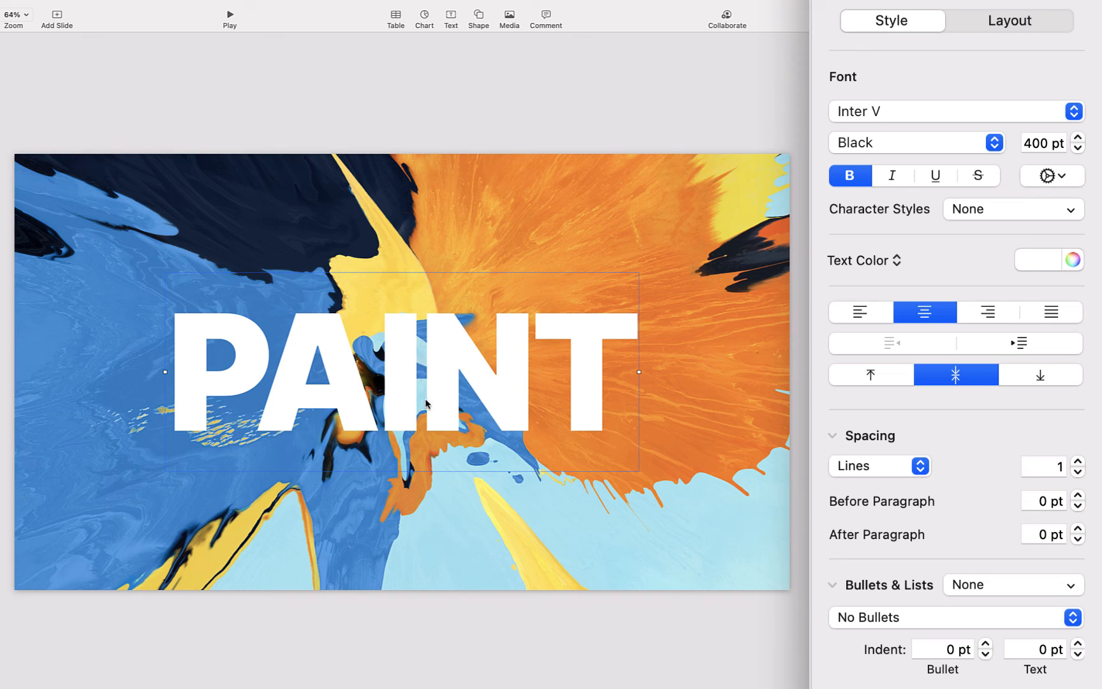
pyautogui.click(512, 66)
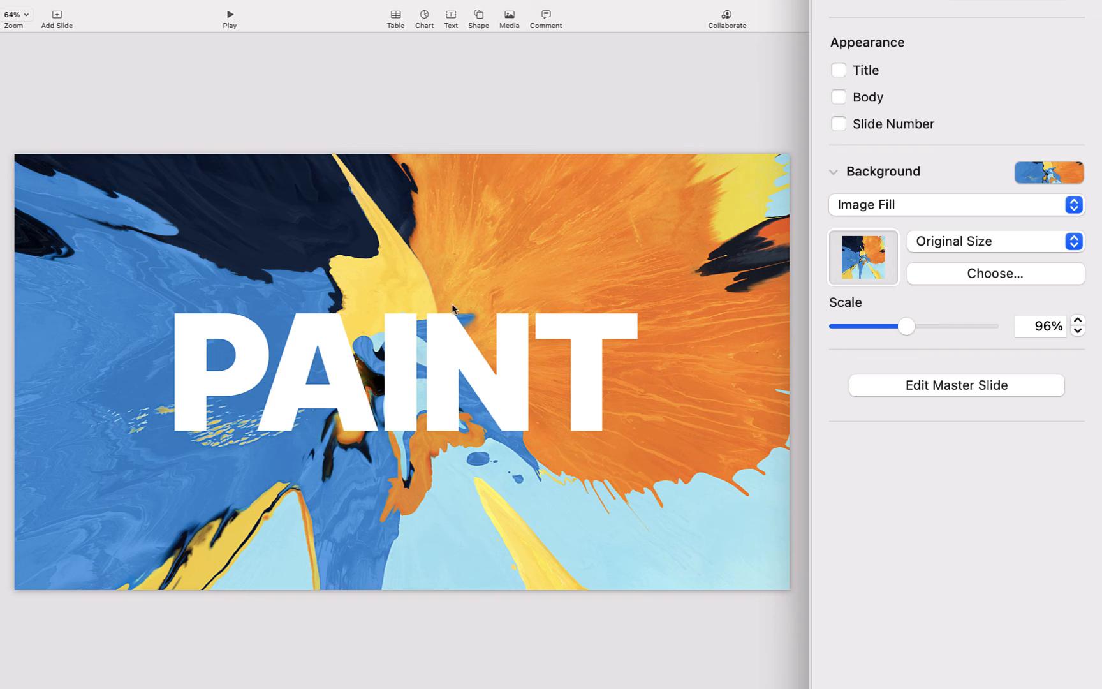
# Change the "PAINT" text color to an image fill using the "Paint" picture
pyautogui.click(446, 352)
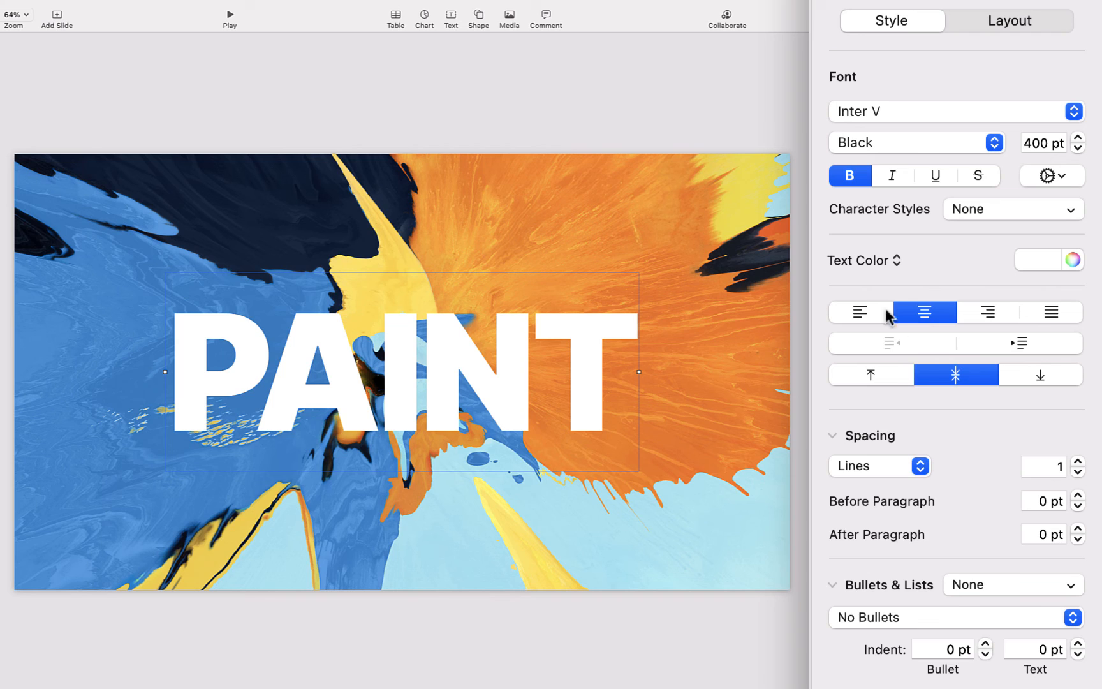
pyautogui.click(863, 260)
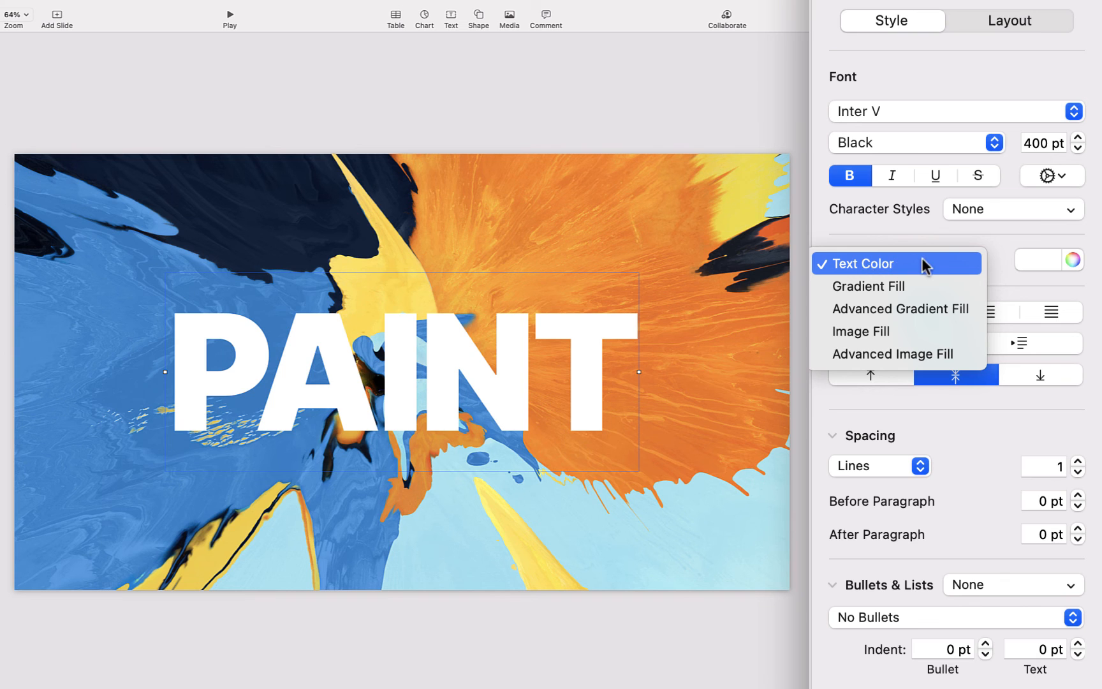
pyautogui.click(898, 330)
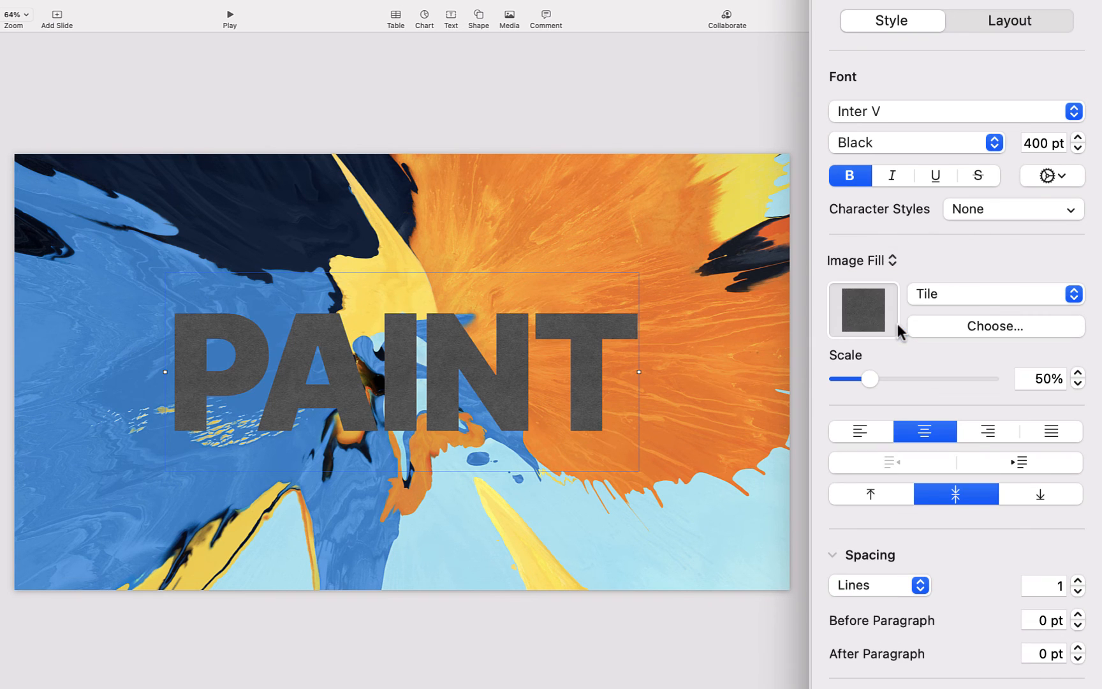
pyautogui.click(930, 327)
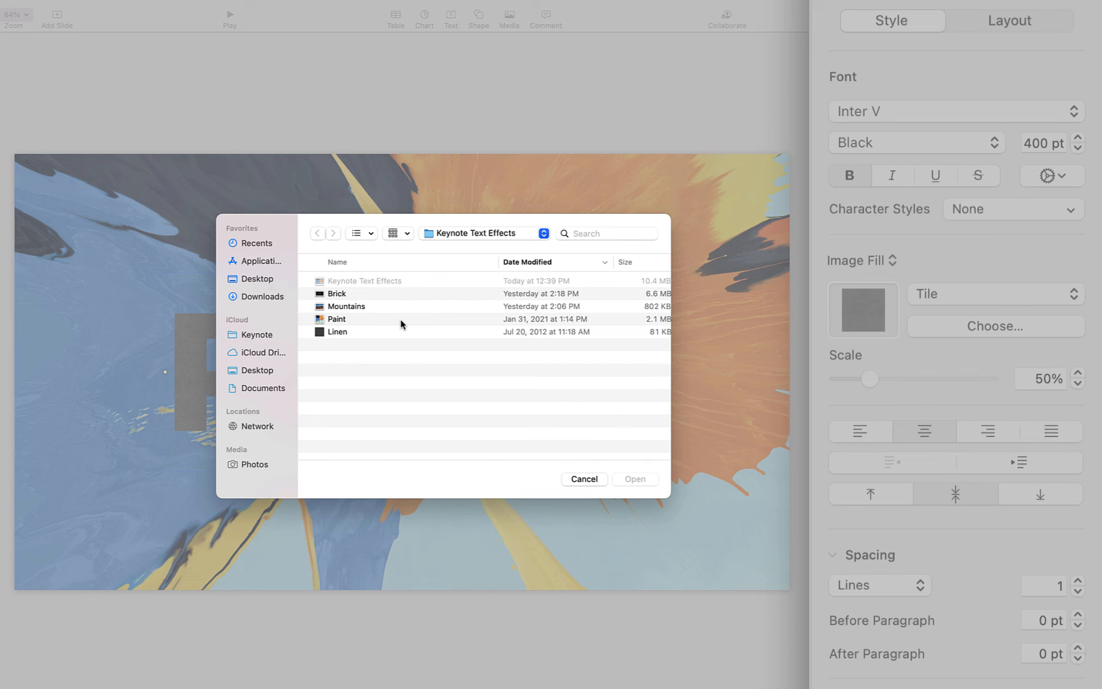
pyautogui.click(347, 320)
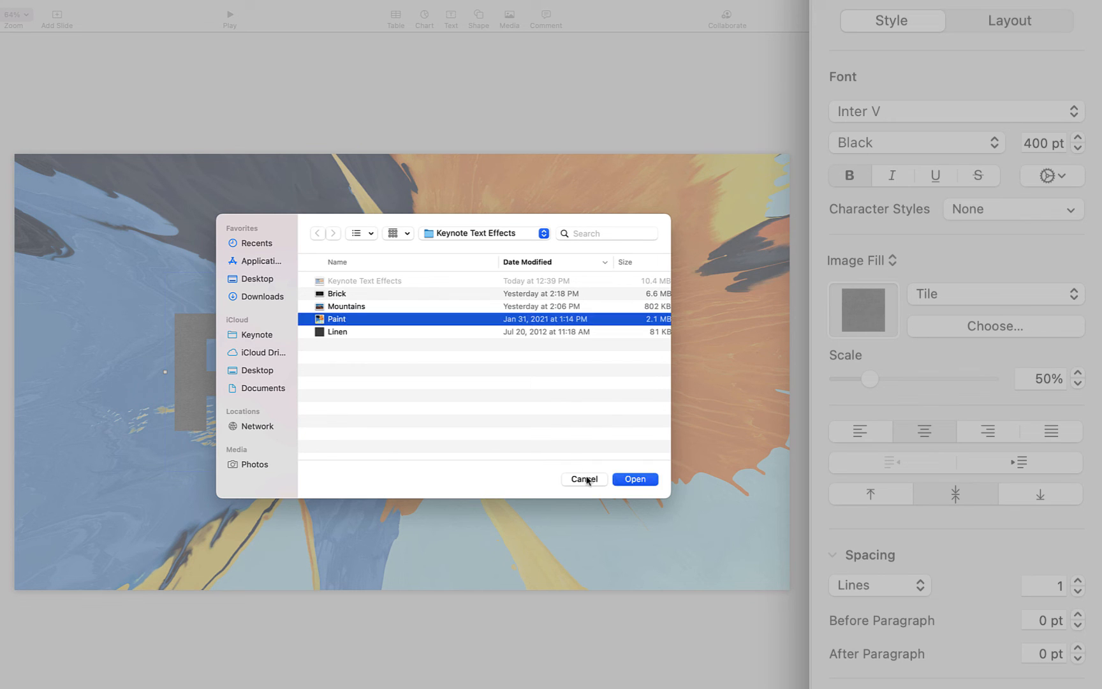
pyautogui.click(635, 479)
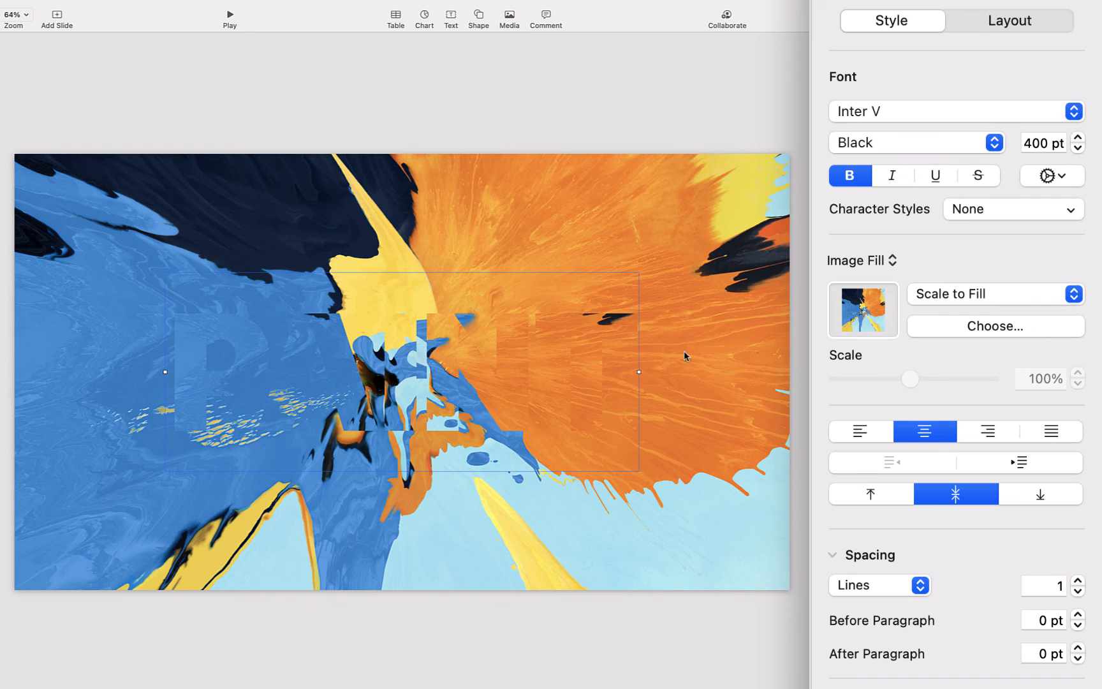
# Set the text's image fill to Original Size at 58% scale and deselect the text
pyautogui.click(948, 300)
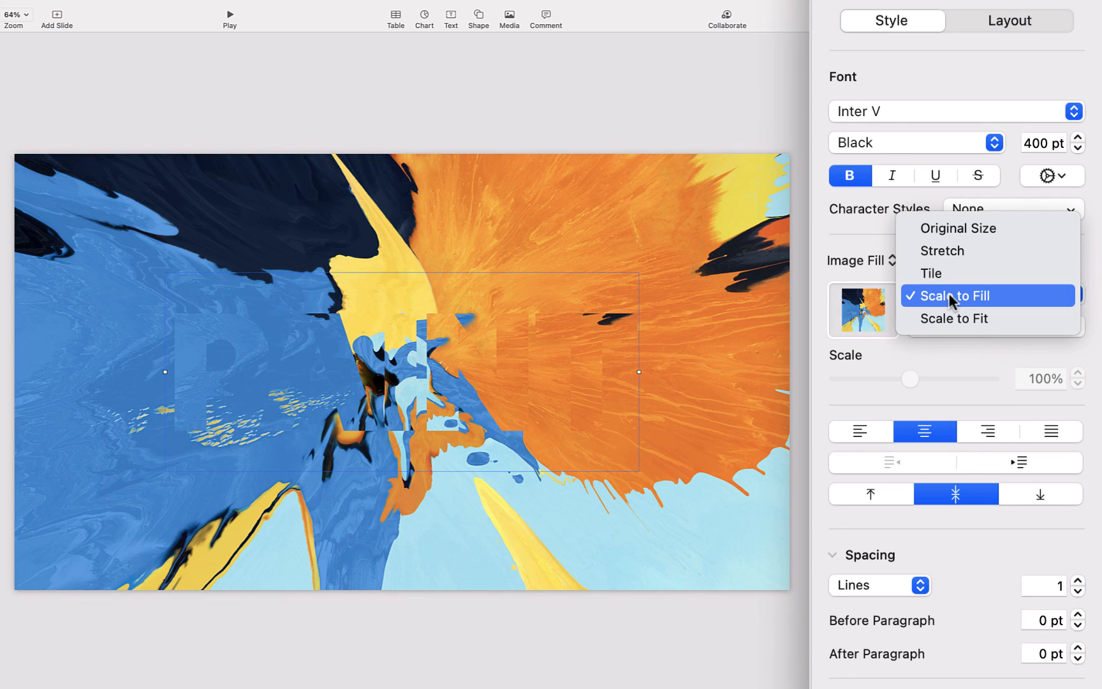
pyautogui.click(964, 232)
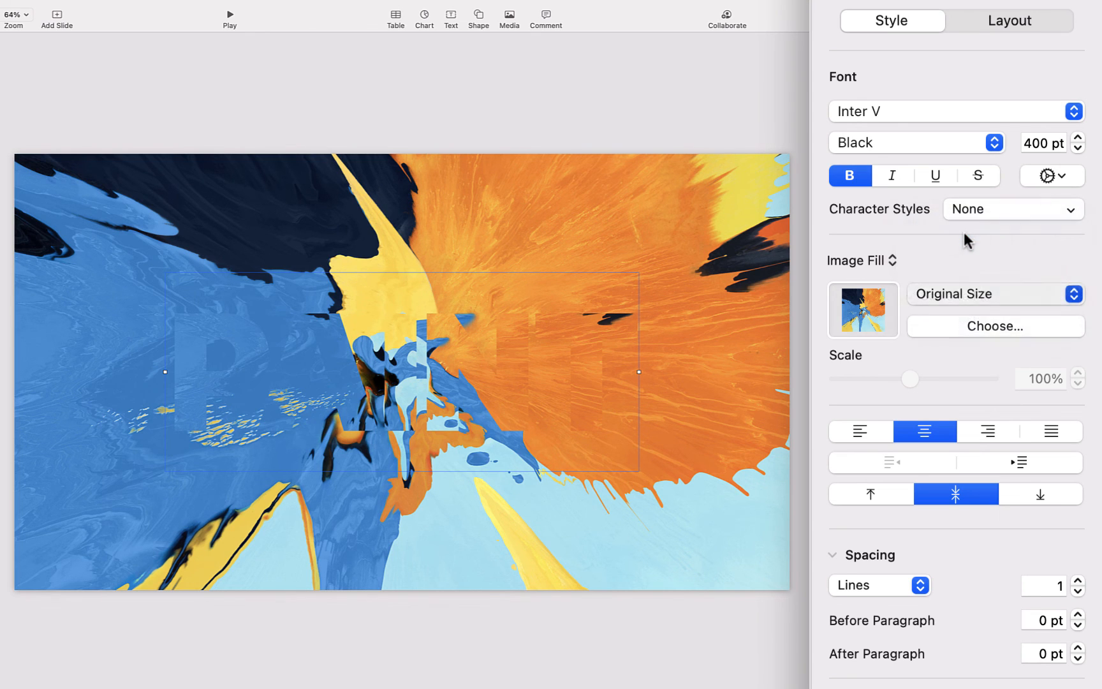
pyautogui.moveTo(911, 379); pyautogui.dragTo(880, 381)
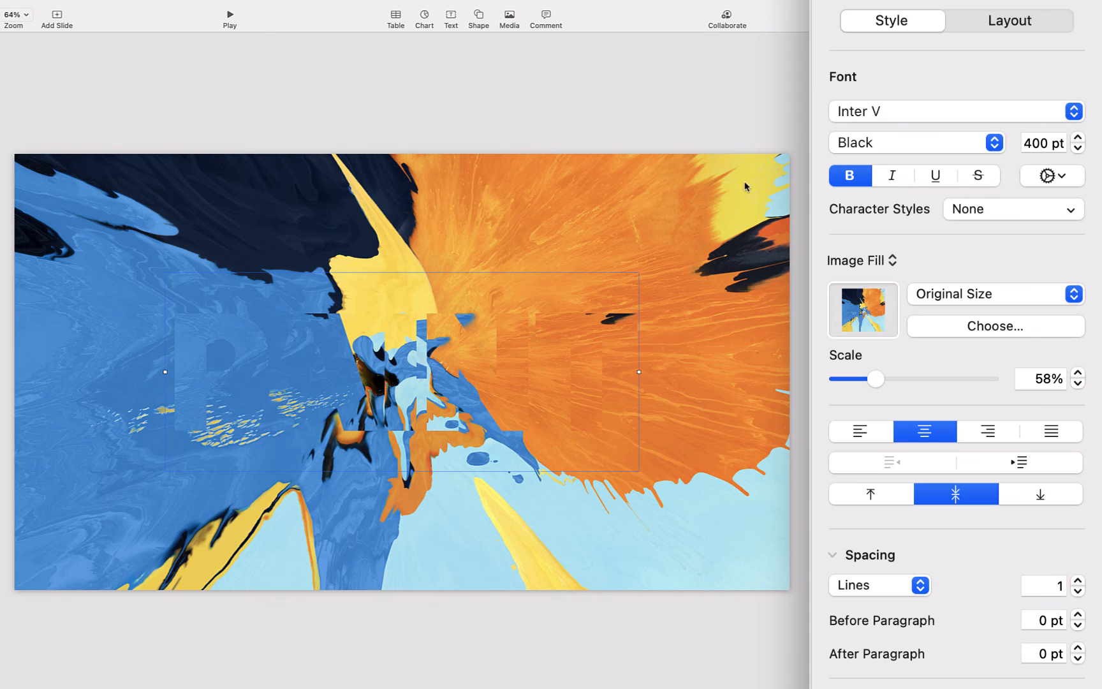
pyautogui.click(706, 134)
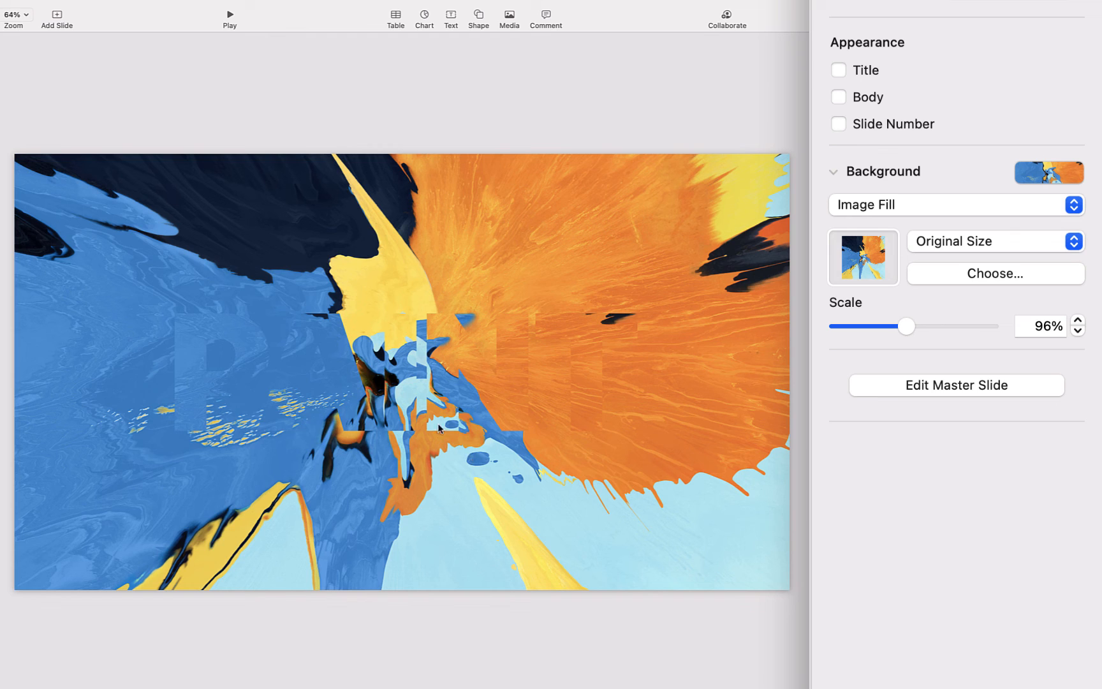
# Add a drop shadow to the image-filled "PAINT" text
pyautogui.click(258, 366)
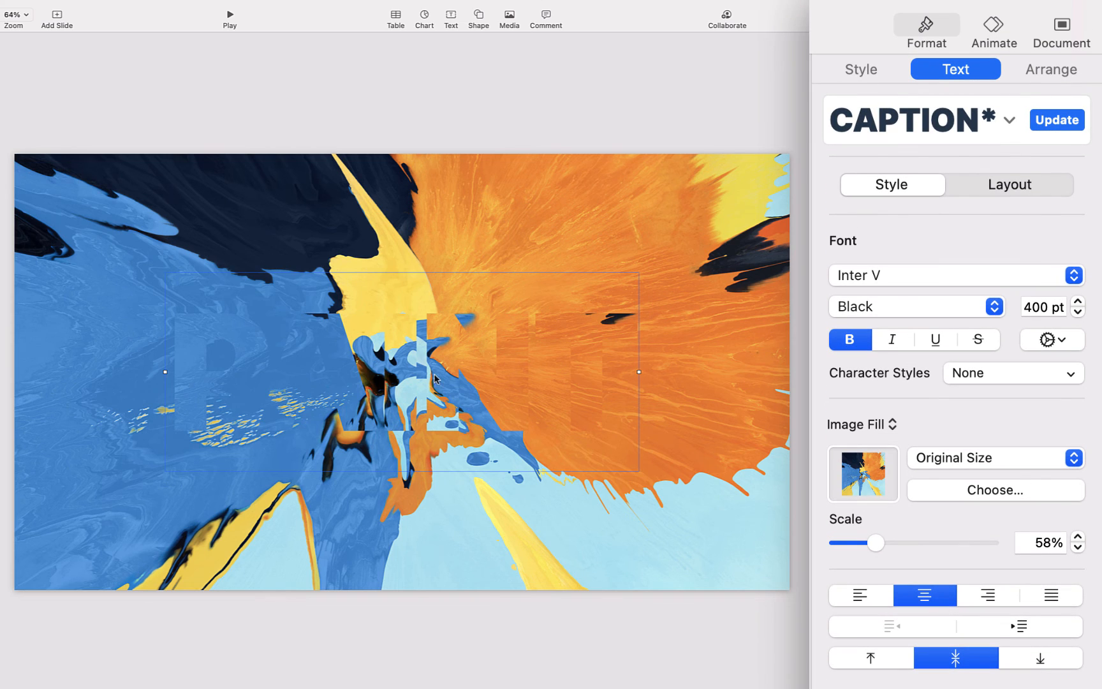
pyautogui.click(870, 75)
pyautogui.click(896, 518)
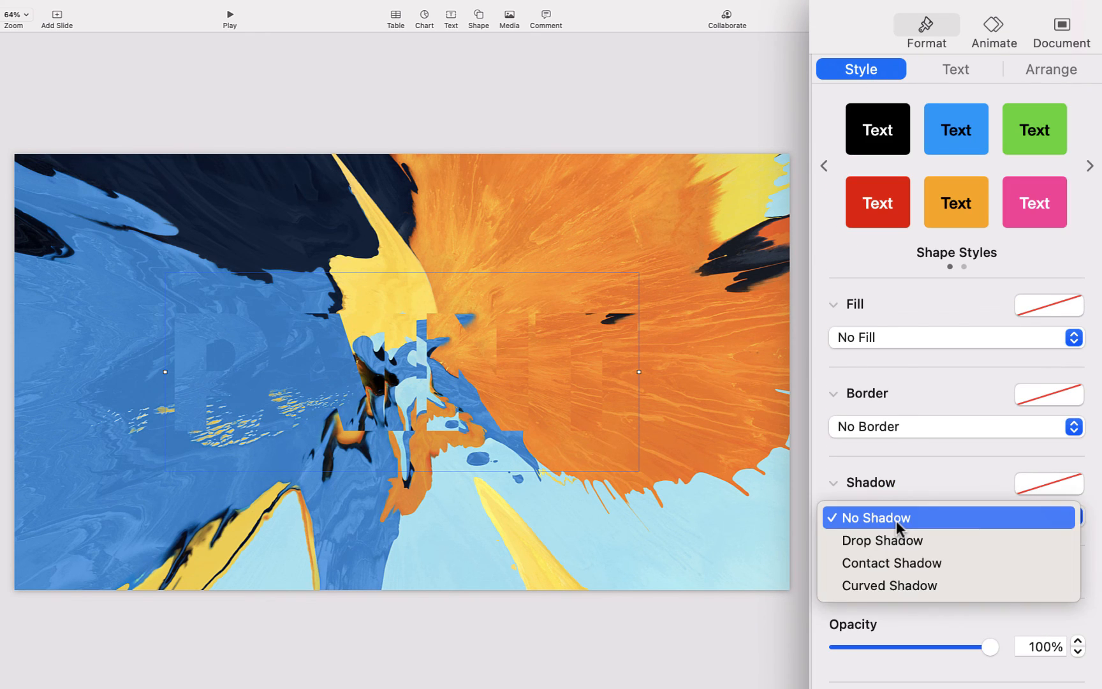
pyautogui.click(898, 538)
pyautogui.scroll(-5, 896, 529)
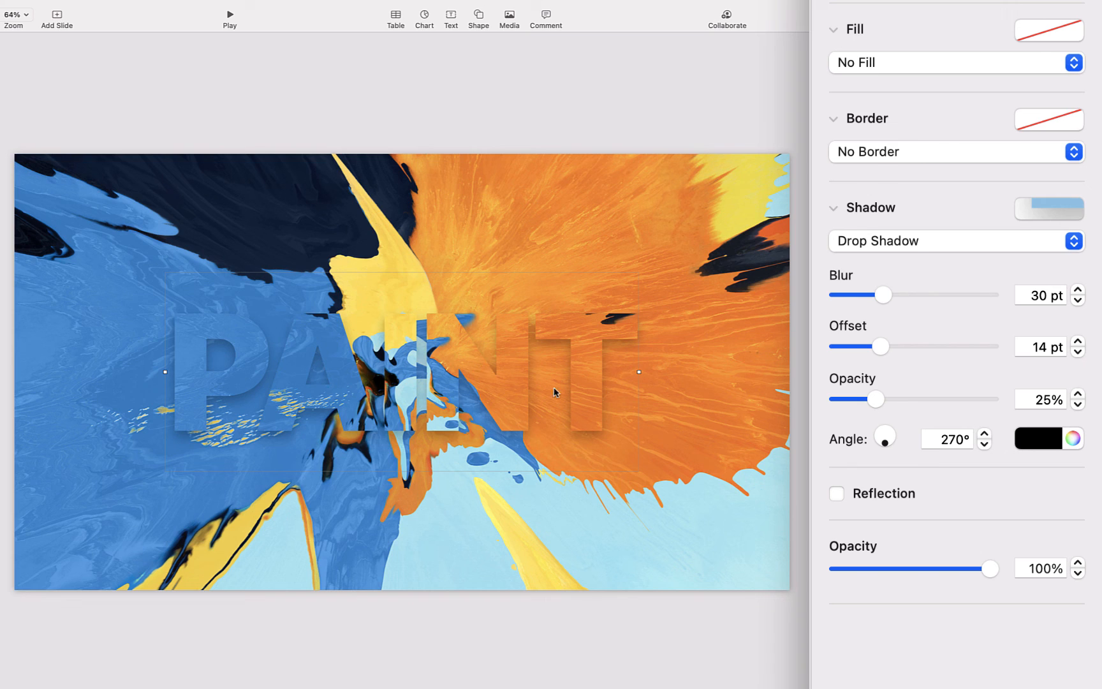
# Set the "PAINT" text's drop shadow opacity to 55% and deselect the text
pyautogui.moveTo(882, 403); pyautogui.dragTo(939, 399)
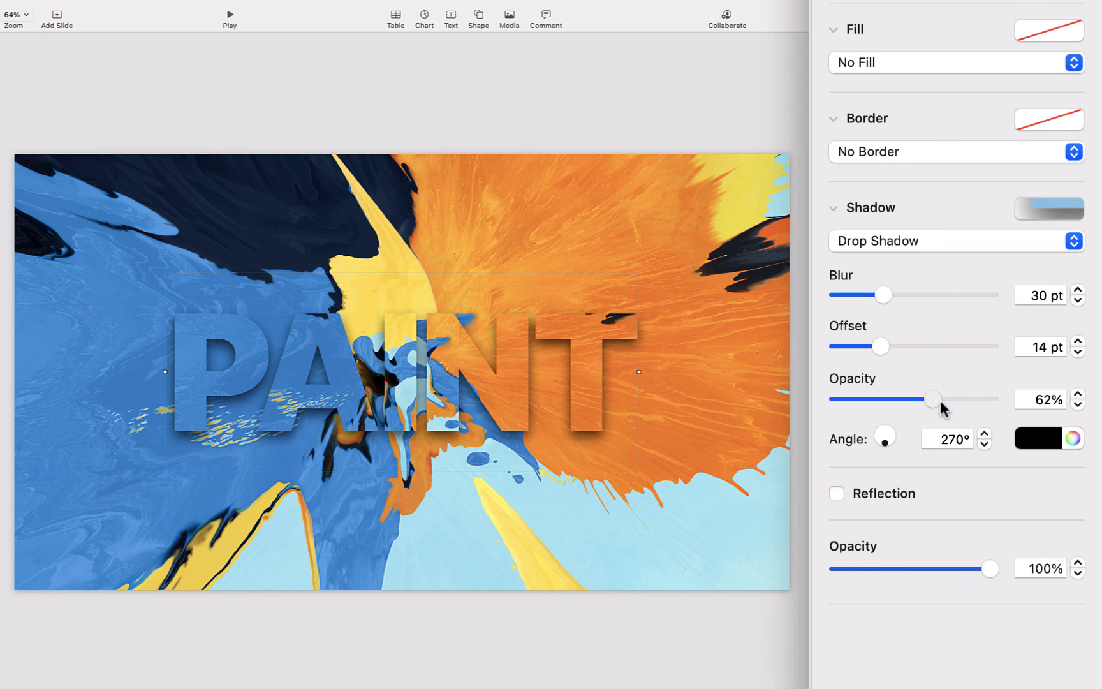
pyautogui.doubleClick(1043, 397)
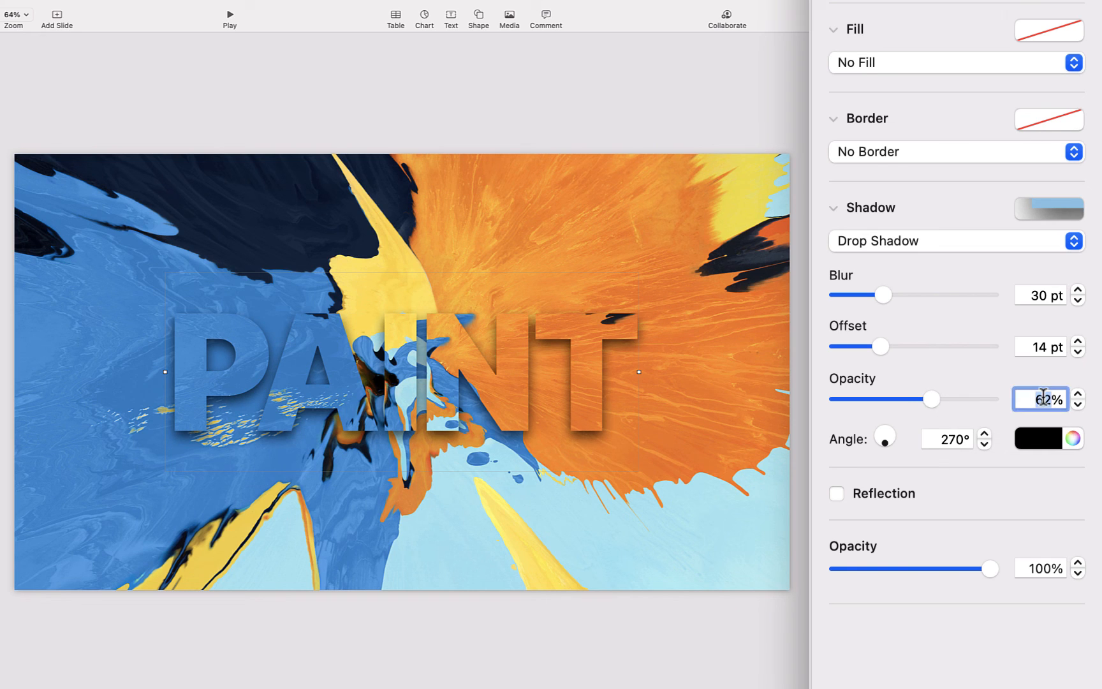
pyautogui.write('55')
pyautogui.press('Return')
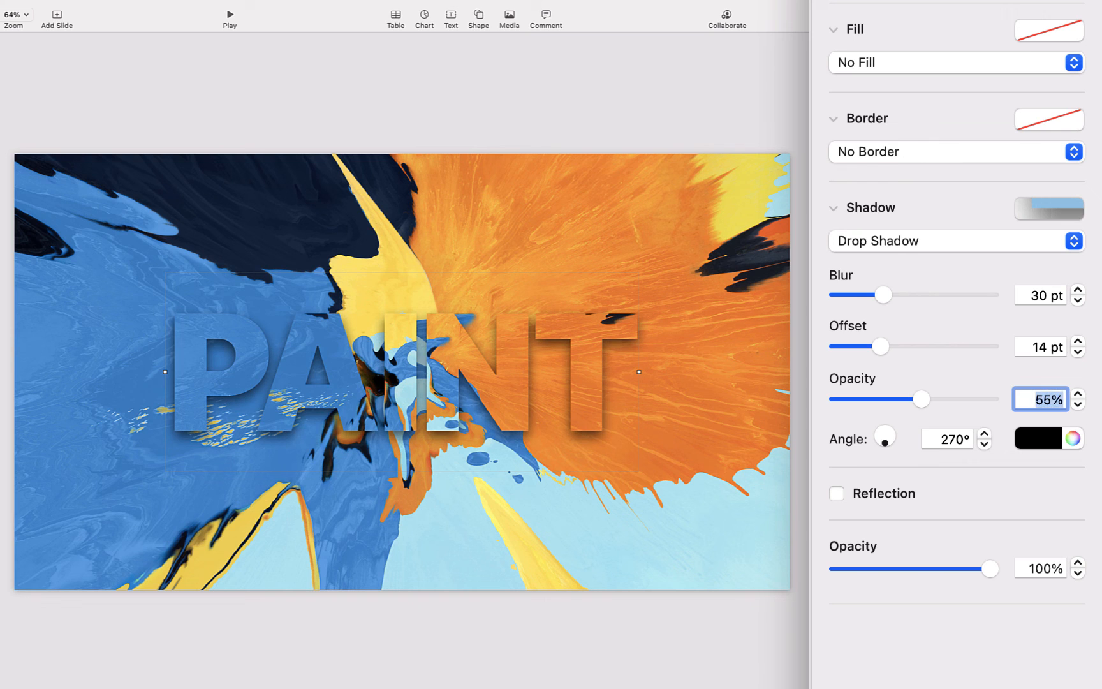
pyautogui.click(663, 107)
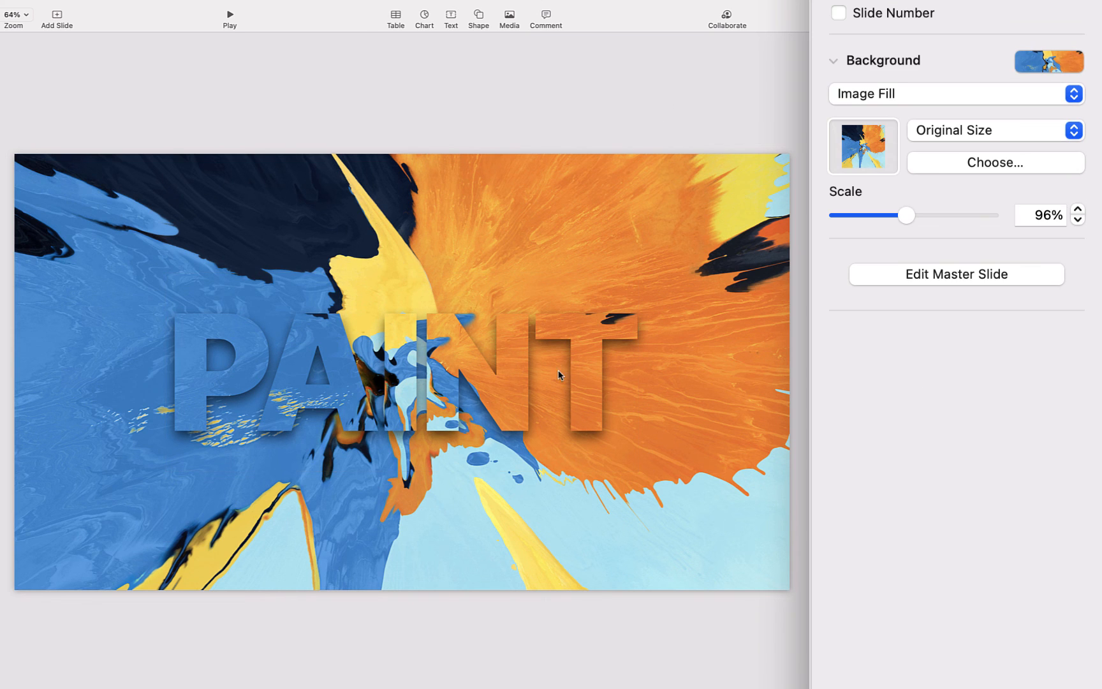
pyautogui.moveTo(524, 392)
pyautogui.mouseDown()
pyautogui.moveTo(524, 475)
pyautogui.moveTo(524, 444)
pyautogui.moveTo(390, 275)
pyautogui.moveTo(664, 272)
pyautogui.moveTo(632, 486)
pyautogui.moveTo(523, 392)
pyautogui.mouseUp()
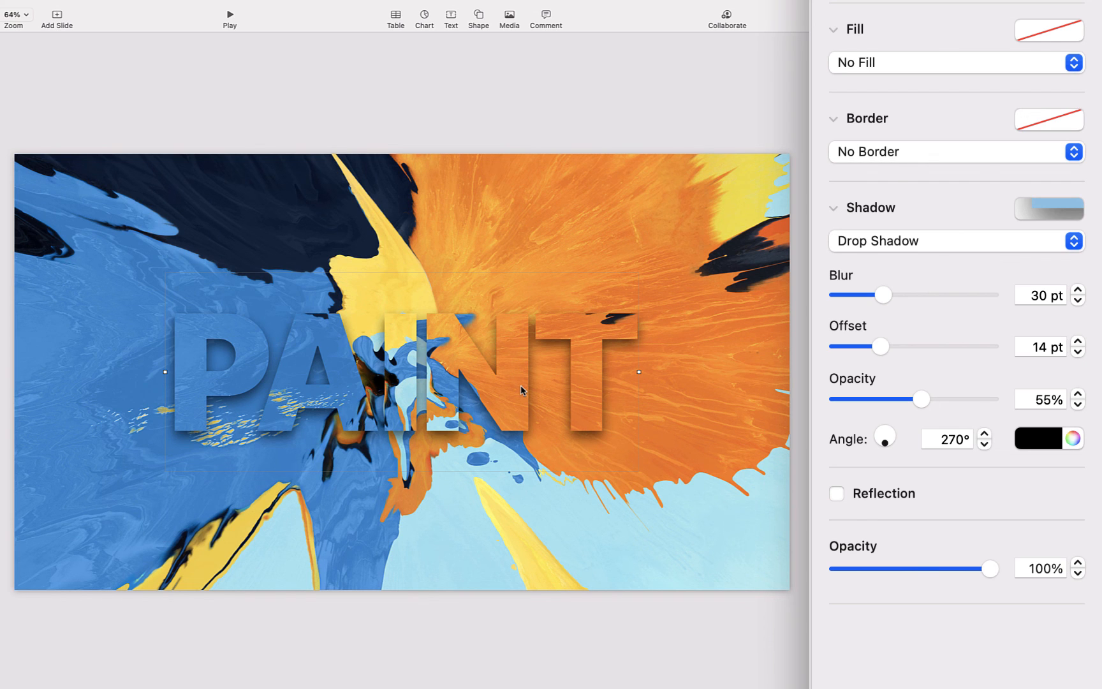
pyautogui.doubleClick(521, 386)
pyautogui.click(586, 112)
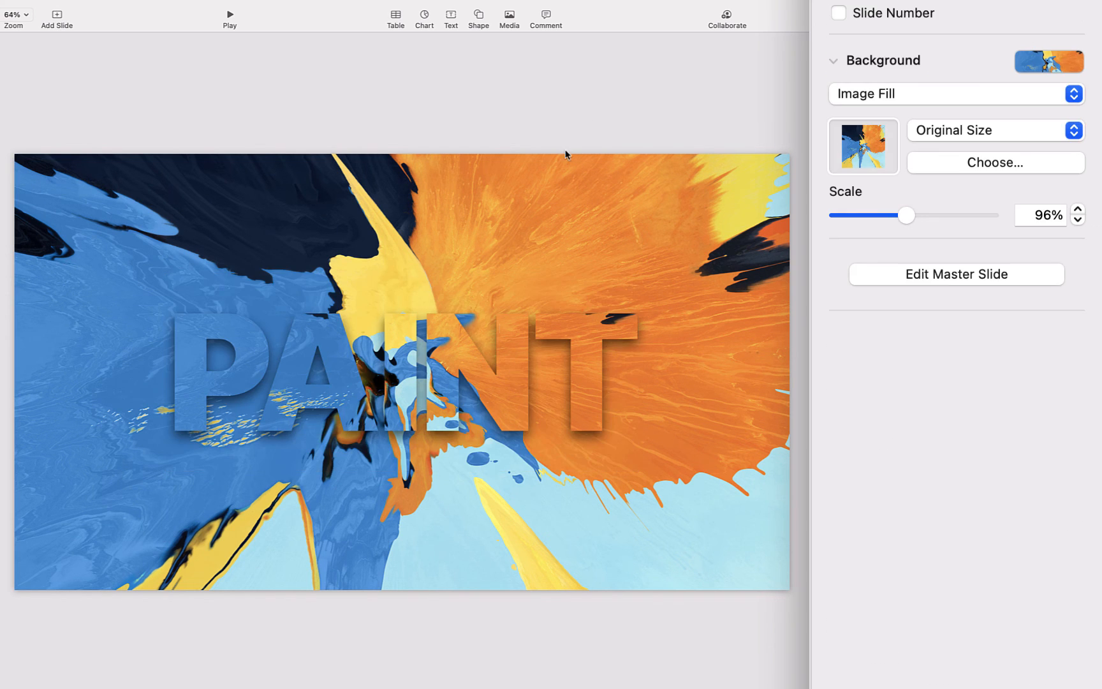
# Enable a character shadow on the "PAINT" text in its advanced font options and set its opacity to 50%
pyautogui.click(468, 419)
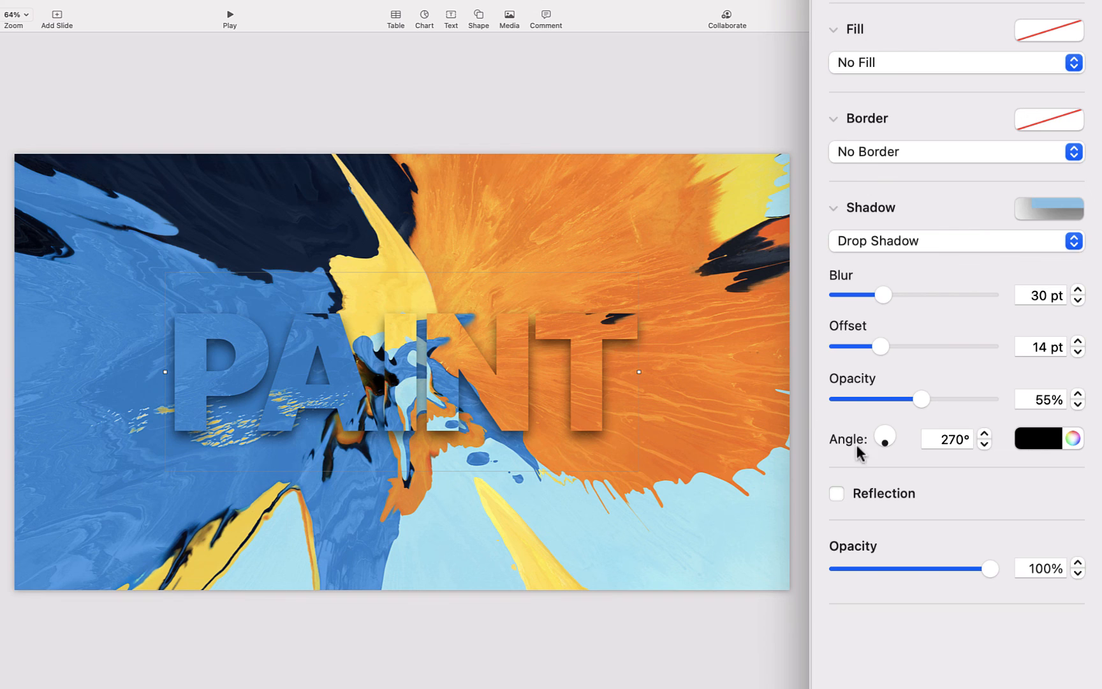
pyautogui.scroll(5, 839, 16)
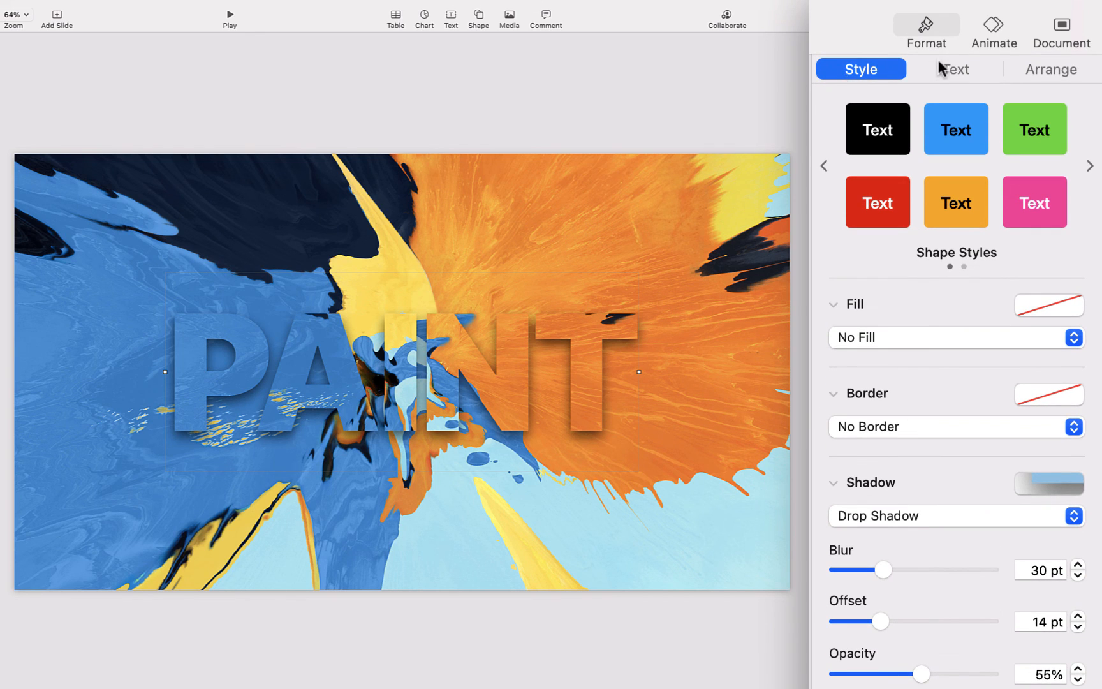
pyautogui.click(942, 67)
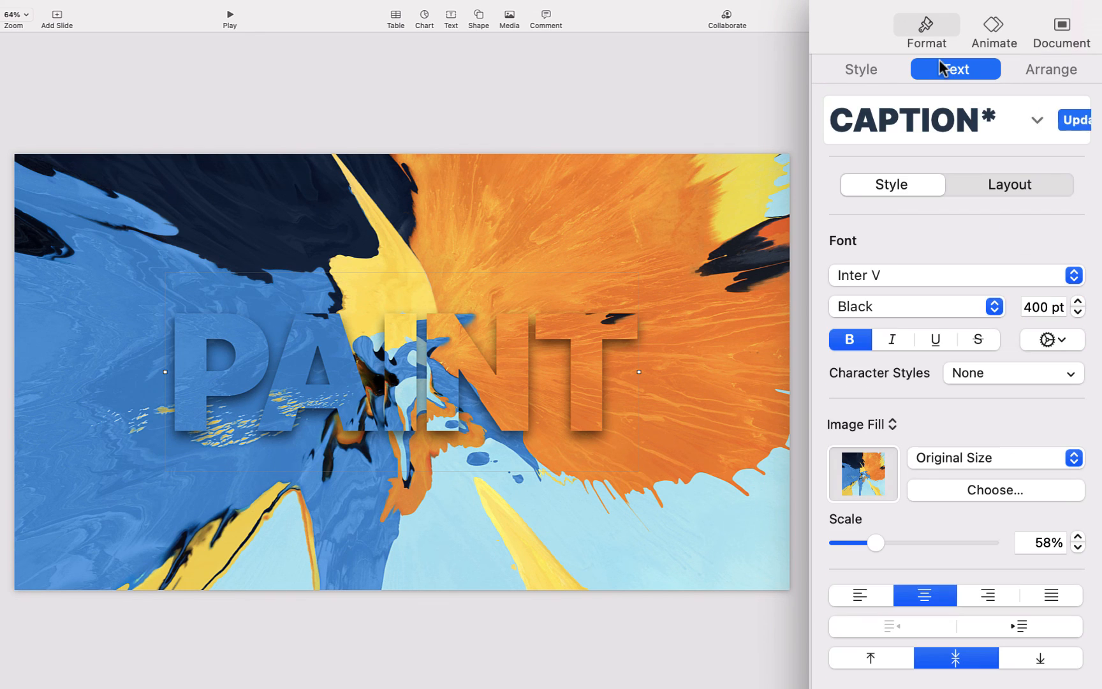
pyautogui.click(1046, 341)
pyautogui.click(858, 628)
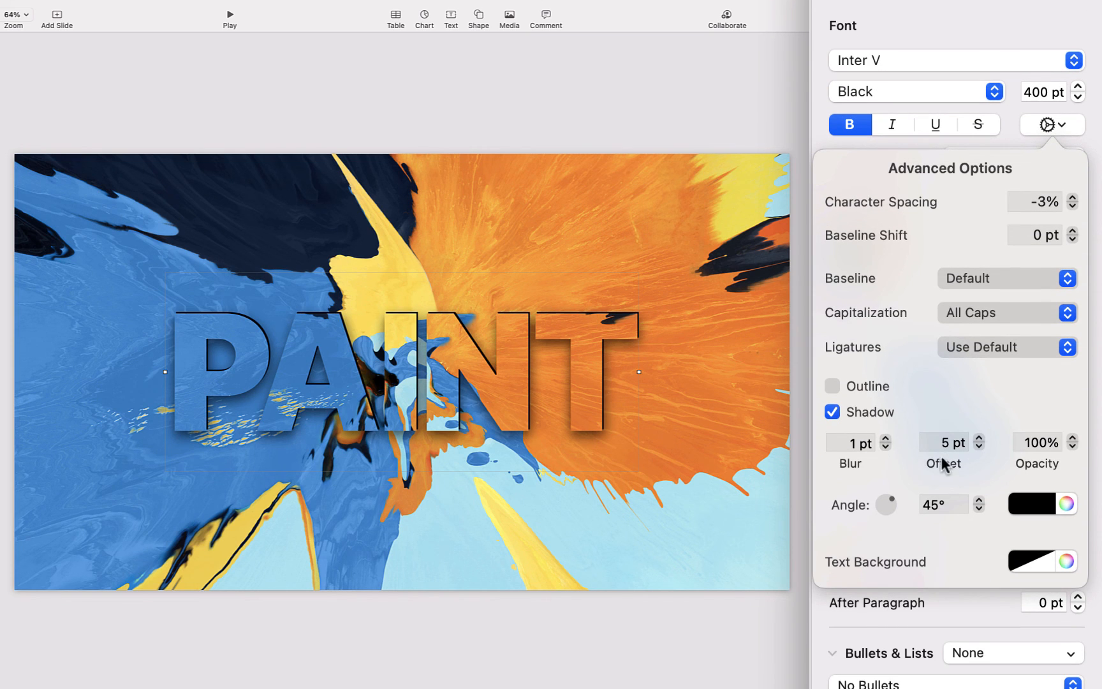
pyautogui.click(1024, 446)
pyautogui.write('50')
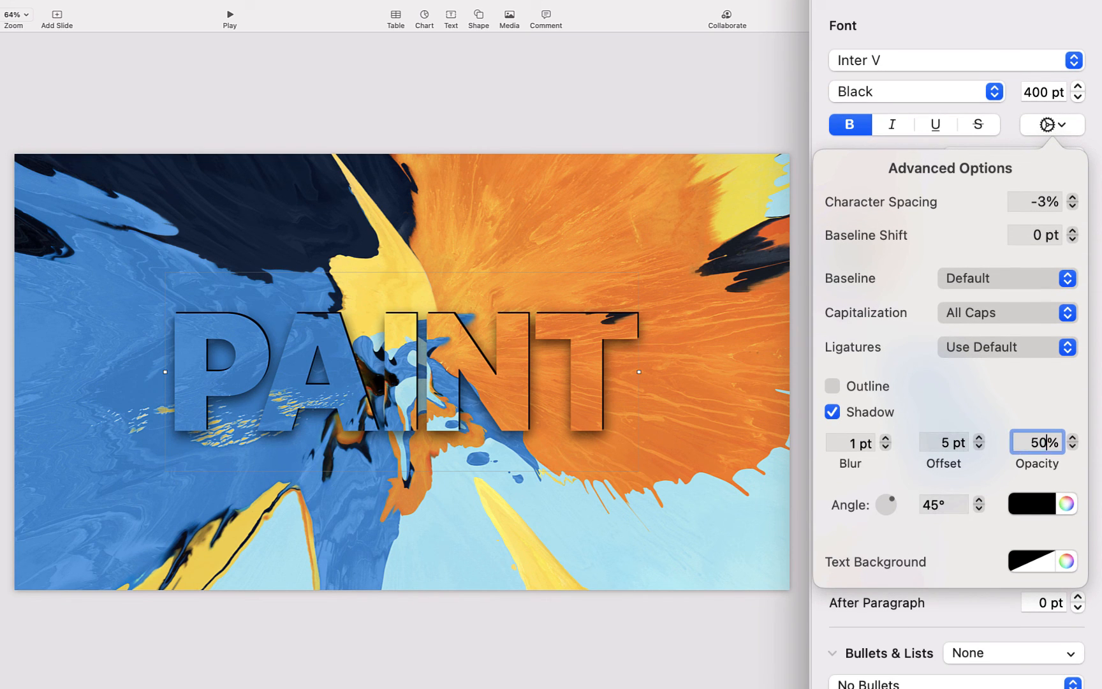
pyautogui.press('Return')
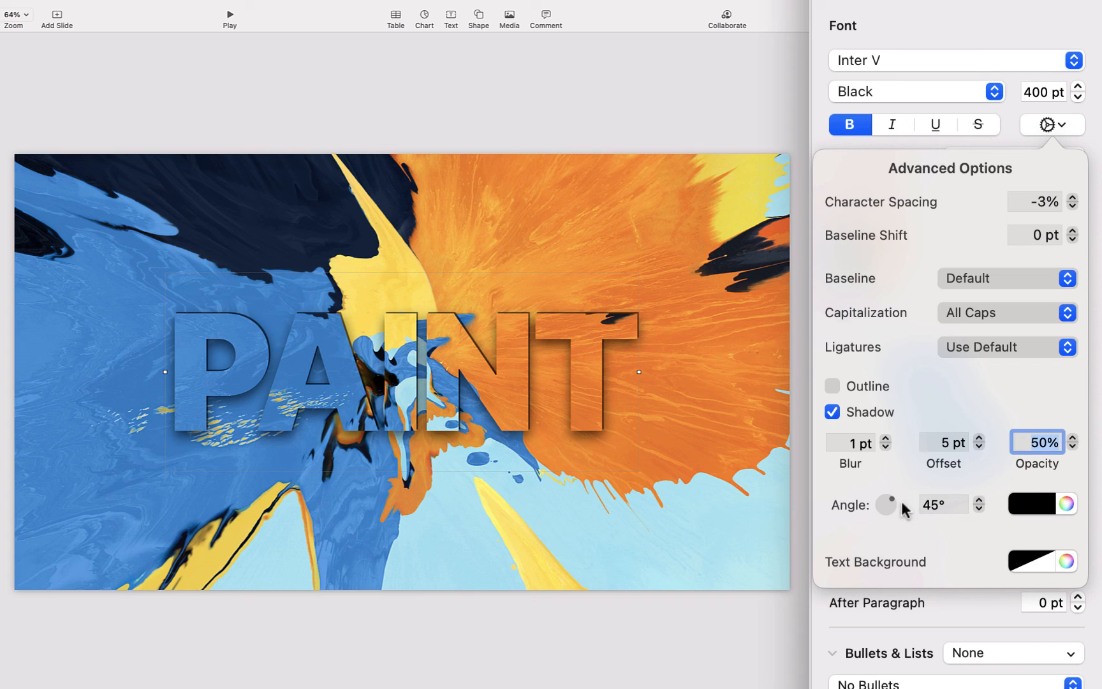
# Set the "PAINT" text's character shadow angle to 90° and its blur to 50 pt
pyautogui.click(935, 504)
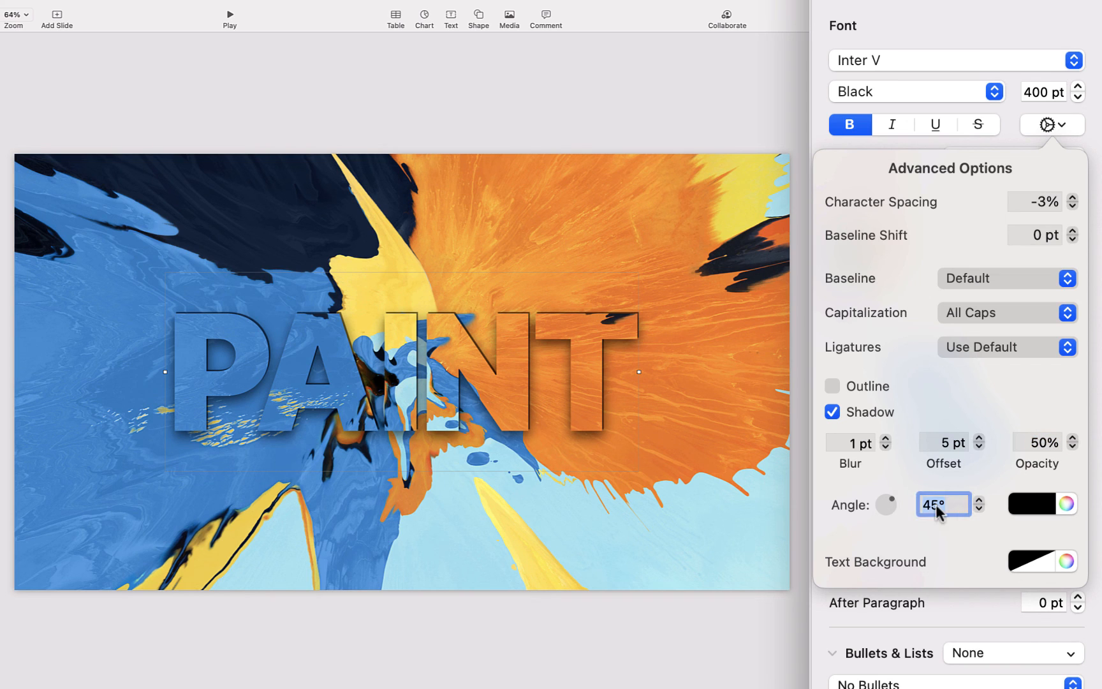
pyautogui.write('90')
pyautogui.press('Return')
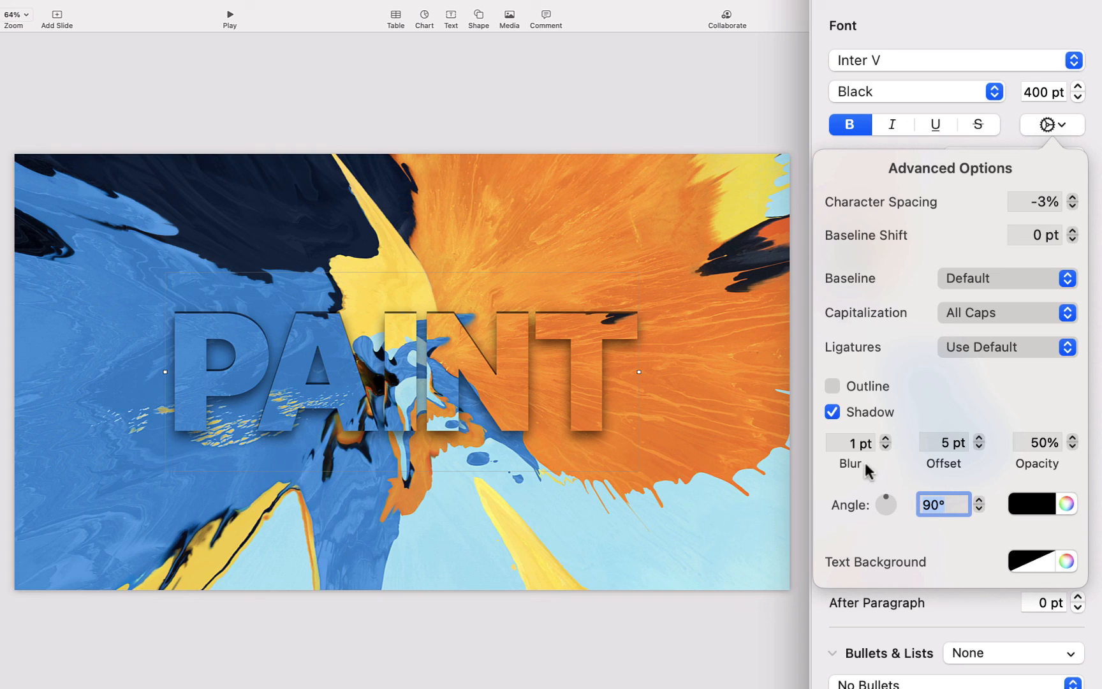
pyautogui.click(849, 442)
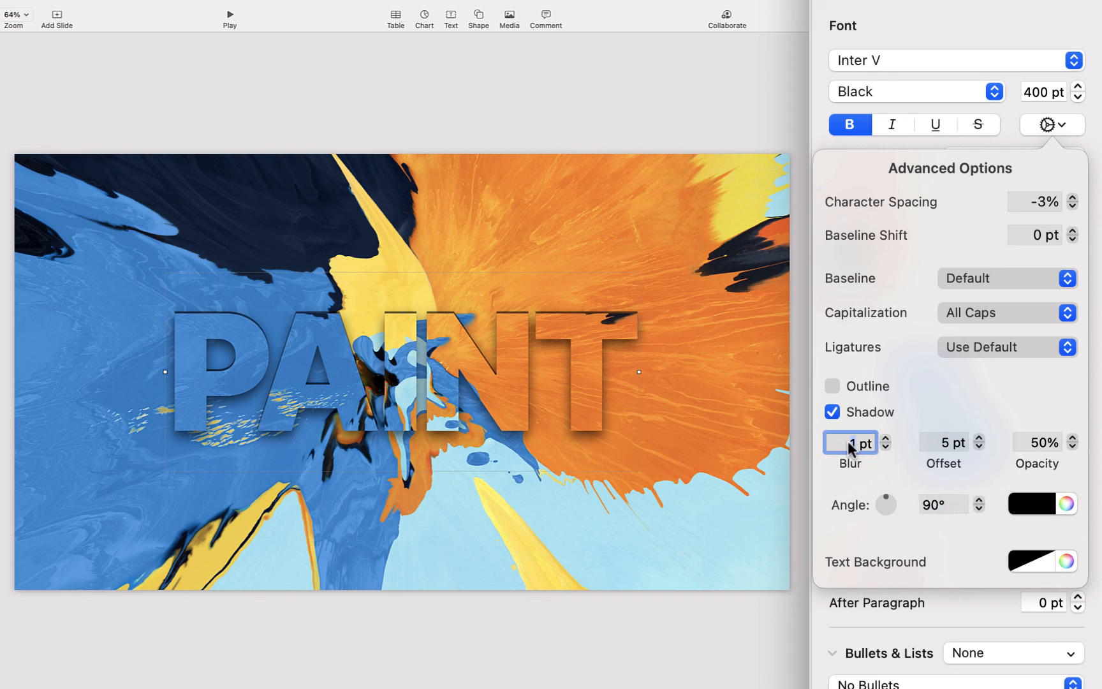
pyautogui.write('50')
pyautogui.press('Return')
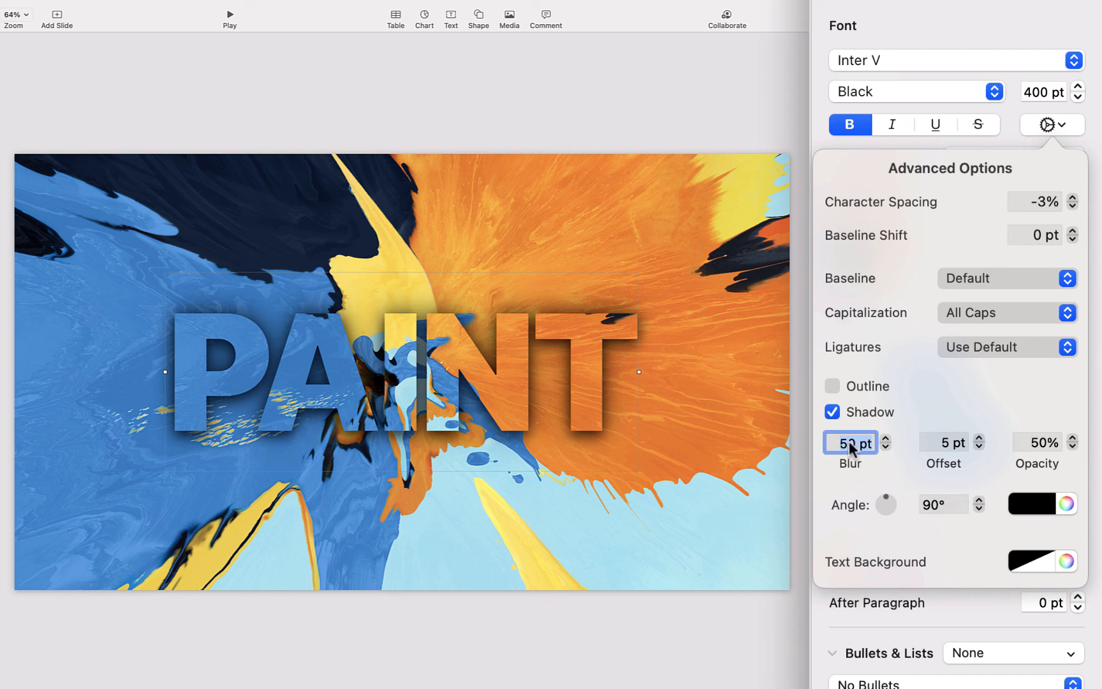
# Set the "PAINT" text's character shadow opacity to 25%, deselect the text and preview the slide full screen
pyautogui.click(1030, 440)
pyautogui.write('25')
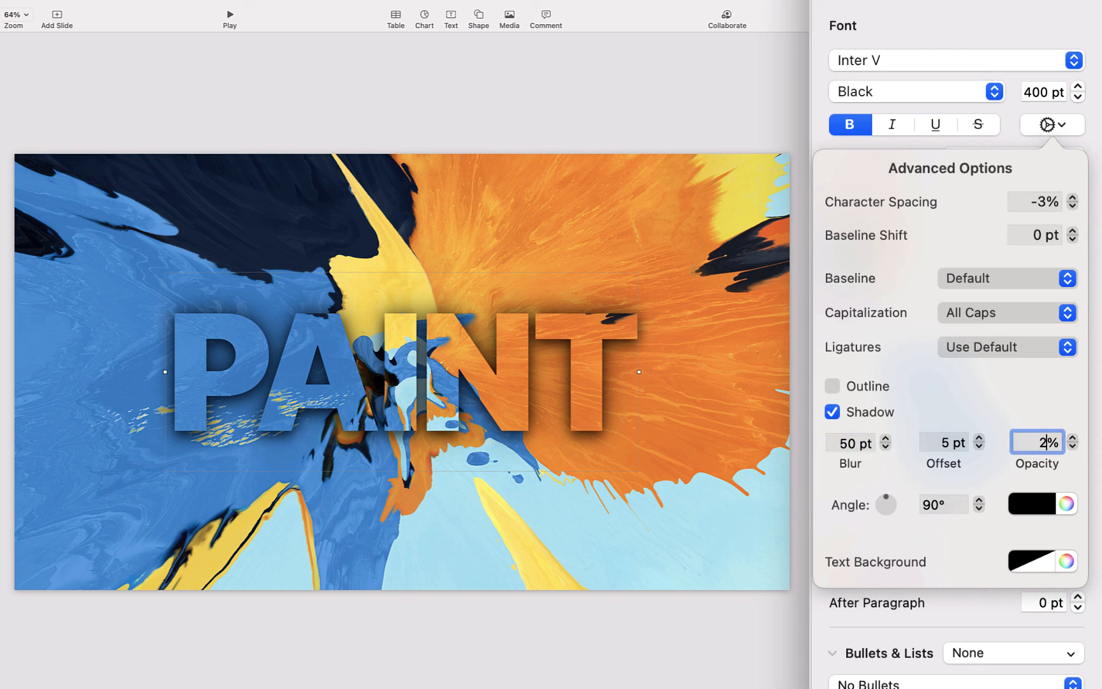
pyautogui.press('Return')
pyautogui.click(552, 77)
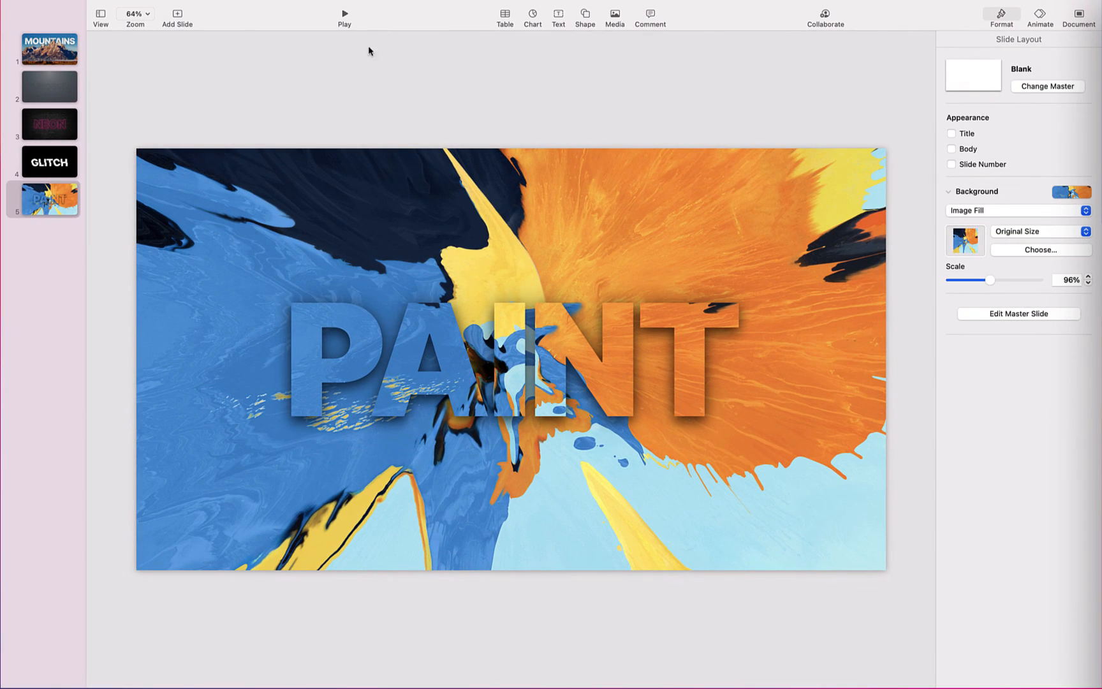
pyautogui.click(345, 18)
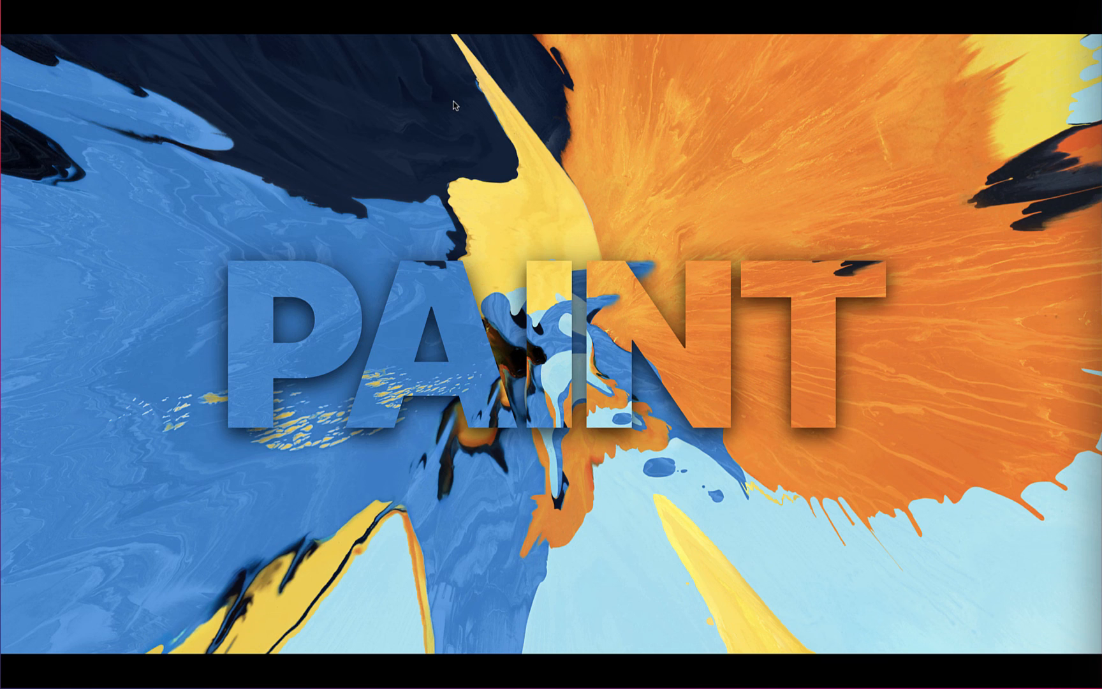
pyautogui.press('Escape')
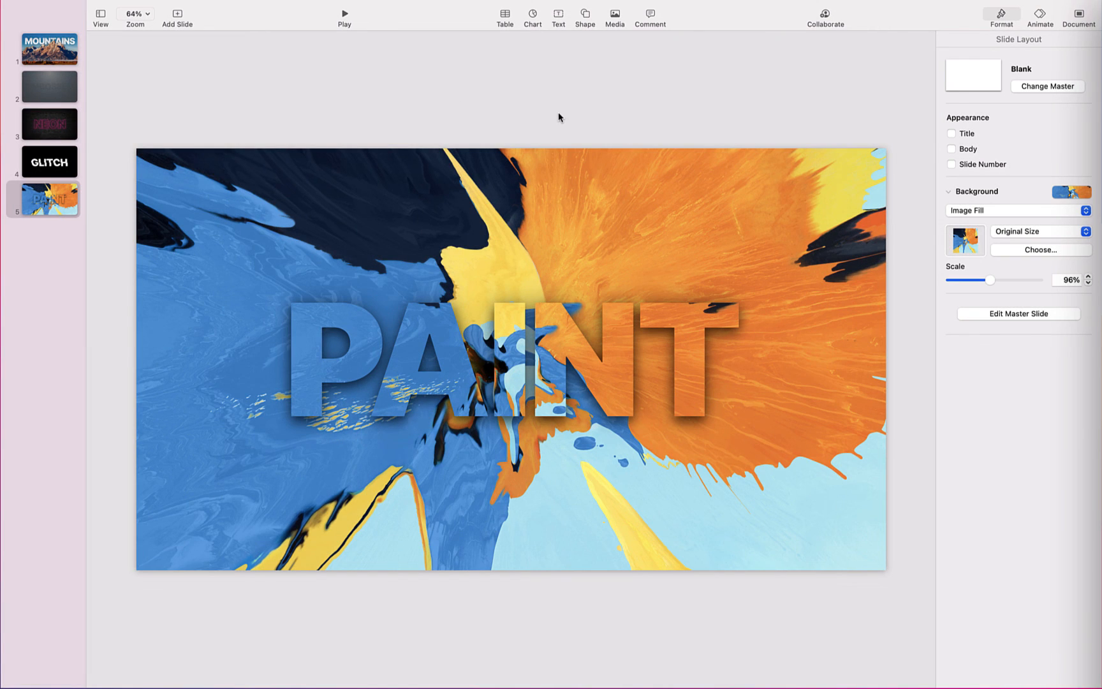
# Add a black rectangle covering the whole "PAINT" slide and send it behind the text
pyautogui.click(585, 18)
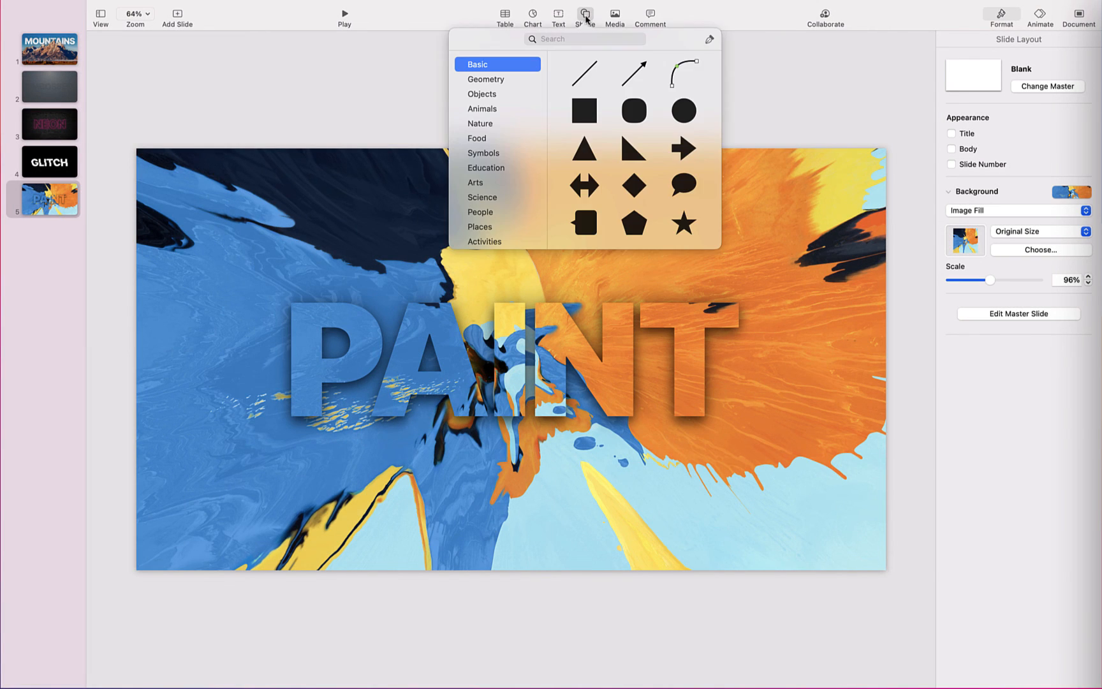
pyautogui.click(585, 111)
pyautogui.moveTo(519, 368); pyautogui.dragTo(884, 572)
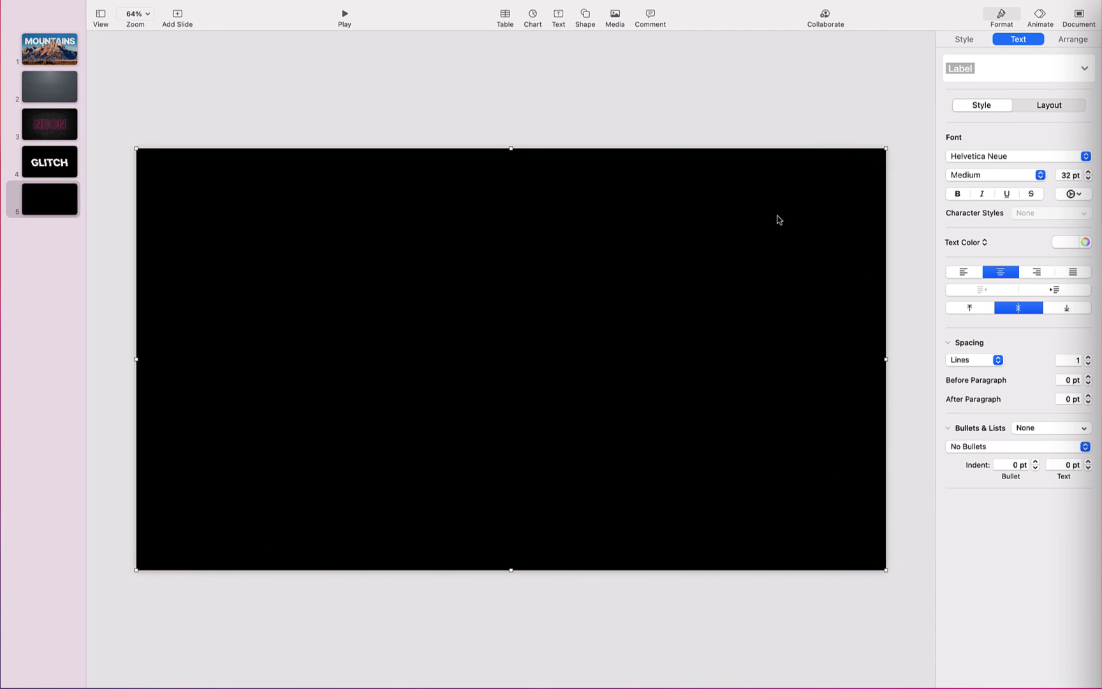
pyautogui.rightClick(609, 221)
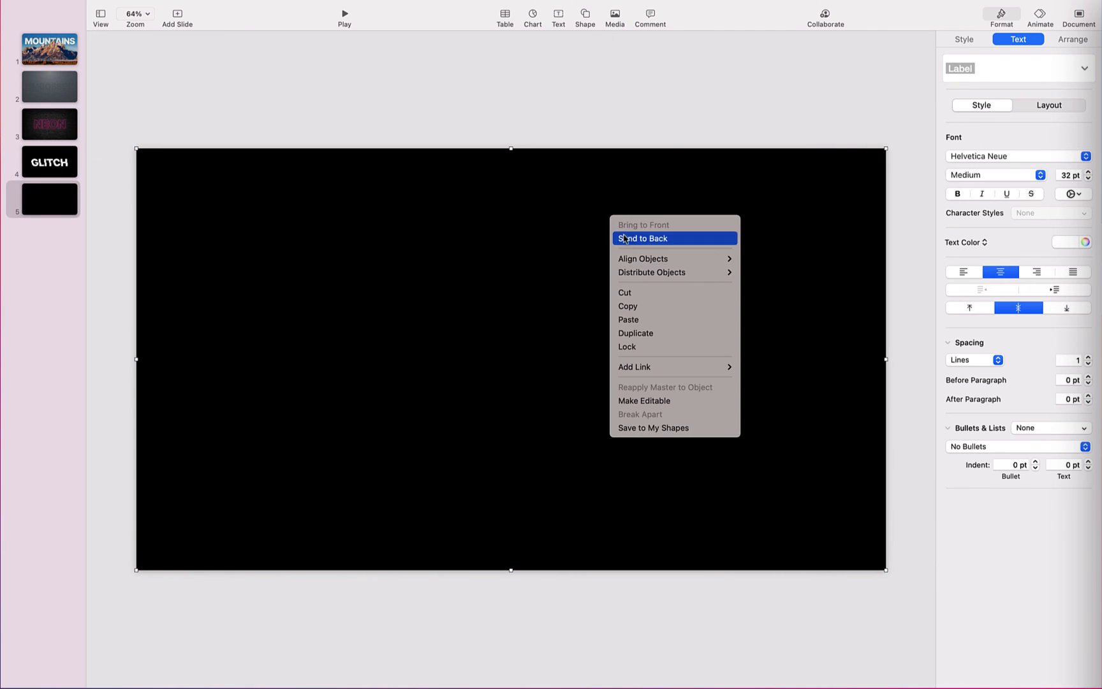
pyautogui.click(625, 238)
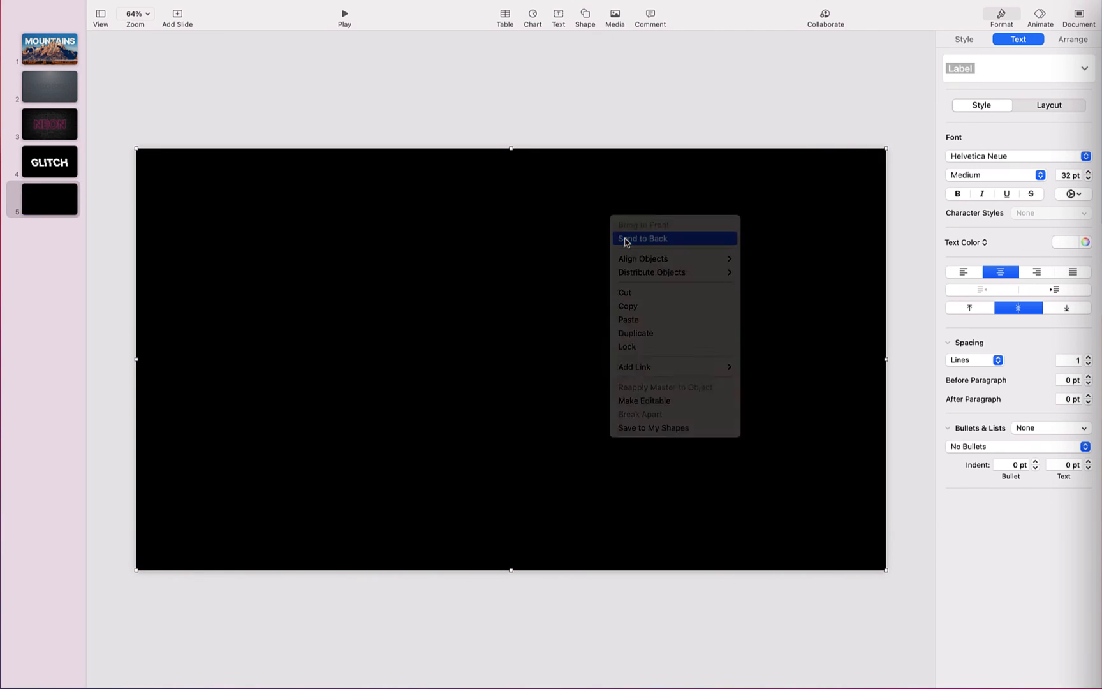
# Set the black rectangle's opacity to 40%, deselect it and preview the darkened "PAINT" slide full screen
pyautogui.click(966, 40)
pyautogui.click(978, 213)
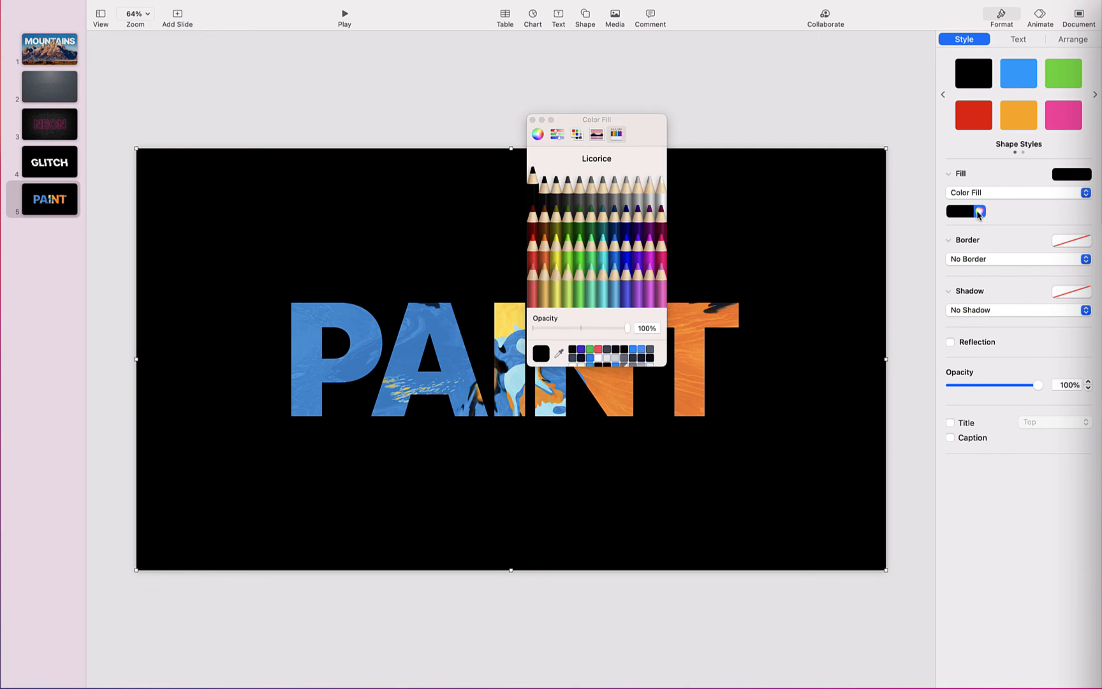
pyautogui.click(530, 121)
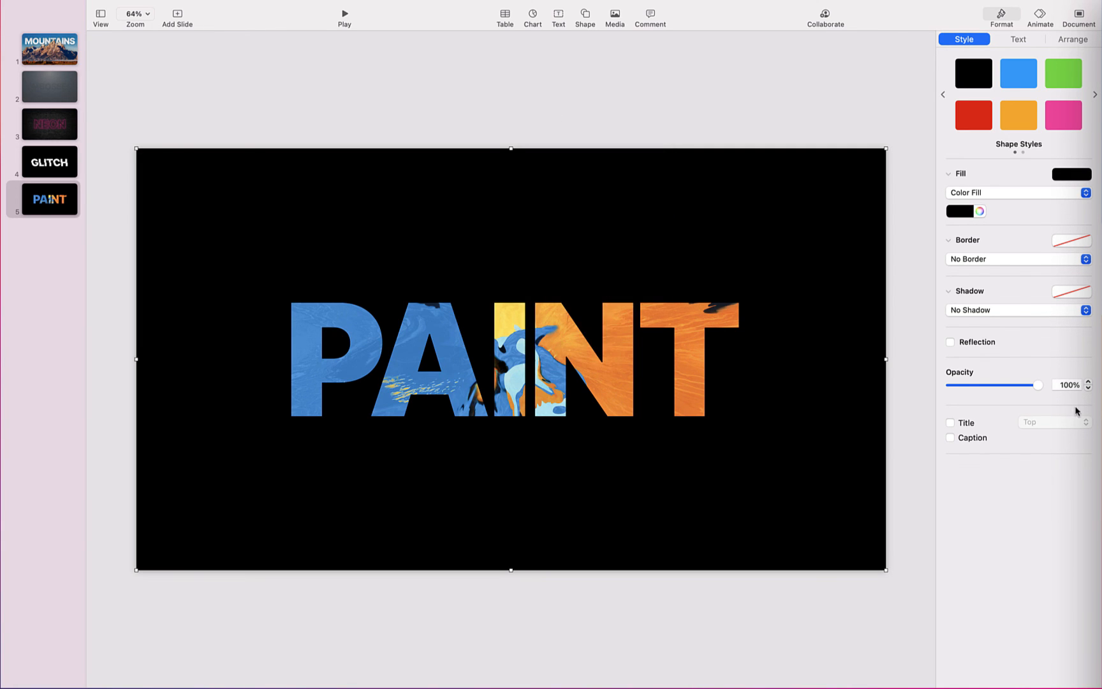
pyautogui.click(1065, 385)
pyautogui.write('10')
pyautogui.press('Return')
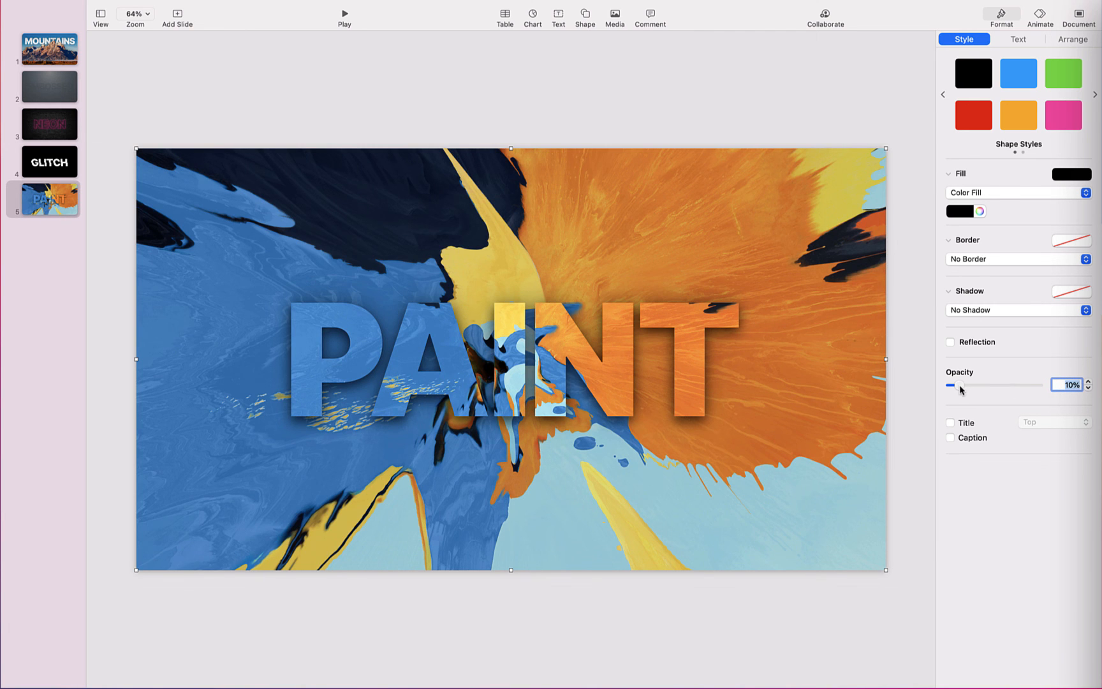
pyautogui.moveTo(960, 385); pyautogui.dragTo(987, 386)
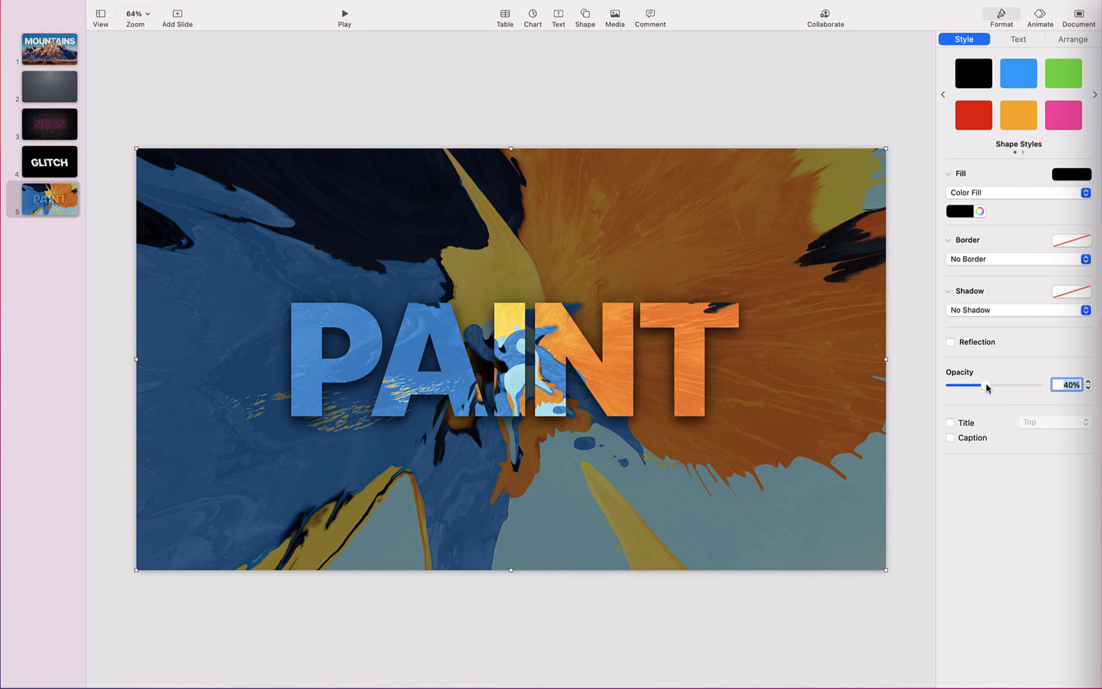
pyautogui.click(782, 131)
pyautogui.click(344, 17)
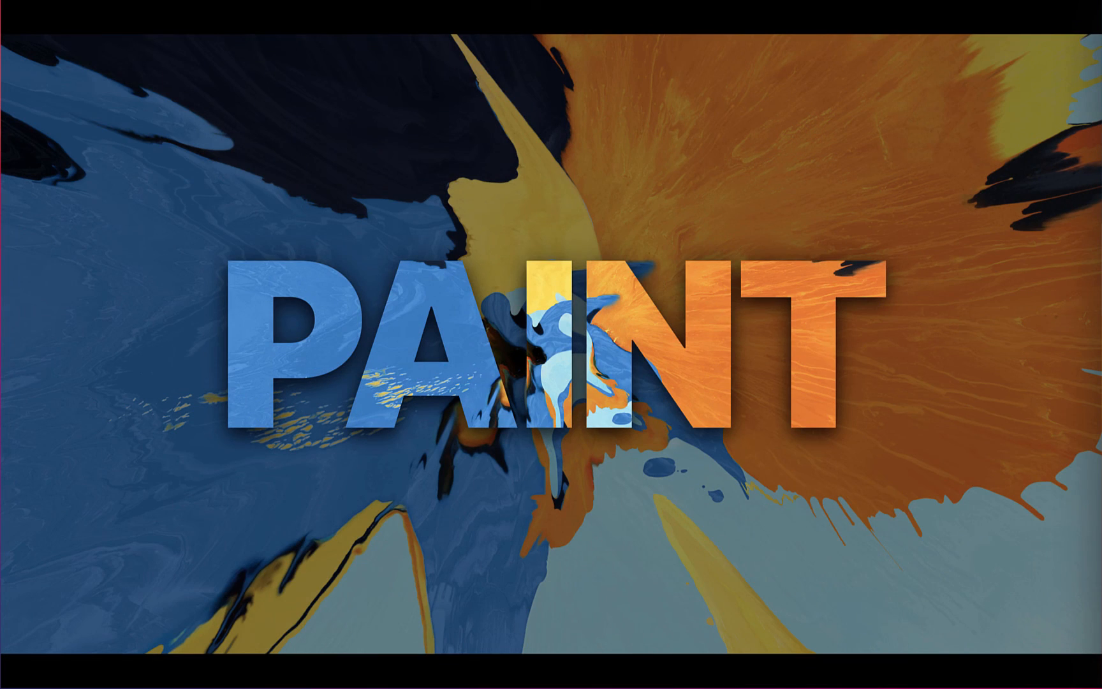
pyautogui.press('Escape')
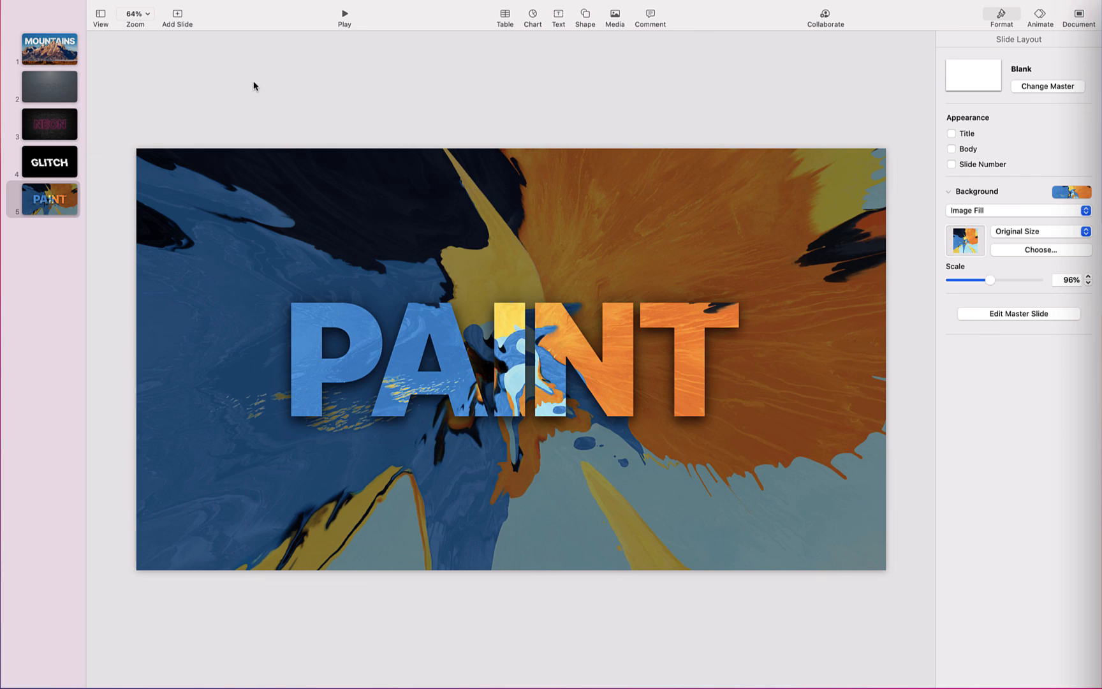
# Play the presentation from the "MOUNTAINS" slide and advance to the "EMBOSSED" slide
pyautogui.click(61, 52)
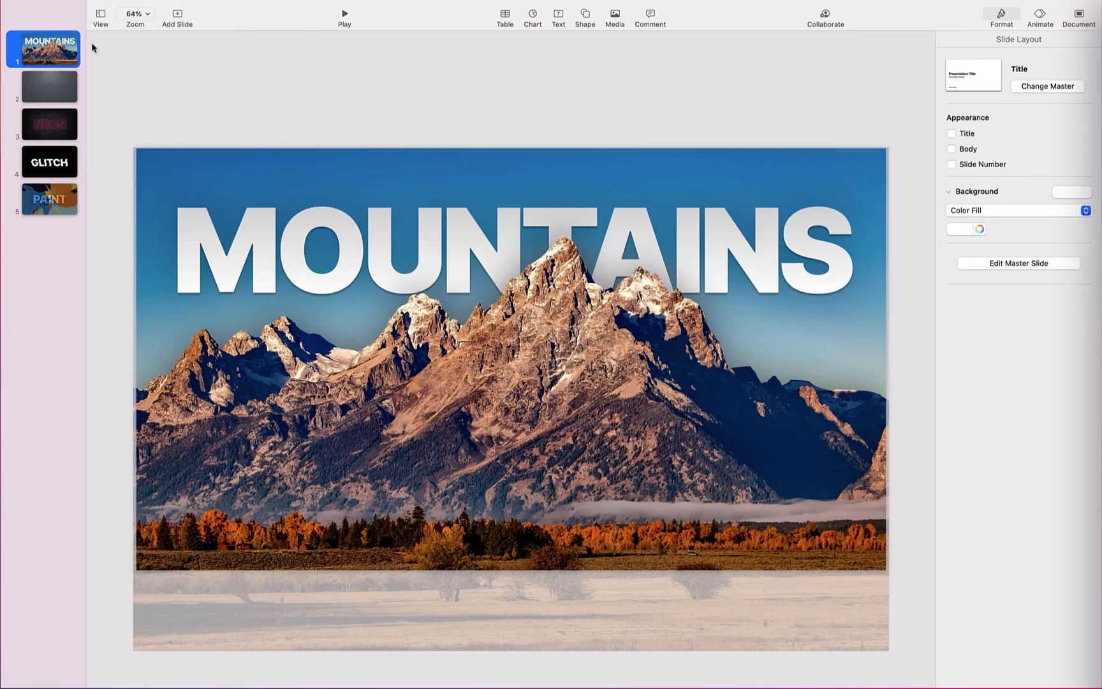
pyautogui.click(345, 15)
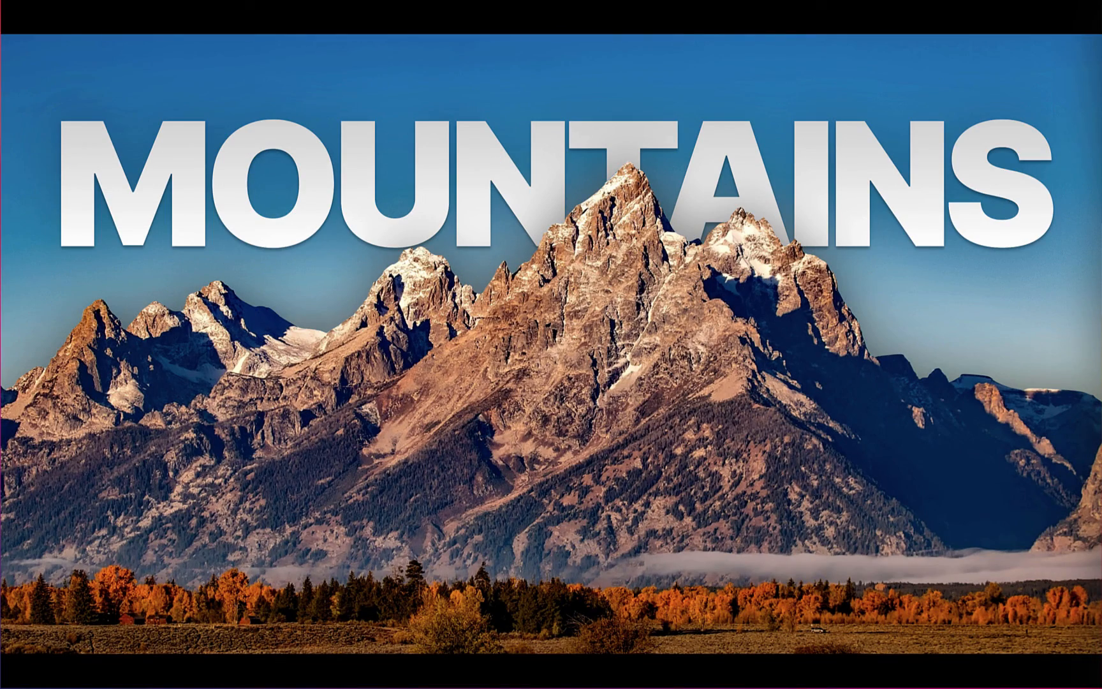
pyautogui.press('Right')
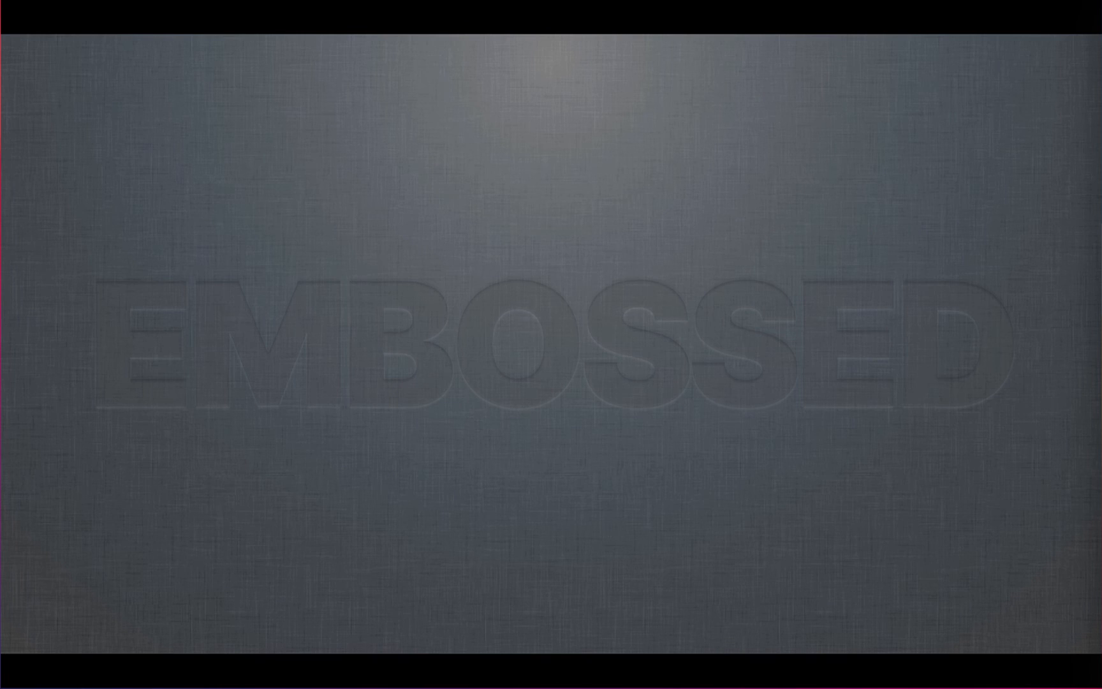